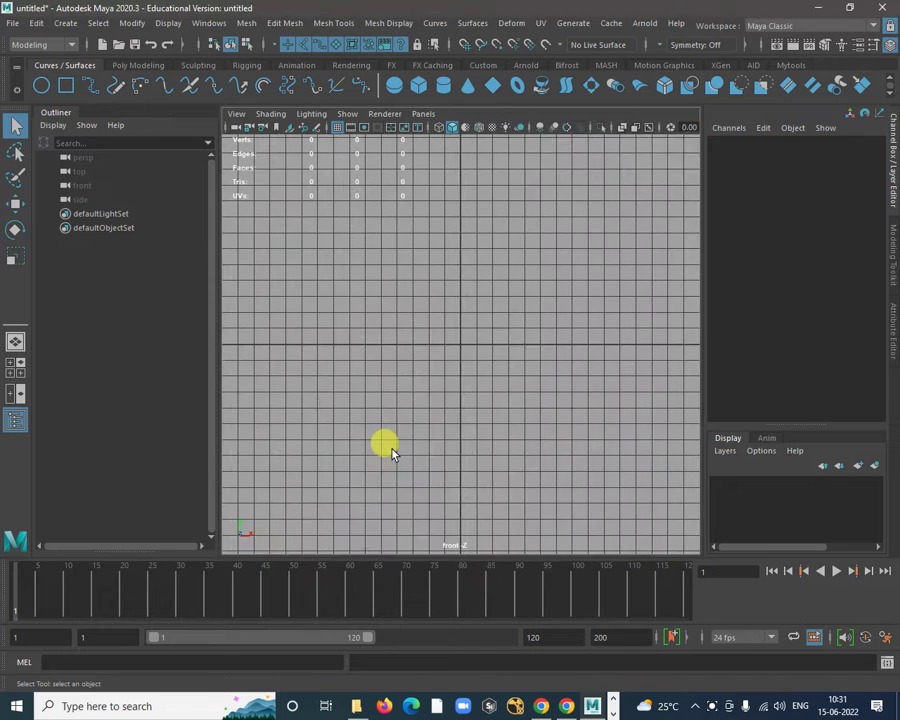
Start importing an image plane into the front view and browse to the Webcam folder on the Desktop.
{"action": "left_click", "coordinate": [236, 113]}
{"action": "mouse_move", "coordinate": [345, 425]}
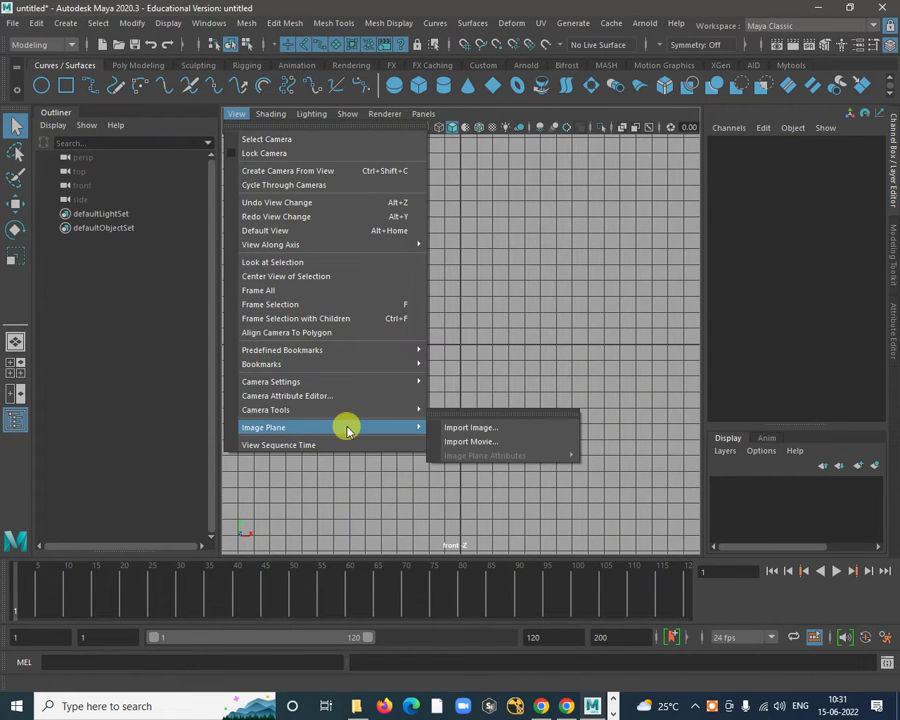
{"action": "left_click", "coordinate": [440, 426]}
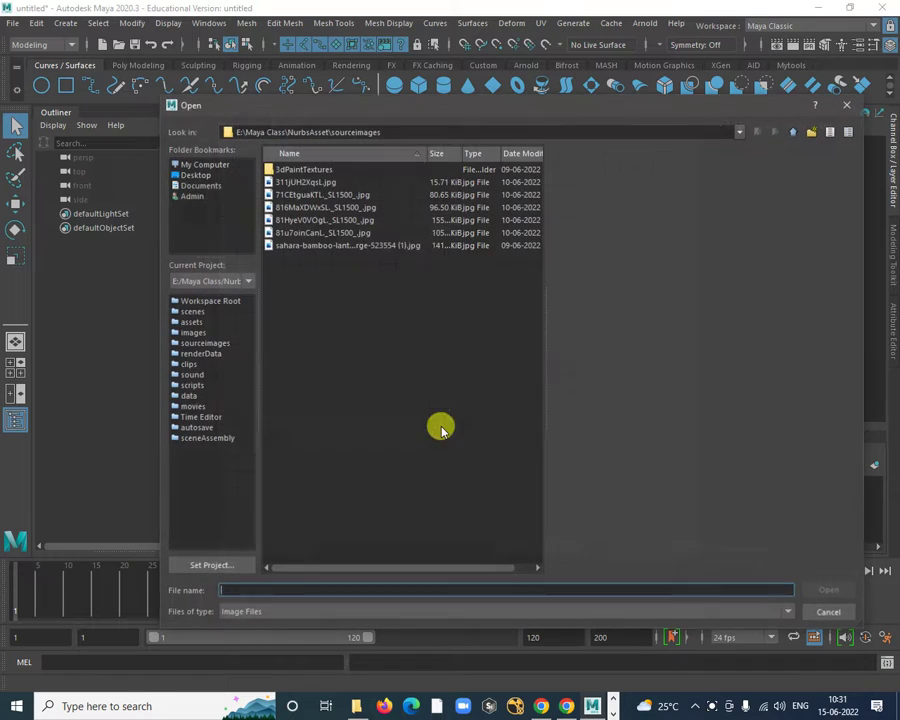
{"action": "left_click", "coordinate": [194, 175]}
{"action": "double_click", "coordinate": [291, 258]}
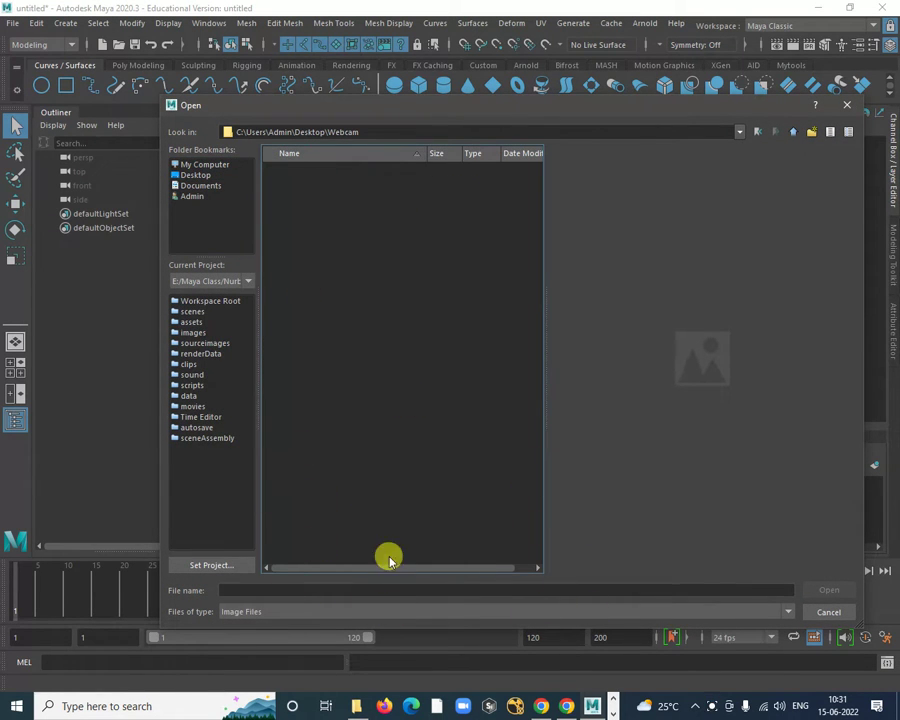
Switch to File Explorer and open 1.jfif from the Webcam folder in Paint.
{"action": "left_click", "coordinate": [358, 706]}
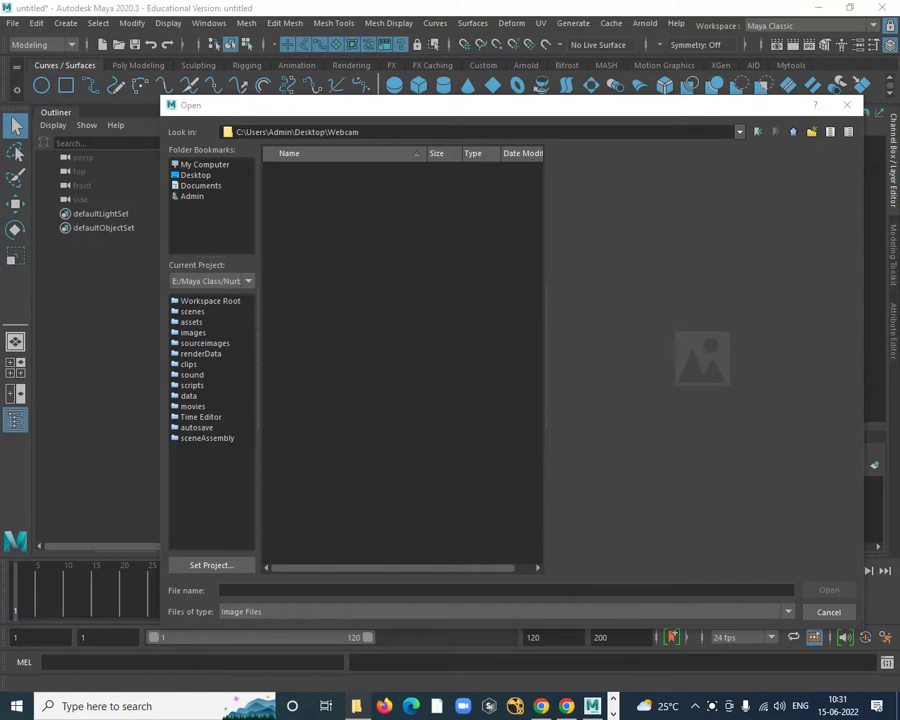
{"action": "left_click_drag", "start_coordinate": [899, 120], "coordinate": [393, 59]}
{"action": "left_click", "coordinate": [623, 64]}
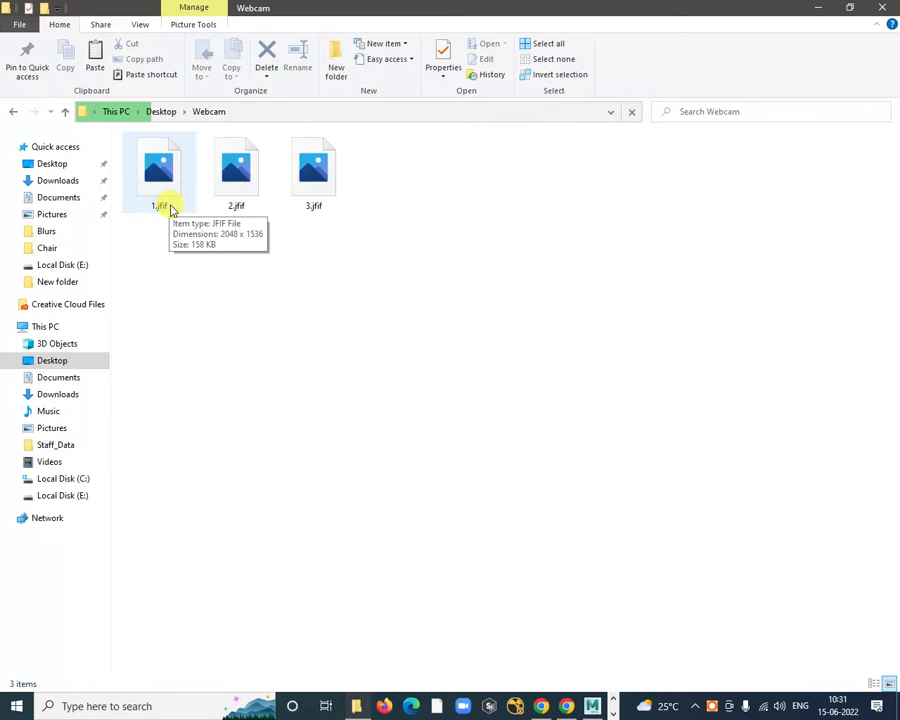
{"action": "left_click", "coordinate": [159, 182]}
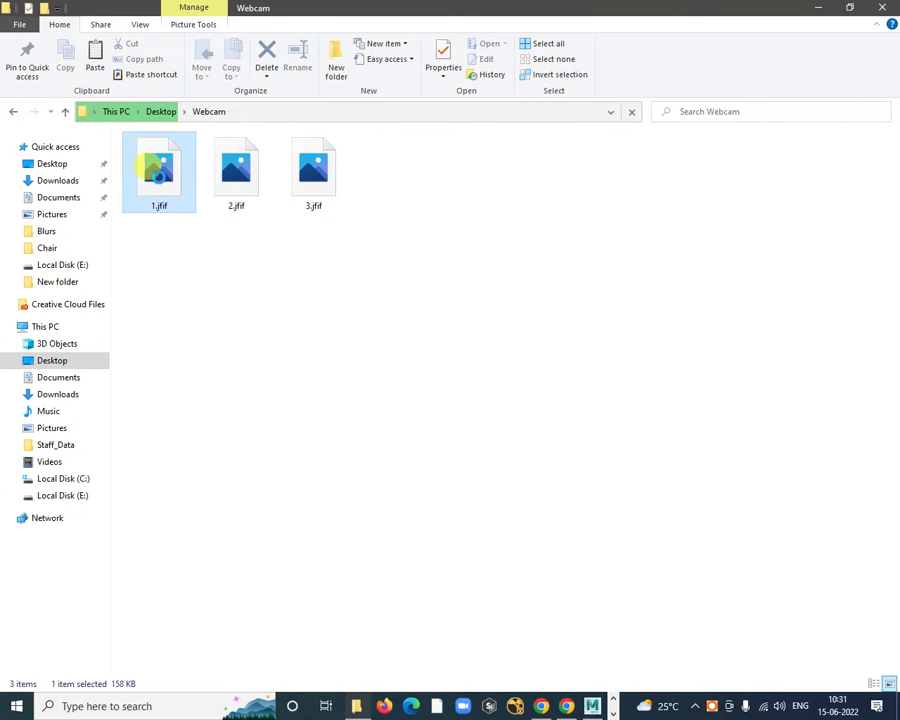
{"action": "right_click", "coordinate": [159, 178]}
{"action": "mouse_move", "coordinate": [325, 438]}
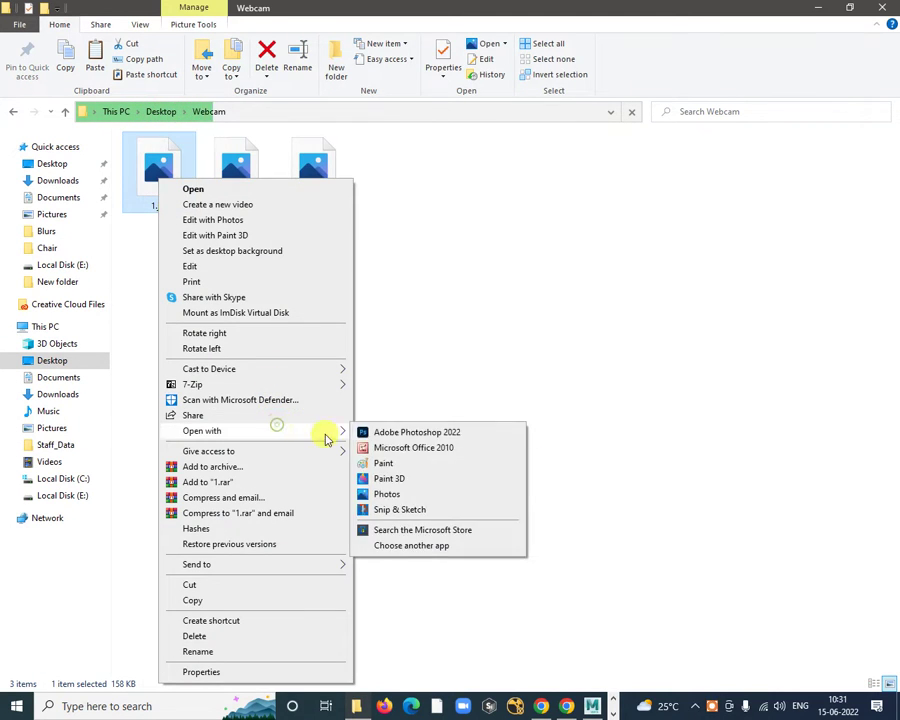
{"action": "left_click", "coordinate": [412, 464]}
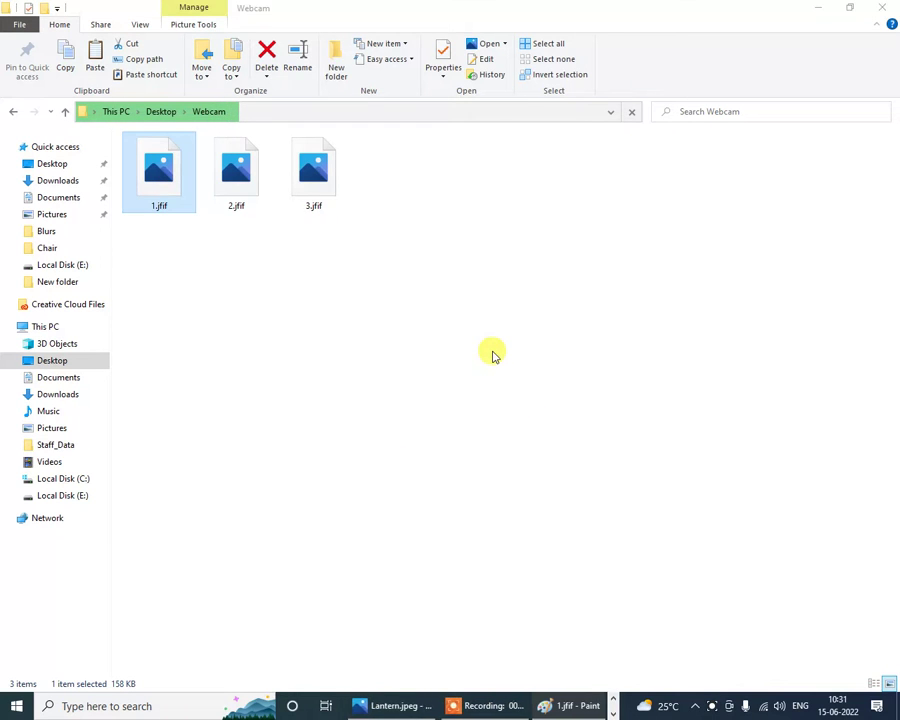
{"action": "left_click_drag", "start_coordinate": [190, 48], "coordinate": [122, 0]}
Save the picture as the JPEG file 1.jpg in the Desktop's Webcam folder and close Paint.
{"action": "scroll", "coordinate": [236, 249], "scroll_direction": "down", "scroll_amount": 5}
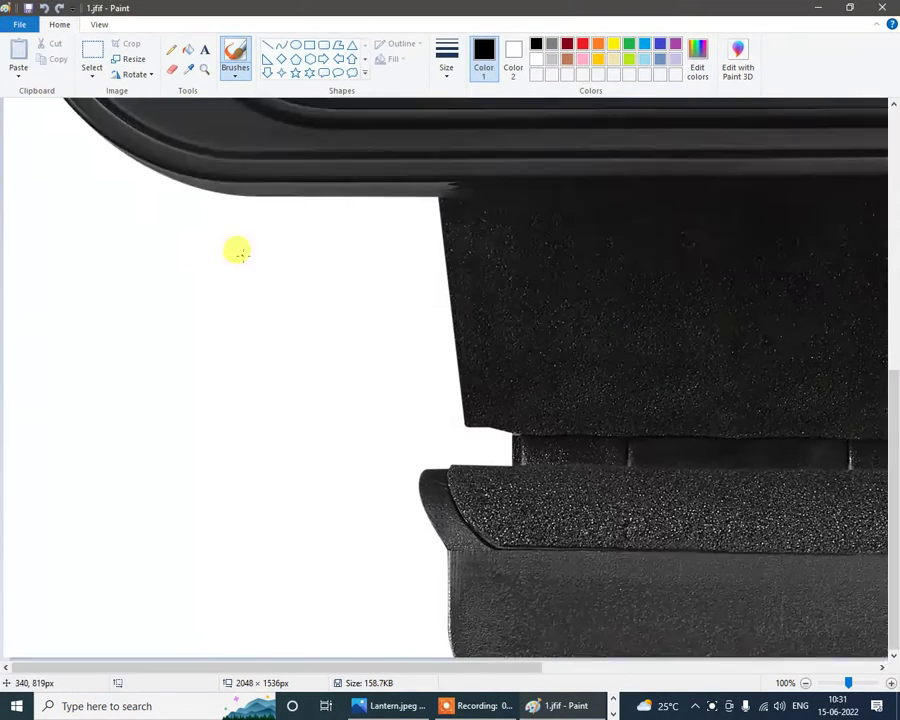
{"action": "scroll", "coordinate": [551, 340], "scroll_direction": "down", "scroll_amount": 3, "text": "ctrl"}
{"action": "scroll", "coordinate": [171, 195], "scroll_direction": "up", "scroll_amount": 2, "text": "ctrl"}
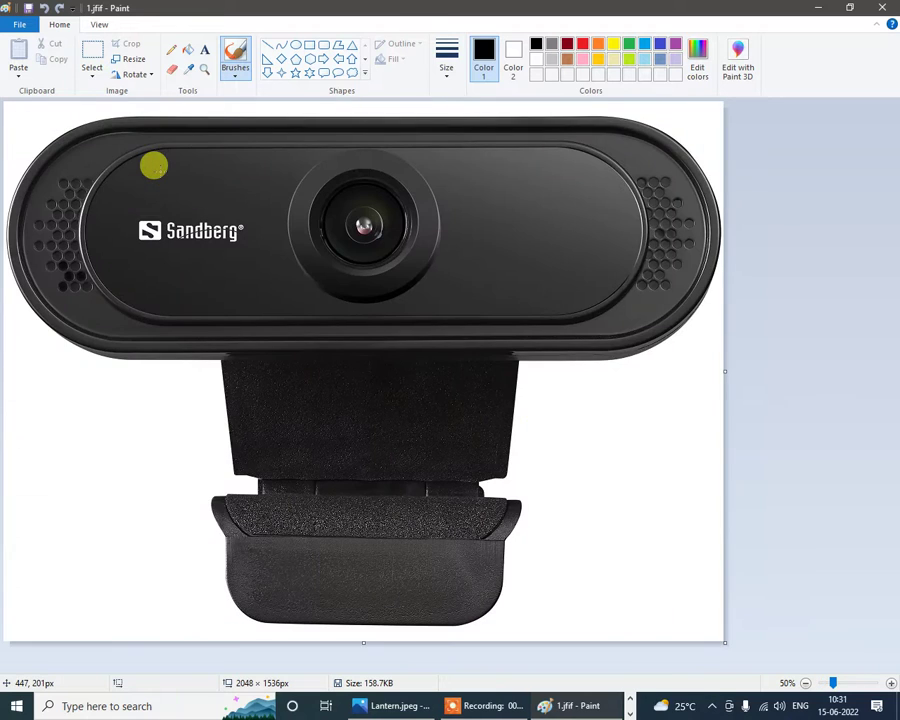
{"action": "left_click", "coordinate": [20, 22]}
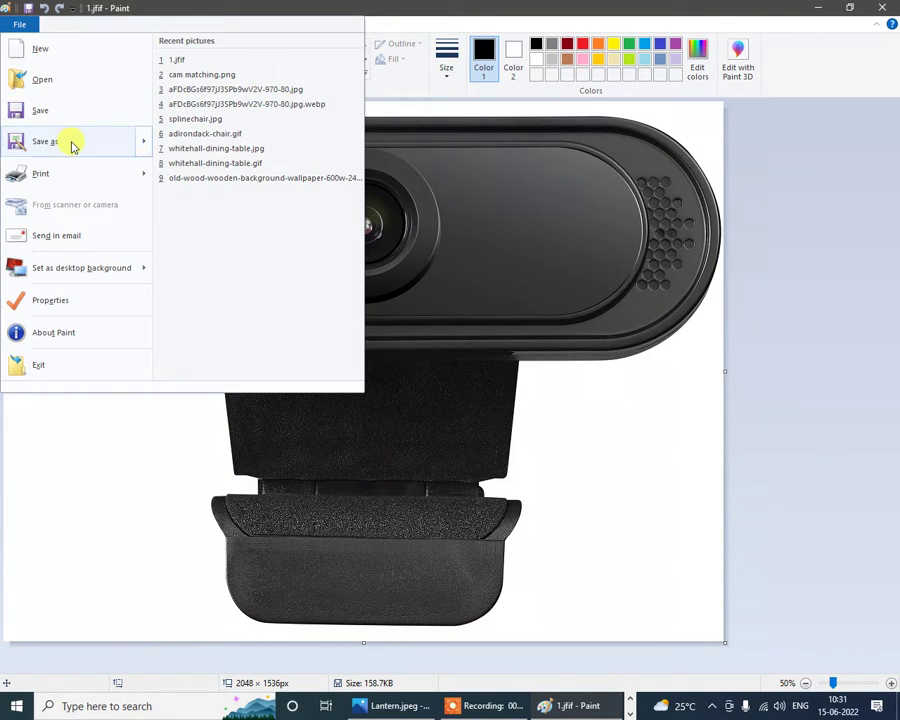
{"action": "mouse_move", "coordinate": [70, 143]}
{"action": "left_click", "coordinate": [235, 98]}
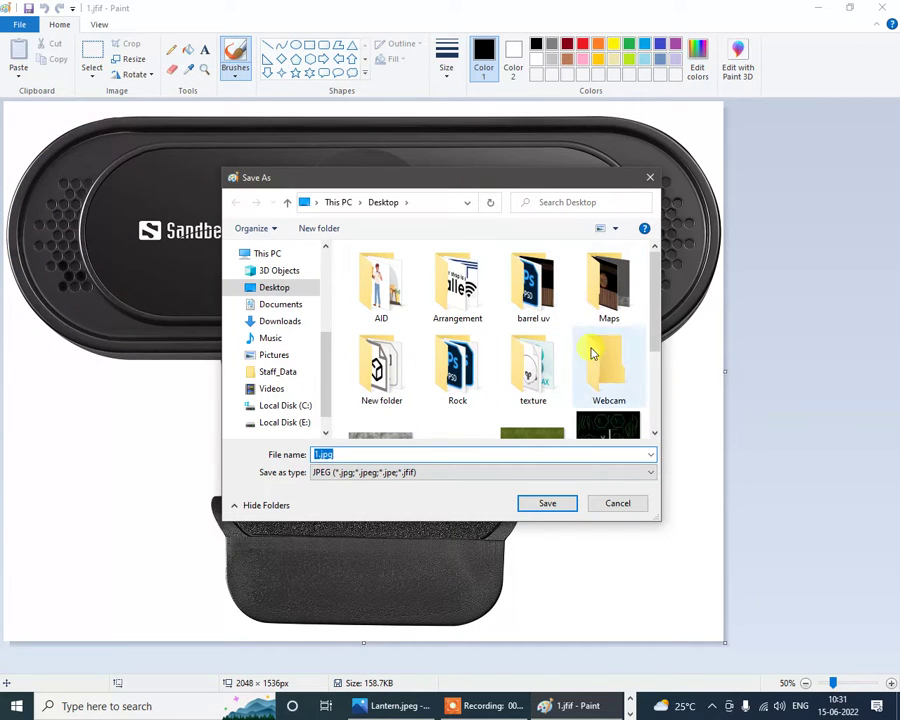
{"action": "left_click", "coordinate": [596, 374]}
{"action": "double_click", "coordinate": [596, 374]}
{"action": "left_click", "coordinate": [549, 505]}
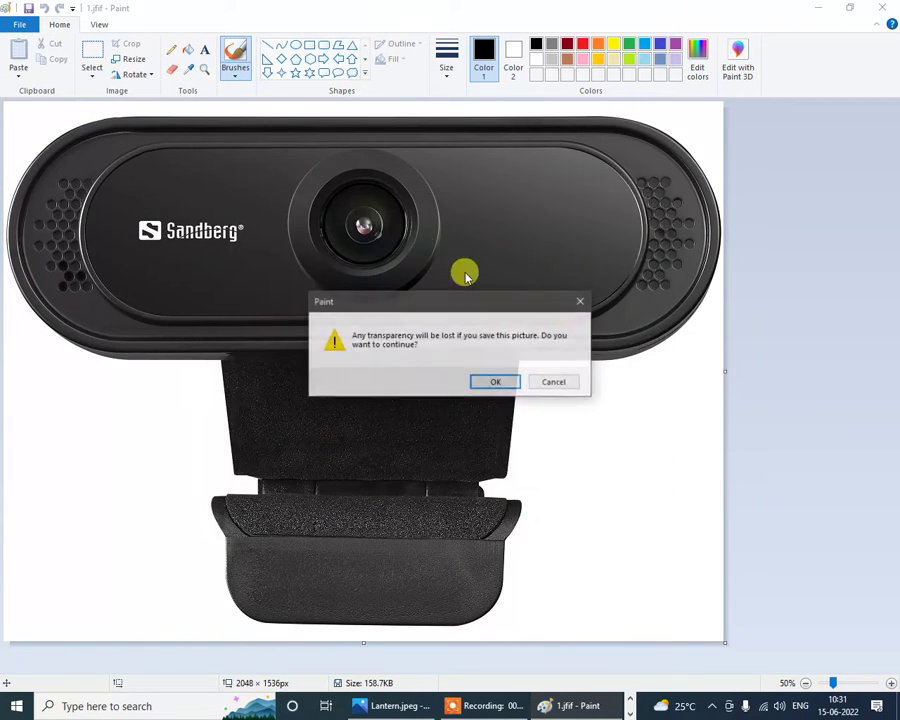
{"action": "left_click", "coordinate": [496, 384]}
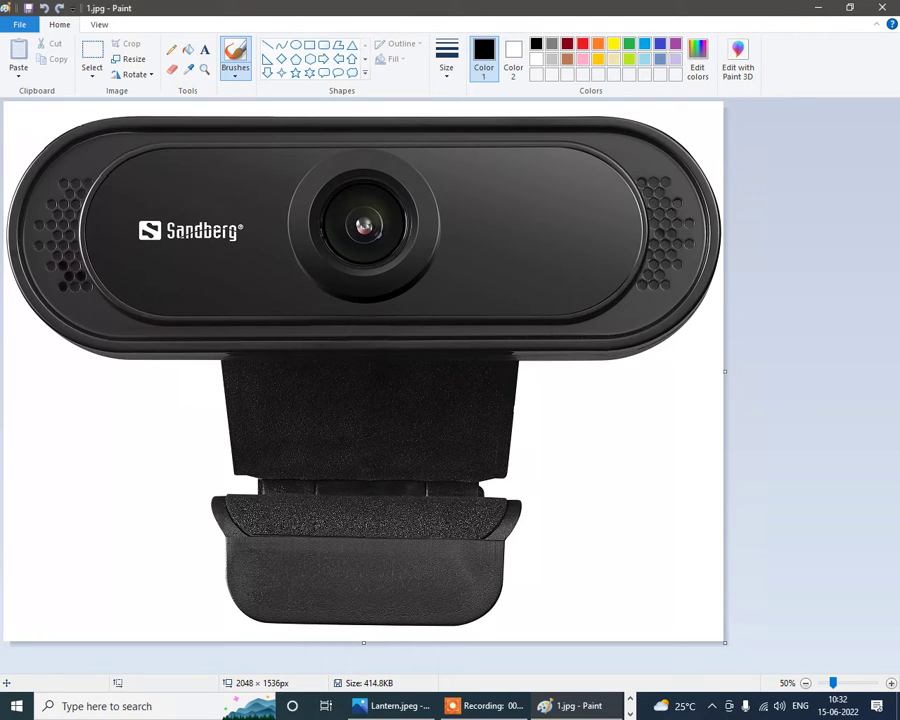
{"action": "left_click", "coordinate": [893, 9]}
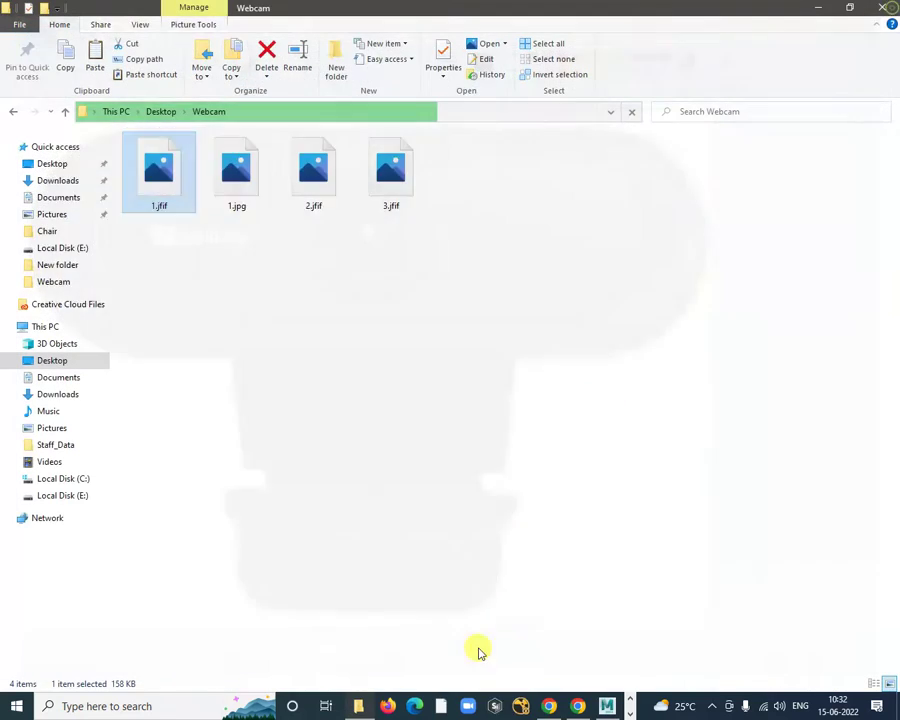
Switch back to Maya and load 1.jpg as the front view's image plane.
{"action": "left_click", "coordinate": [606, 705]}
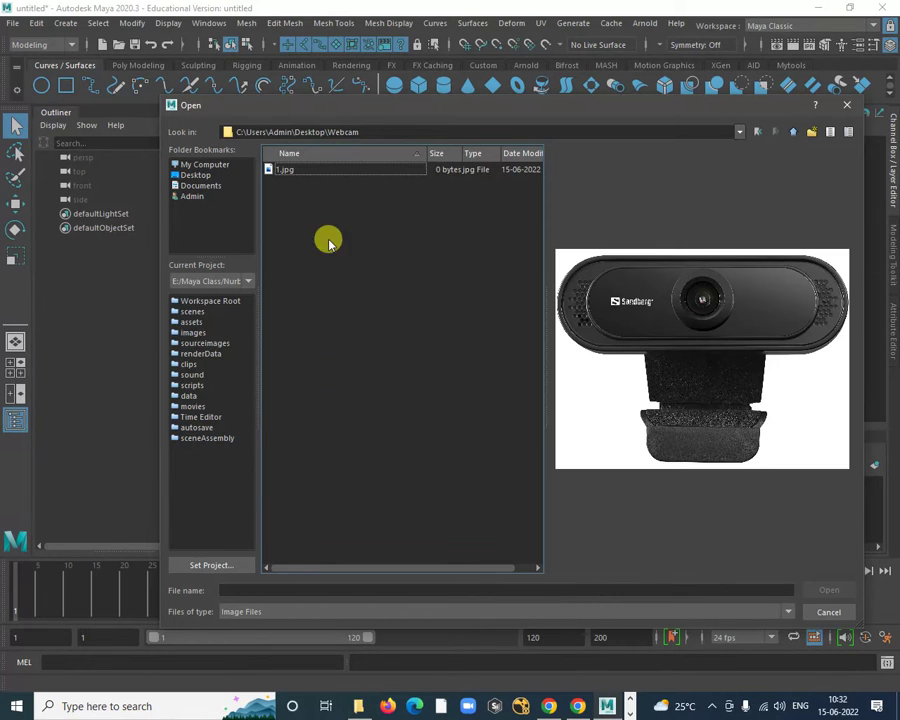
{"action": "double_click", "coordinate": [302, 172]}
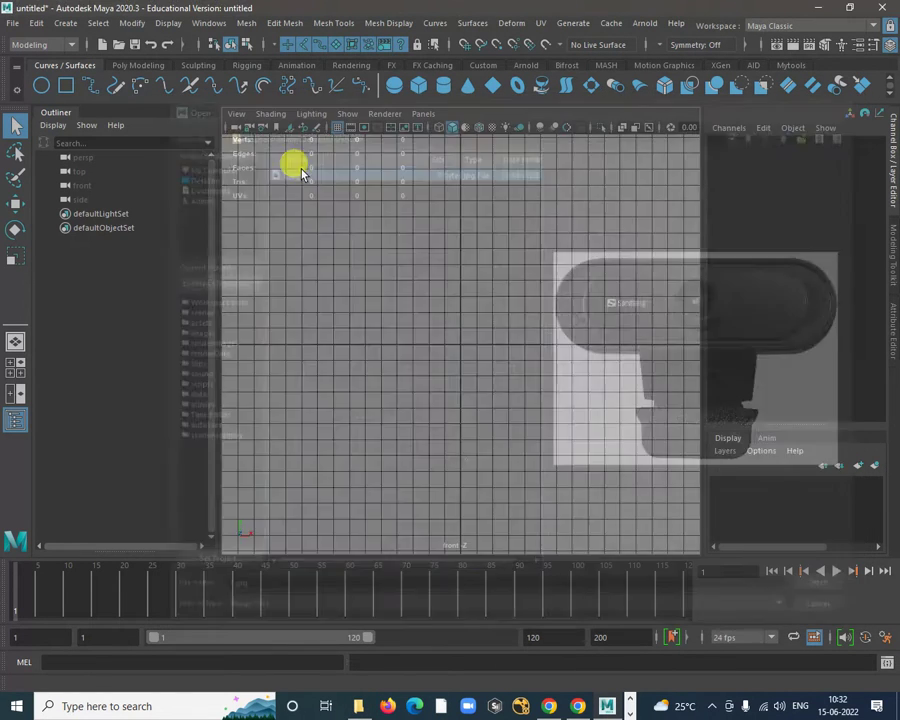
{"action": "scroll", "coordinate": [510, 340], "scroll_direction": "up", "scroll_amount": 1}
{"action": "right_click_drag", "start_coordinate": [511, 343], "coordinate": [522, 396], "text": "alt"}
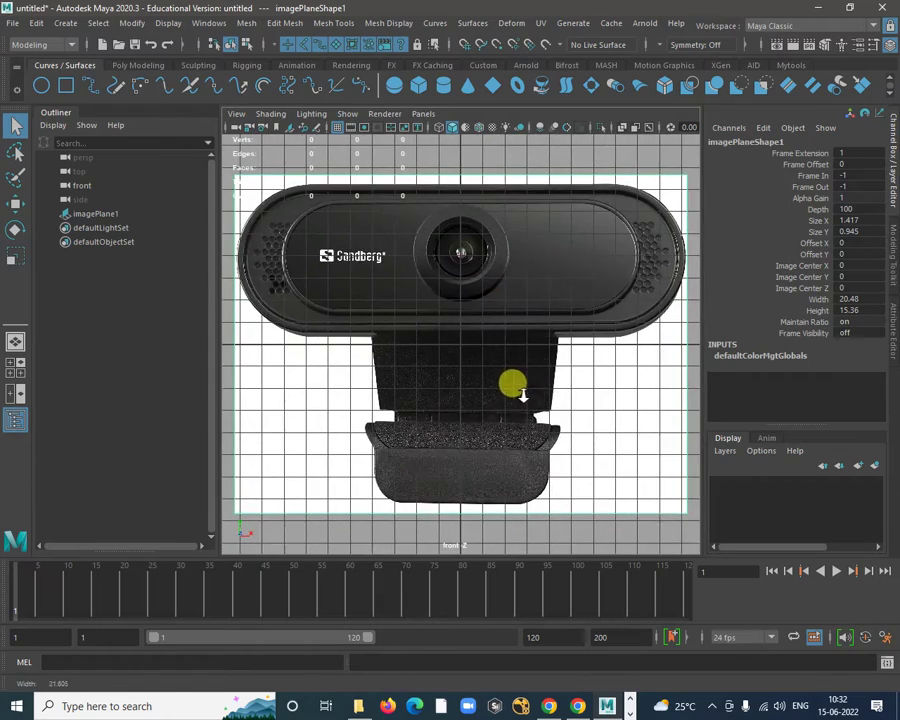
{"action": "middle_click_drag", "start_coordinate": [547, 395], "coordinate": [520, 399], "text": "alt"}
{"action": "right_click_drag", "start_coordinate": [560, 417], "coordinate": [533, 400], "text": "alt"}
{"action": "middle_click_drag", "start_coordinate": [533, 400], "coordinate": [549, 397], "text": "alt"}
{"action": "scroll", "coordinate": [500, 327], "scroll_direction": "up", "scroll_amount": 3}
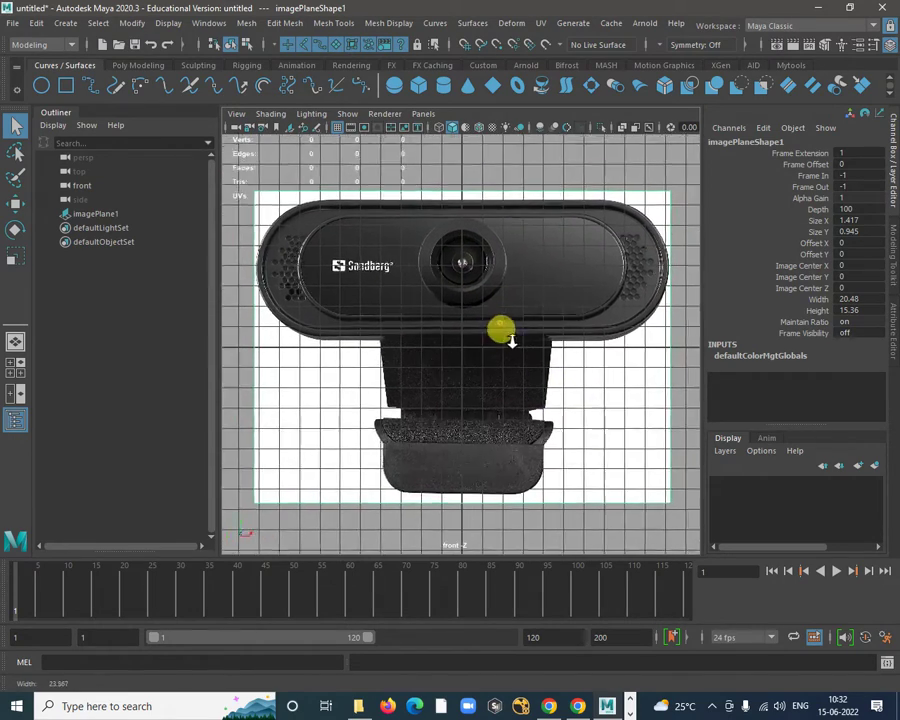
Nudge the webcam image plane by about -0.032 cm along X with the Move tool.
{"action": "key", "text": "w"}
{"action": "left_click_drag", "start_coordinate": [516, 350], "coordinate": [517, 351]}
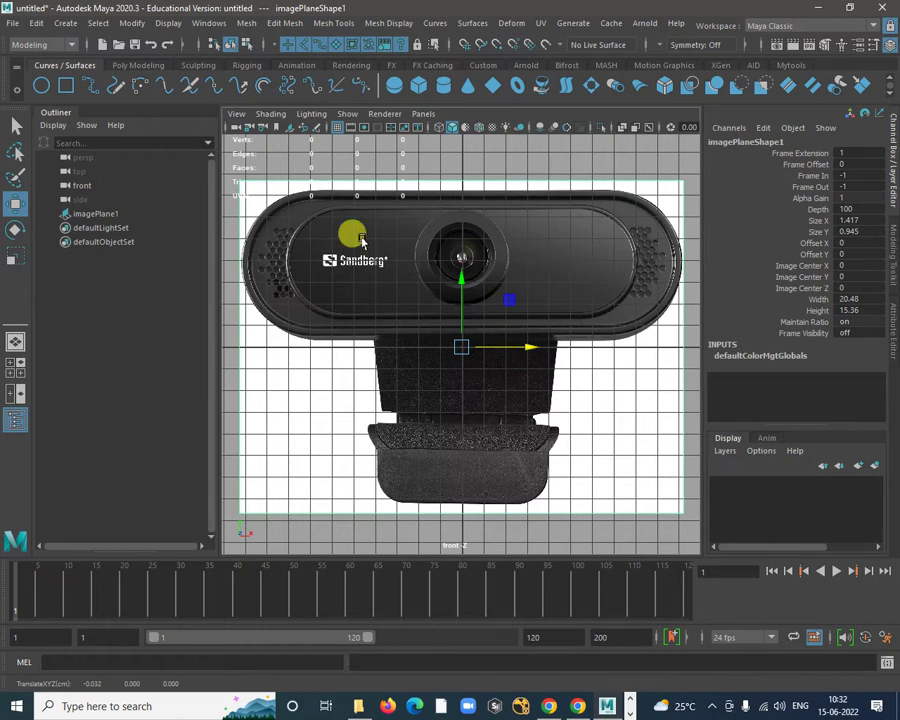
{"action": "scroll", "coordinate": [525, 308], "scroll_direction": "up", "scroll_amount": 2}
{"action": "scroll", "coordinate": [526, 311], "scroll_direction": "up", "scroll_amount": 2}
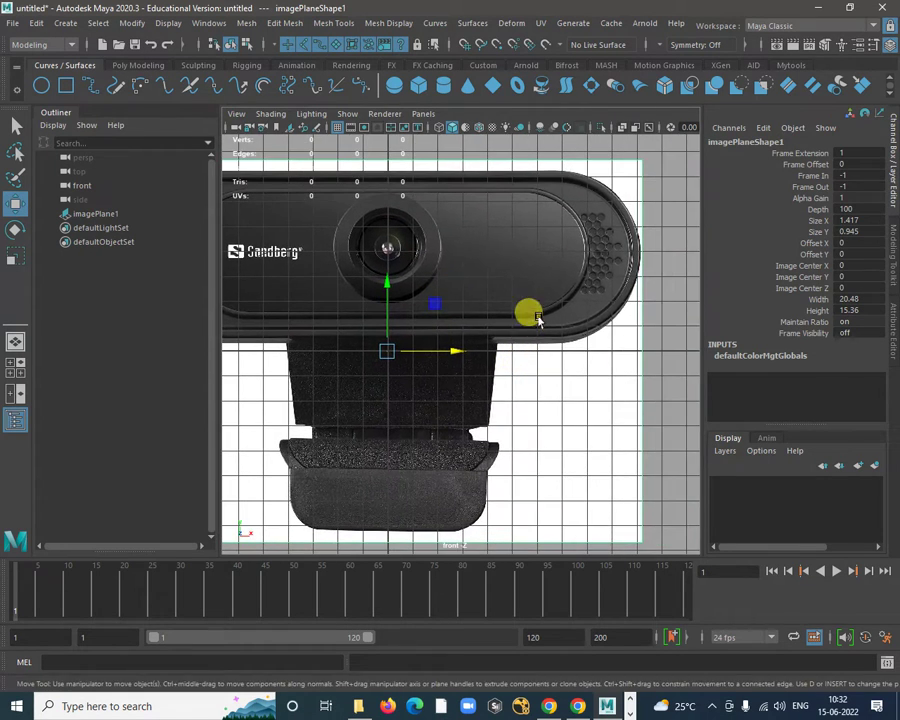
Examine the webcam reference's outline against the grid in the front view and deselect the image plane.
{"action": "key", "text": "space"}
{"action": "left_click_drag", "start_coordinate": [338, 300], "coordinate": [338, 207]}
{"action": "key", "text": "space"}
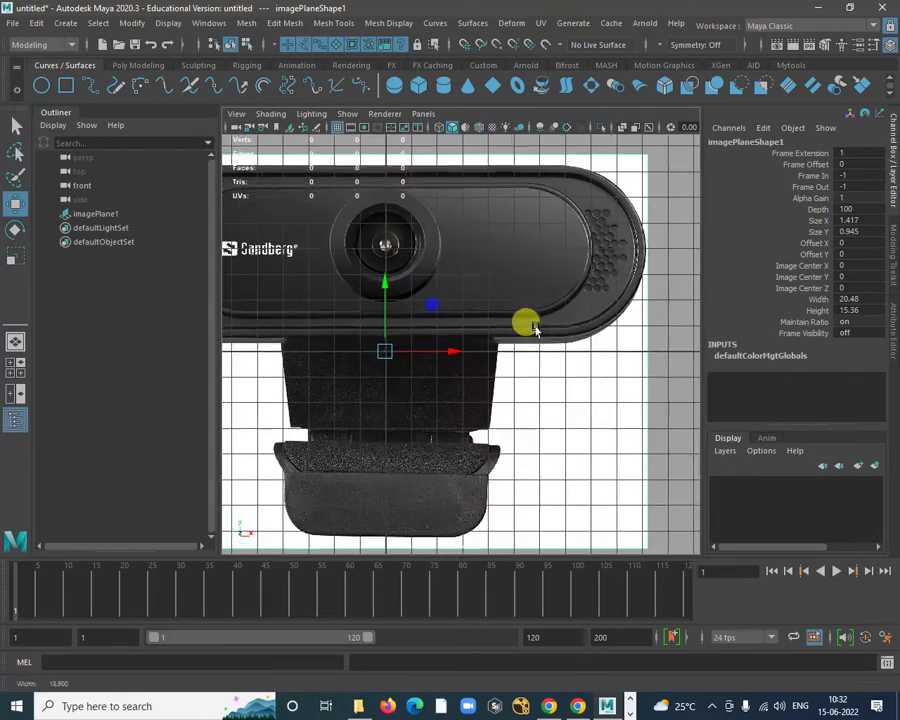
{"action": "scroll", "coordinate": [436, 300], "scroll_direction": "down", "scroll_amount": 2}
{"action": "scroll", "coordinate": [476, 296], "scroll_direction": "up", "scroll_amount": 3}
{"action": "scroll", "coordinate": [600, 385], "scroll_direction": "up", "scroll_amount": 1}
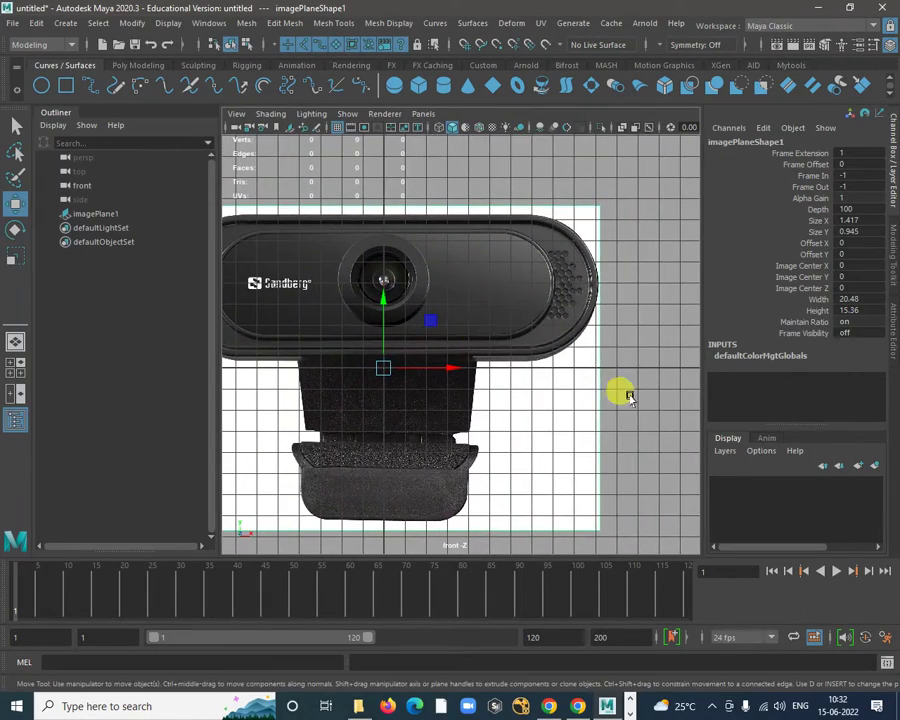
{"action": "left_click", "coordinate": [627, 398]}
{"action": "scroll", "coordinate": [498, 305], "scroll_direction": "down", "scroll_amount": 2}
{"action": "scroll", "coordinate": [519, 338], "scroll_direction": "up", "scroll_amount": 2}
{"action": "scroll", "coordinate": [518, 396], "scroll_direction": "up", "scroll_amount": 2}
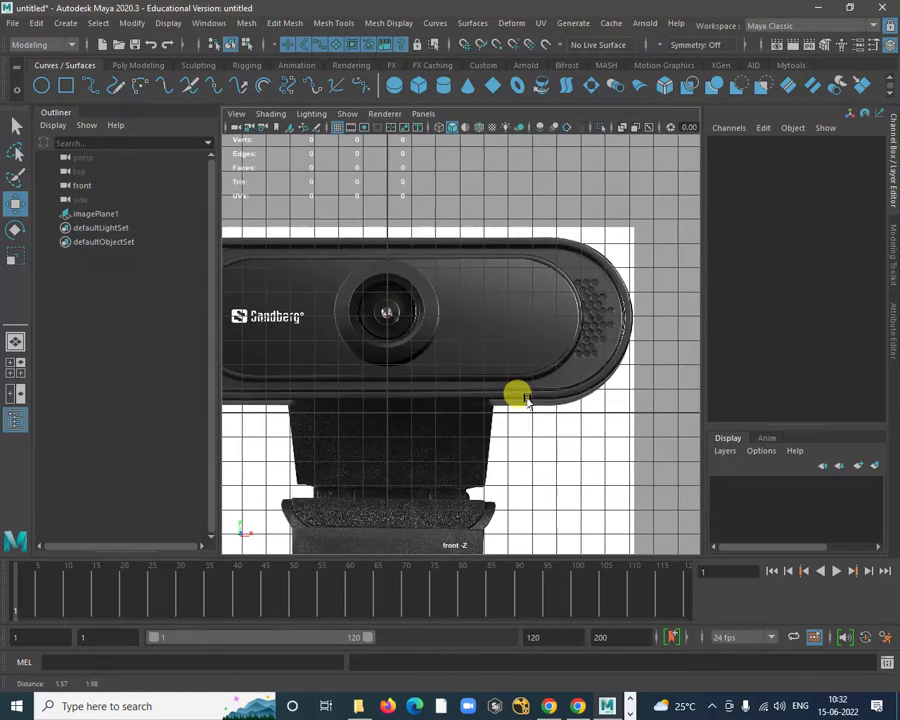
{"action": "scroll", "coordinate": [452, 311], "scroll_direction": "down", "scroll_amount": 3}
{"action": "scroll", "coordinate": [502, 301], "scroll_direction": "up", "scroll_amount": 2}
{"action": "middle_click_drag", "start_coordinate": [500, 283], "coordinate": [525, 285], "text": "alt"}
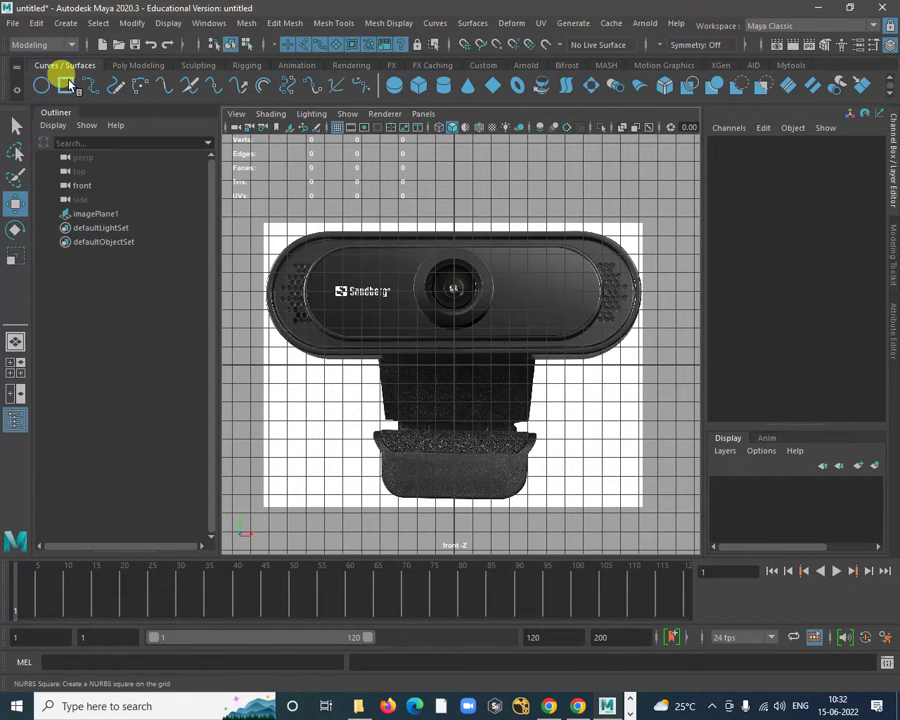
{"action": "left_click", "coordinate": [65, 25]}
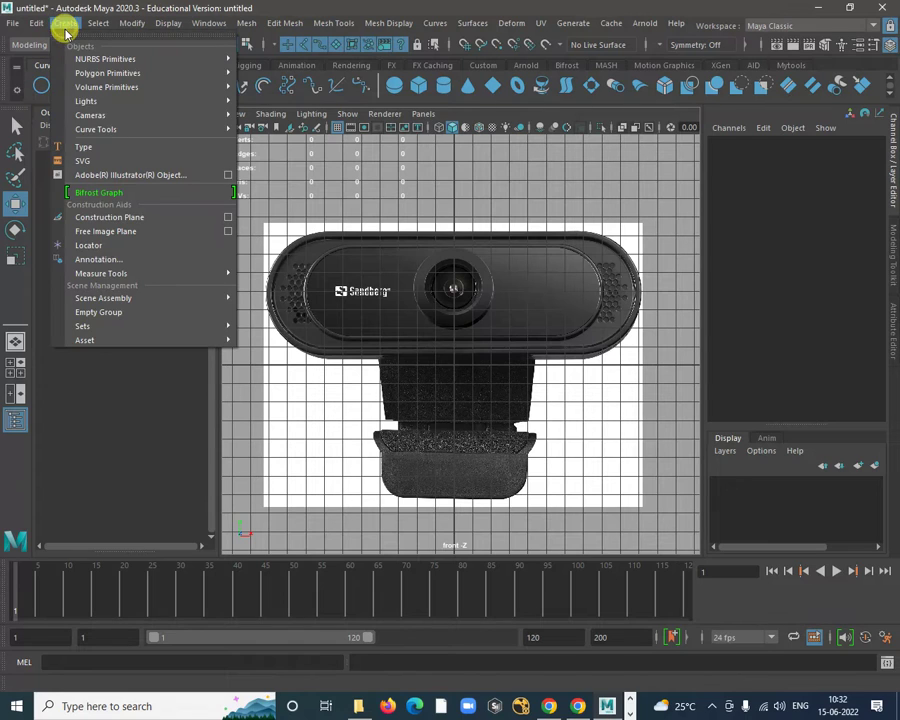
{"action": "mouse_move", "coordinate": [115, 130]}
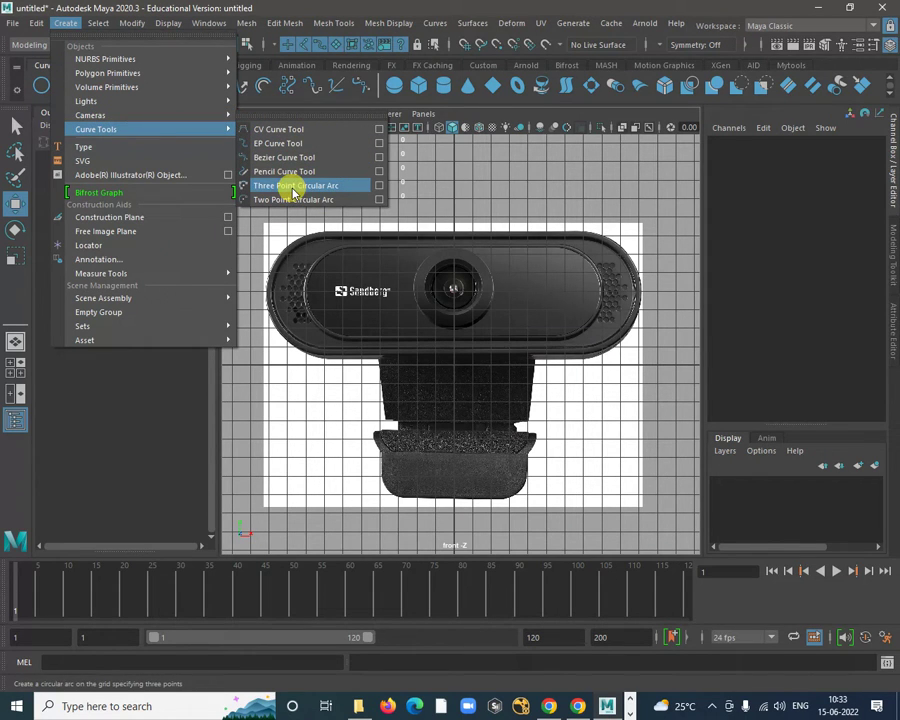
{"action": "left_click", "coordinate": [294, 190]}
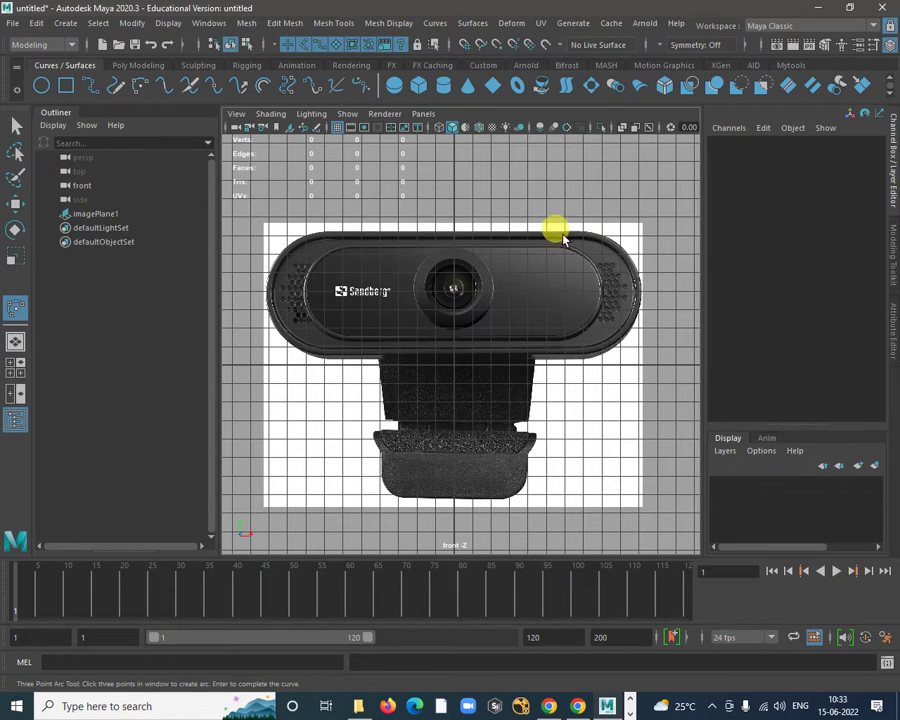
{"action": "scroll", "coordinate": [490, 255], "scroll_direction": "down", "scroll_amount": 2}
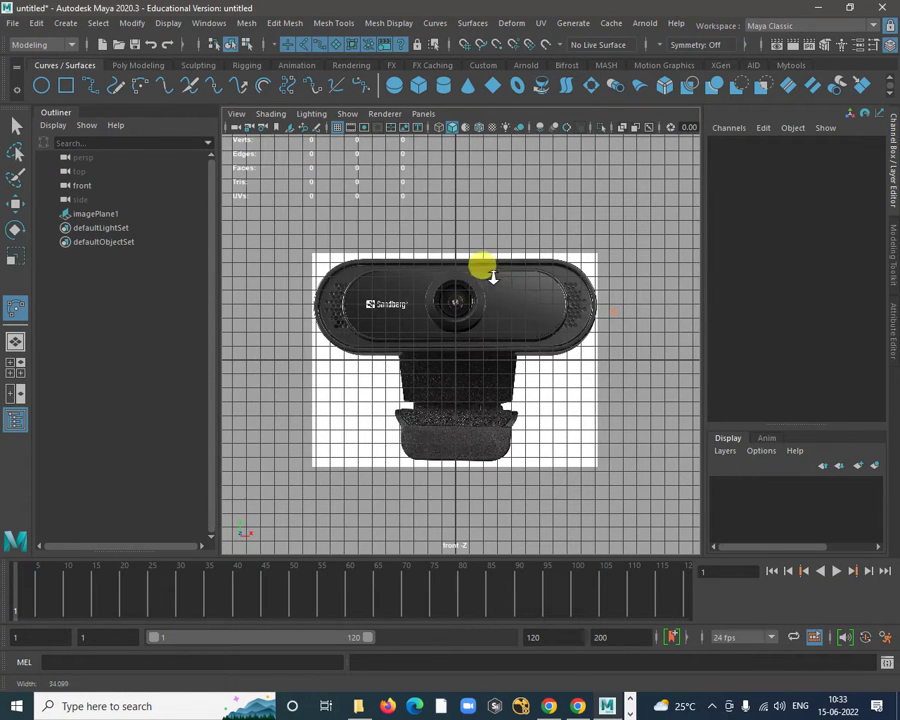
Draw a Three Point Circular Arc along the webcam body's rounded right end, from its upper edge through the outermost point to its lower edge.
{"action": "left_click", "coordinate": [65, 22]}
{"action": "mouse_move", "coordinate": [177, 133]}
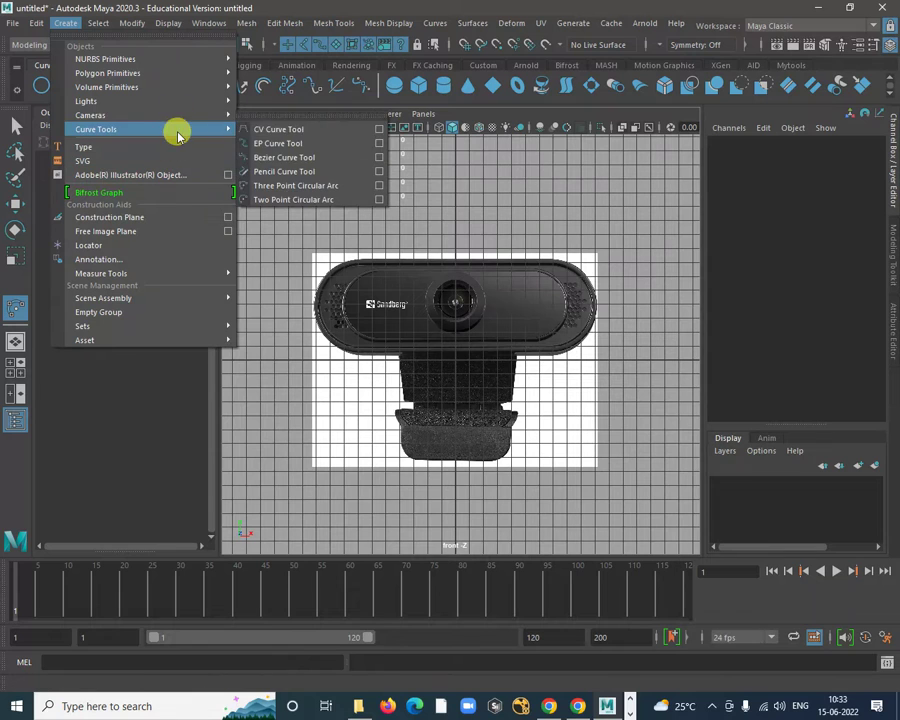
{"action": "left_click", "coordinate": [293, 190]}
{"action": "scroll", "coordinate": [575, 285], "scroll_direction": "up", "scroll_amount": 5}
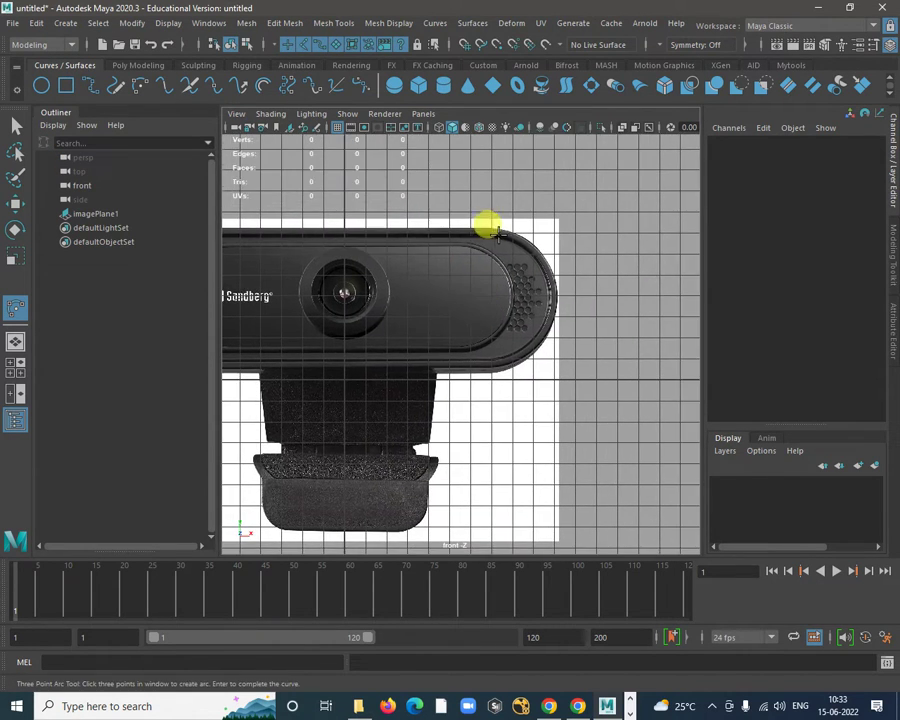
{"action": "scroll", "coordinate": [498, 235], "scroll_direction": "up", "scroll_amount": 1}
{"action": "left_click", "coordinate": [501, 240]}
{"action": "left_click", "coordinate": [492, 225]}
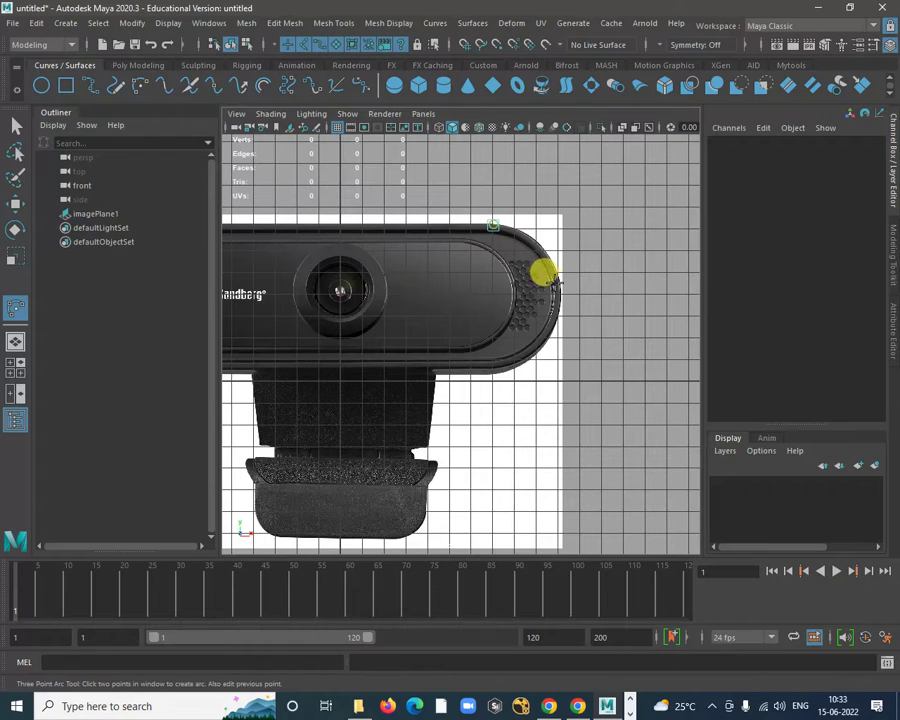
{"action": "left_click", "coordinate": [557, 291]}
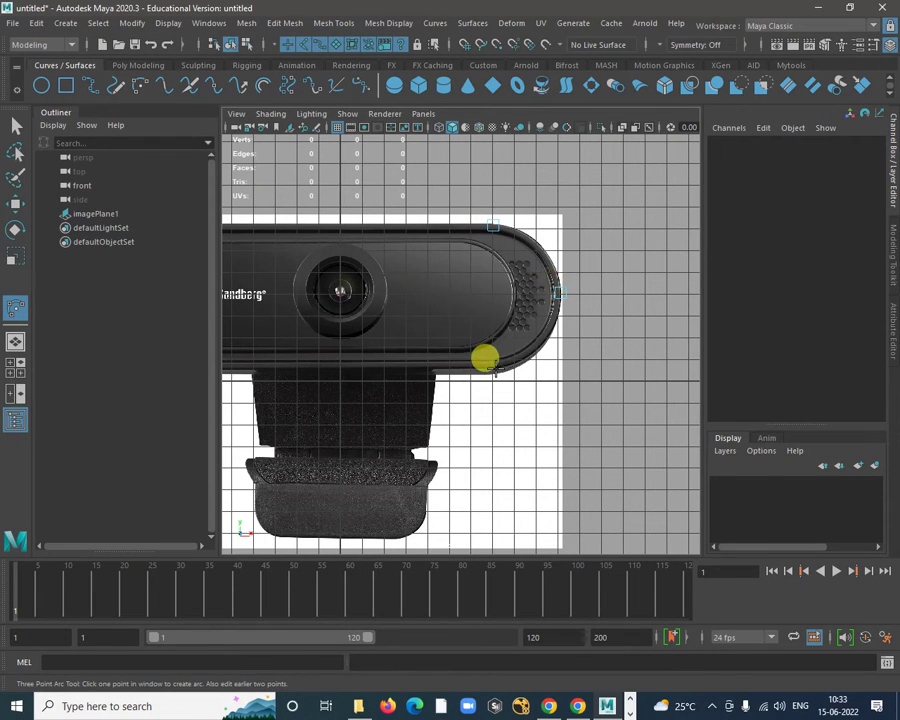
{"action": "left_click", "coordinate": [496, 370]}
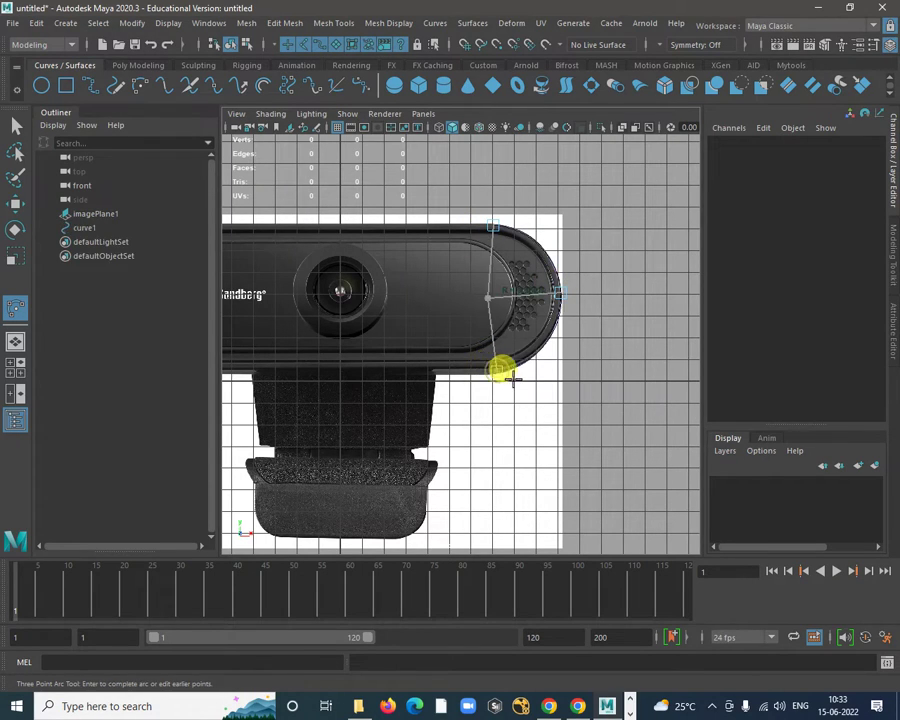
{"action": "key", "text": "w"}
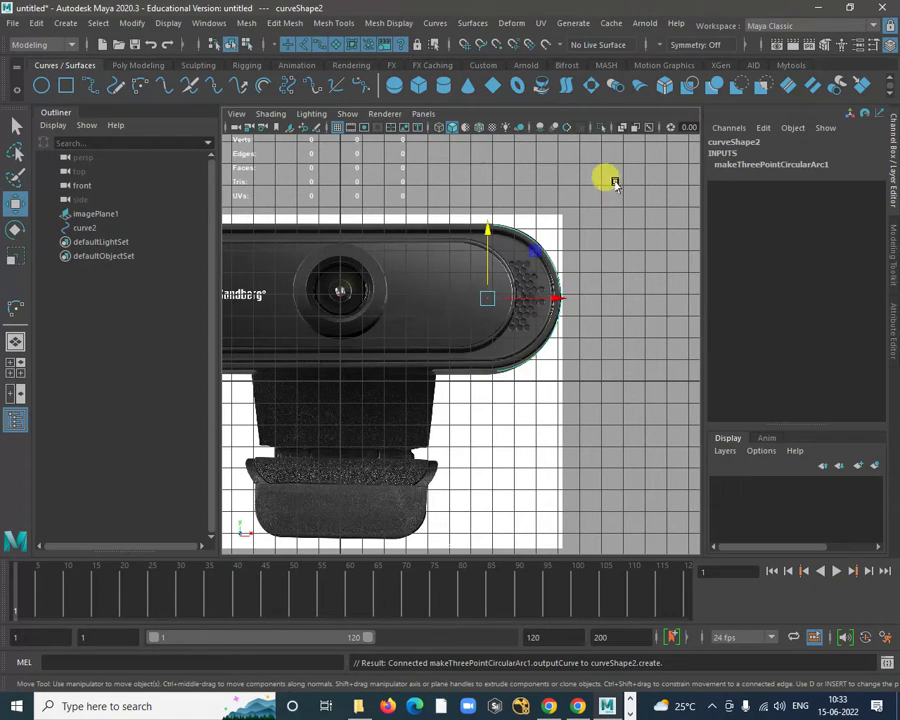
Try to edit the arc curve's pivot in the front and perspective views.
{"action": "left_click_drag", "start_coordinate": [614, 183], "coordinate": [569, 314], "text": "alt"}
{"action": "key", "text": "space"}
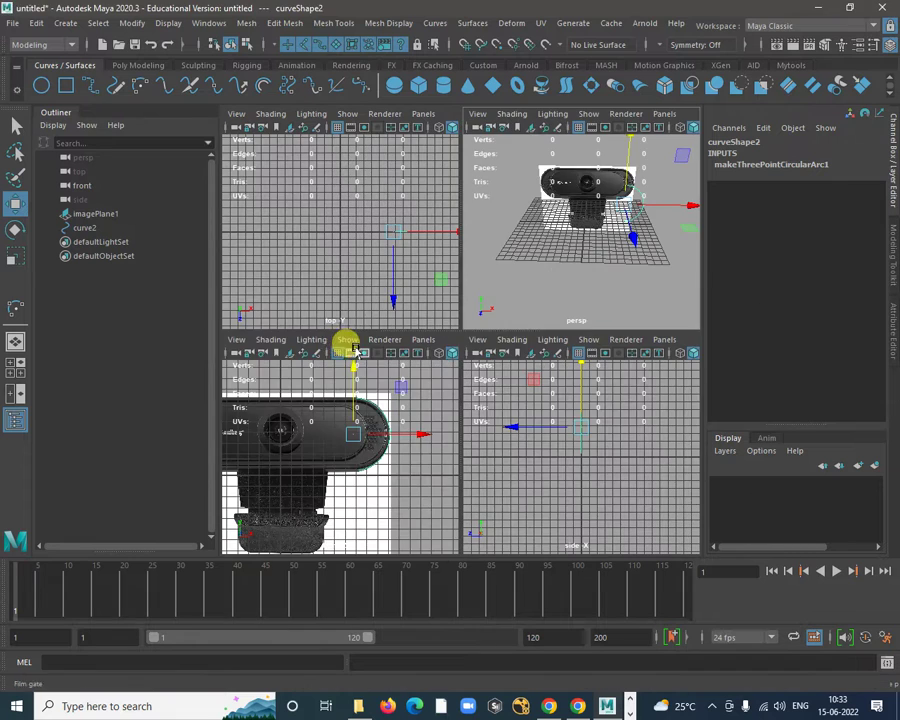
{"action": "key", "text": "space"}
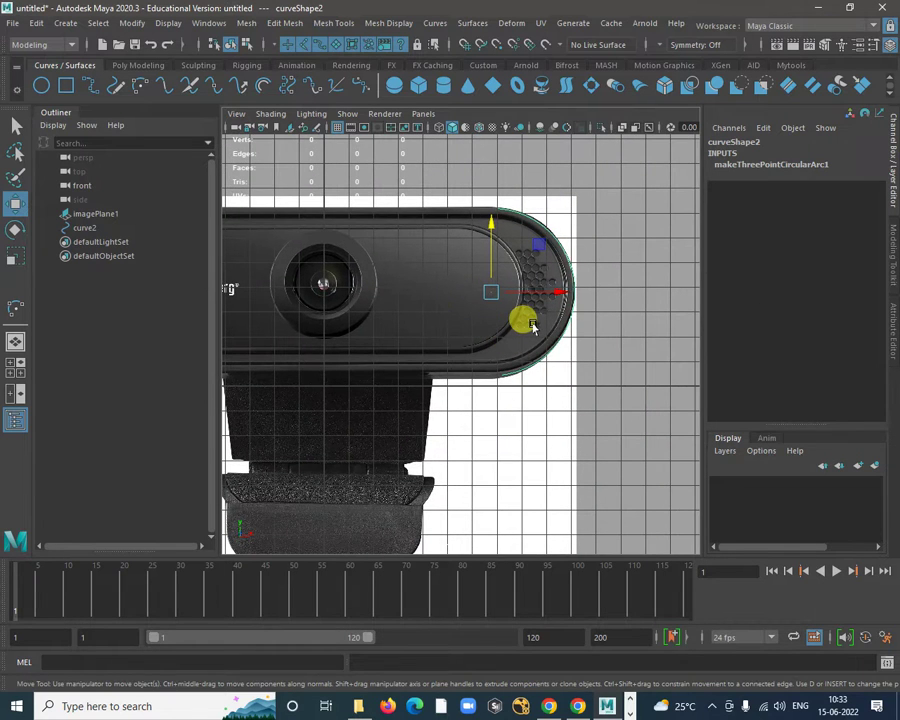
{"action": "key", "text": "d"}
{"action": "key", "text": "d"}
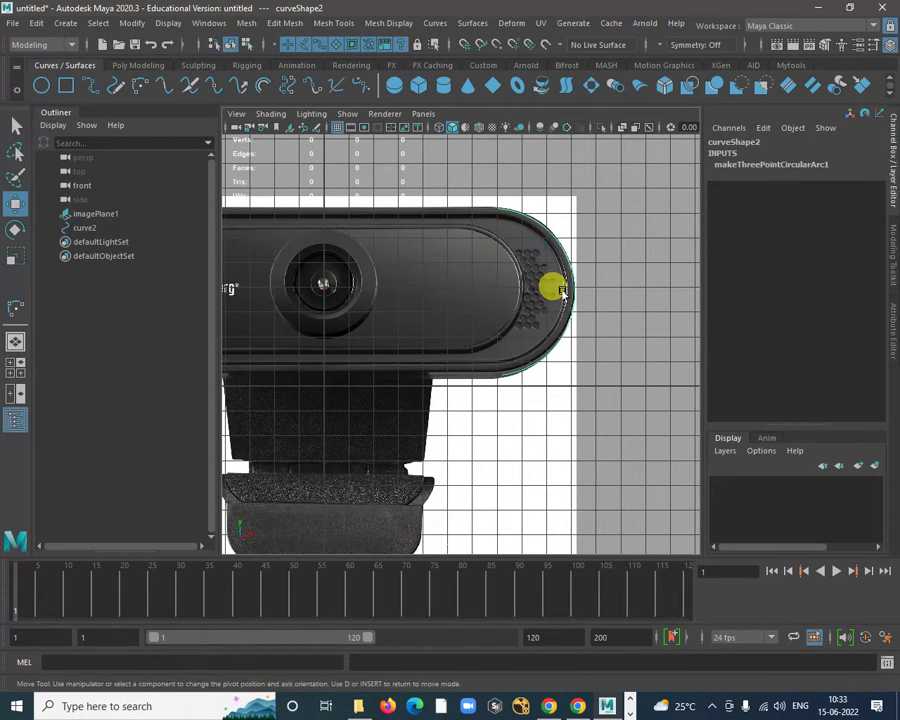
{"action": "key", "text": "d"}
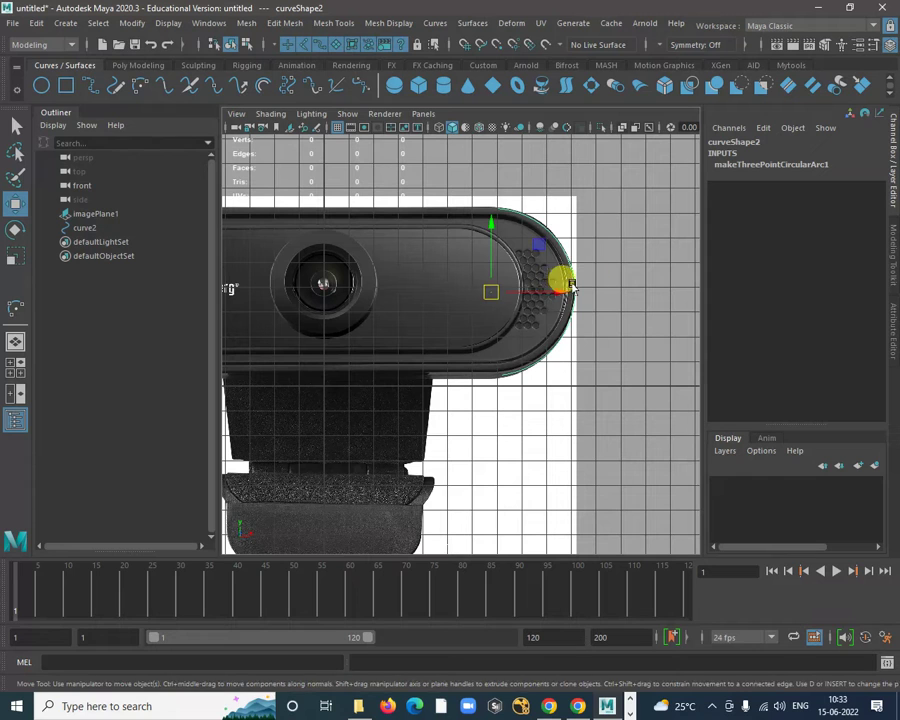
{"action": "key", "text": "space"}
{"action": "key", "text": "space"}
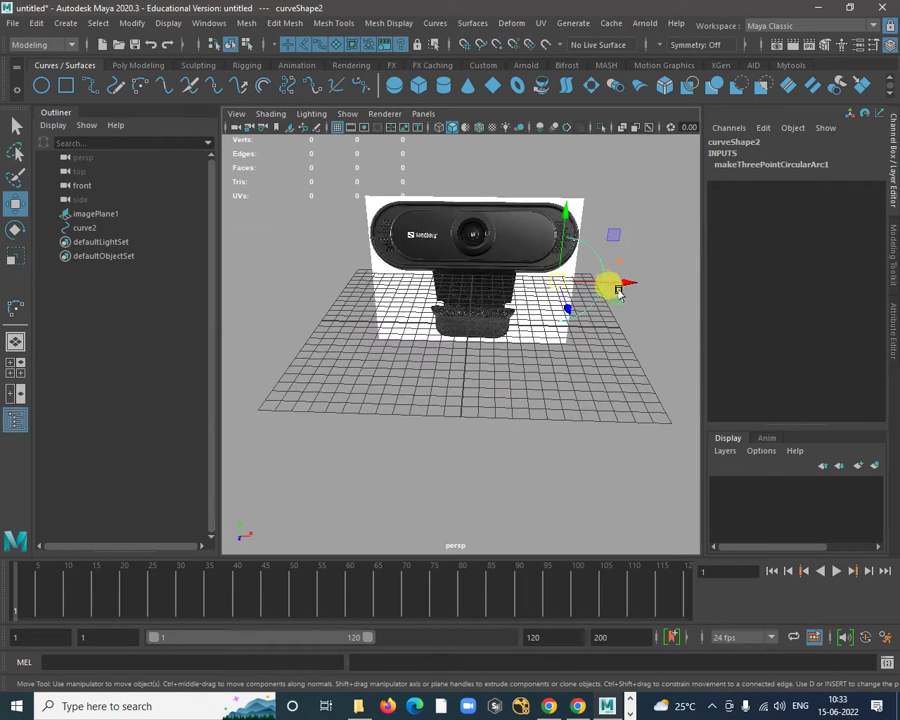
{"action": "left_click_drag", "start_coordinate": [619, 291], "coordinate": [624, 311], "text": "alt"}
{"action": "key", "text": "d"}
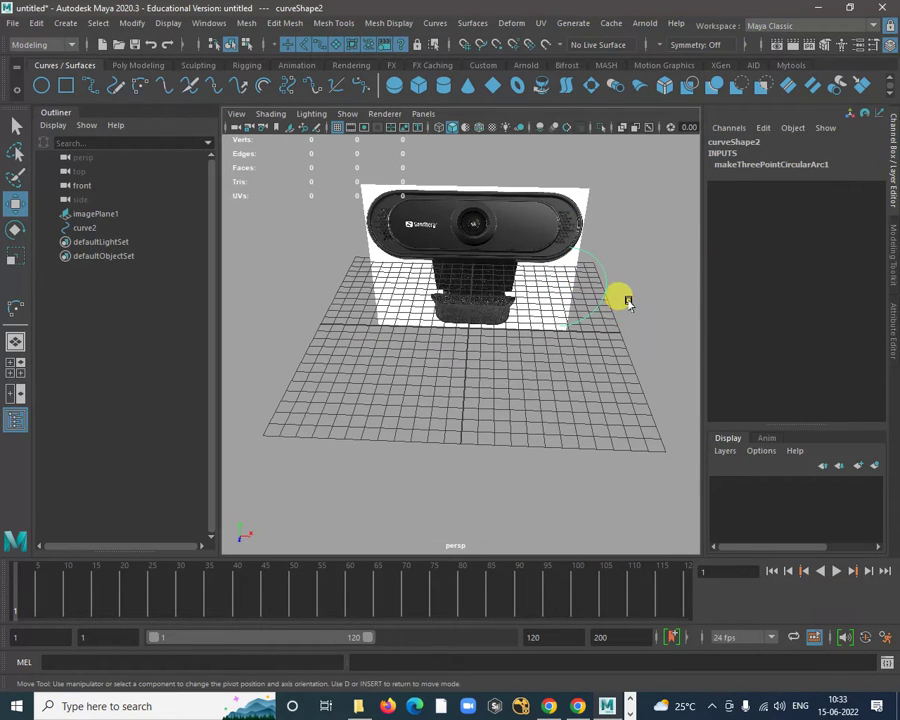
Check the Move tool's settings and retry editing the arc curve's pivot in the perspective and four-view layouts.
{"action": "double_click", "coordinate": [13, 201]}
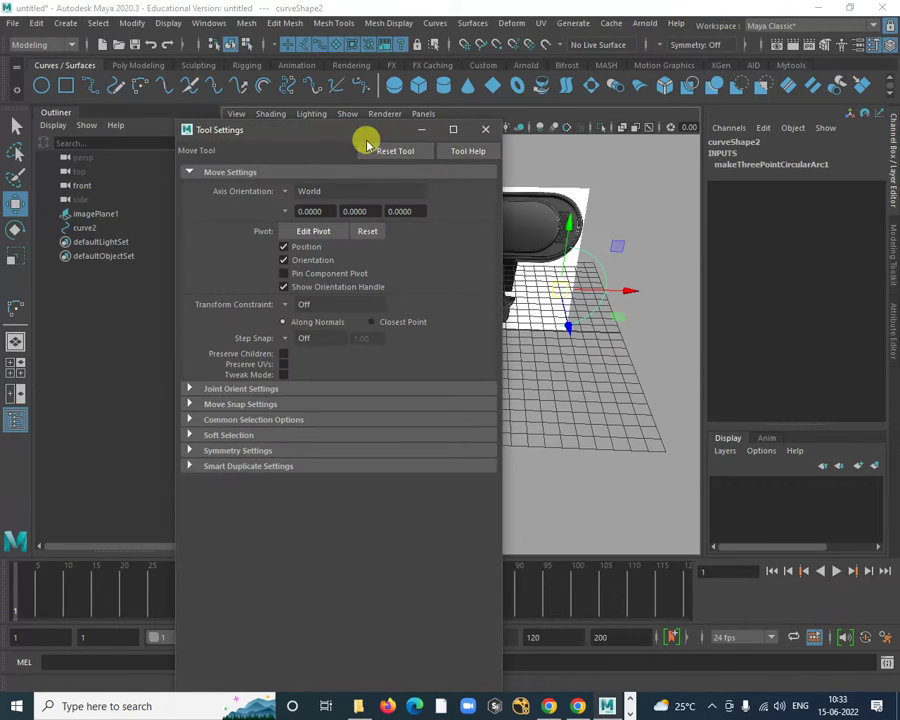
{"action": "left_click", "coordinate": [485, 129]}
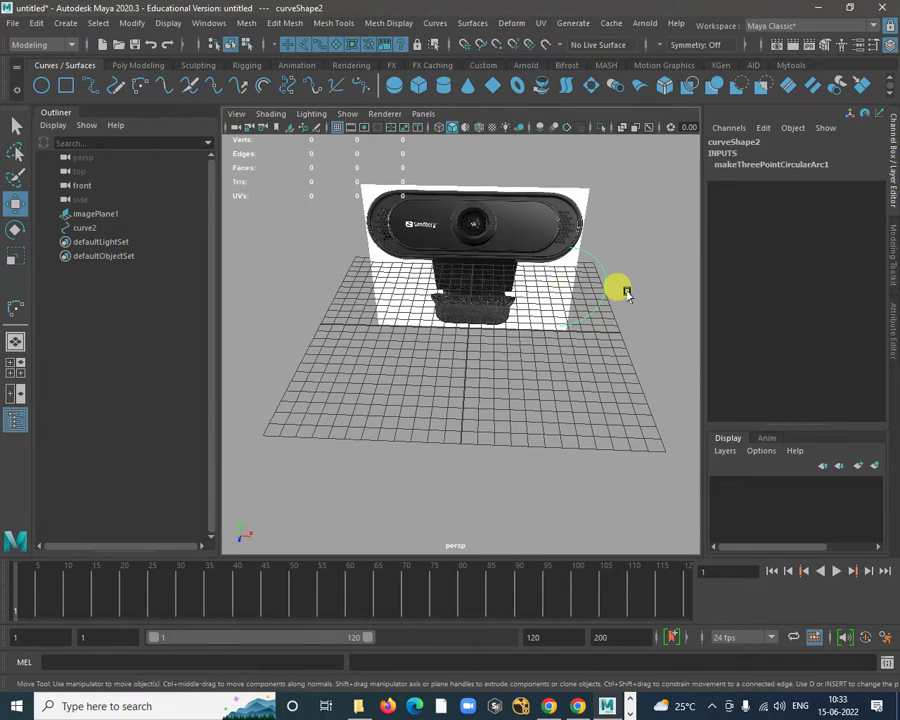
{"action": "key", "text": "d"}
{"action": "left_click_drag", "start_coordinate": [629, 314], "coordinate": [569, 382], "text": "alt"}
{"action": "key", "text": "d"}
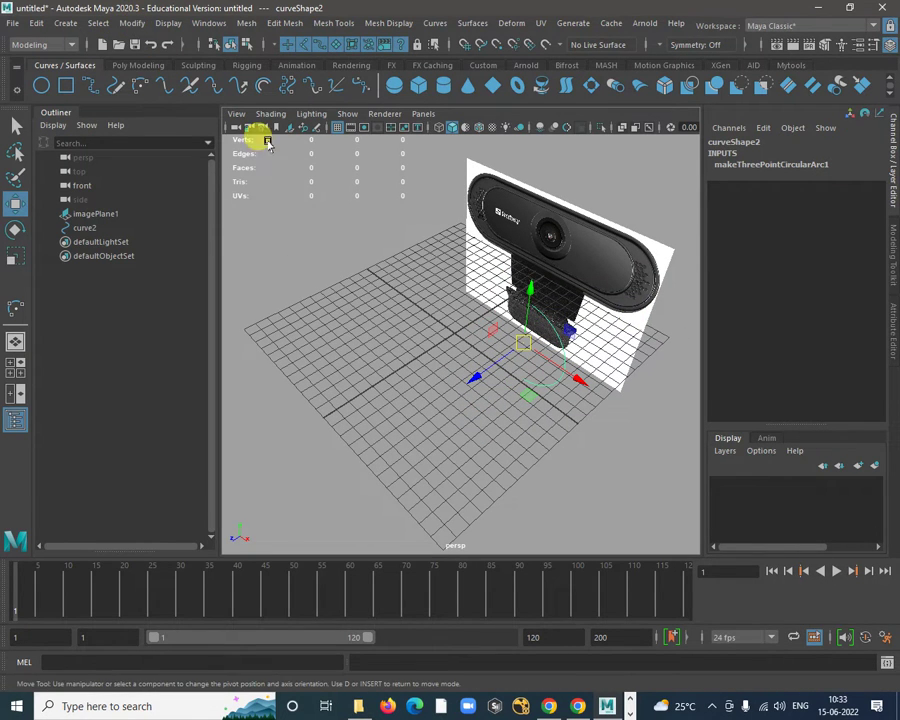
{"action": "left_click_drag", "start_coordinate": [567, 374], "coordinate": [623, 333], "text": "alt"}
{"action": "key", "text": "space"}
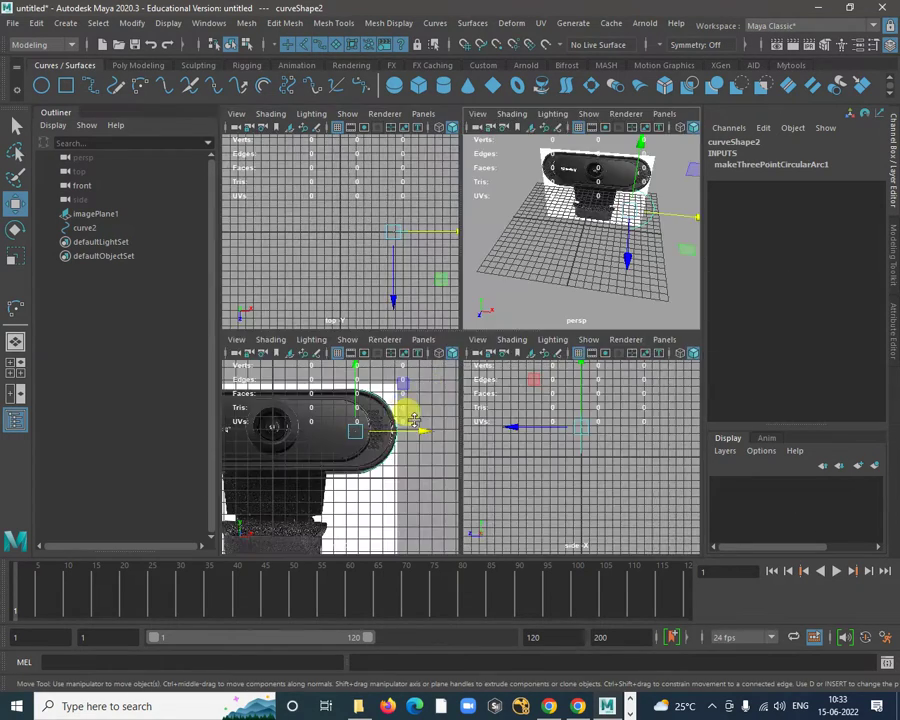
{"action": "key", "text": "d"}
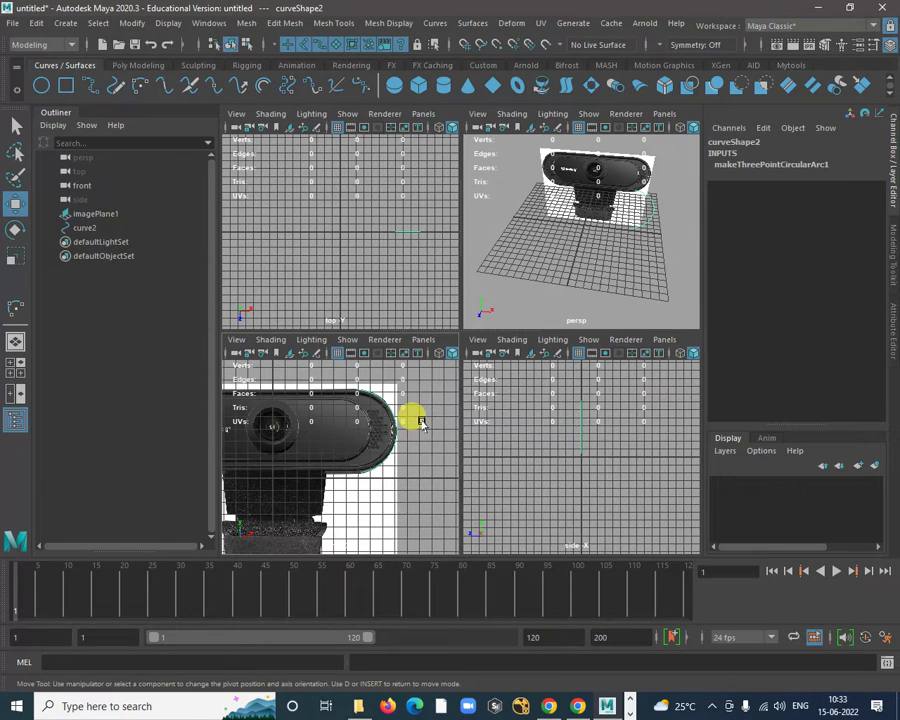
{"action": "key", "text": "d"}
{"action": "key", "text": "d"}
{"action": "key", "text": "d"}
{"action": "key", "text": "d"}
{"action": "key", "text": "d"}
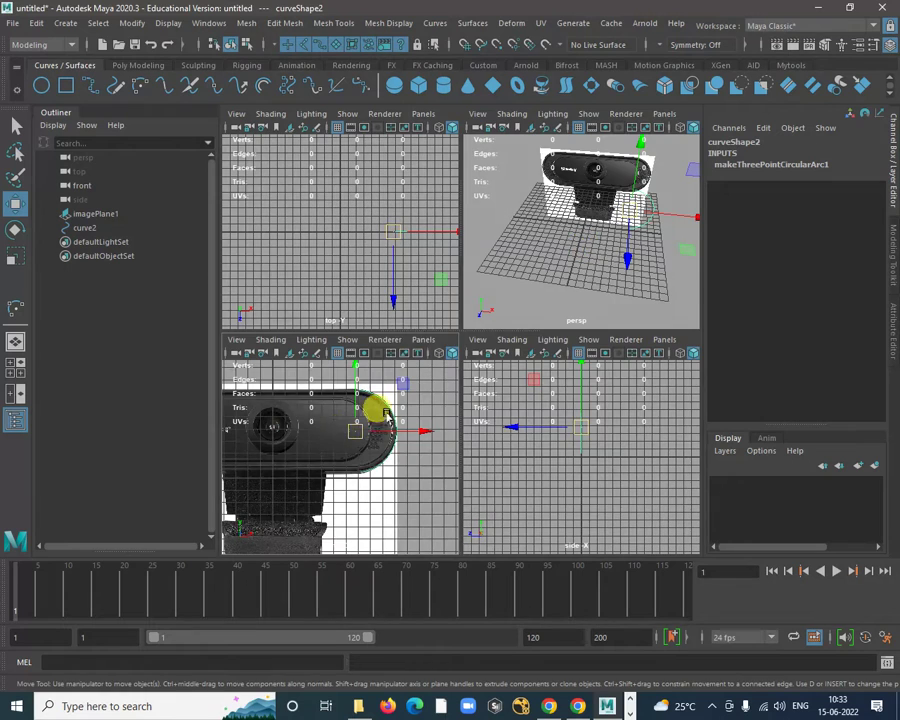
Move the arc curve about -6.74 cm along X in the front view, onto the grid's vertical centre line.
{"action": "key", "text": "space"}
{"action": "scroll", "coordinate": [532, 397], "scroll_direction": "down", "scroll_amount": 1}
{"action": "left_click_drag", "start_coordinate": [510, 298], "coordinate": [395, 312]}
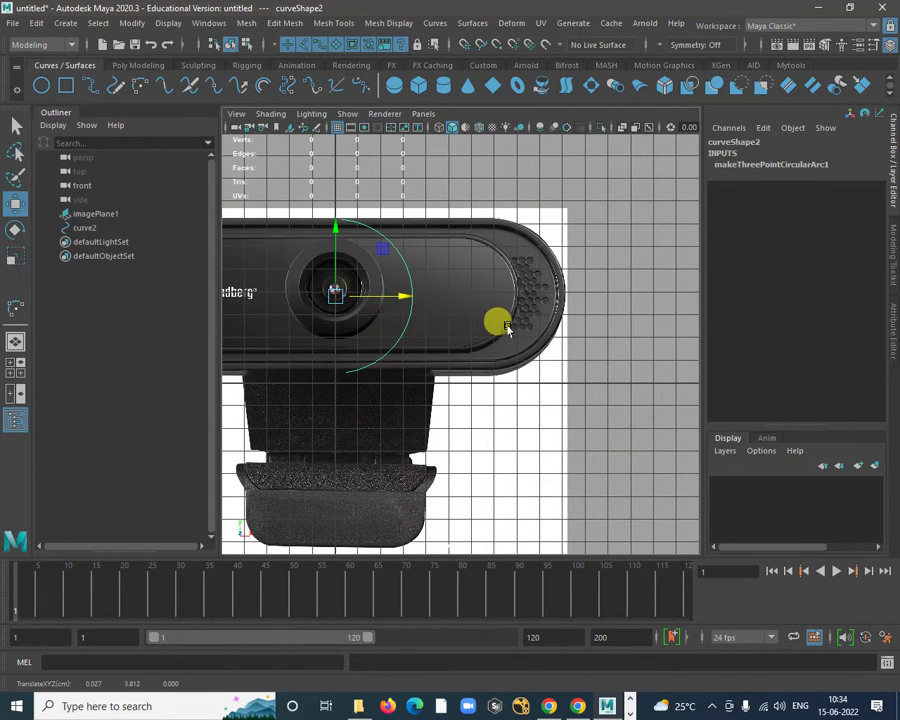
Select all the arc's control vertices, move them back along X onto the webcam's right end, and reselect the curve as an object.
{"action": "scroll", "coordinate": [606, 363], "scroll_direction": "down", "scroll_amount": 2}
{"action": "right_click_drag", "start_coordinate": [588, 188], "coordinate": [480, 195]}
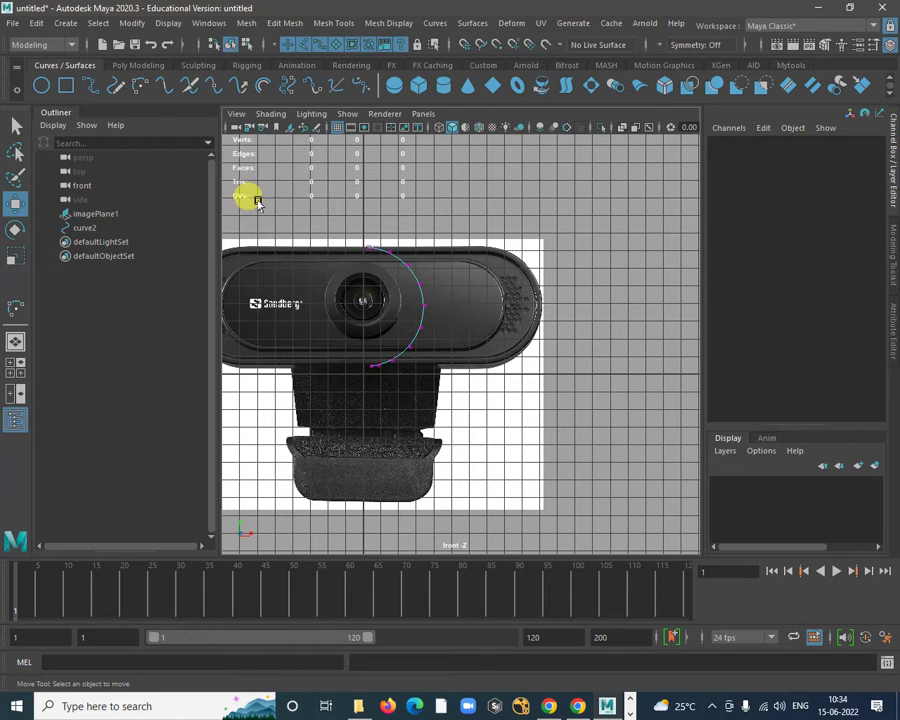
{"action": "left_click_drag", "start_coordinate": [249, 197], "coordinate": [568, 307]}
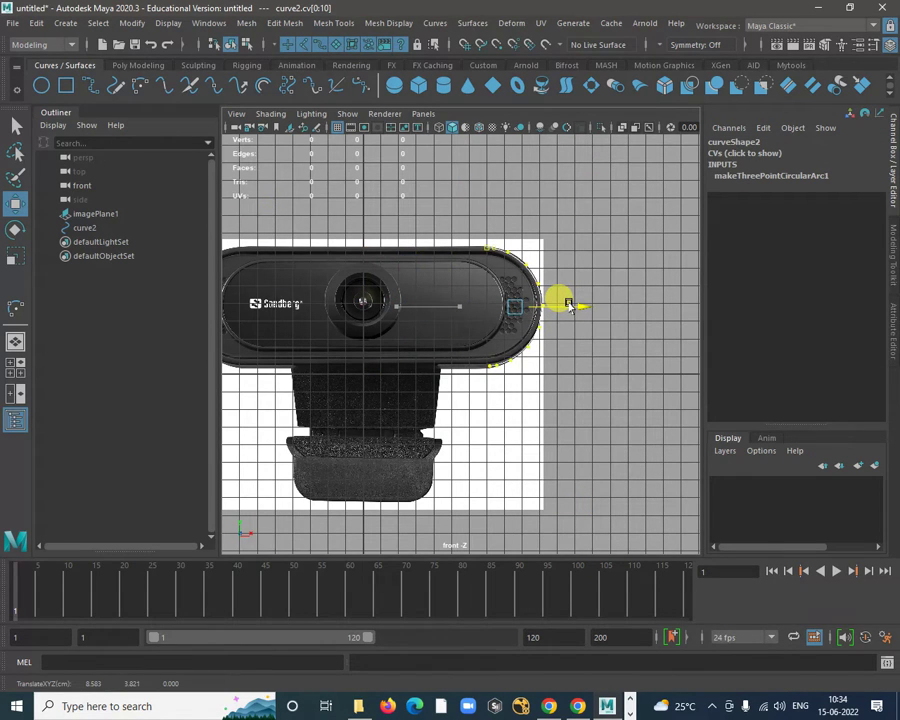
{"action": "right_click_drag", "start_coordinate": [530, 275], "coordinate": [598, 254]}
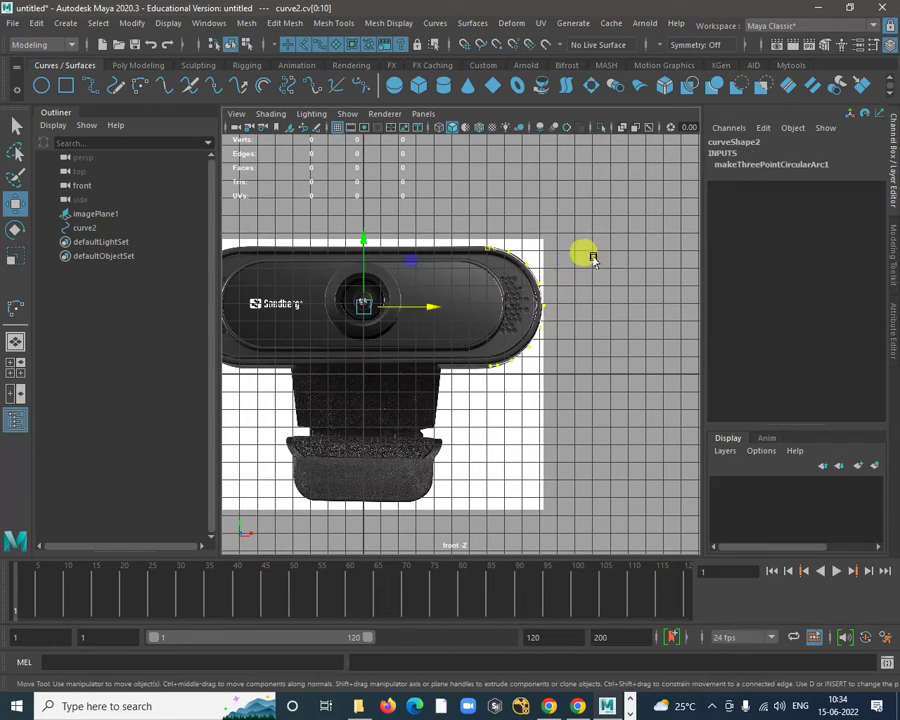
{"action": "left_click", "coordinate": [583, 253]}
{"action": "left_click", "coordinate": [532, 283]}
Duplicate the right-end arc and mirror the copy to the opposite end with Scale X set to -1.
{"action": "key", "text": "space"}
{"action": "key", "text": "space"}
{"action": "left_click_drag", "start_coordinate": [592, 280], "coordinate": [538, 352], "text": "alt"}
{"action": "key", "text": "ctrl+d"}
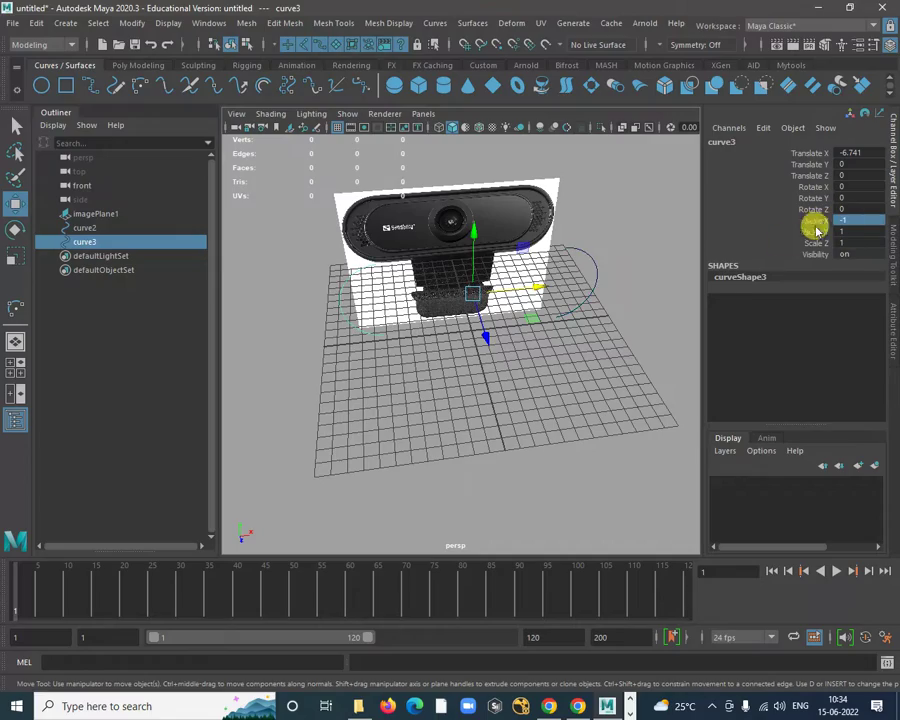
Select the original and mirrored arcs and attach them into one curve.
{"action": "left_click_drag", "start_coordinate": [528, 358], "coordinate": [548, 236], "text": "alt"}
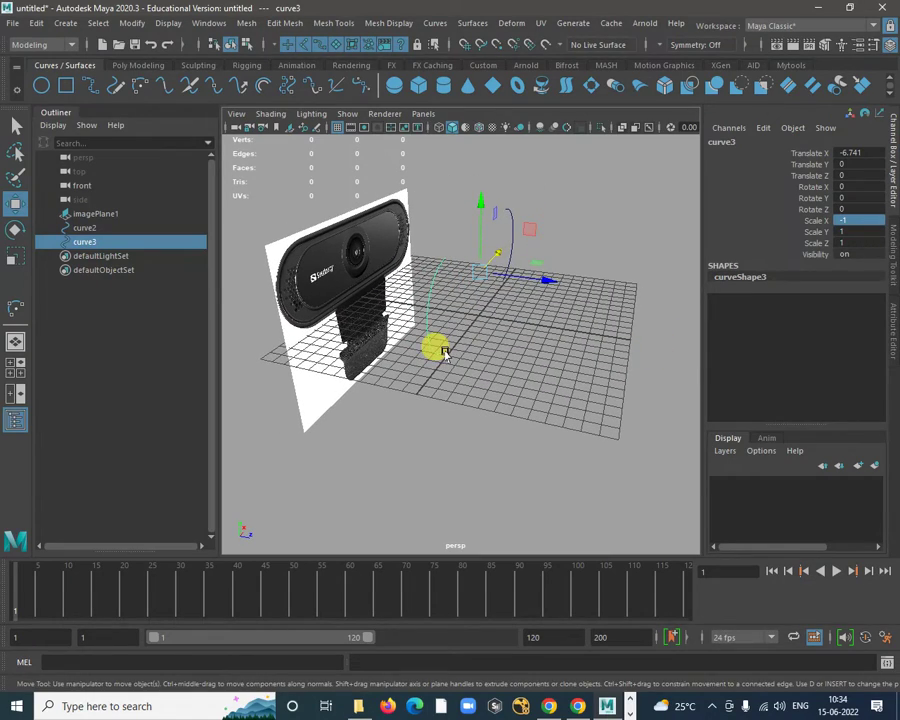
{"action": "left_click", "coordinate": [443, 350]}
{"action": "left_click_drag", "start_coordinate": [498, 219], "coordinate": [554, 273]}
{"action": "left_click_drag", "start_coordinate": [408, 340], "coordinate": [470, 383], "text": "shift"}
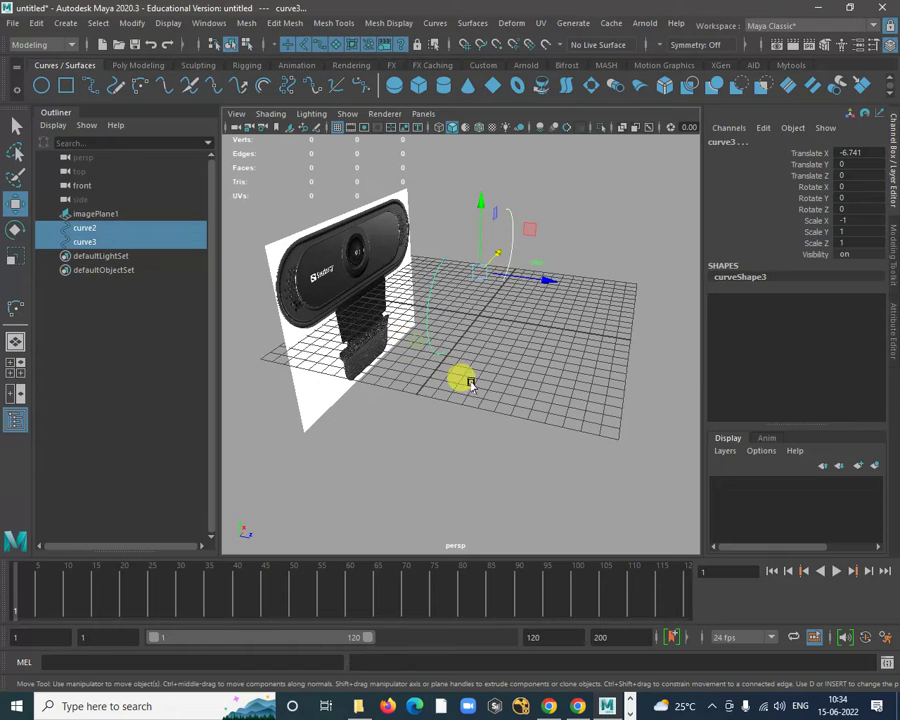
{"action": "left_click", "coordinate": [434, 26]}
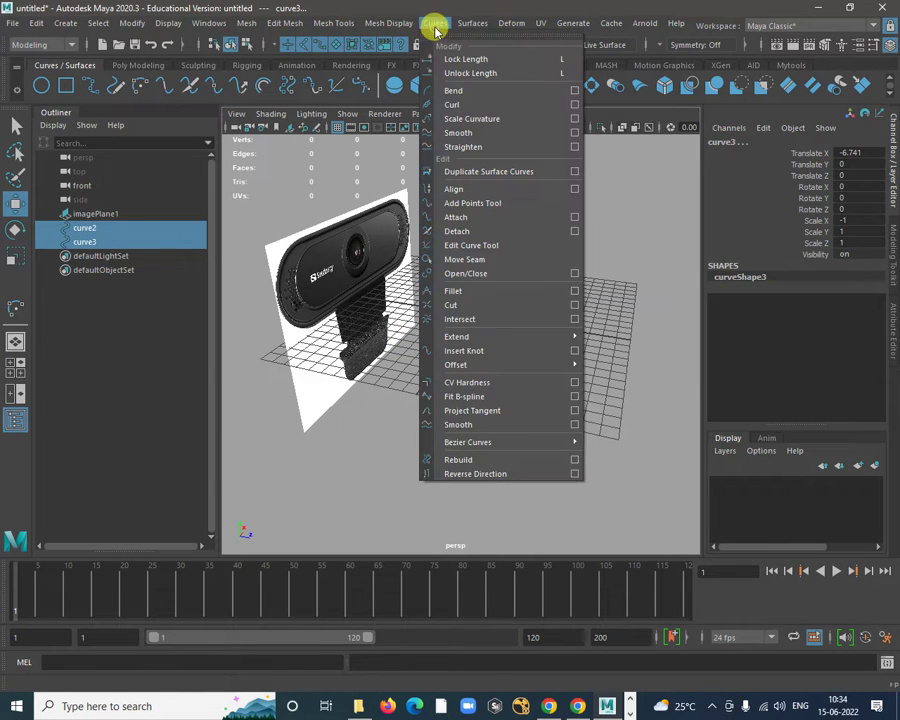
{"action": "left_click", "coordinate": [466, 207]}
{"action": "left_click_drag", "start_coordinate": [524, 20], "coordinate": [745, 69]}
Close the attached curve into a continuous body outline with Open/Close and dismiss the floating Curves commands.
{"action": "left_click_drag", "start_coordinate": [576, 290], "coordinate": [526, 335], "text": "alt"}
{"action": "left_click_drag", "start_coordinate": [522, 337], "coordinate": [540, 318], "text": "alt"}
{"action": "left_click", "coordinate": [730, 303]}
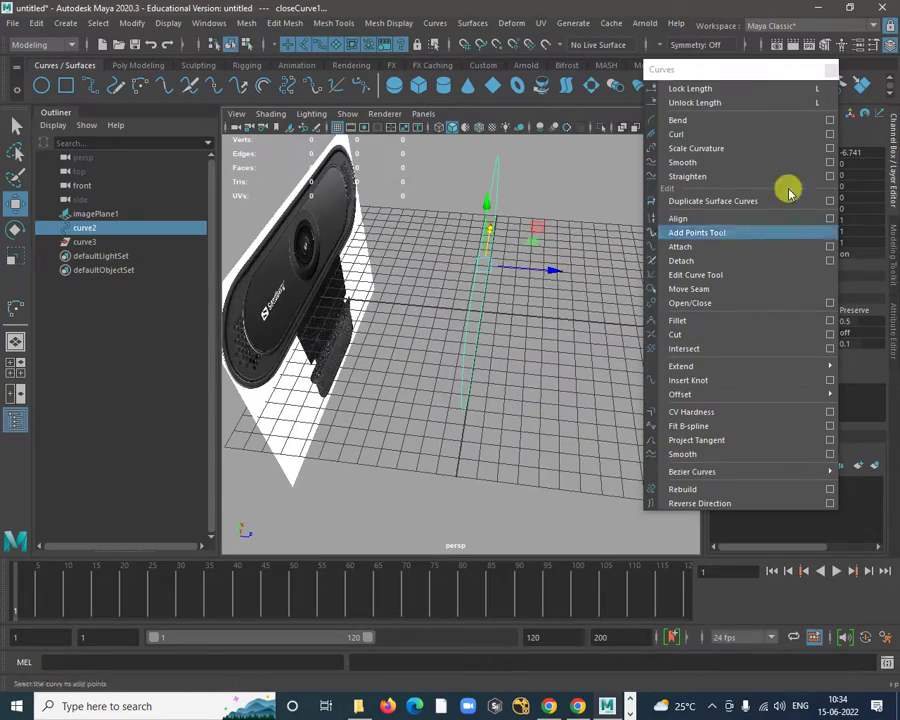
{"action": "left_click", "coordinate": [829, 71]}
Duplicate the closed body outline and offset the copy along Z.
{"action": "left_click_drag", "start_coordinate": [589, 263], "coordinate": [572, 310], "text": "alt"}
{"action": "right_click_drag", "start_coordinate": [572, 308], "coordinate": [440, 271], "text": "alt"}
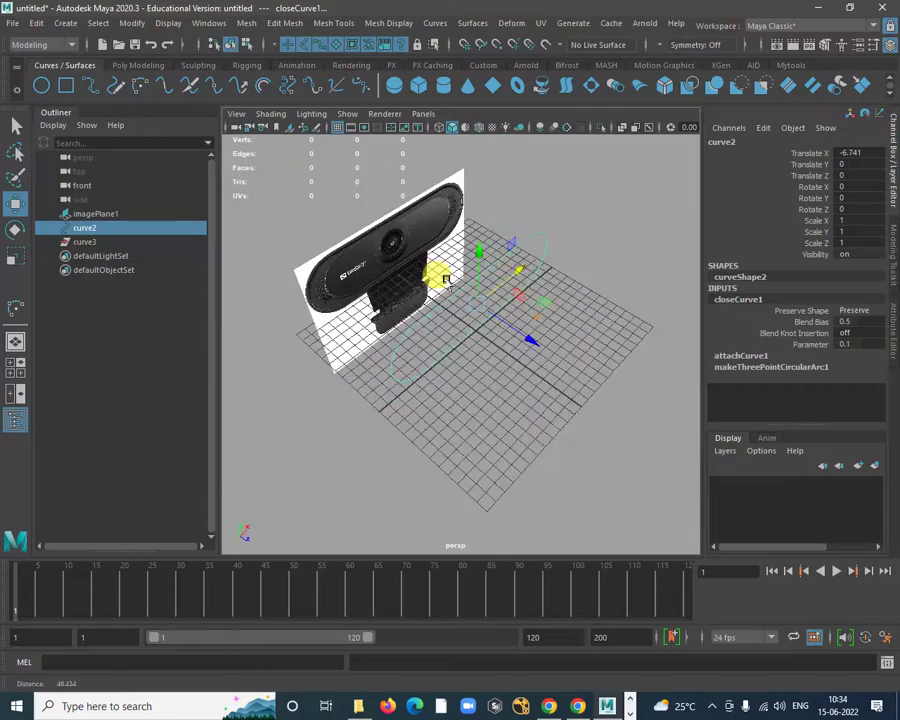
{"action": "left_click_drag", "start_coordinate": [440, 271], "coordinate": [420, 303], "text": "alt"}
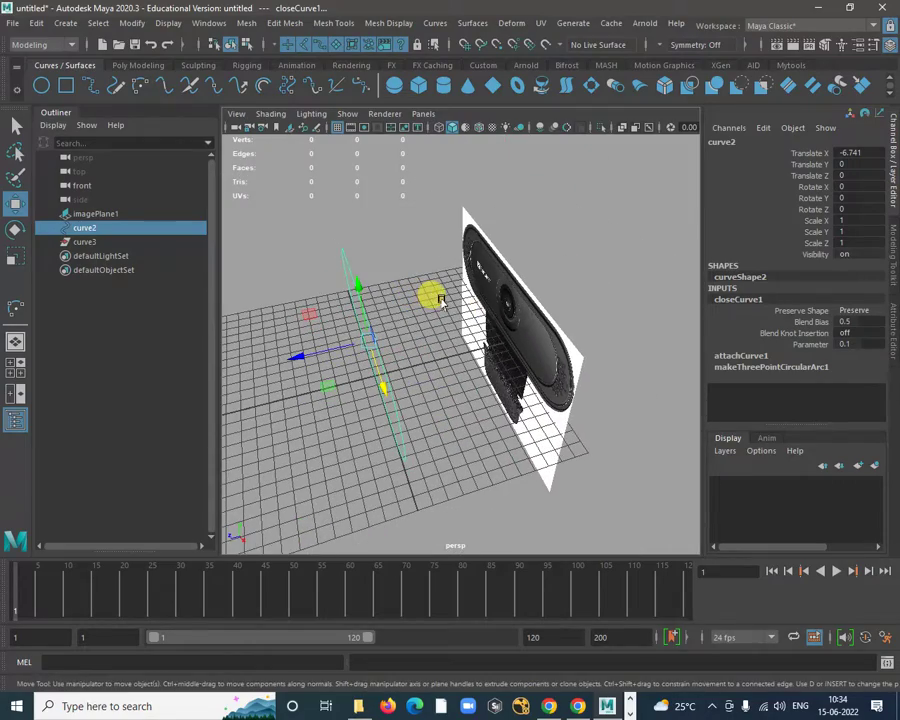
{"action": "left_click_drag", "start_coordinate": [497, 281], "coordinate": [570, 272], "text": "alt"}
{"action": "key", "text": "ctrl+d"}
Select both outline curves and loft a surface between them to form the webcam body's side band.
{"action": "left_click", "coordinate": [381, 224], "text": "shift"}
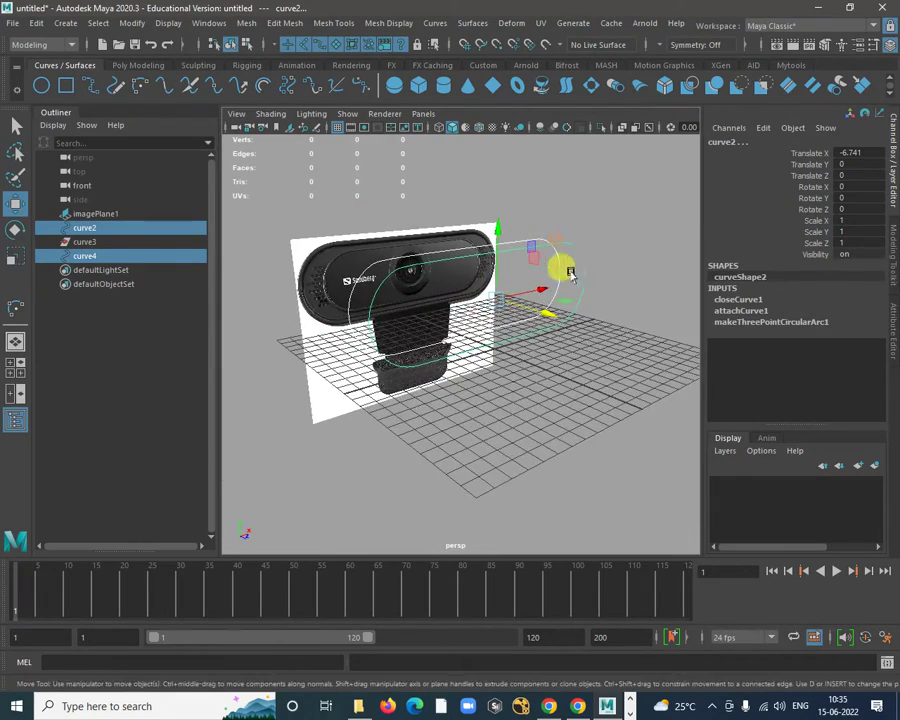
{"action": "left_click", "coordinate": [470, 24]}
{"action": "left_click", "coordinate": [482, 58]}
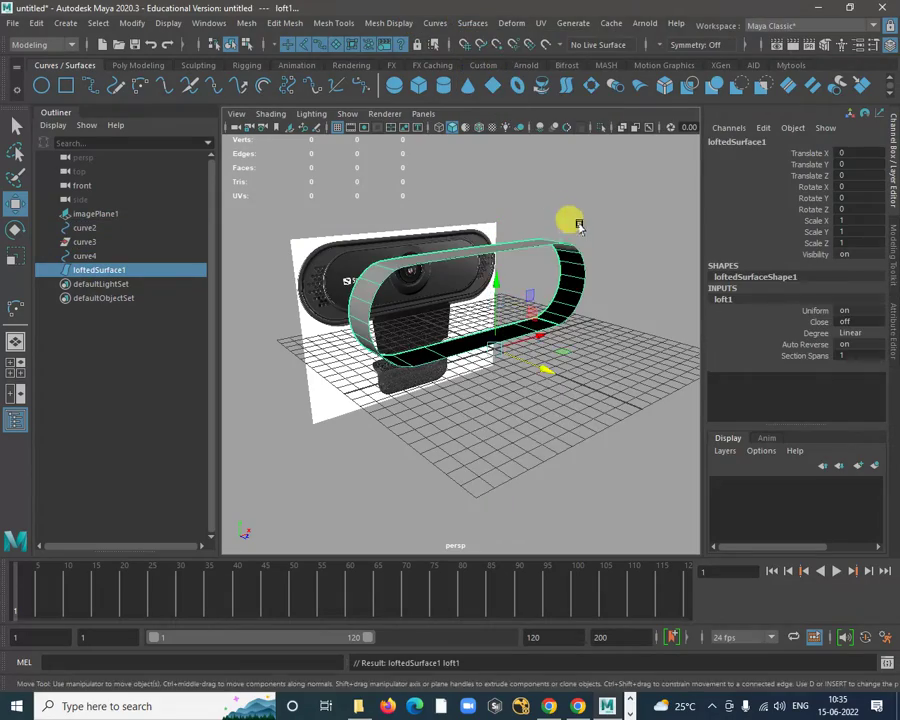
Convert the lofted surface to a polygon mesh with NURBS to Polygons, using the Control points tessellation method.
{"action": "left_click_drag", "start_coordinate": [578, 226], "coordinate": [527, 318], "text": "alt"}
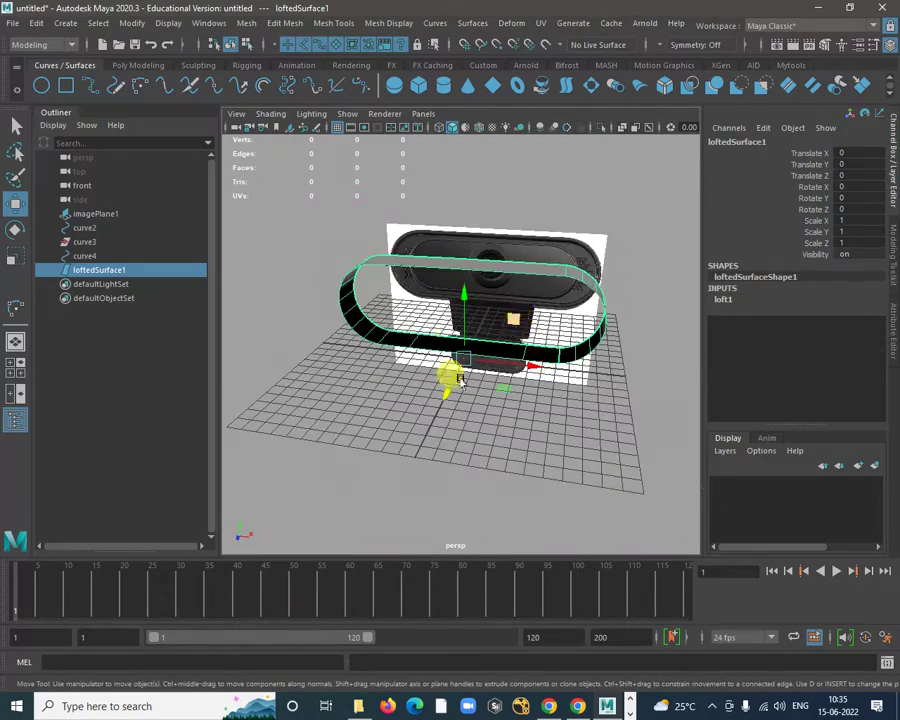
{"action": "key", "text": "space"}
{"action": "key", "text": "space"}
{"action": "left_click_drag", "start_coordinate": [594, 221], "coordinate": [556, 367], "text": "alt"}
{"action": "left_click", "coordinate": [126, 22]}
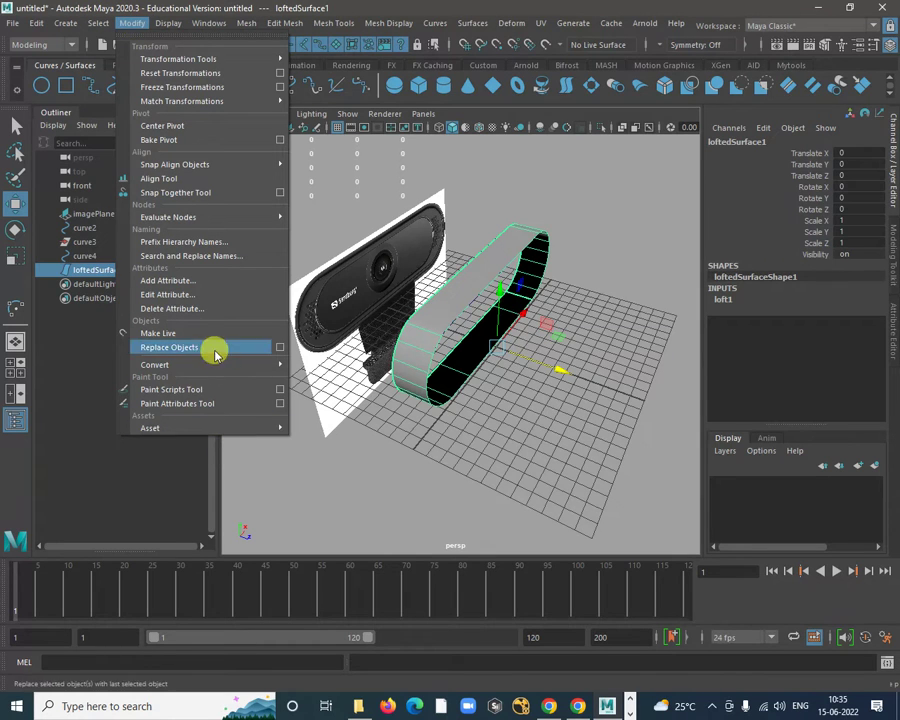
{"action": "left_click", "coordinate": [426, 347]}
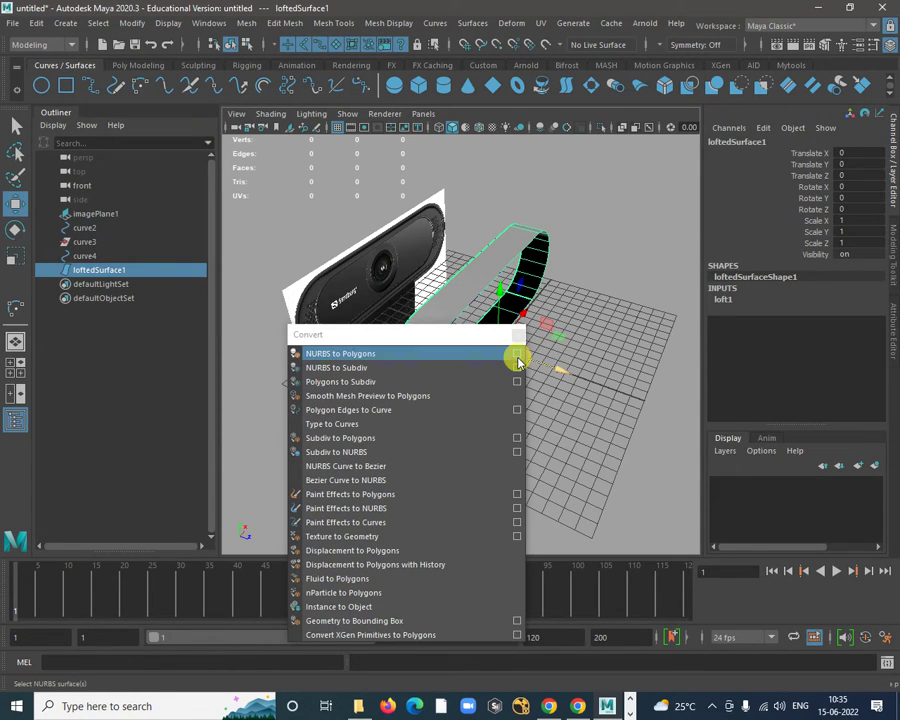
{"action": "left_click_drag", "start_coordinate": [428, 334], "coordinate": [229, 175]}
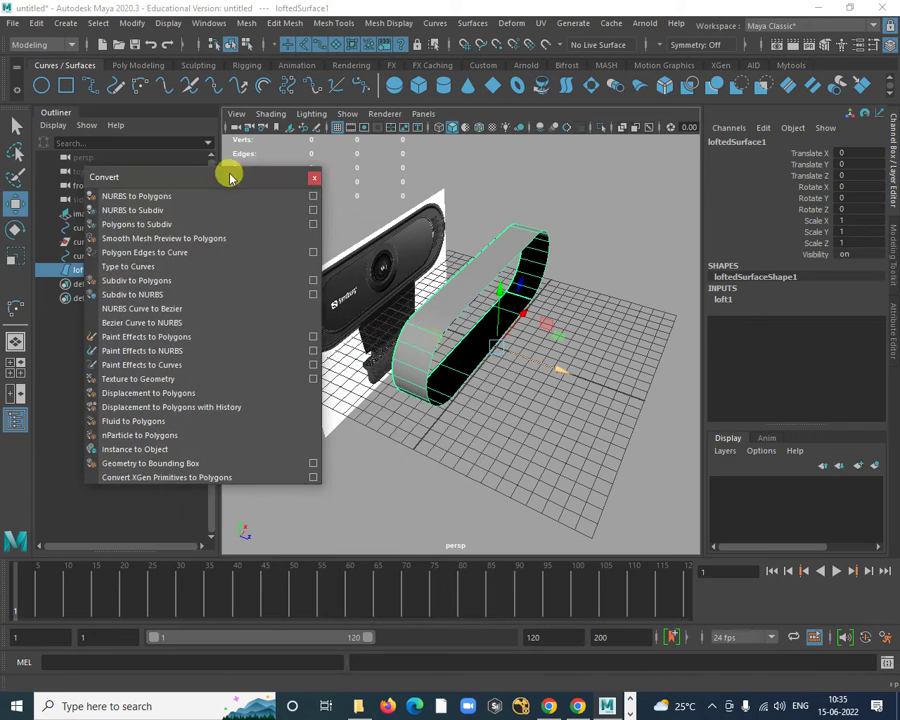
{"action": "left_click", "coordinate": [308, 187]}
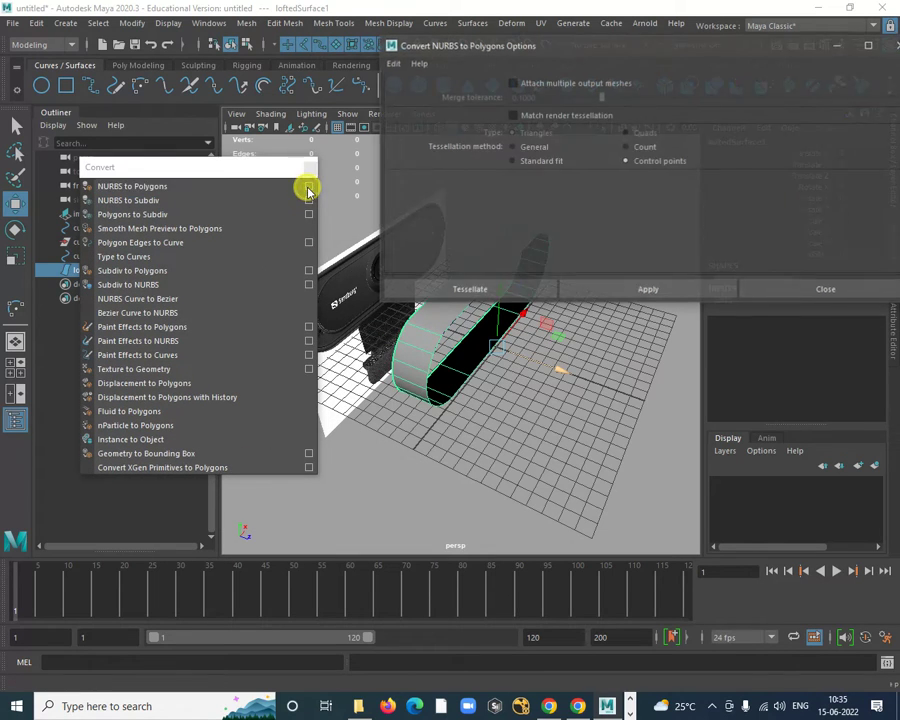
{"action": "left_click", "coordinate": [628, 147]}
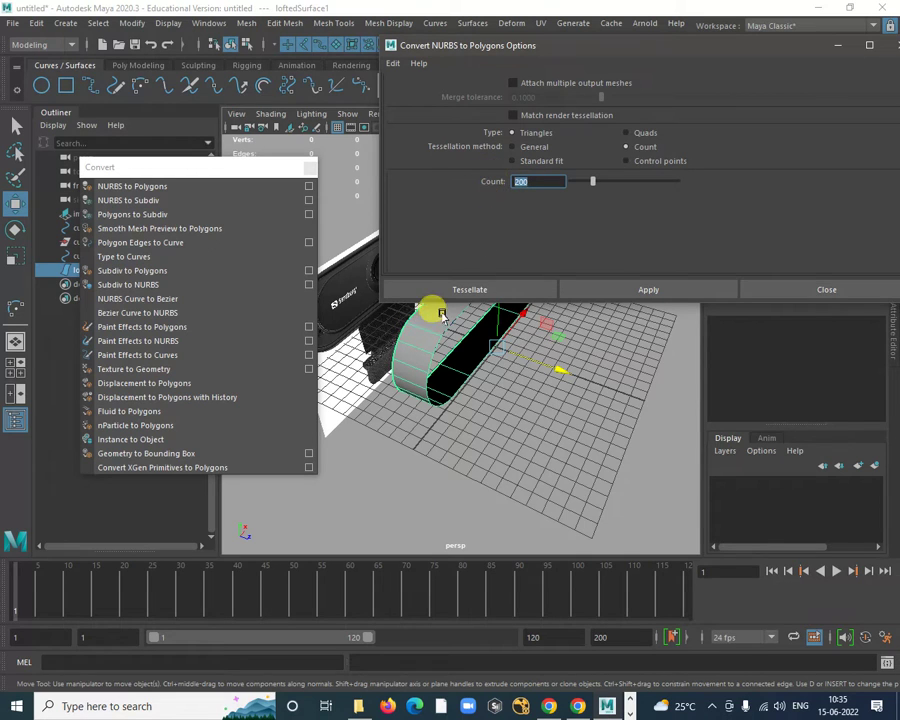
{"action": "left_click", "coordinate": [650, 162]}
{"action": "left_click", "coordinate": [656, 290]}
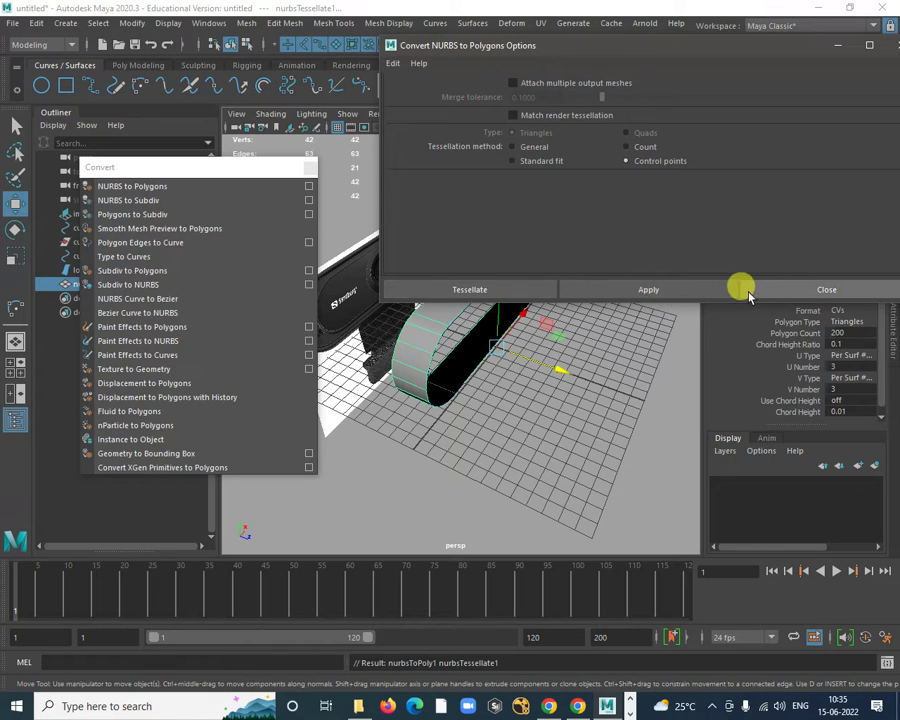
{"action": "left_click", "coordinate": [748, 292]}
Move the converted polygon mesh along Z to about 4.75, clear of the original lofted surface.
{"action": "left_click_drag", "start_coordinate": [640, 320], "coordinate": [610, 275], "text": "alt"}
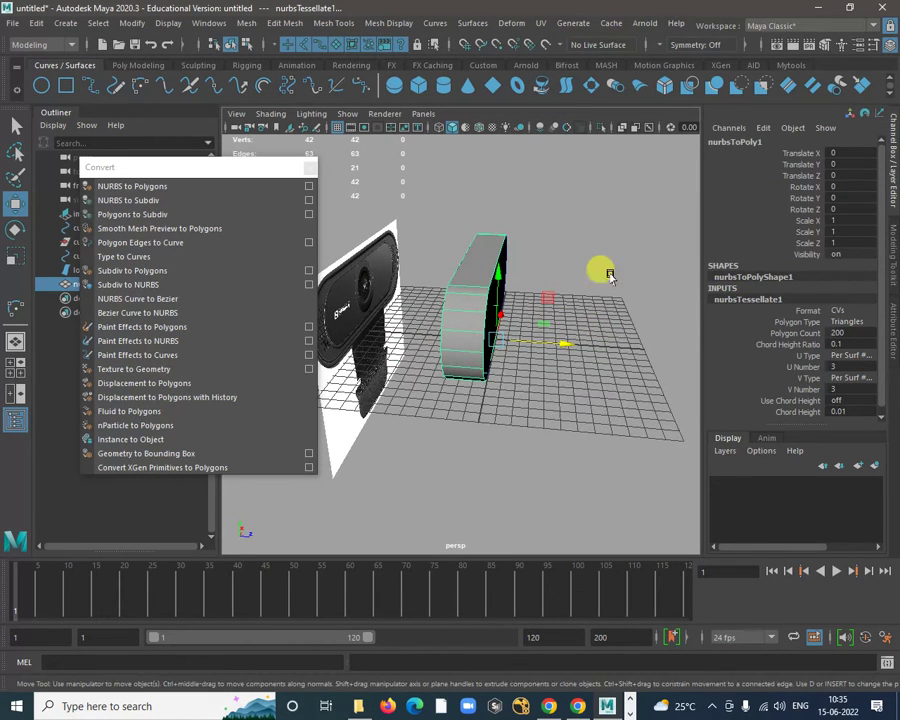
{"action": "left_click", "coordinate": [607, 290]}
{"action": "left_click", "coordinate": [475, 294]}
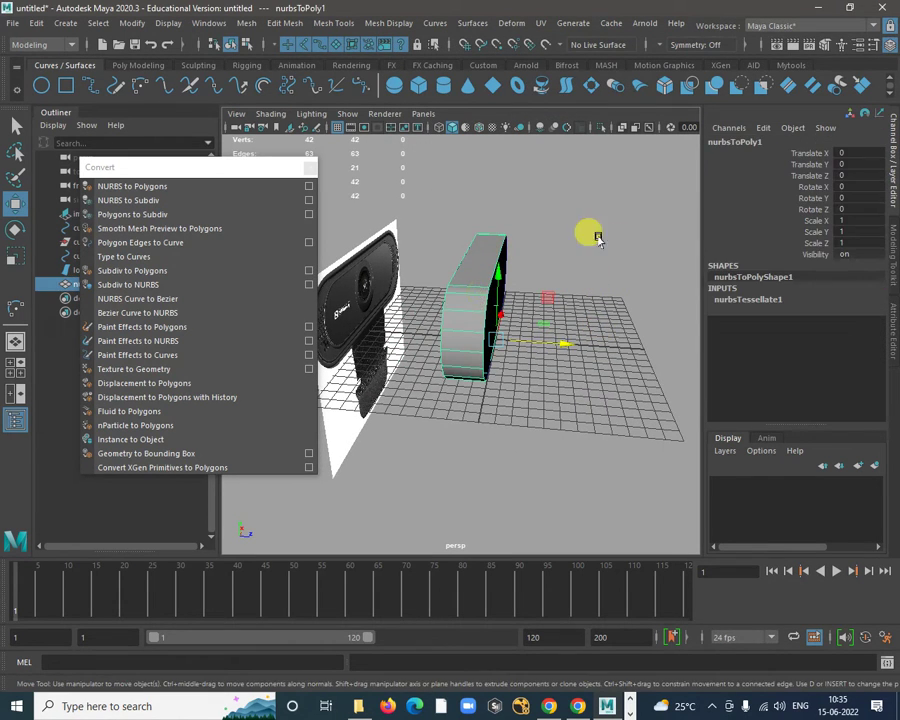
{"action": "left_click_drag", "start_coordinate": [600, 330], "coordinate": [528, 386], "text": "alt"}
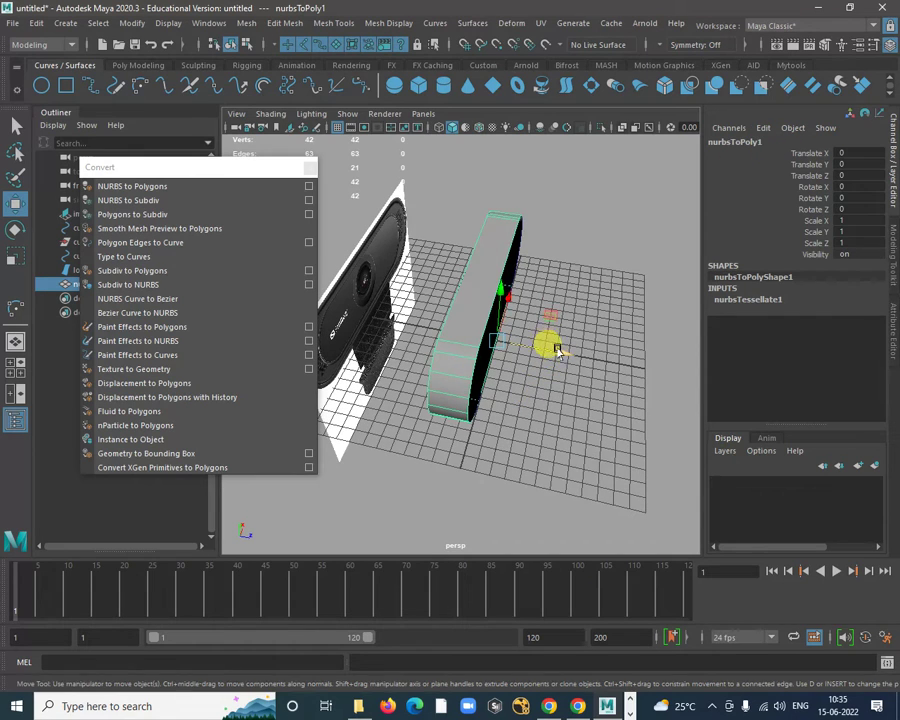
{"action": "left_click_drag", "start_coordinate": [544, 344], "coordinate": [621, 363]}
{"action": "left_click_drag", "start_coordinate": [578, 448], "coordinate": [558, 418], "text": "alt"}
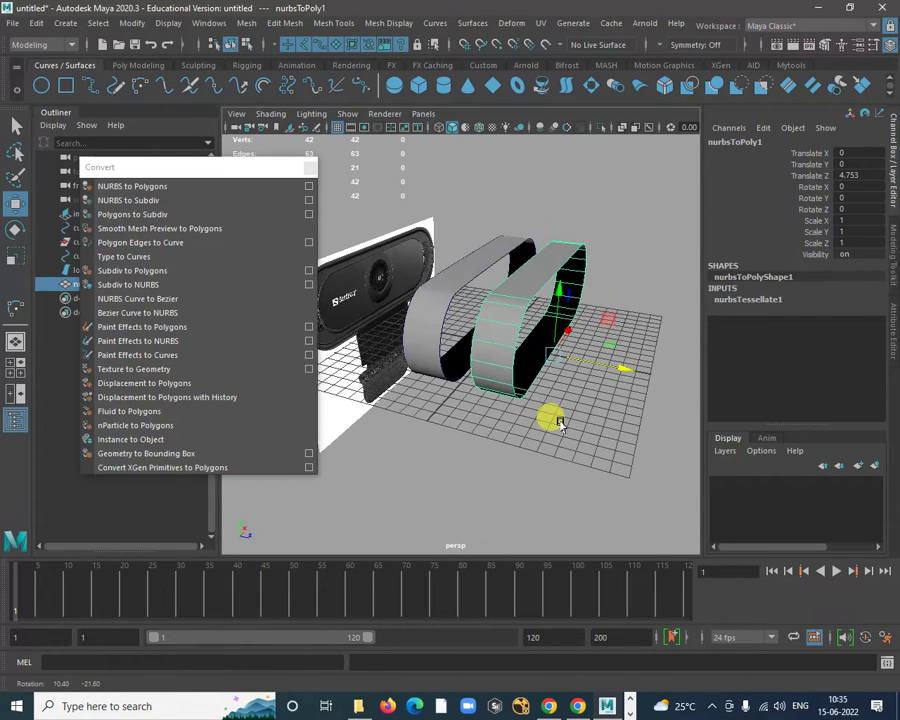
Try raising the long top face of the polygon mesh in face mode.
{"action": "right_click", "coordinate": [556, 280]}
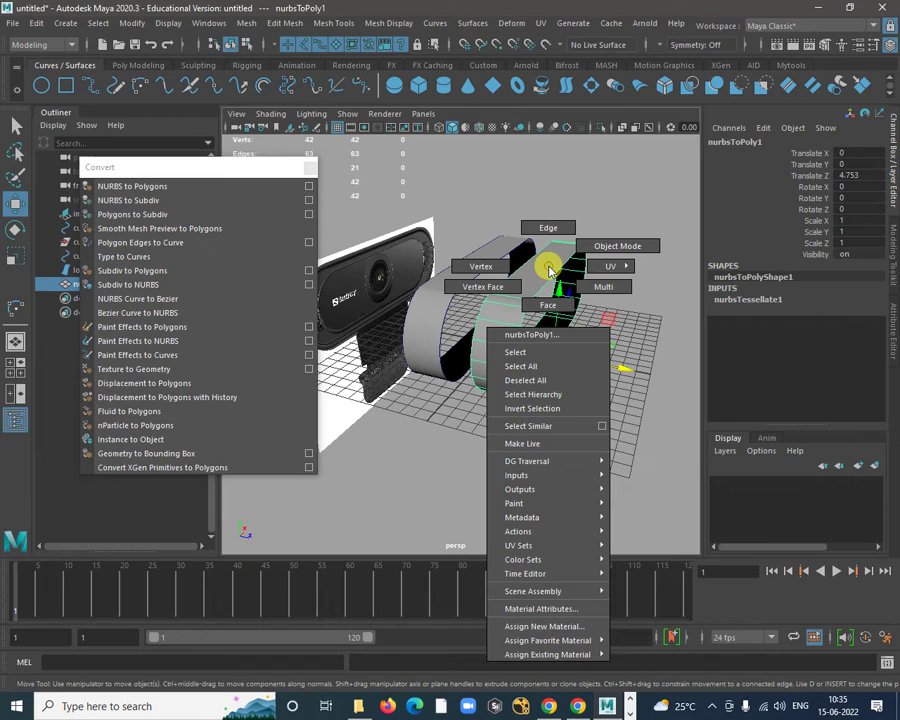
{"action": "left_click", "coordinate": [551, 305]}
{"action": "left_click", "coordinate": [530, 280]}
{"action": "left_click_drag", "start_coordinate": [530, 266], "coordinate": [549, 215]}
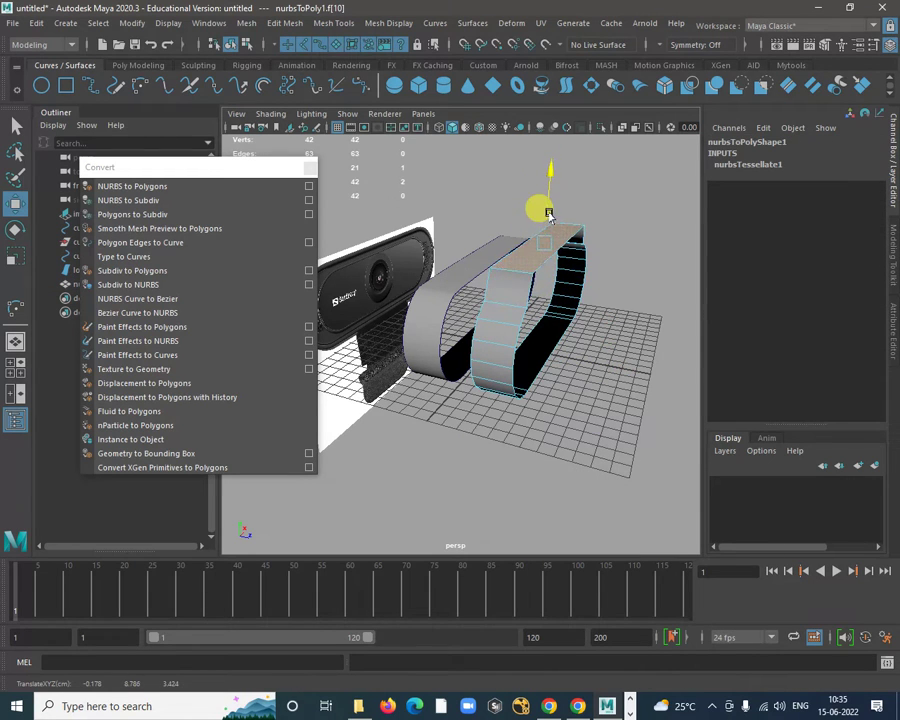
Put the lofted surface and its two outline curves on a new display layer and hide that layer.
{"action": "right_click", "coordinate": [450, 280]}
{"action": "left_click", "coordinate": [466, 256]}
{"action": "left_click", "coordinate": [454, 291]}
{"action": "left_click_drag", "start_coordinate": [454, 291], "coordinate": [437, 310], "text": "alt"}
{"action": "left_click_drag", "start_coordinate": [500, 342], "coordinate": [517, 436]}
{"action": "left_click", "coordinate": [870, 468]}
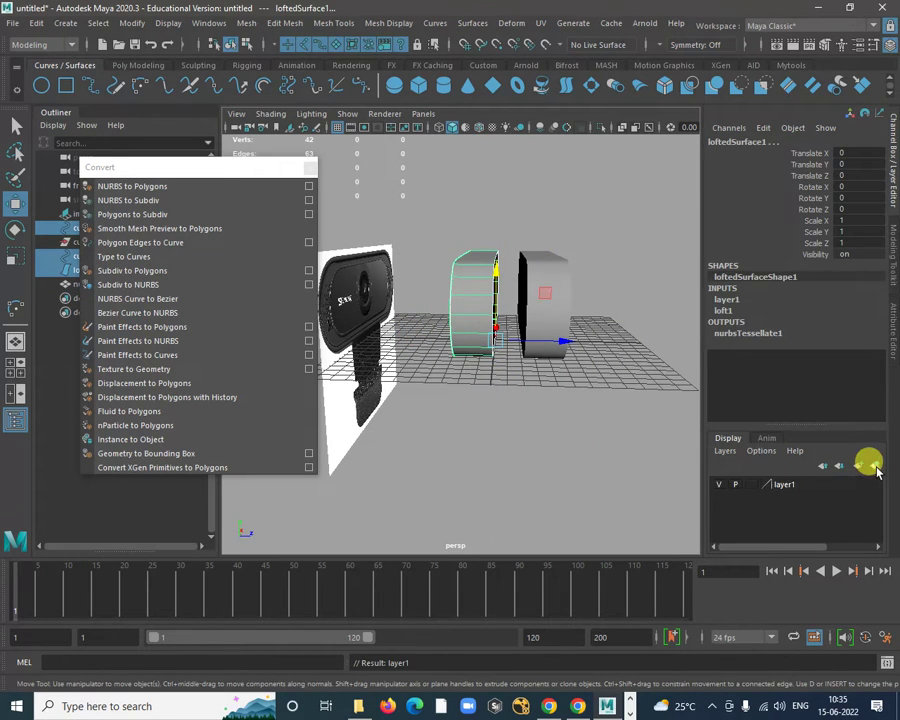
{"action": "left_click", "coordinate": [720, 485]}
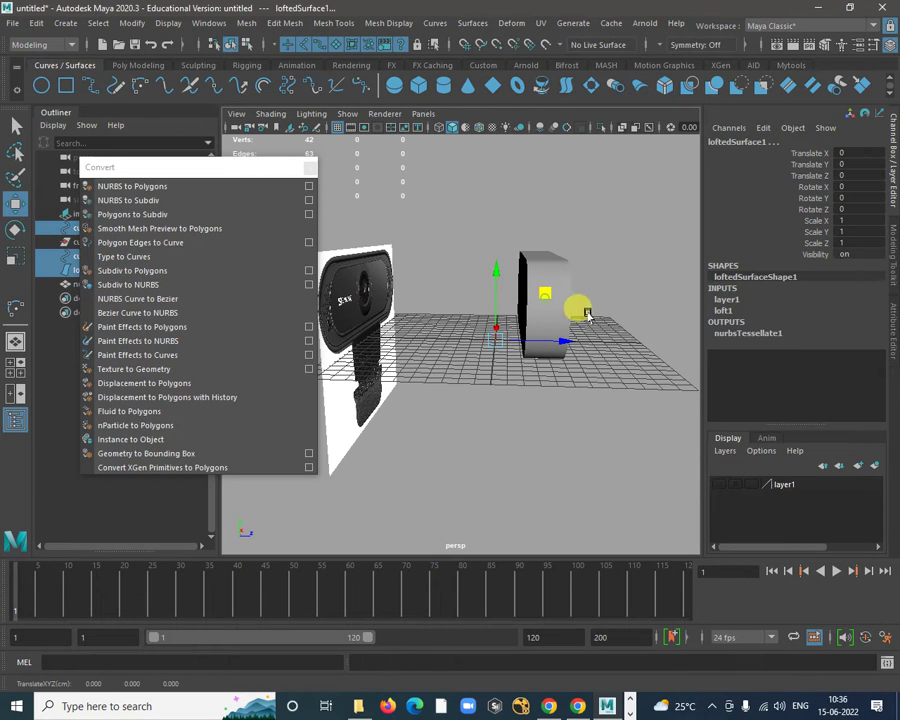
Undo a trial Z move of the hidden objects and delete all construction history in the scene.
{"action": "left_click_drag", "start_coordinate": [558, 338], "coordinate": [516, 342]}
{"action": "key", "text": "ctrl+z"}
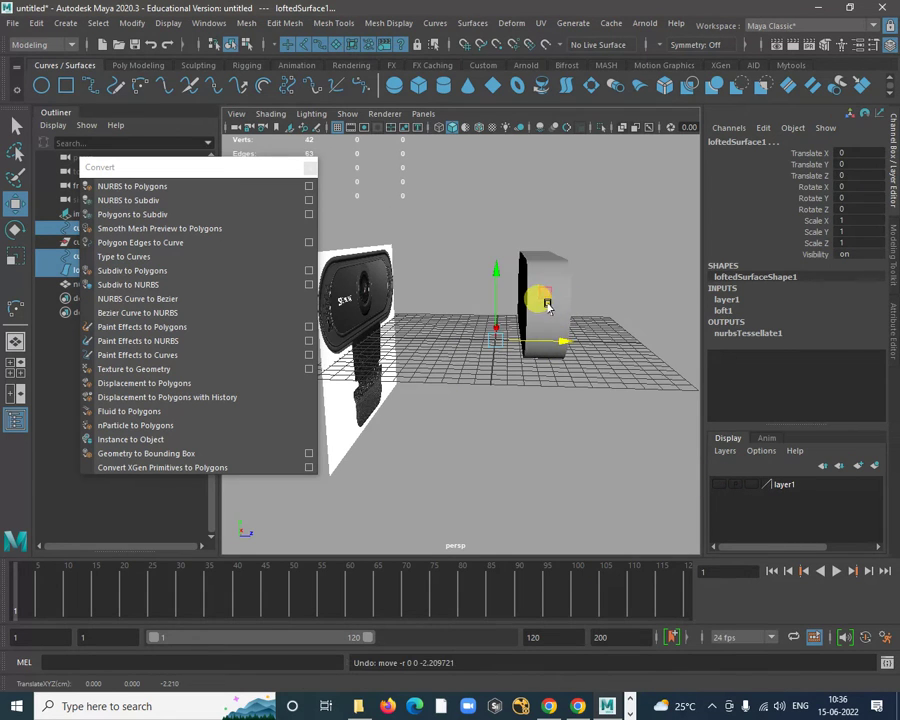
{"action": "left_click_drag", "start_coordinate": [574, 333], "coordinate": [487, 297], "text": "alt"}
{"action": "left_click", "coordinate": [36, 22]}
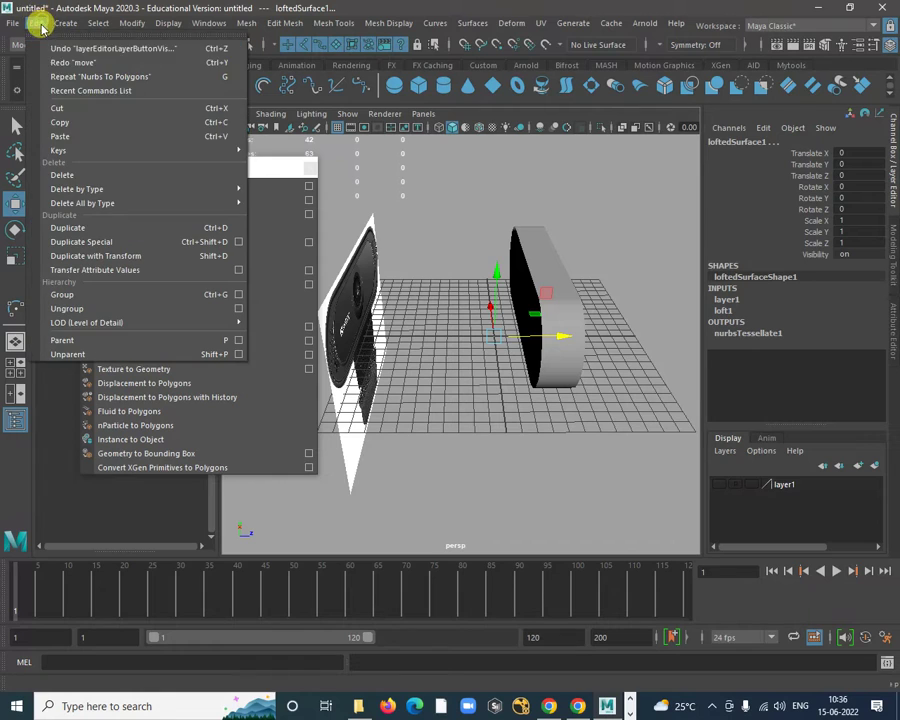
{"action": "mouse_move", "coordinate": [118, 202]}
{"action": "left_click", "coordinate": [265, 202]}
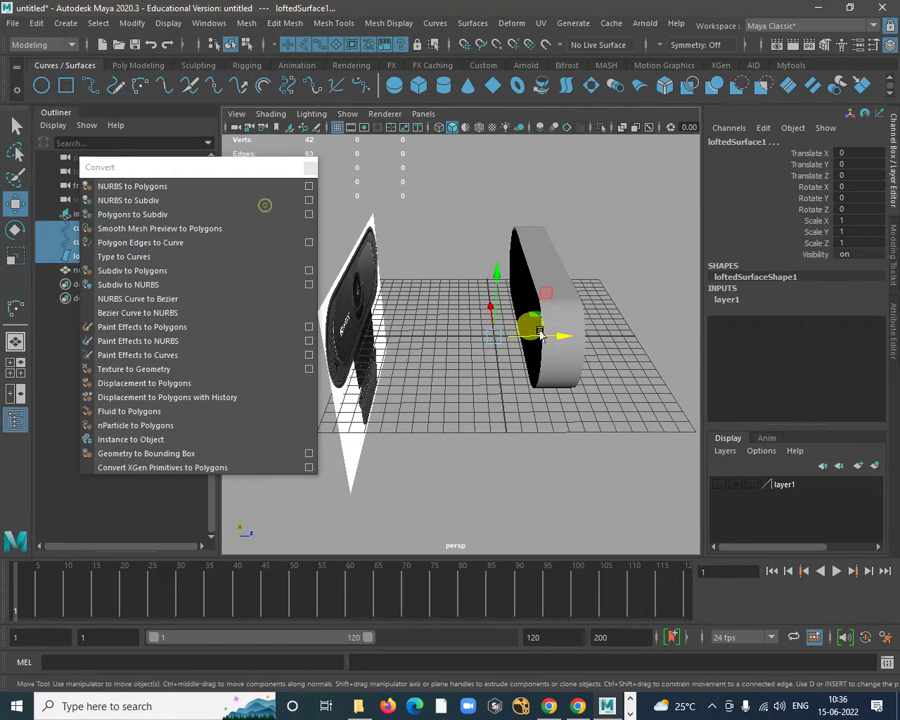
Move the polygon mesh back along Z to about 0.905 and close the floating Convert commands.
{"action": "left_click", "coordinate": [570, 328]}
{"action": "left_click_drag", "start_coordinate": [625, 339], "coordinate": [291, 199]}
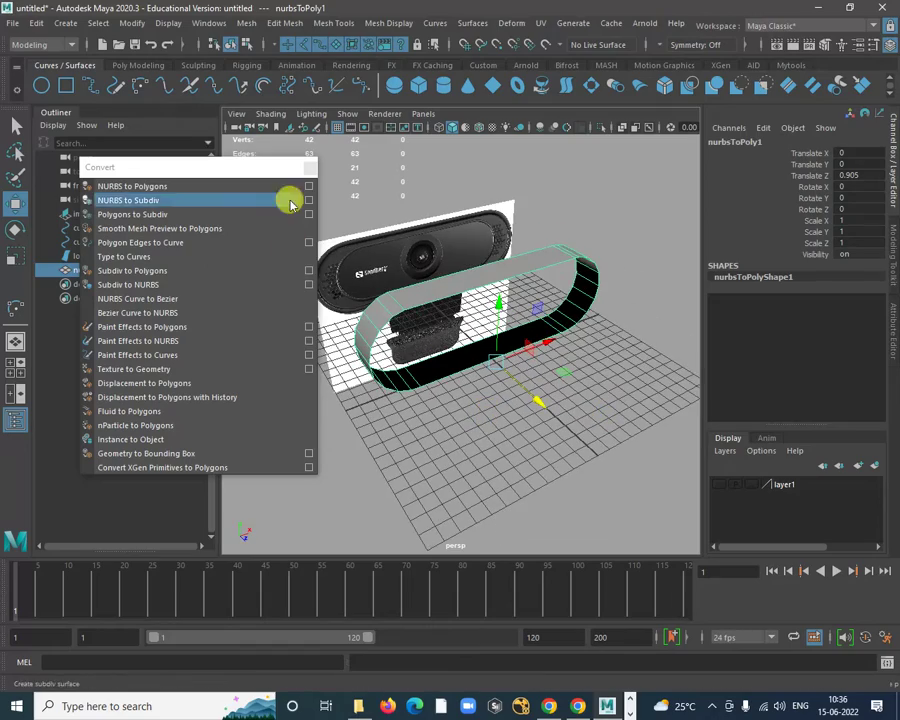
{"action": "left_click", "coordinate": [309, 167]}
Check the mesh outline against both ends of the webcam reference in the front view.
{"action": "left_click_drag", "start_coordinate": [619, 420], "coordinate": [561, 382], "text": "alt"}
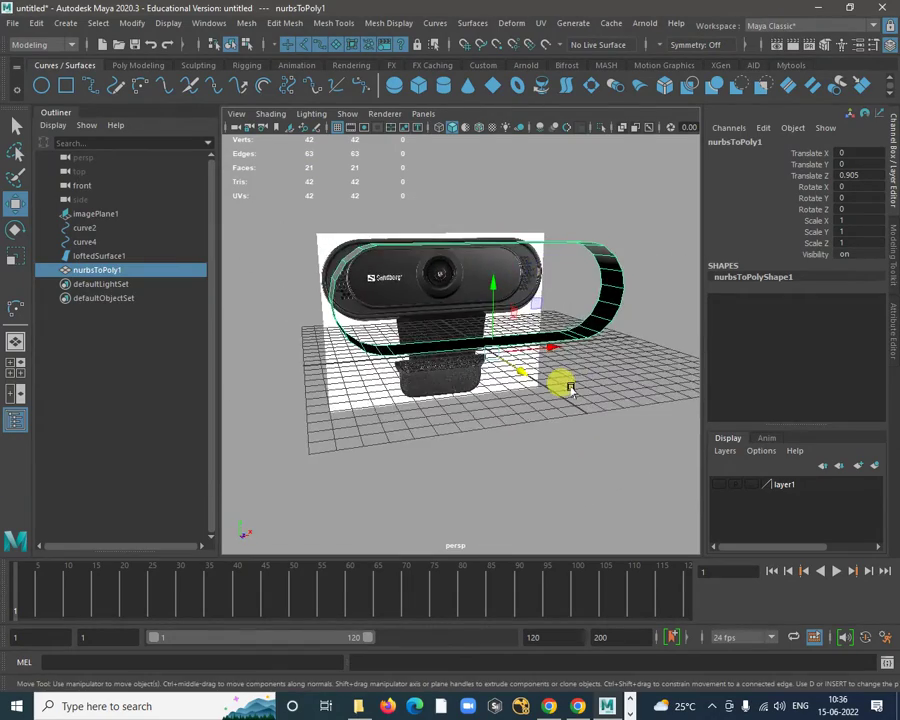
{"action": "key", "text": "space"}
{"action": "key", "text": "space"}
{"action": "right_click_drag", "start_coordinate": [495, 267], "coordinate": [488, 334], "text": "alt"}
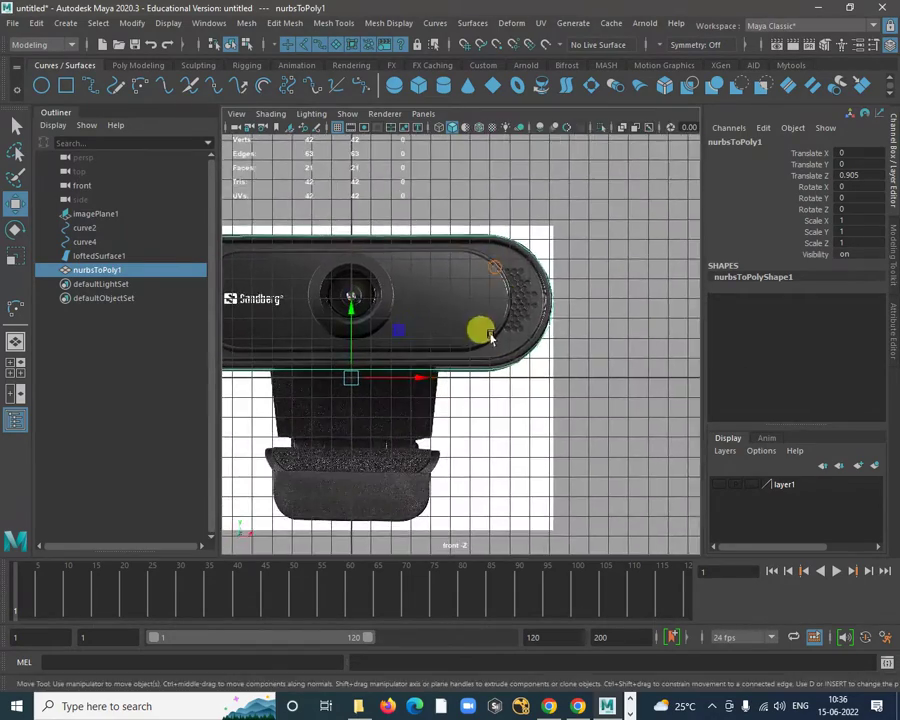
{"action": "middle_click_drag", "start_coordinate": [512, 346], "coordinate": [630, 347], "text": "alt"}
{"action": "right_click_drag", "start_coordinate": [539, 285], "coordinate": [585, 316], "text": "alt"}
{"action": "middle_click_drag", "start_coordinate": [585, 316], "coordinate": [574, 322], "text": "alt"}
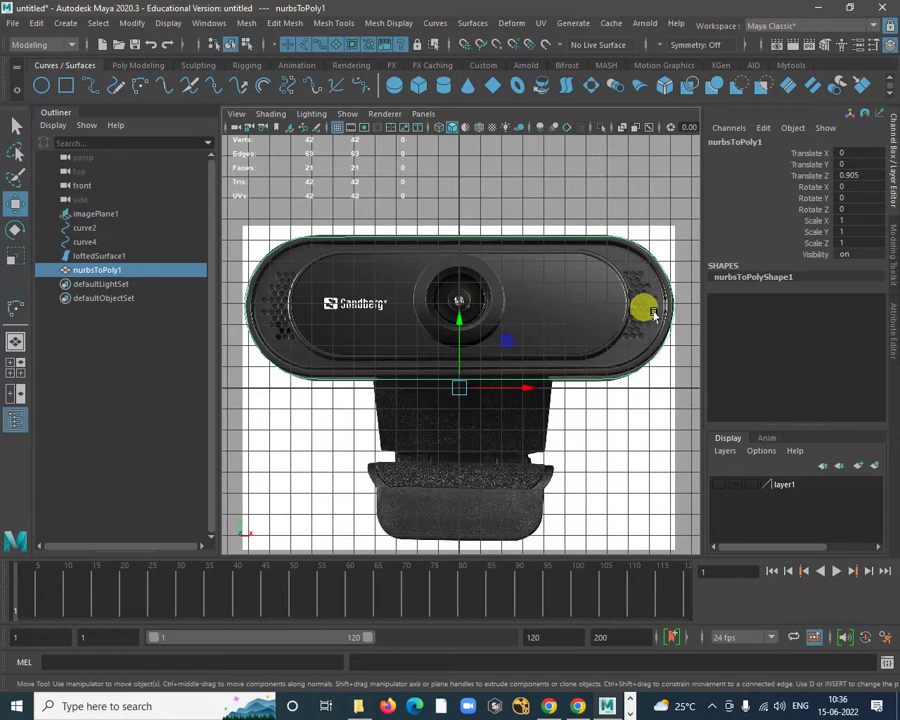
{"action": "key", "text": "space"}
{"action": "key", "text": "space"}
Select the front border edge loop of the body mesh and extrude it inward into a narrow rim.
{"action": "left_click_drag", "start_coordinate": [628, 190], "coordinate": [536, 308], "text": "alt"}
{"action": "scroll", "coordinate": [536, 308], "scroll_direction": "up", "scroll_amount": 2}
{"action": "right_click", "coordinate": [520, 261]}
{"action": "right_click_drag", "start_coordinate": [520, 261], "coordinate": [519, 222]}
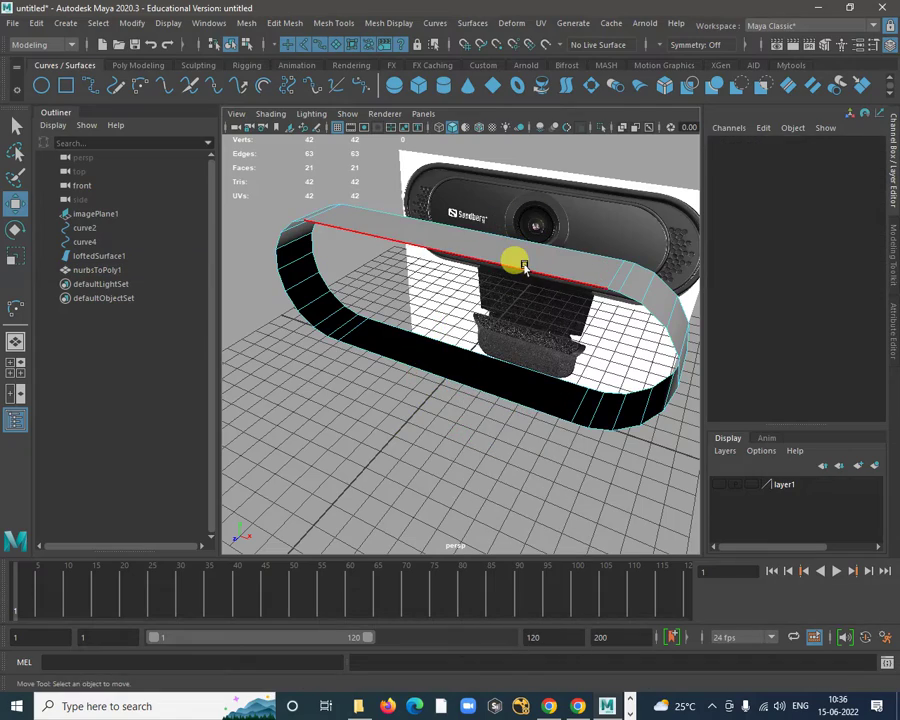
{"action": "double_click", "coordinate": [523, 265]}
{"action": "left_click_drag", "start_coordinate": [523, 265], "coordinate": [568, 307], "text": "alt"}
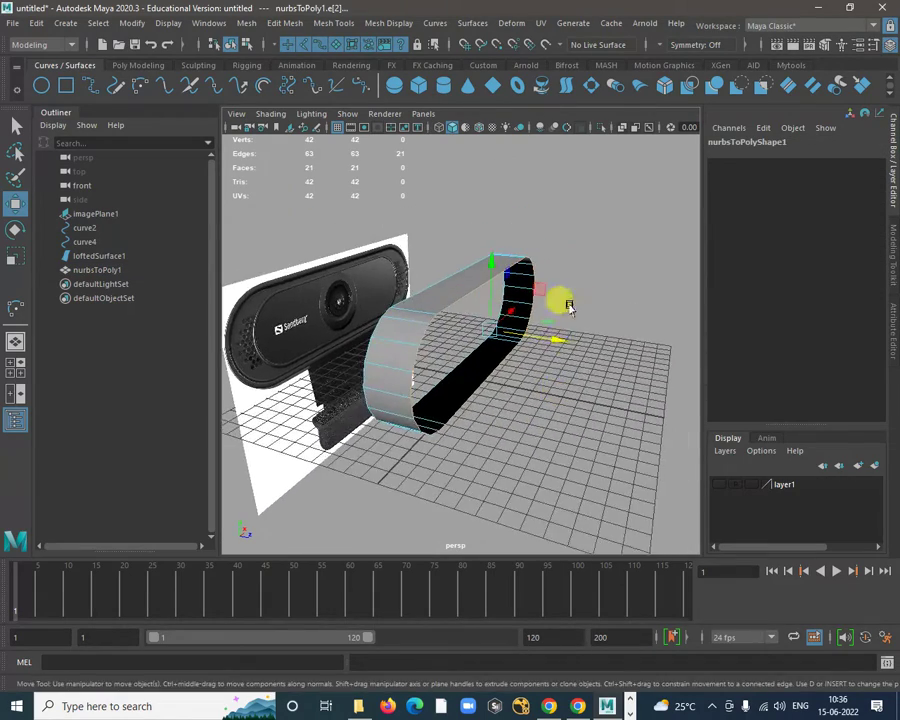
{"action": "right_click_drag", "start_coordinate": [568, 307], "coordinate": [598, 331], "text": "alt"}
{"action": "right_click_drag", "start_coordinate": [614, 207], "coordinate": [618, 247], "text": "shift"}
Extrude the rim's inner edge loop backward about 0.3 units along Z to form a recessed lip.
{"action": "left_click_drag", "start_coordinate": [634, 324], "coordinate": [500, 312], "text": "alt"}
{"action": "key", "text": "ctrl+z"}
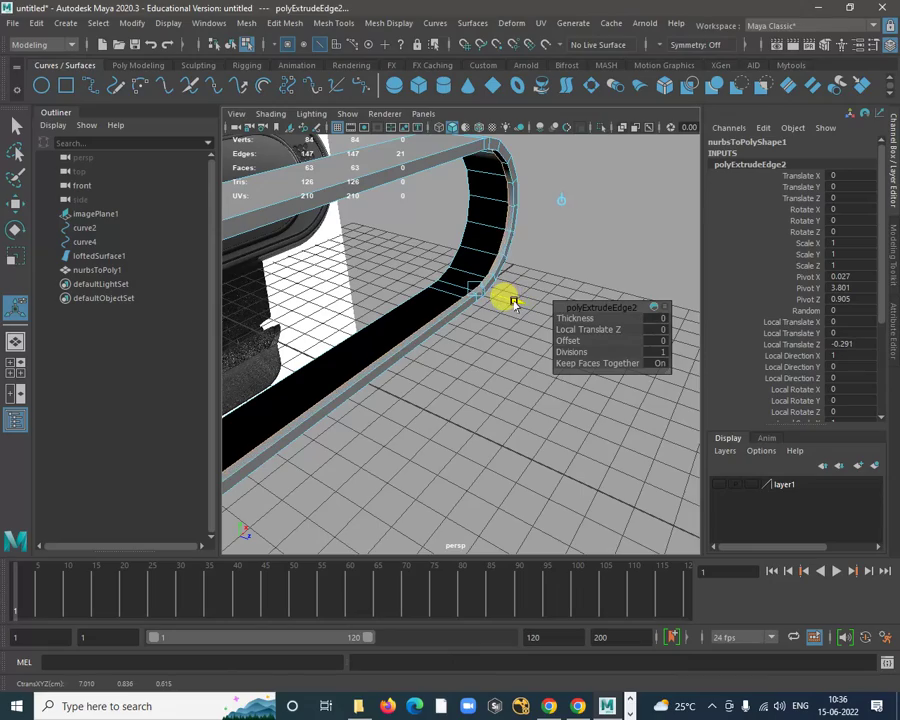
{"action": "left_click_drag", "start_coordinate": [513, 305], "coordinate": [532, 319], "text": "alt"}
{"action": "mouse_move", "coordinate": [532, 319]}
{"action": "middle_mouse_down", "text": "alt"}
{"action": "mouse_move", "coordinate": [389, 320]}
{"action": "mouse_move", "coordinate": [540, 318]}
{"action": "middle_mouse_up", "text": "alt"}
Extrude the recessed edge loop once more and scale it uniformly inward toward the faceplate.
{"action": "key", "text": "r"}
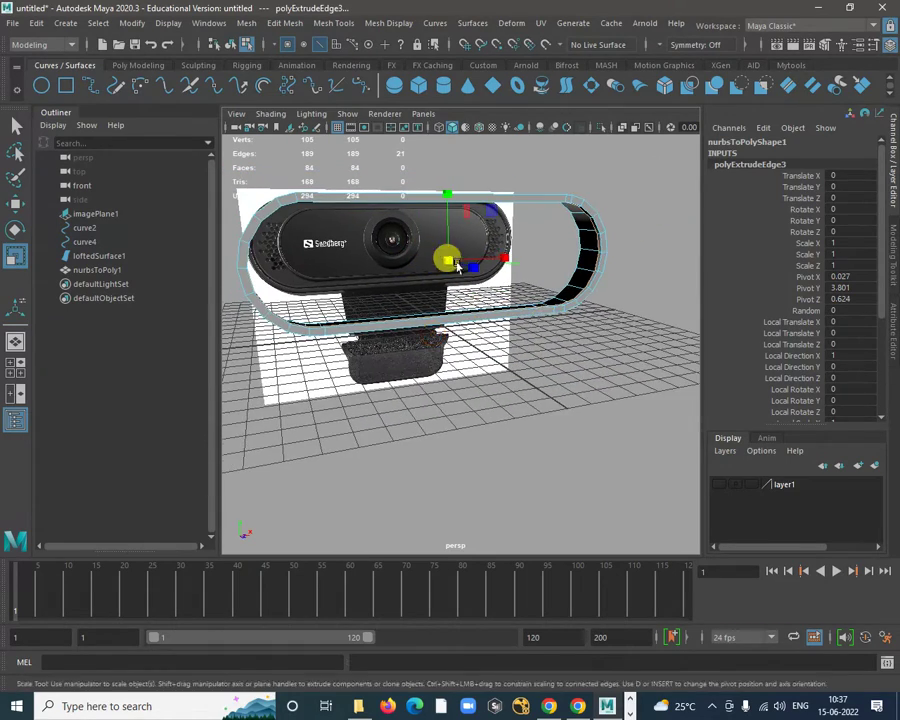
{"action": "scroll", "coordinate": [454, 262], "scroll_direction": "up", "scroll_amount": 1}
{"action": "left_click_drag", "start_coordinate": [458, 262], "coordinate": [434, 301], "text": "ctrl"}
In the wireframe front view, scale the inner edge loop on X and Y and raise it to about Y 3.859 to match the faceplate outline.
{"action": "key", "text": "space"}
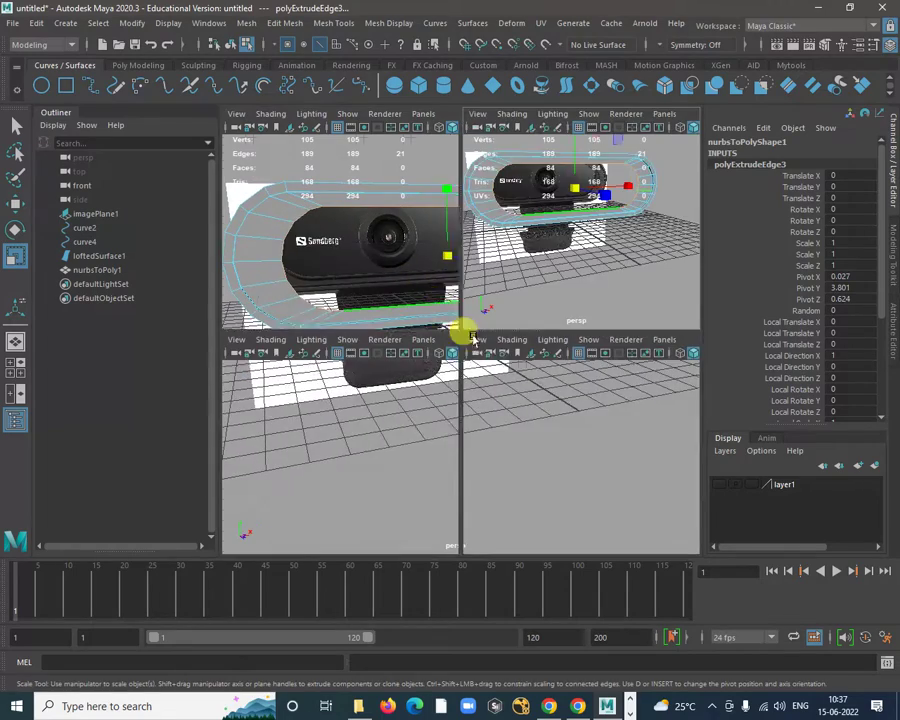
{"action": "key", "text": "space"}
{"action": "scroll", "coordinate": [514, 337], "scroll_direction": "up", "scroll_amount": 5}
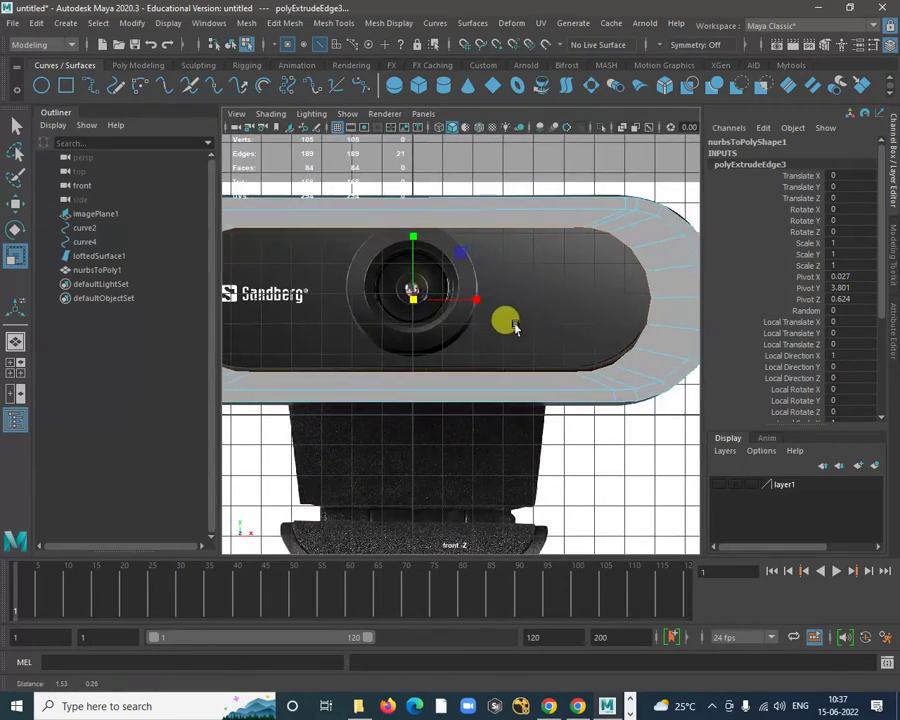
{"action": "scroll", "coordinate": [490, 318], "scroll_direction": "down", "scroll_amount": 4}
{"action": "middle_click_drag", "start_coordinate": [455, 316], "coordinate": [452, 275], "text": "alt"}
{"action": "key", "text": "4"}
{"action": "scroll", "coordinate": [480, 310], "scroll_direction": "up", "scroll_amount": 3}
{"action": "right_click_drag", "start_coordinate": [475, 271], "coordinate": [538, 313], "text": "alt"}
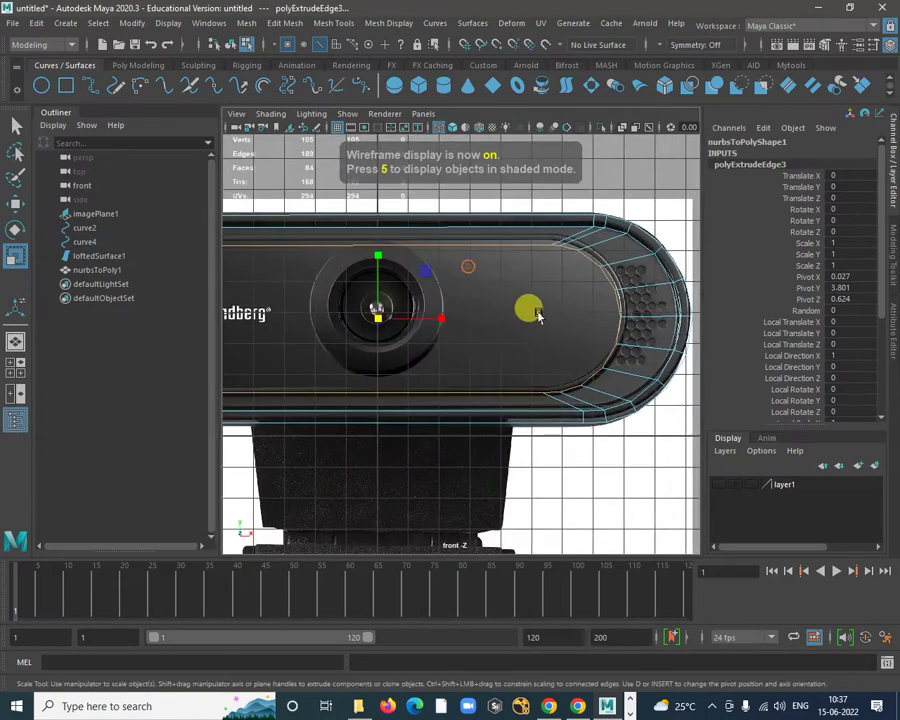
{"action": "middle_click_drag", "start_coordinate": [538, 313], "coordinate": [613, 331], "text": "alt"}
{"action": "right_click_drag", "start_coordinate": [575, 305], "coordinate": [510, 305], "text": "alt"}
{"action": "middle_click_drag", "start_coordinate": [510, 305], "coordinate": [524, 296], "text": "alt"}
{"action": "left_click_drag", "start_coordinate": [536, 334], "coordinate": [539, 339]}
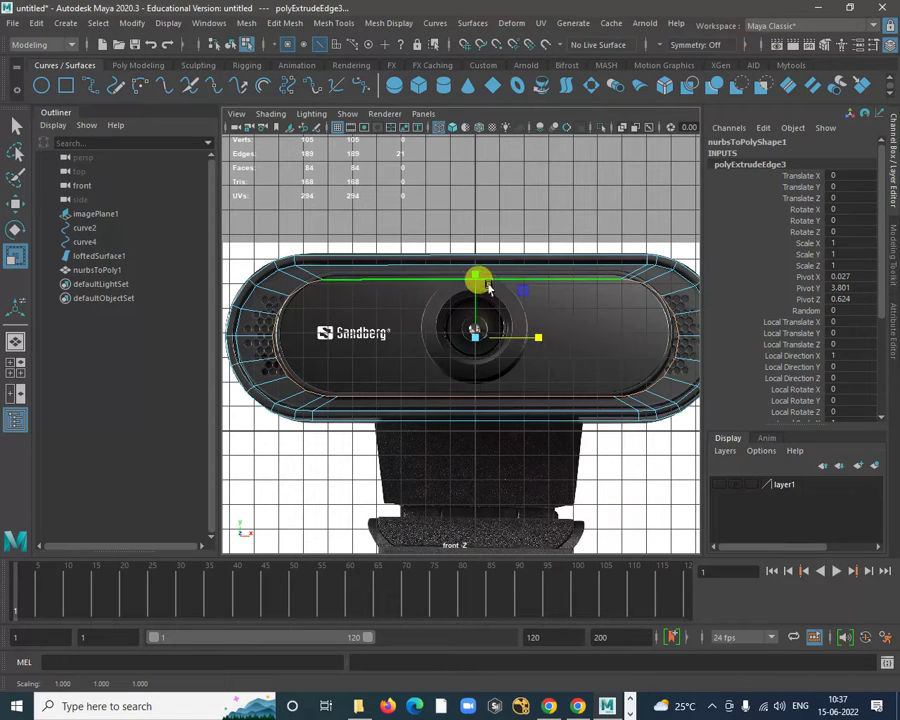
{"action": "left_click_drag", "start_coordinate": [472, 276], "coordinate": [487, 281]}
{"action": "key", "text": "w"}
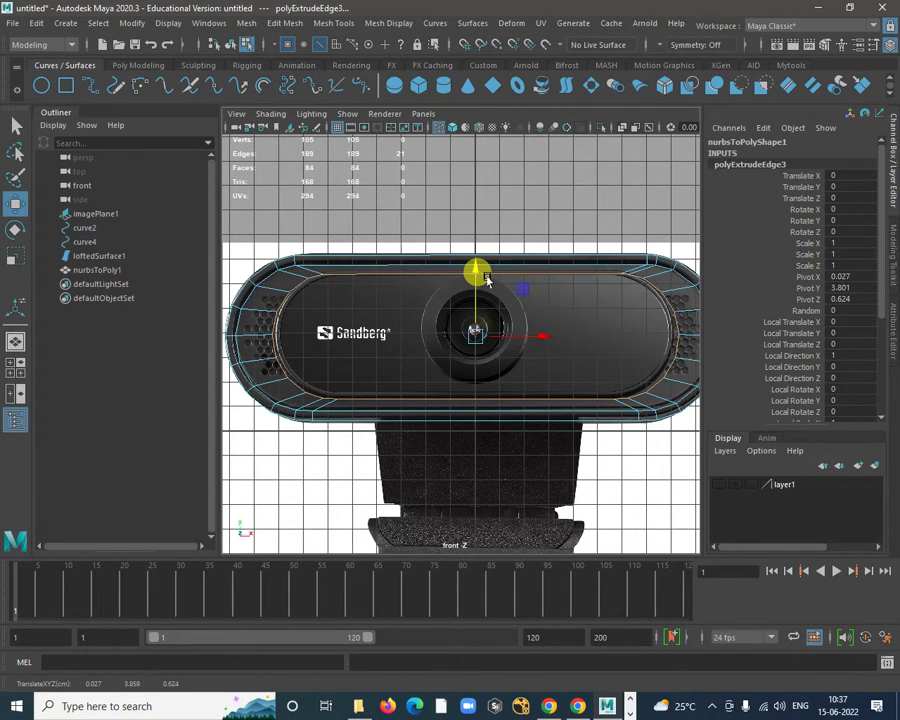
Select the inner loop's right-end vertices and move them slightly inward along X to follow the faceplate's curved edge.
{"action": "right_click_drag", "start_coordinate": [566, 321], "coordinate": [532, 298], "text": "alt"}
{"action": "middle_click_drag", "start_coordinate": [532, 298], "coordinate": [434, 249], "text": "alt"}
{"action": "right_click_drag", "start_coordinate": [476, 216], "coordinate": [534, 324], "text": "alt"}
{"action": "middle_click_drag", "start_coordinate": [534, 324], "coordinate": [527, 353], "text": "alt"}
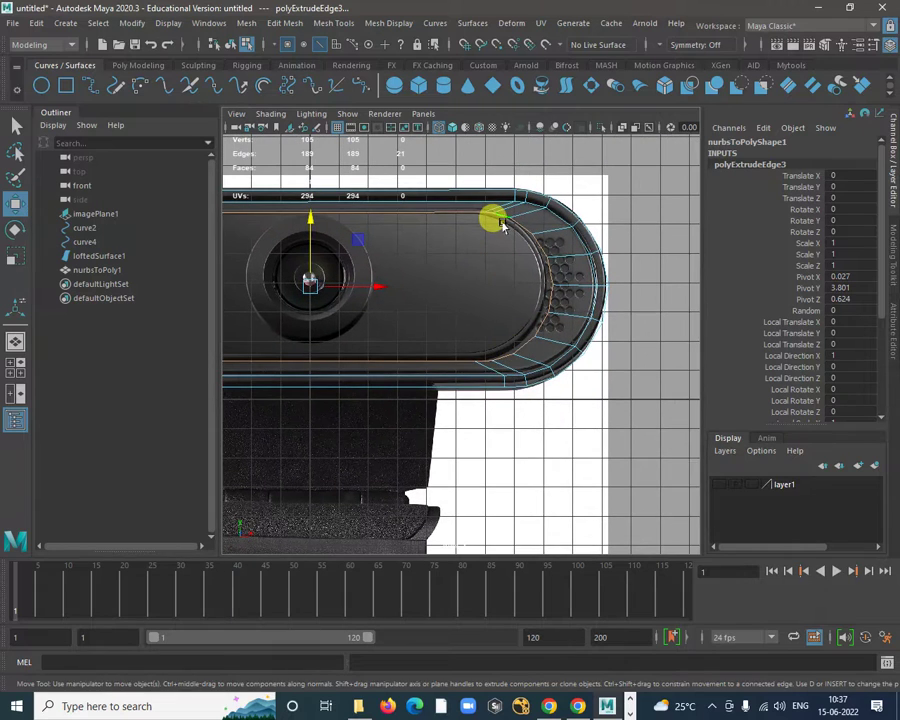
{"action": "right_click_drag", "start_coordinate": [507, 220], "coordinate": [440, 213]}
{"action": "left_click_drag", "start_coordinate": [433, 196], "coordinate": [557, 364]}
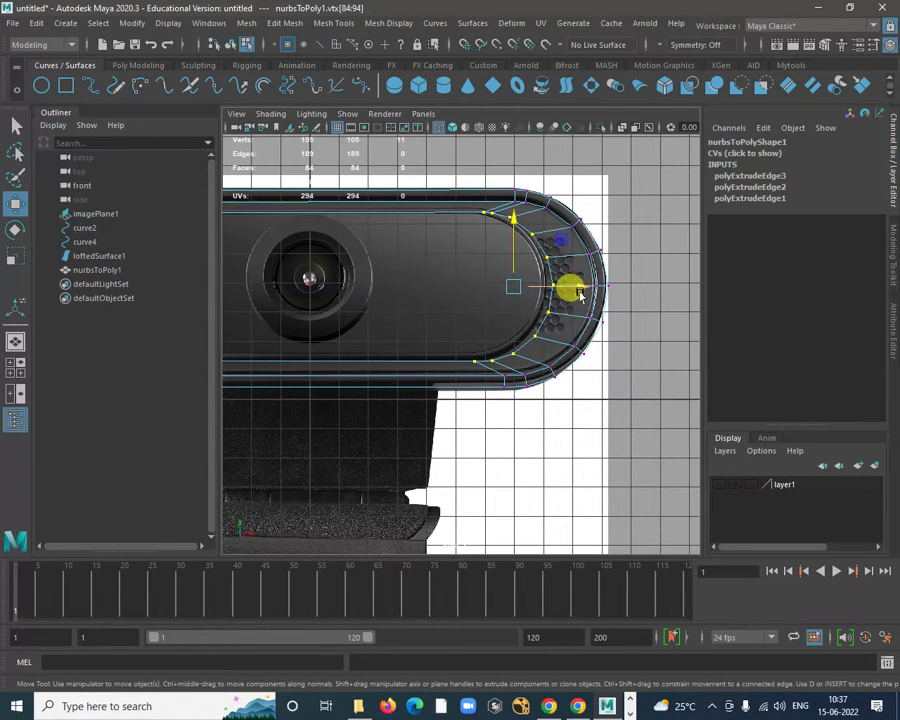
{"action": "left_click_drag", "start_coordinate": [575, 288], "coordinate": [571, 287]}
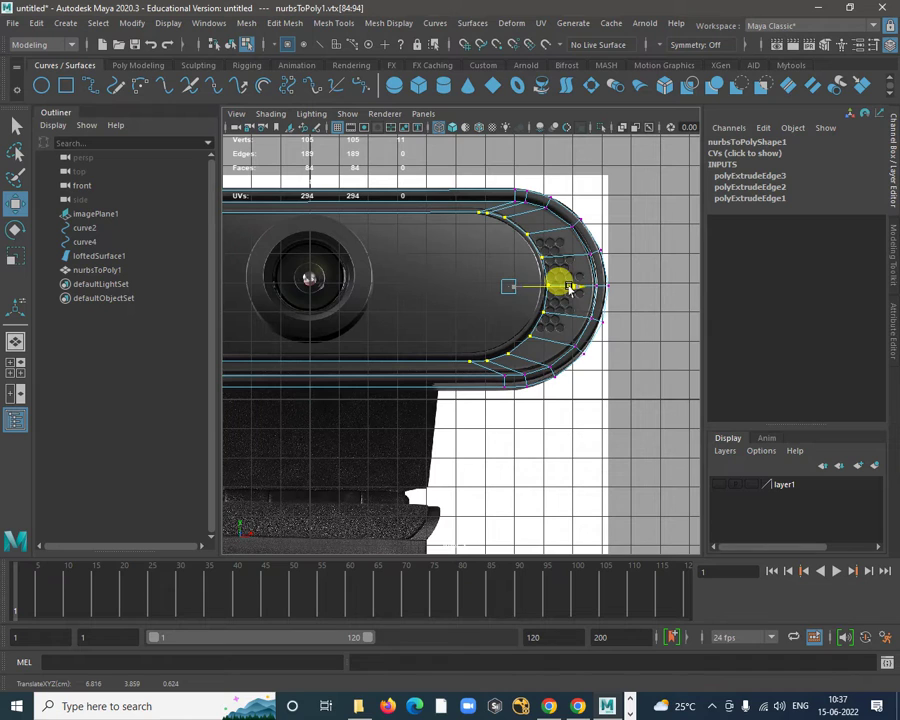
Select only the inner loop's left-end vertices and move them slightly inward along X to fit the faceplate's curved edge.
{"action": "scroll", "coordinate": [560, 330], "scroll_direction": "down", "scroll_amount": 3}
{"action": "scroll", "coordinate": [508, 281], "scroll_direction": "up", "scroll_amount": 2}
{"action": "middle_click_drag", "start_coordinate": [280, 318], "coordinate": [478, 324], "text": "alt"}
{"action": "left_click_drag", "start_coordinate": [495, 228], "coordinate": [424, 375]}
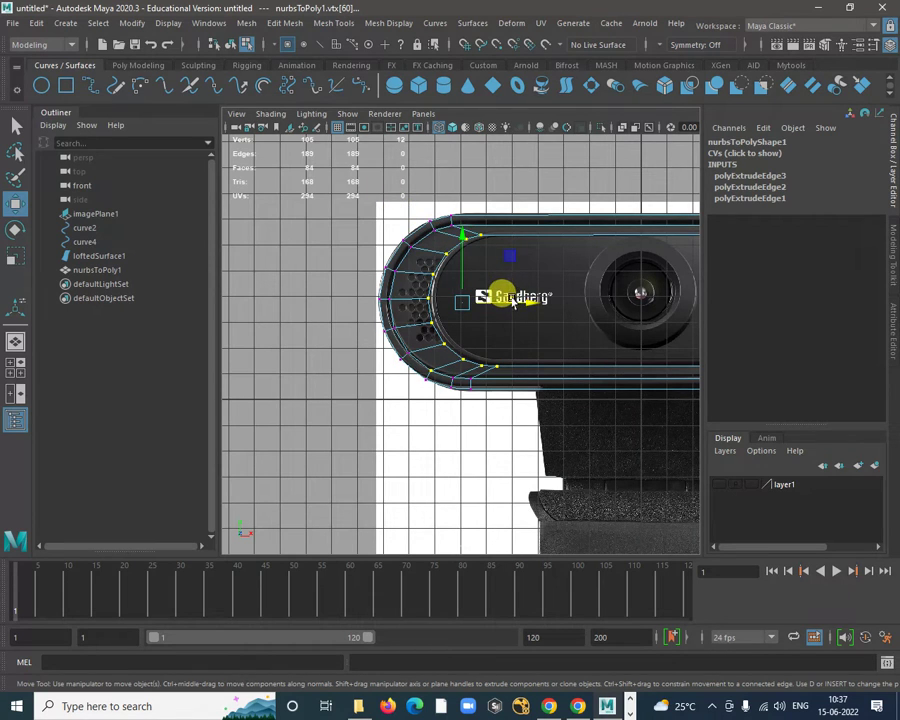
{"action": "left_click", "coordinate": [491, 332]}
{"action": "key", "text": "ctrl+z"}
{"action": "left_click_drag", "start_coordinate": [410, 361], "coordinate": [462, 389], "text": "ctrl"}
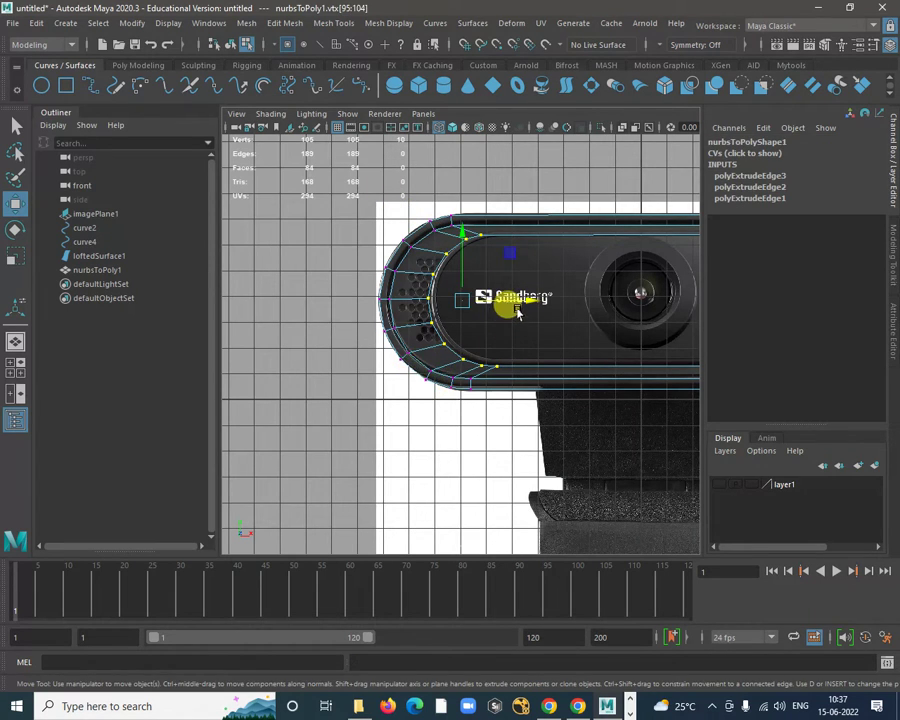
{"action": "middle_click_drag", "start_coordinate": [518, 306], "coordinate": [519, 306]}
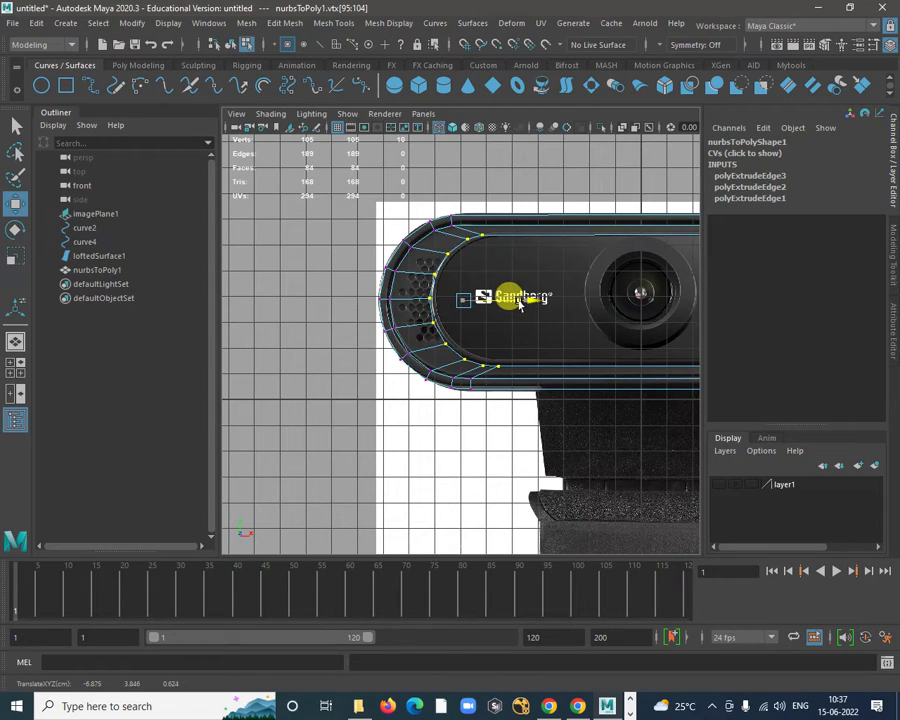
Return to the perspective view, switch to File Explorer and open 2.jfif from the Webcam folder in Photos to examine the body's shape.
{"action": "scroll", "coordinate": [402, 341], "scroll_direction": "down", "scroll_amount": 5}
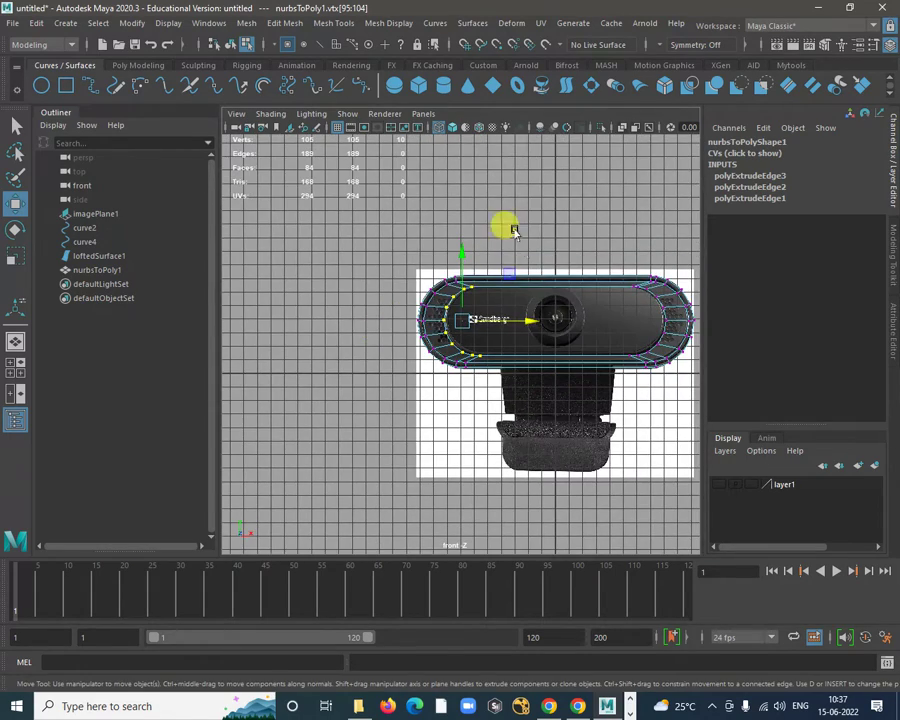
{"action": "key", "text": "space"}
{"action": "key", "text": "space"}
{"action": "left_click_drag", "start_coordinate": [566, 306], "coordinate": [568, 333], "text": "alt"}
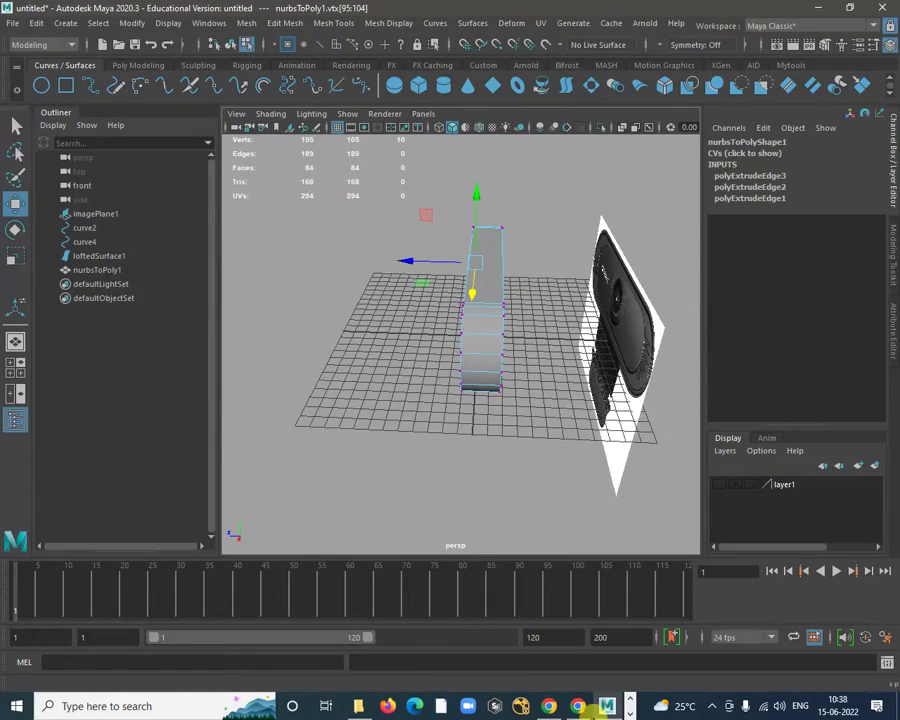
{"action": "left_click", "coordinate": [357, 705]}
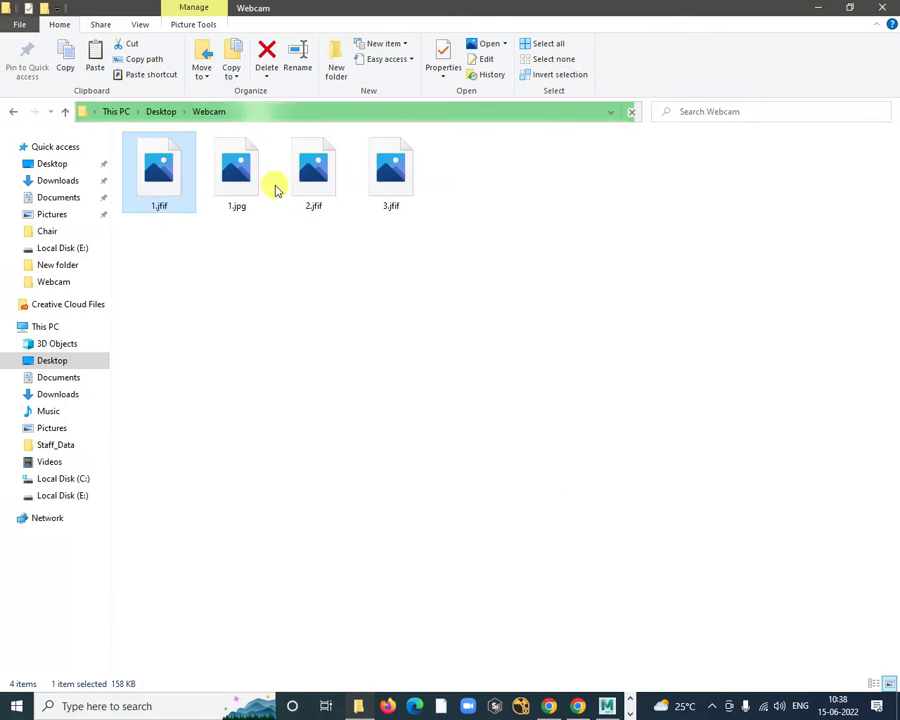
{"action": "double_click", "coordinate": [313, 170]}
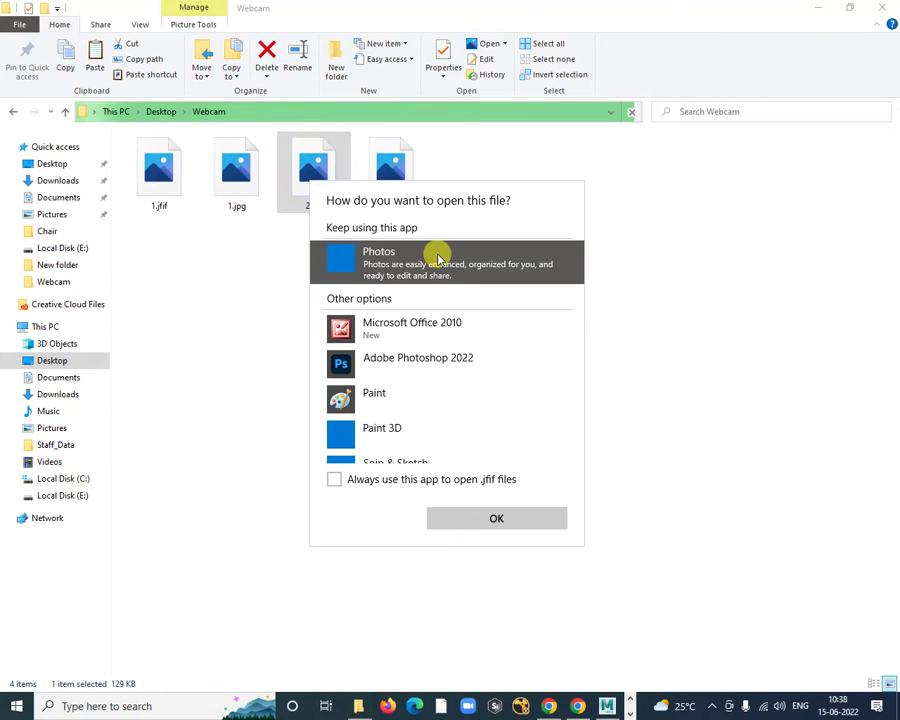
{"action": "left_click", "coordinate": [500, 517]}
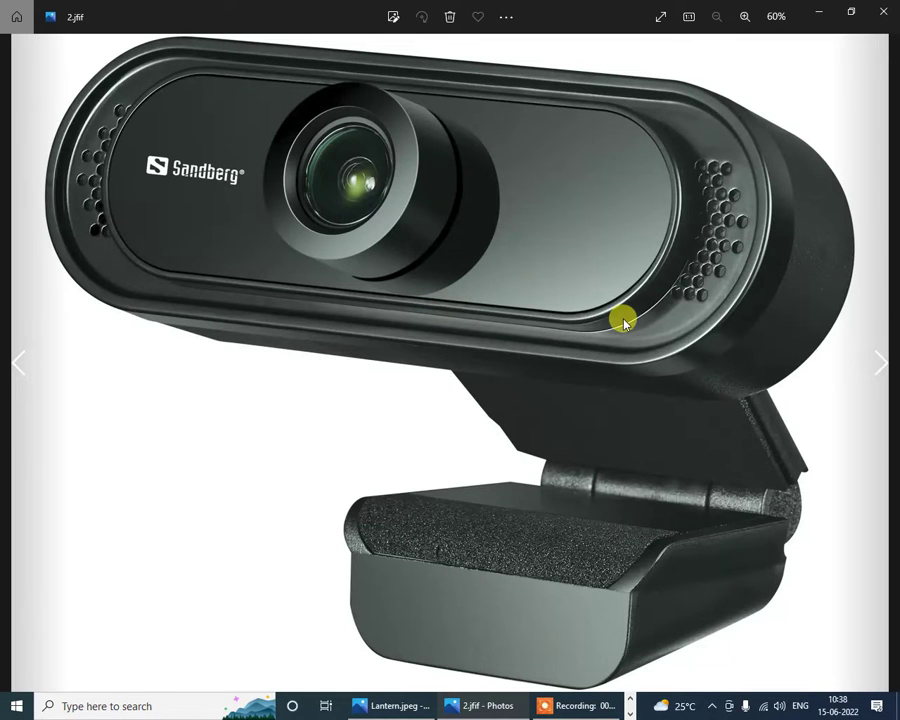
Browse the reference photos 3.jfif and 1.jfif to compare the webcam's side and front views.
{"action": "key", "text": "Right"}
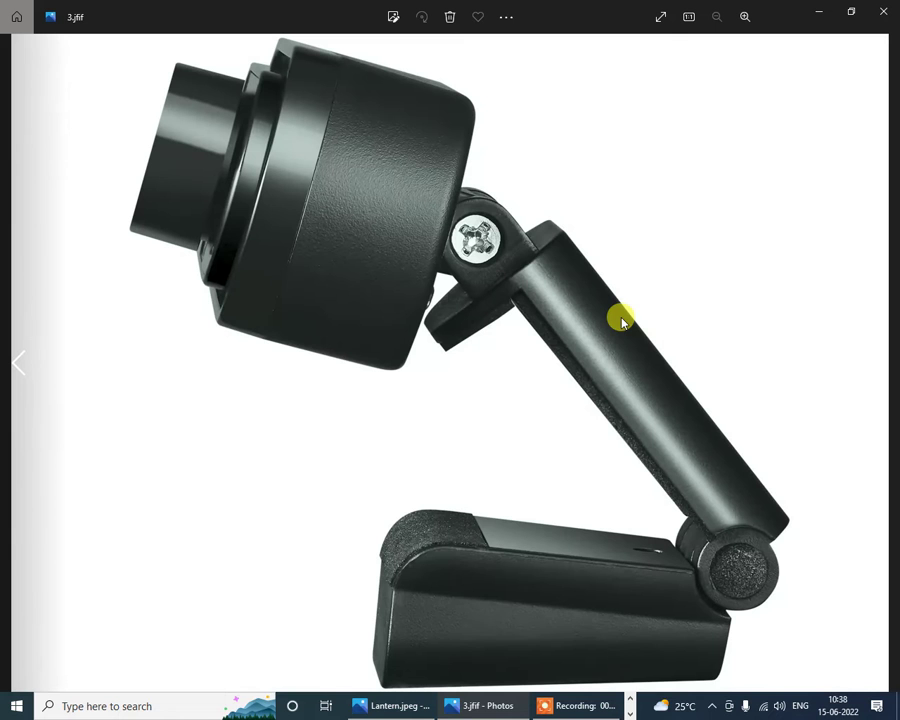
{"action": "key", "text": "Left"}
{"action": "key", "text": "Left"}
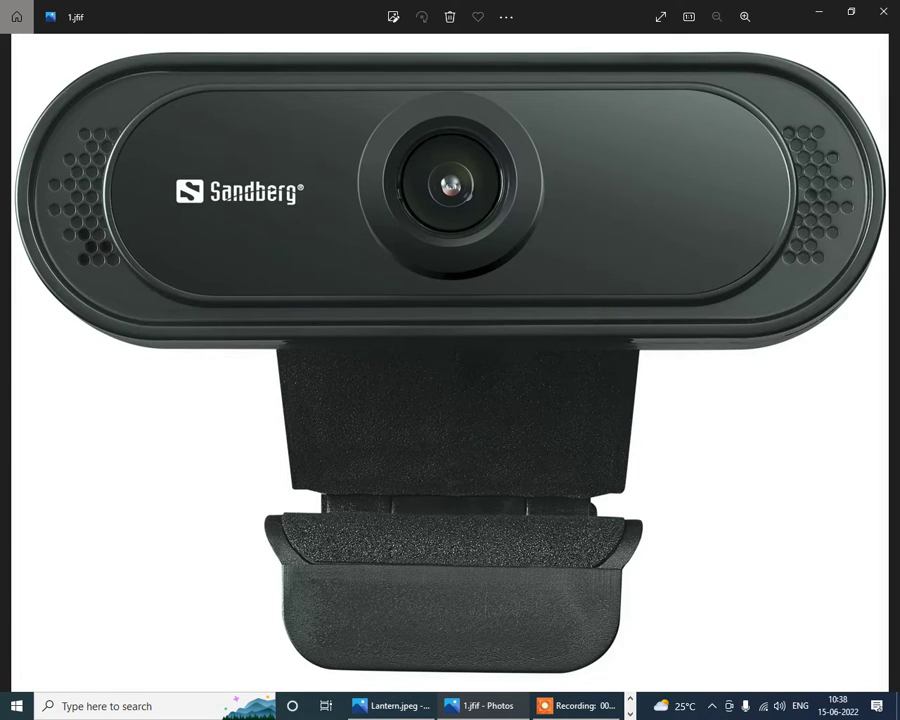
Switch to Chrome, maximize the Sandberg USB Webcam 1080P Saver page and show its rotatable product view full screen.
{"action": "key", "text": "alt+Tab"}
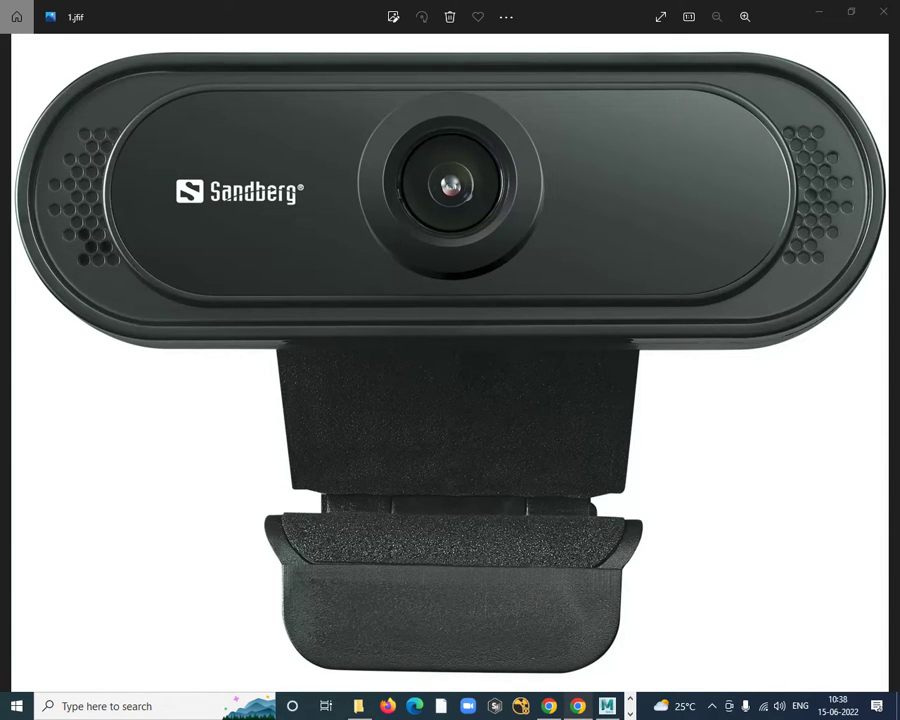
{"action": "left_click_drag", "start_coordinate": [899, 5], "coordinate": [420, 35]}
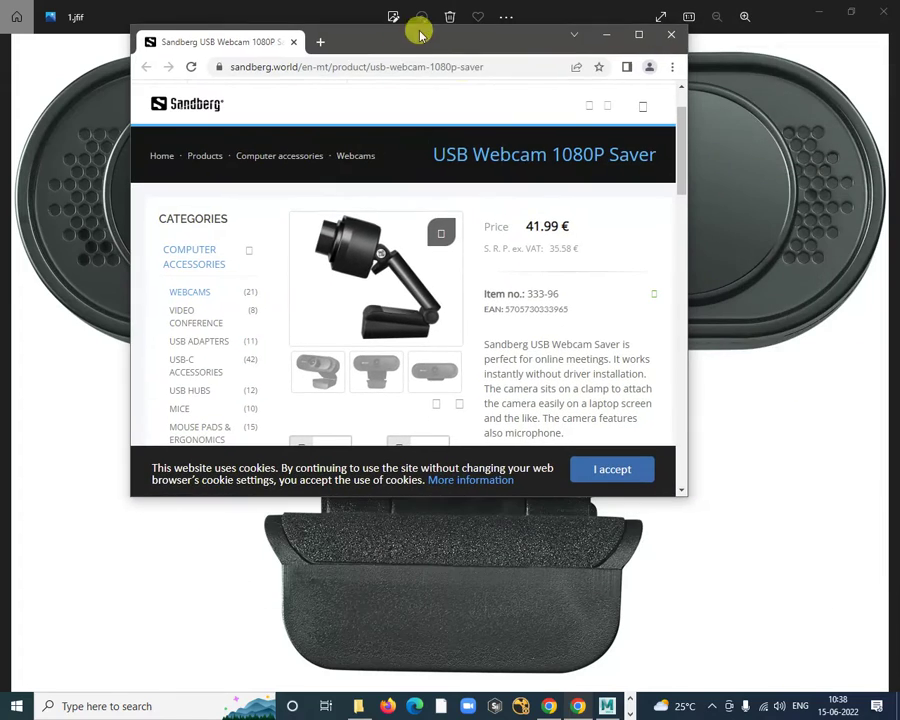
{"action": "double_click", "coordinate": [613, 45]}
{"action": "left_click", "coordinate": [527, 468]}
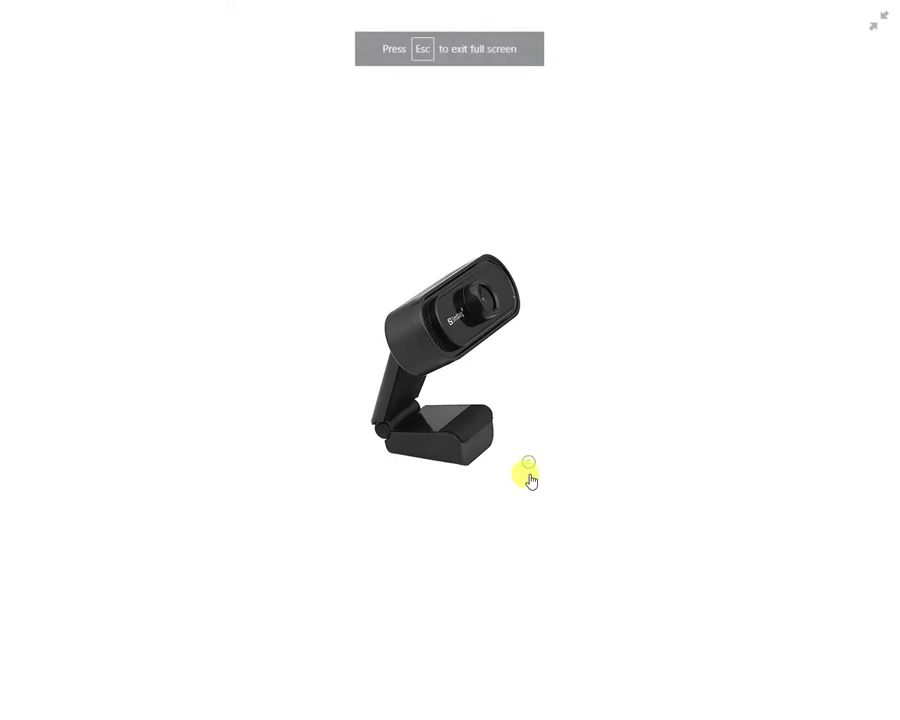
Rotate the product view to examine the webcam's front rim, lens, sides, back and clamp from several angles.
{"action": "left_click_drag", "start_coordinate": [514, 408], "coordinate": [424, 399]}
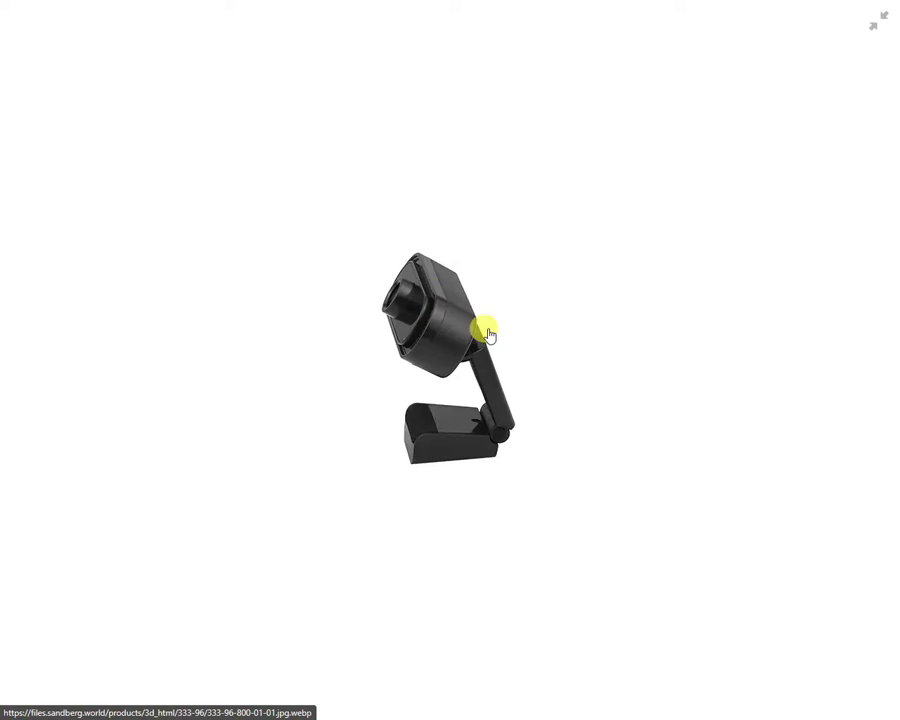
{"action": "left_click_drag", "start_coordinate": [488, 333], "coordinate": [376, 295]}
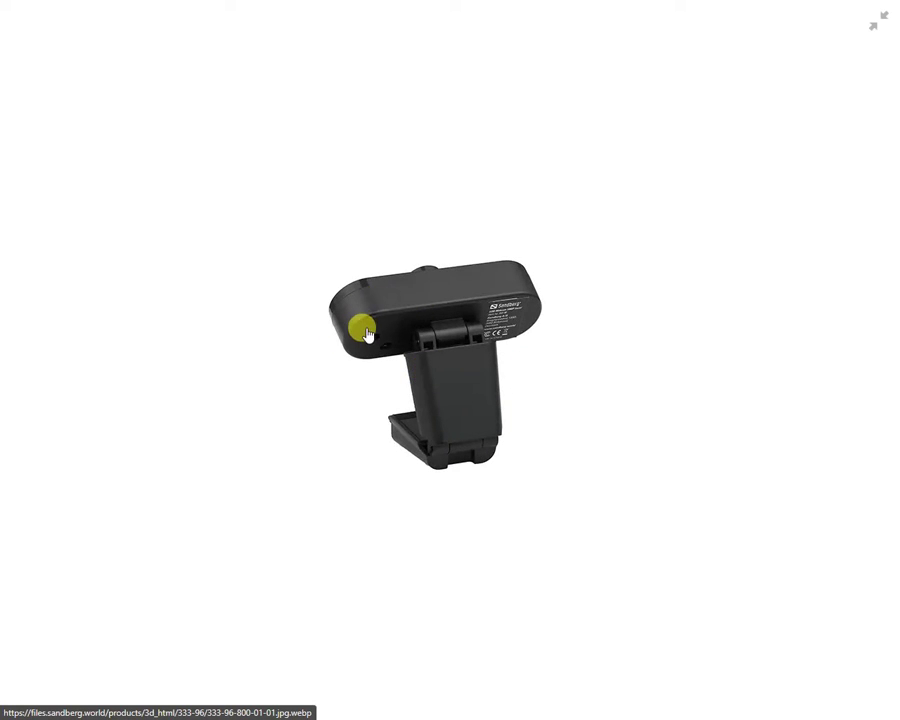
{"action": "left_click_drag", "start_coordinate": [361, 377], "coordinate": [457, 365]}
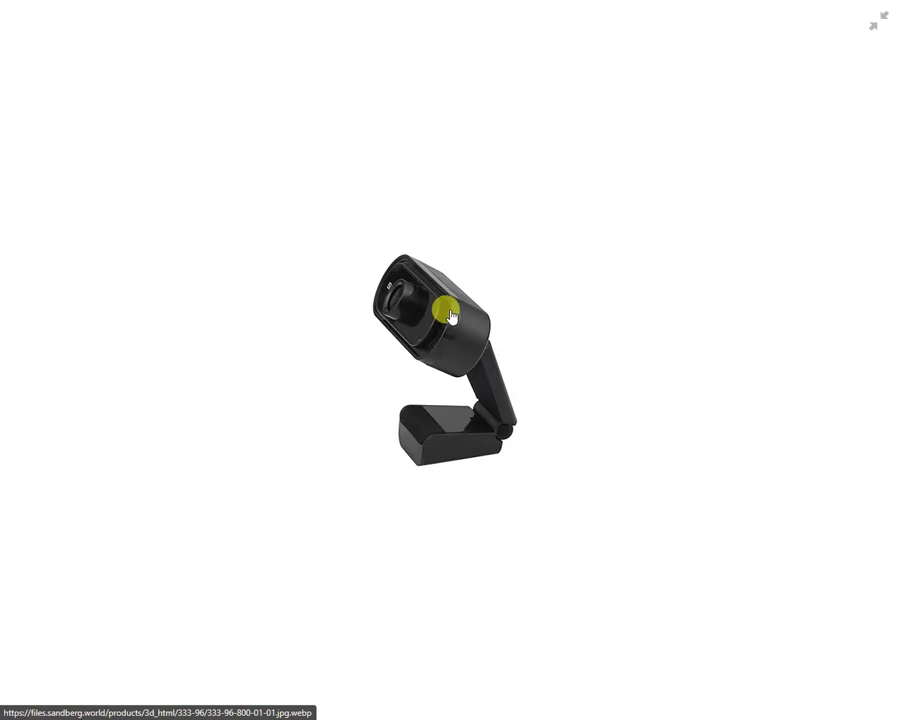
{"action": "left_click_drag", "start_coordinate": [457, 297], "coordinate": [440, 360]}
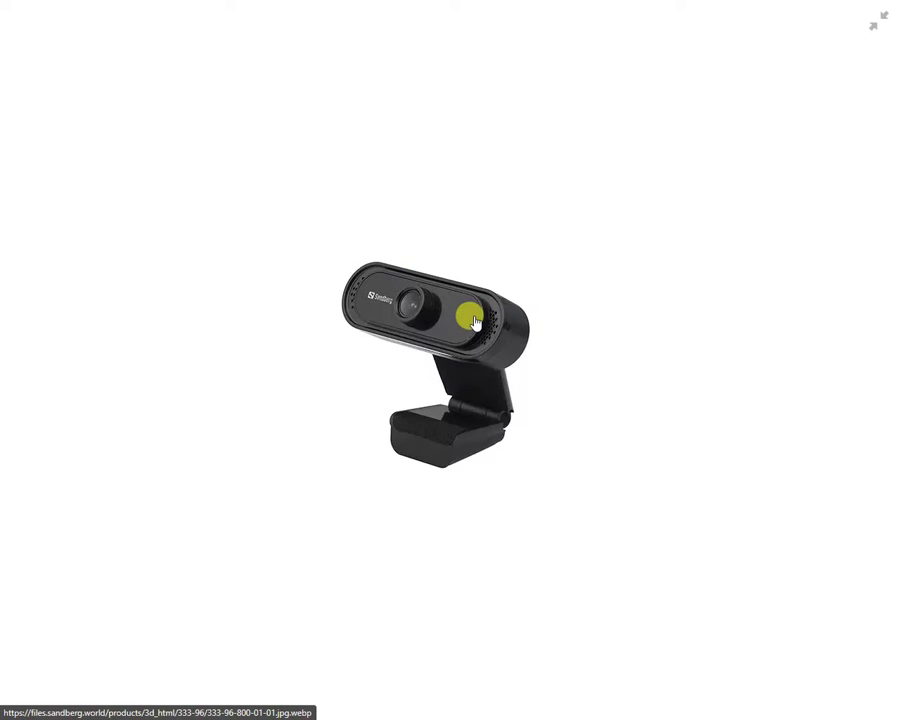
{"action": "left_click_drag", "start_coordinate": [474, 321], "coordinate": [465, 352]}
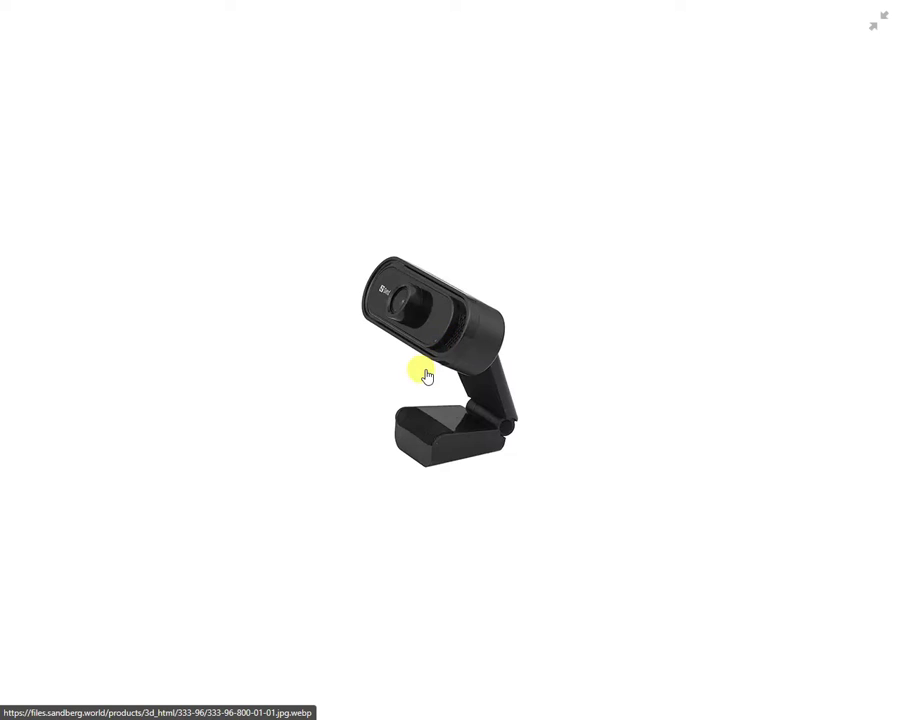
{"action": "left_click_drag", "start_coordinate": [433, 376], "coordinate": [609, 400]}
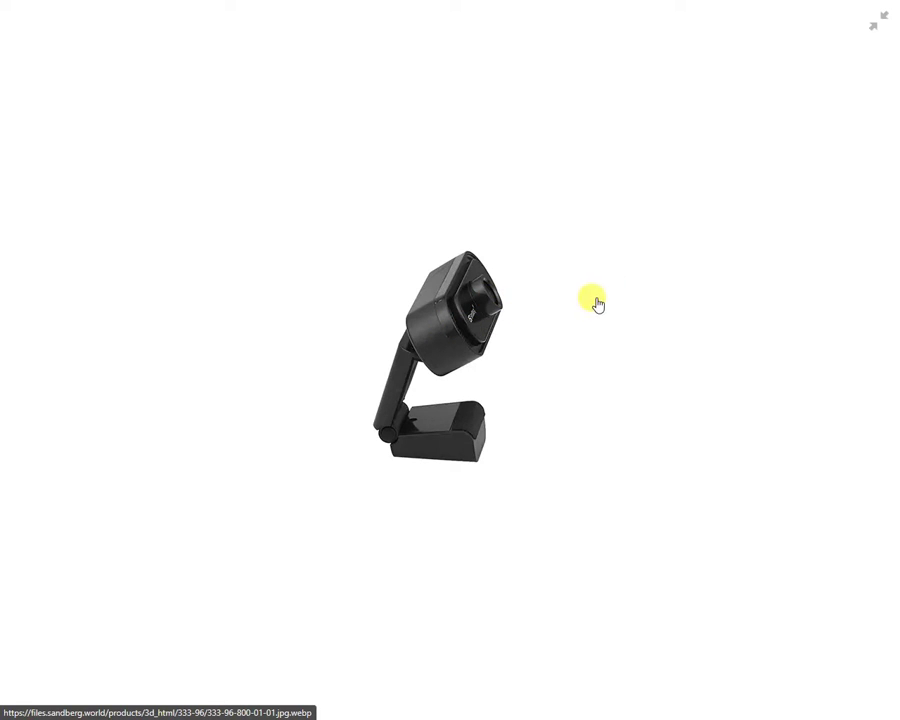
{"action": "left_click_drag", "start_coordinate": [596, 303], "coordinate": [645, 346]}
{"action": "left_click_drag", "start_coordinate": [449, 355], "coordinate": [456, 283]}
{"action": "right_click_drag", "start_coordinate": [458, 285], "coordinate": [507, 343]}
{"action": "left_click_drag", "start_coordinate": [386, 355], "coordinate": [460, 357]}
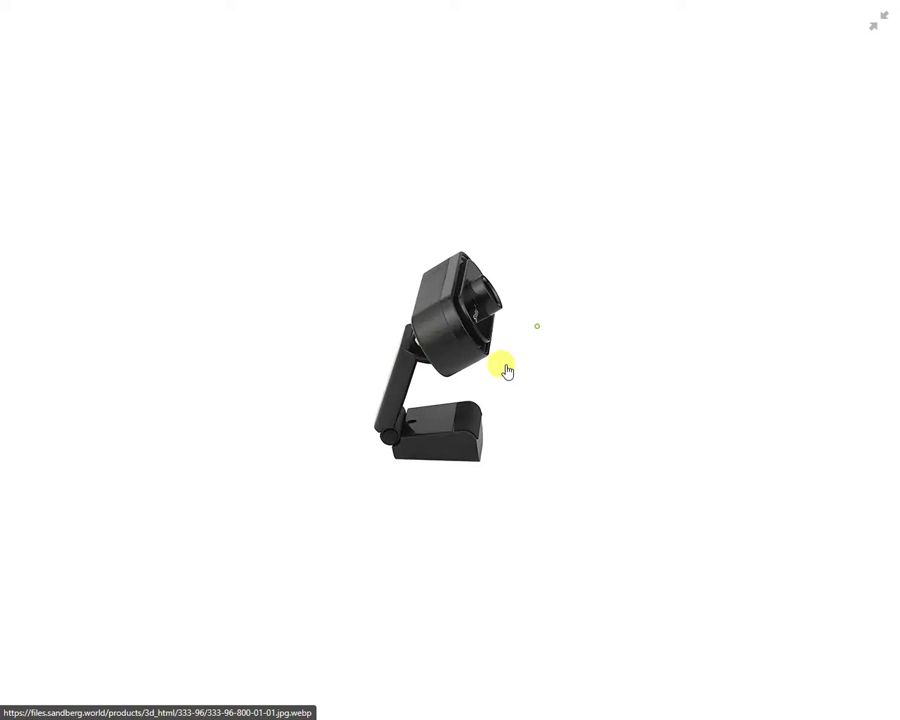
{"action": "left_click_drag", "start_coordinate": [507, 370], "coordinate": [469, 364]}
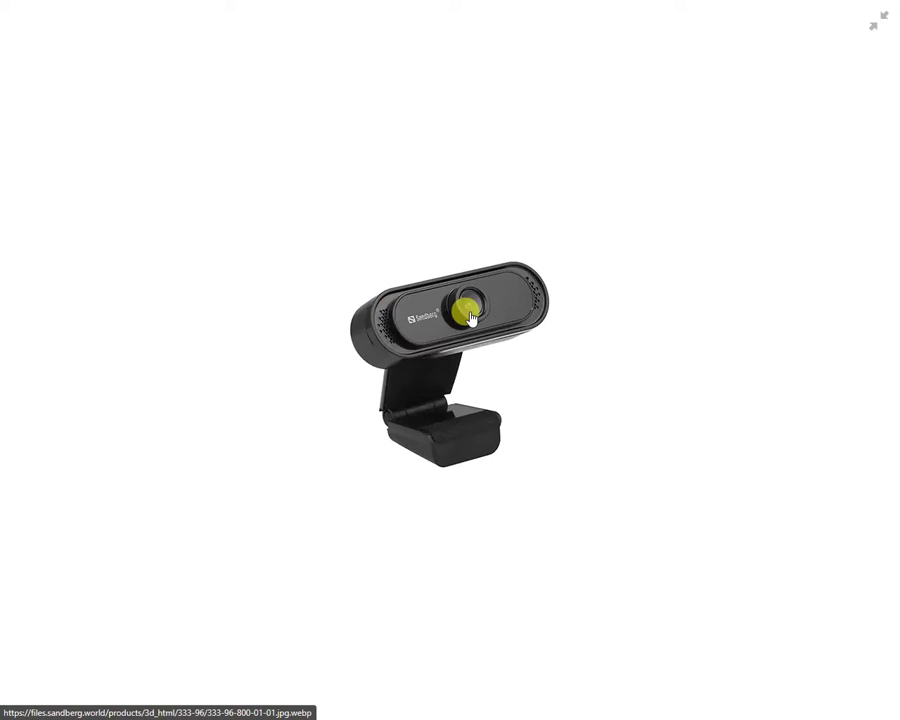
Exit the full-screen product view, minimize the browser and switch back to Maya.
{"action": "key", "text": "alt+Tab"}
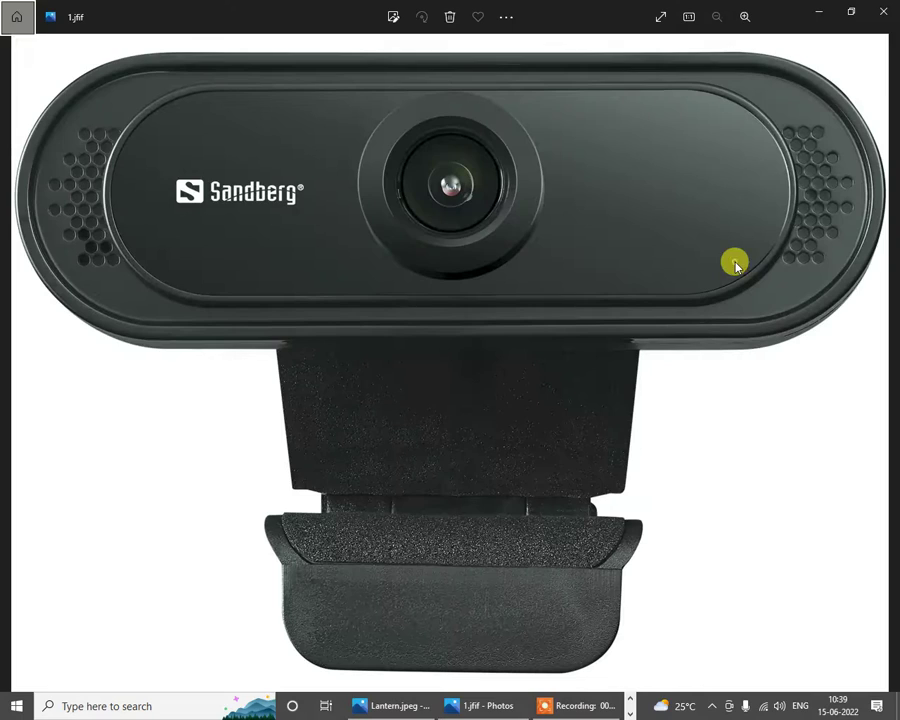
{"action": "key", "text": "alt+Tab"}
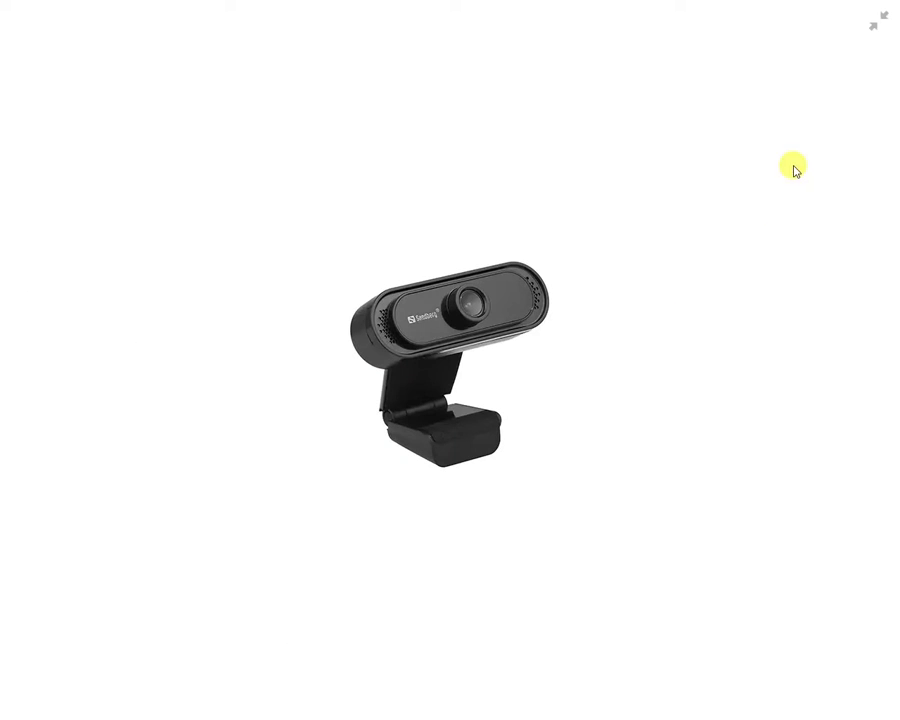
{"action": "key", "text": "Escape"}
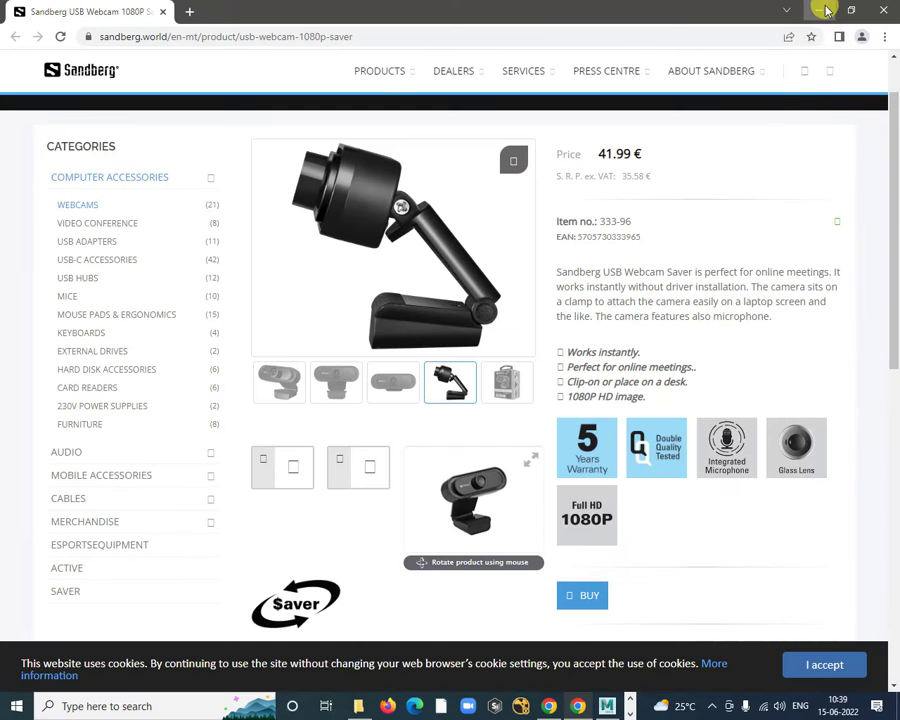
{"action": "left_click", "coordinate": [826, 10]}
{"action": "key", "text": "alt+Tab"}
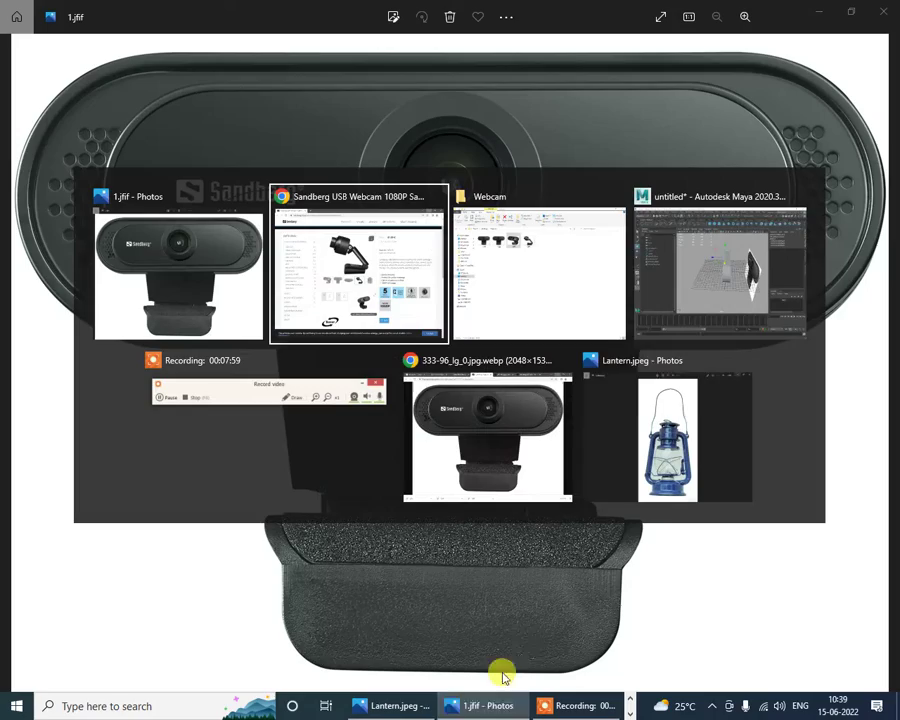
{"action": "left_click", "coordinate": [714, 265]}
Show the webcam body in smooth mesh preview and examine its front rim and recess from several angles.
{"action": "left_click_drag", "start_coordinate": [396, 421], "coordinate": [498, 170], "text": "alt"}
{"action": "right_click_drag", "start_coordinate": [498, 170], "coordinate": [498, 127]}
{"action": "left_click", "coordinate": [490, 170]}
{"action": "left_click_drag", "start_coordinate": [490, 170], "coordinate": [552, 360], "text": "alt"}
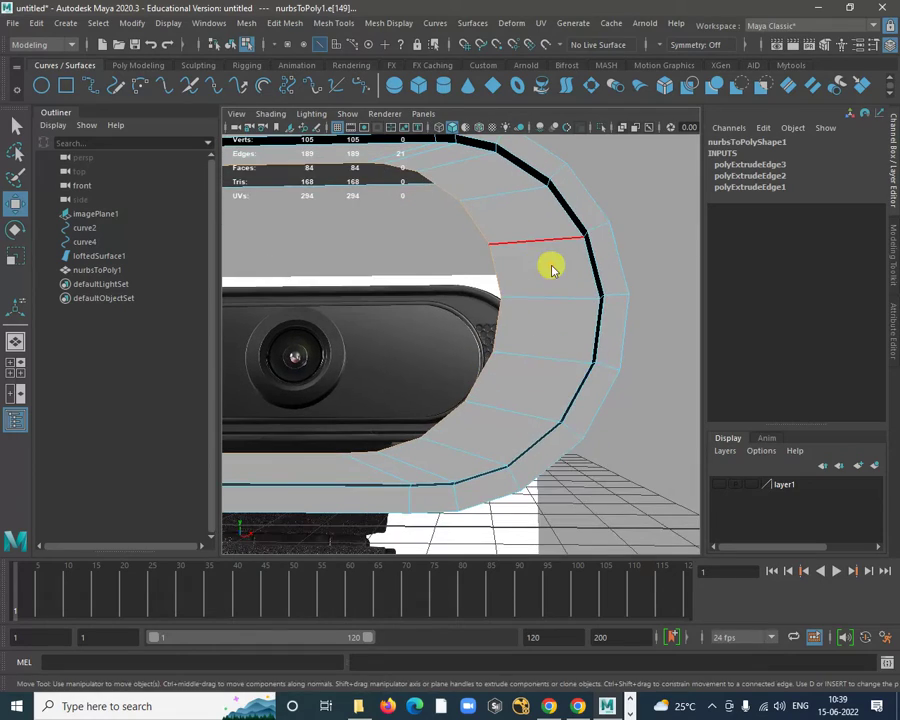
{"action": "key", "text": "F8"}
{"action": "key", "text": "3"}
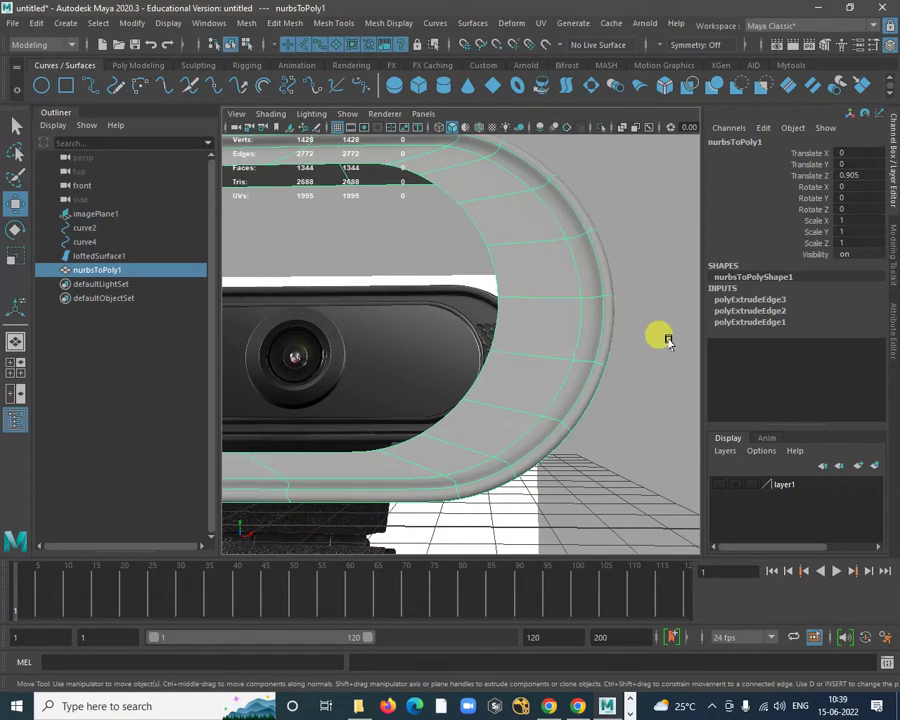
{"action": "left_click", "coordinate": [666, 337]}
{"action": "right_click_drag", "start_coordinate": [666, 337], "coordinate": [476, 388], "text": "alt"}
{"action": "left_click_drag", "start_coordinate": [476, 388], "coordinate": [391, 402], "text": "alt"}
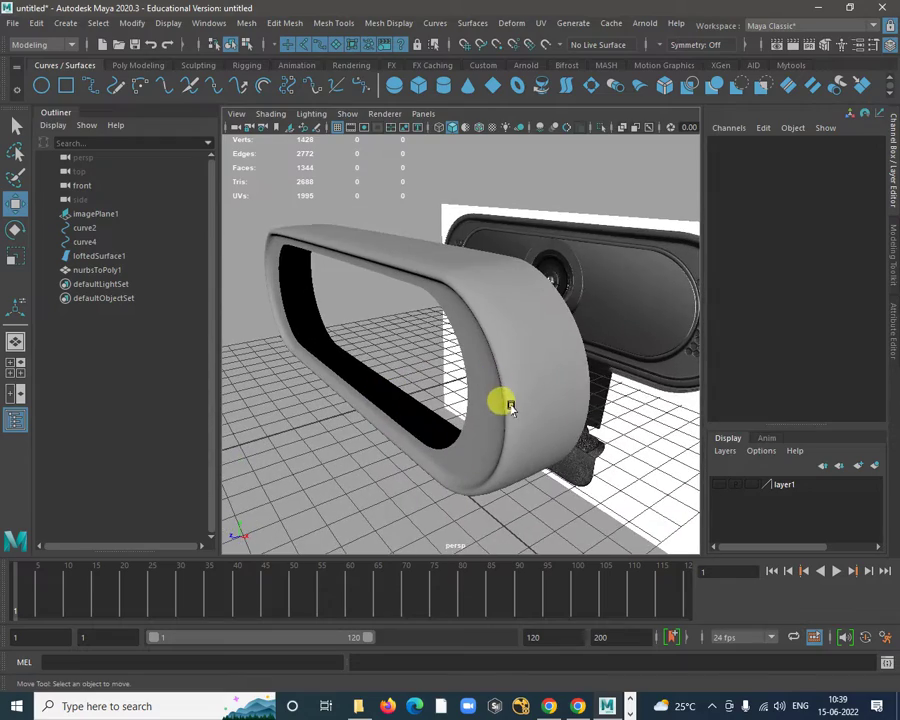
{"action": "left_click_drag", "start_coordinate": [510, 406], "coordinate": [428, 376], "text": "alt"}
Inspect the edges along the curved end of the front rim up close and return the body to unsmoothed display.
{"action": "left_click", "coordinate": [372, 277]}
{"action": "right_click_drag", "start_coordinate": [384, 279], "coordinate": [382, 252]}
{"action": "left_click", "coordinate": [380, 245]}
{"action": "left_click_drag", "start_coordinate": [380, 245], "coordinate": [462, 249], "text": "alt"}
{"action": "scroll", "coordinate": [590, 348], "scroll_direction": "up", "scroll_amount": 3}
{"action": "scroll", "coordinate": [590, 440], "scroll_direction": "up", "scroll_amount": 6}
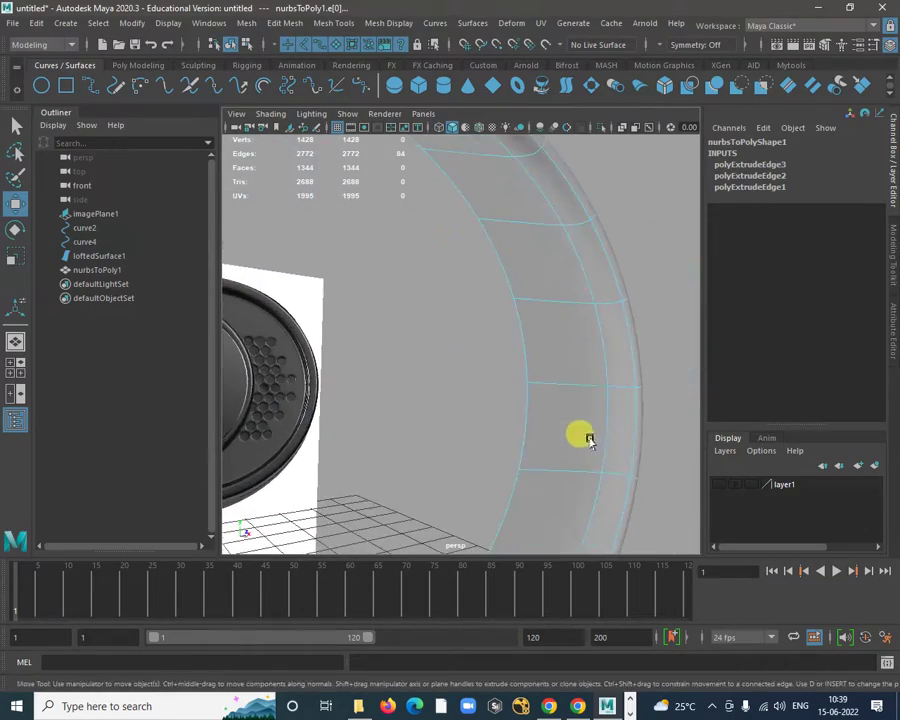
{"action": "left_click_drag", "start_coordinate": [590, 440], "coordinate": [508, 331], "text": "alt"}
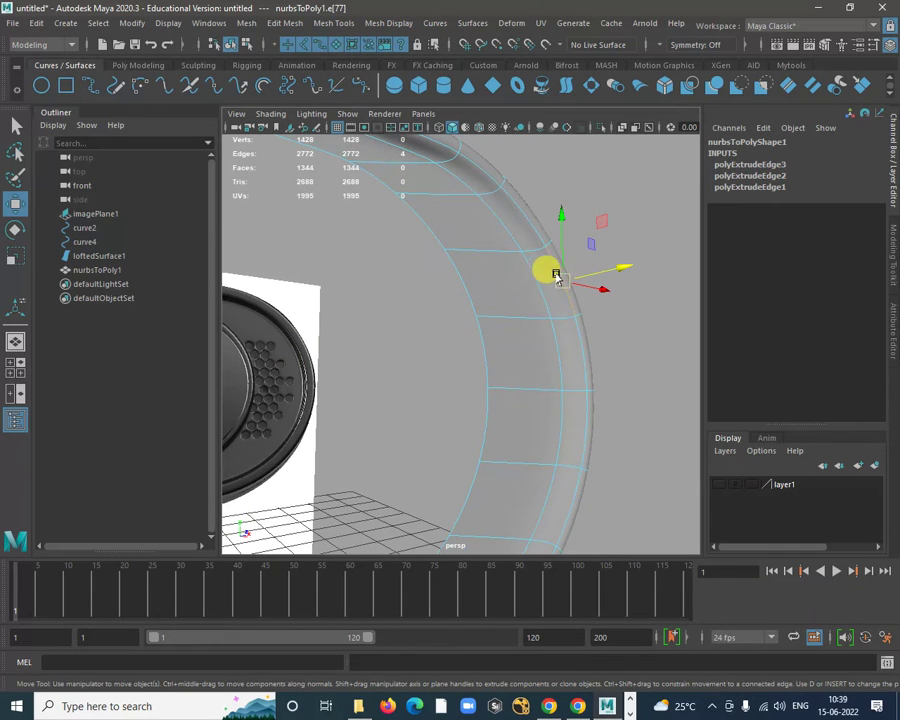
{"action": "key", "text": "1"}
{"action": "scroll", "coordinate": [566, 314], "scroll_direction": "up", "scroll_amount": 3}
{"action": "left_click_drag", "start_coordinate": [568, 318], "coordinate": [552, 262], "text": "alt"}
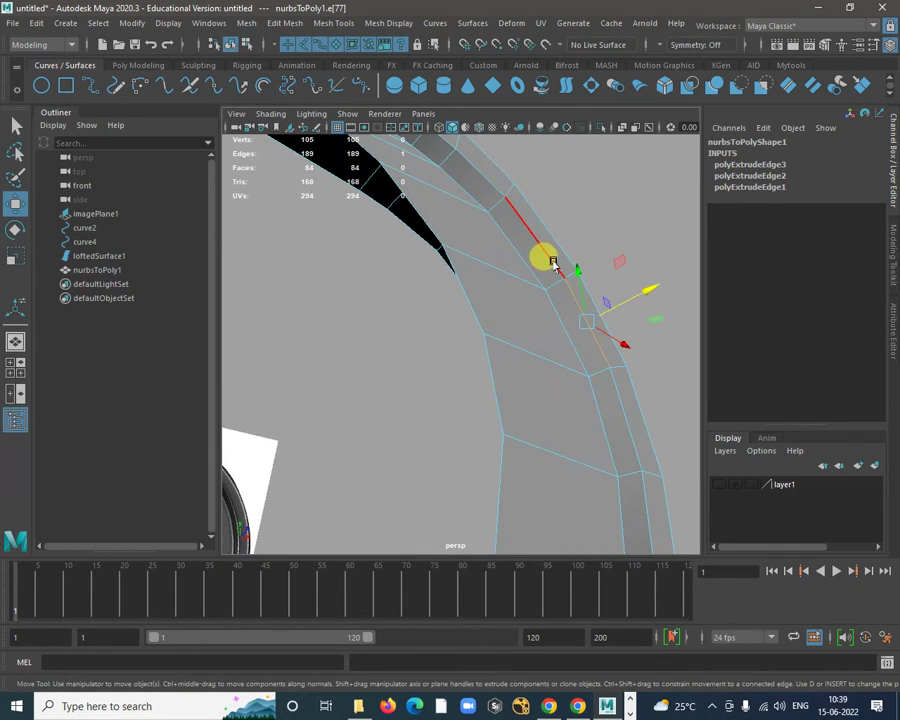
Try inserting a single edge loop through the middle of the front rim's inner wall and undo it.
{"action": "right_click", "coordinate": [541, 243], "text": "shift"}
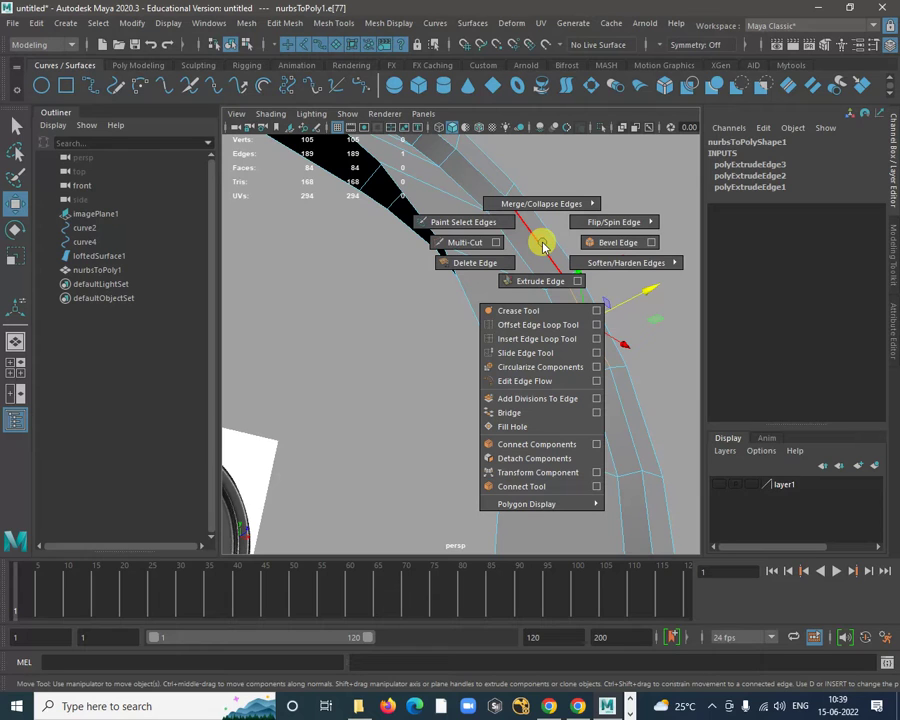
{"action": "right_click_drag", "start_coordinate": [536, 234], "coordinate": [612, 208]}
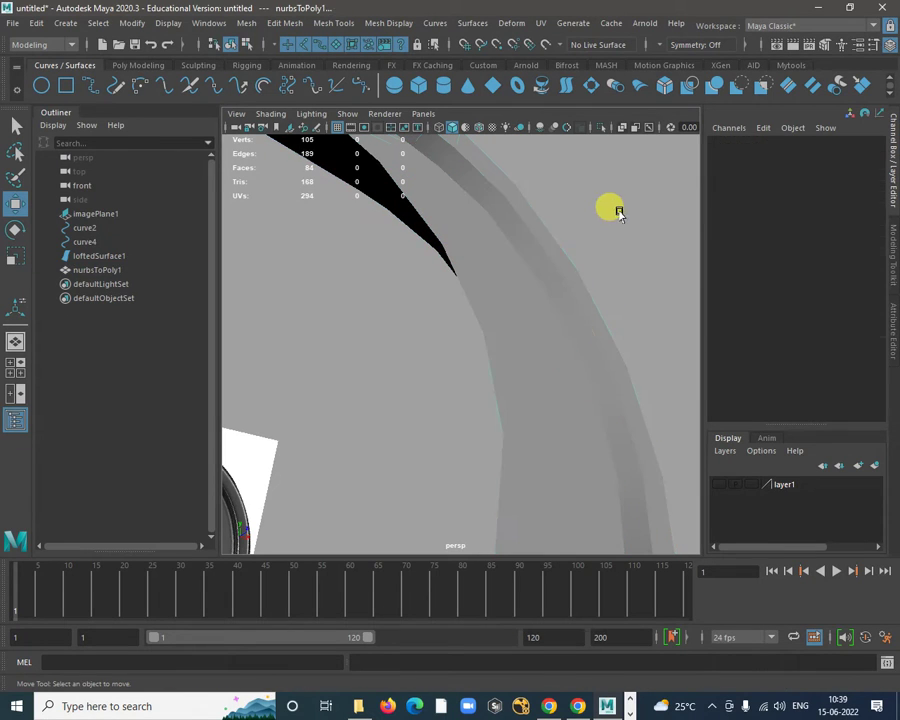
{"action": "left_click", "coordinate": [541, 254]}
{"action": "right_click", "coordinate": [547, 249], "text": "shift"}
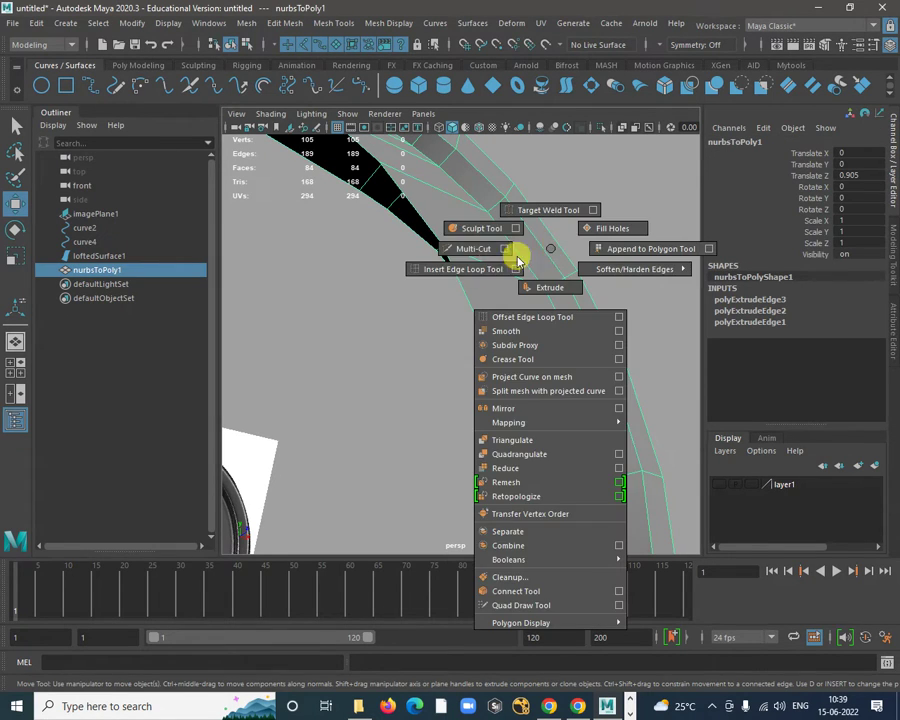
{"action": "left_click", "coordinate": [456, 272]}
{"action": "scroll", "coordinate": [567, 287], "scroll_direction": "up", "scroll_amount": 5}
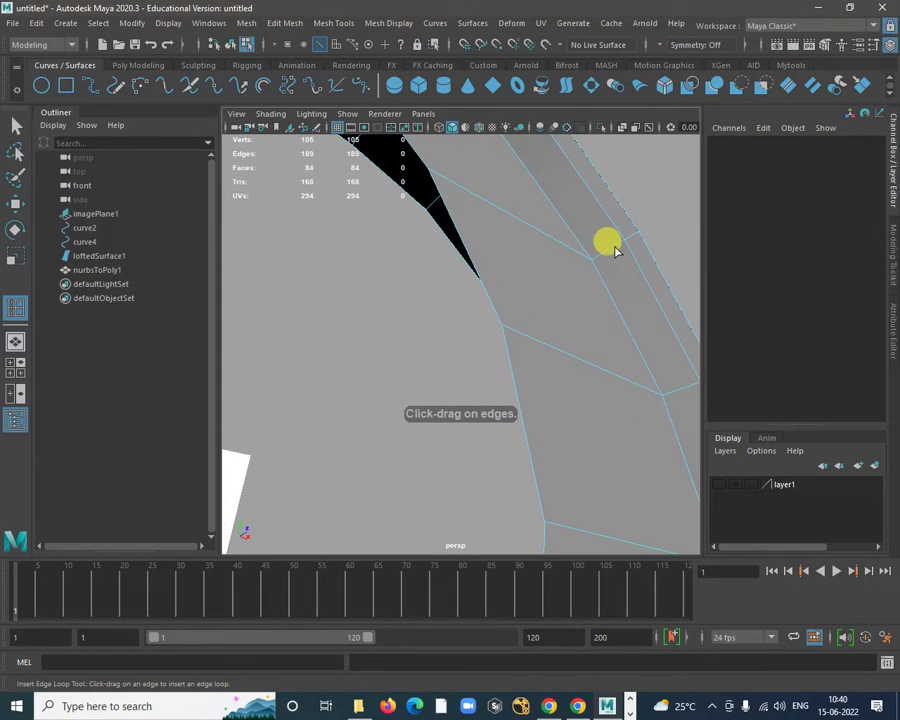
{"action": "left_click", "coordinate": [615, 250]}
{"action": "left_click_drag", "start_coordinate": [623, 247], "coordinate": [610, 259]}
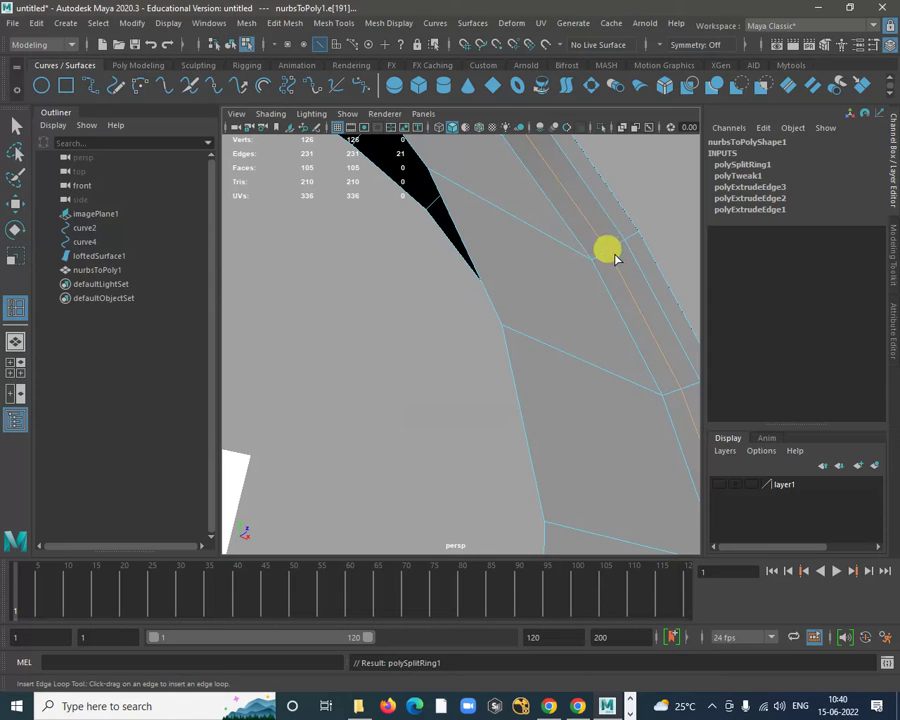
{"action": "key", "text": "ctrl+z"}
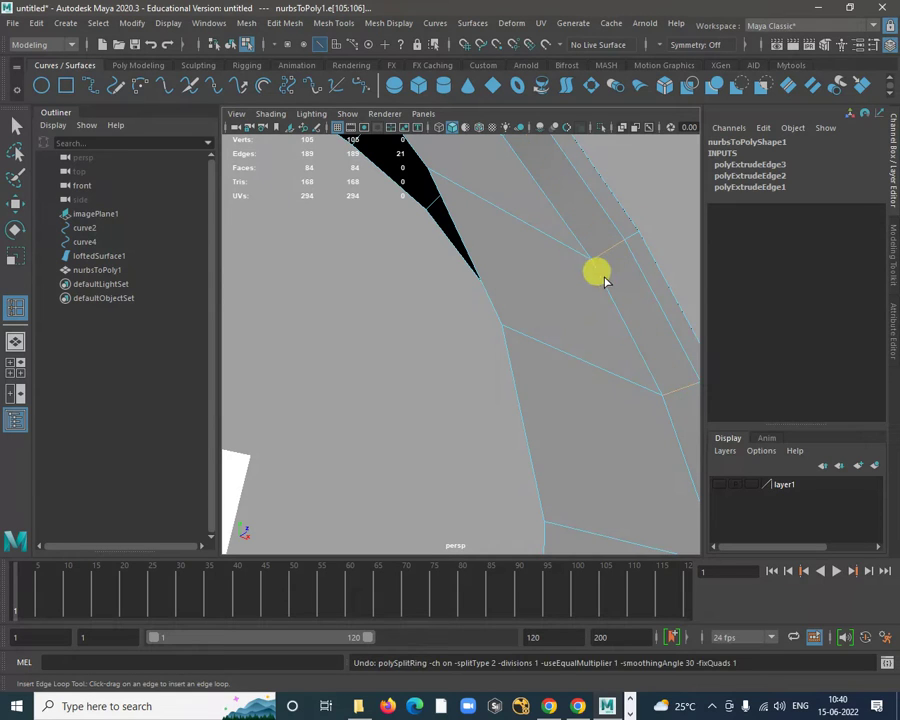
Reset the Insert Edge Loop tool's settings to their defaults and close the settings.
{"action": "right_click_drag", "start_coordinate": [628, 320], "coordinate": [623, 239], "text": "alt"}
{"action": "key", "text": "w"}
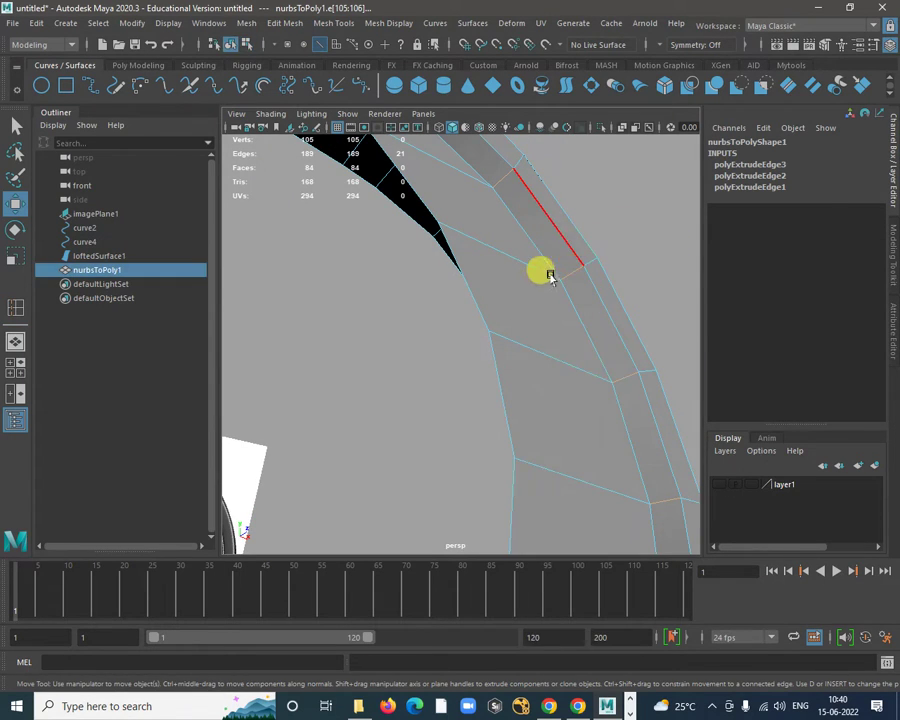
{"action": "right_click_drag", "start_coordinate": [573, 259], "coordinate": [540, 280], "text": "shift"}
{"action": "left_click", "coordinate": [404, 157]}
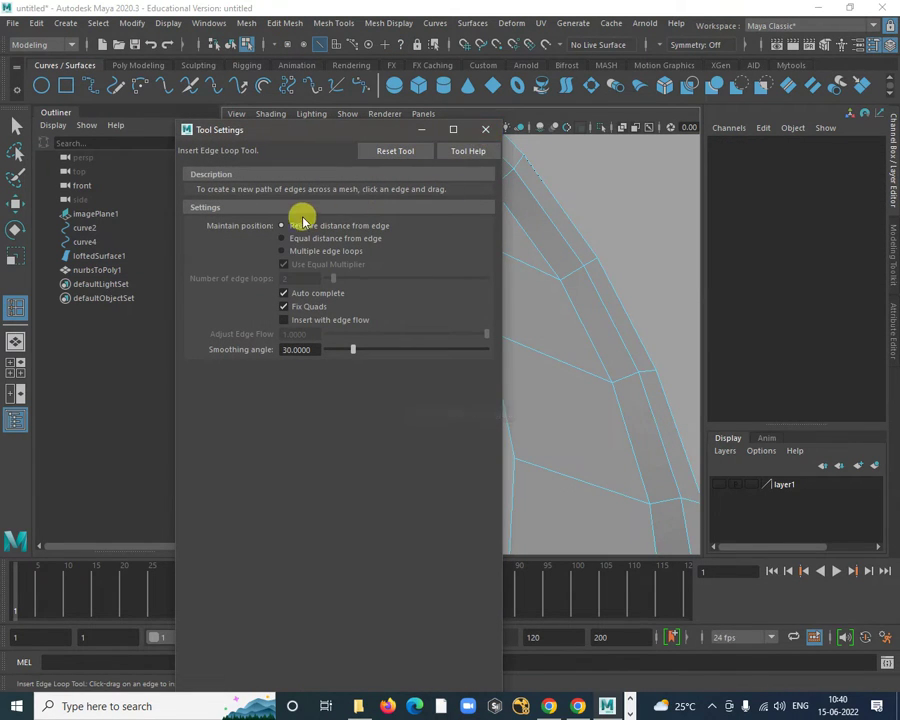
{"action": "left_click", "coordinate": [485, 129]}
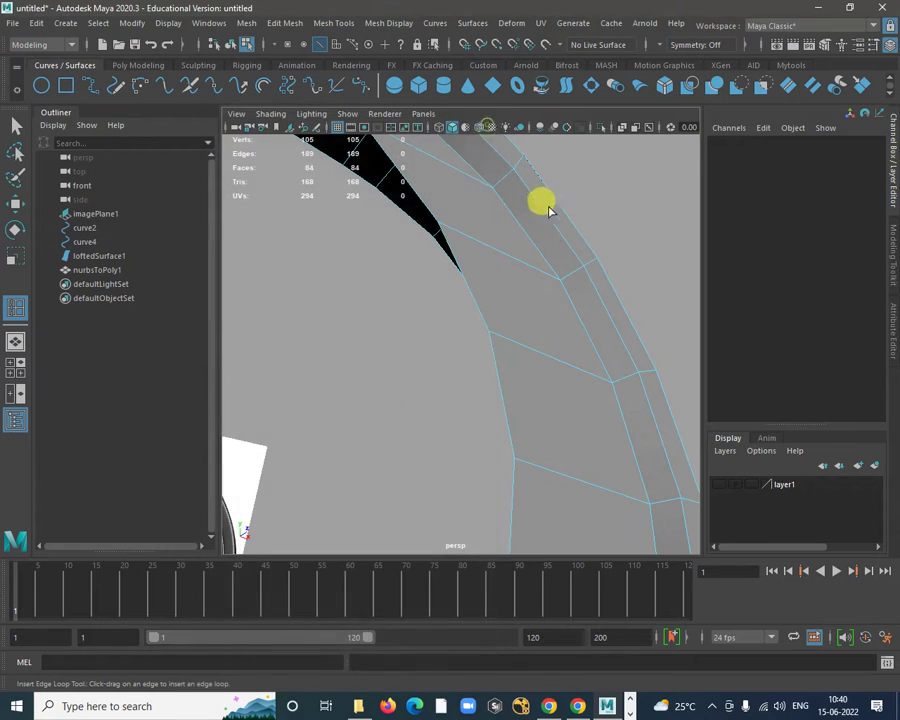
Insert two supporting edge loops along the front rim's inner wall, one close to each of its border edges.
{"action": "left_click", "coordinate": [574, 276]}
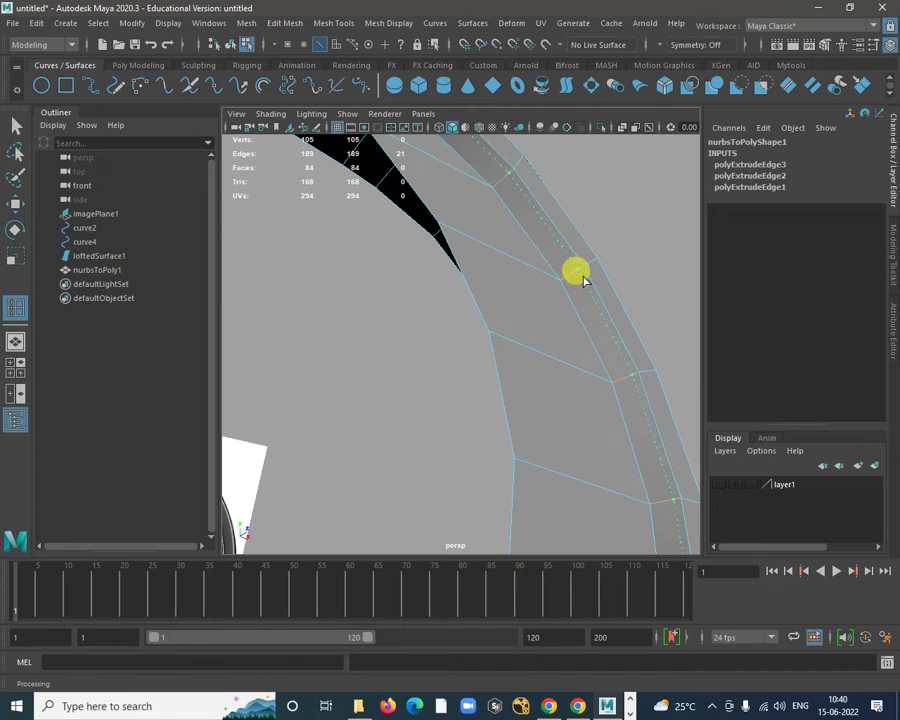
{"action": "left_click_drag", "start_coordinate": [586, 279], "coordinate": [569, 279]}
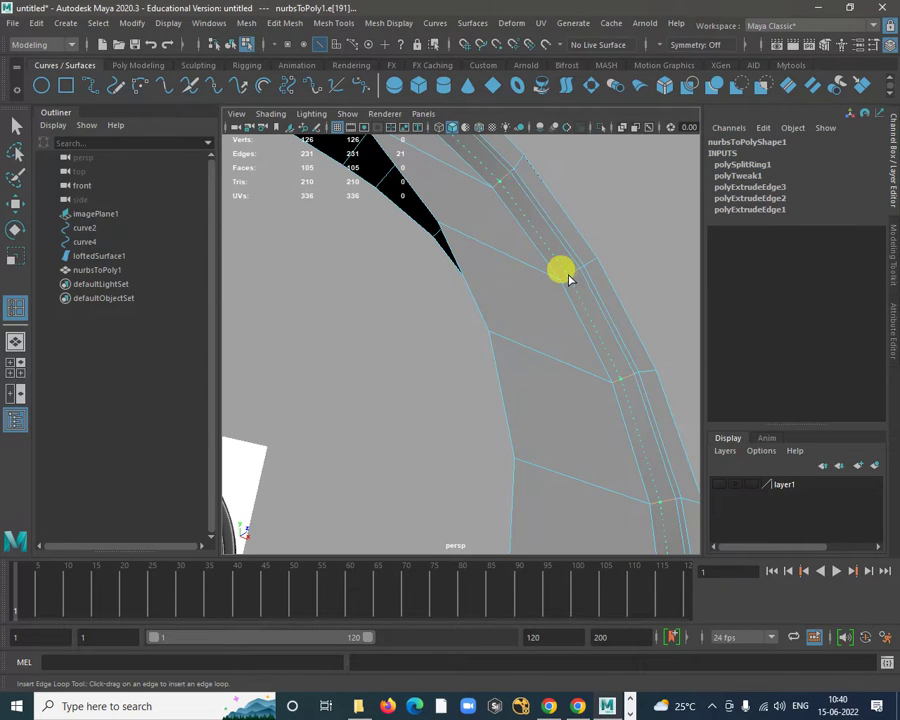
{"action": "left_click", "coordinate": [568, 282]}
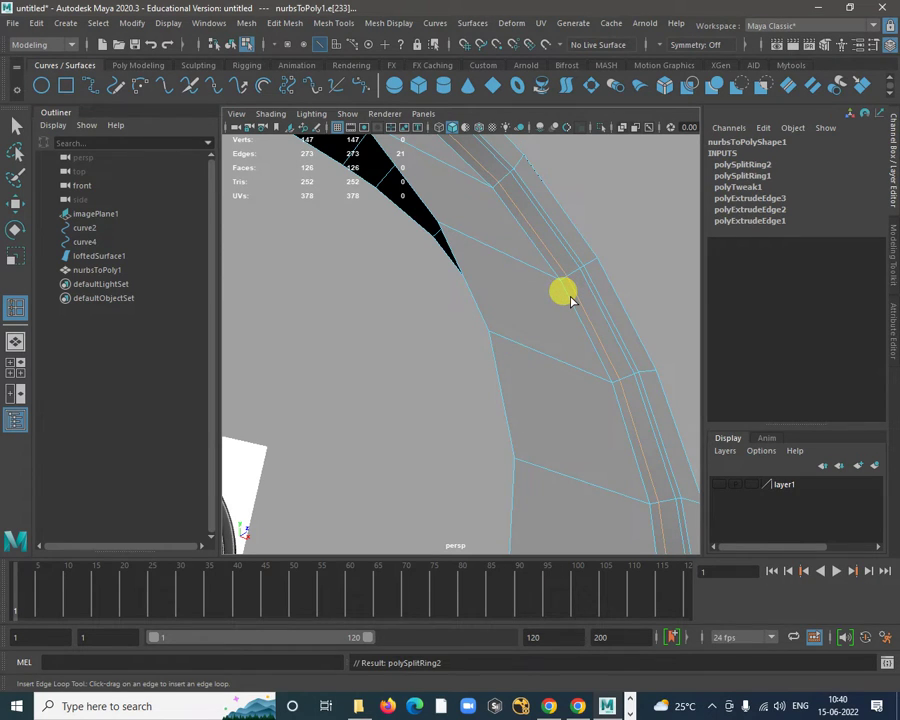
Preview the body smoothed, leave the edge loop tool for object mode, and examine the front rim's inner wall.
{"action": "key", "text": "3"}
{"action": "left_click_drag", "start_coordinate": [566, 305], "coordinate": [575, 378], "text": "alt"}
{"action": "key", "text": "w"}
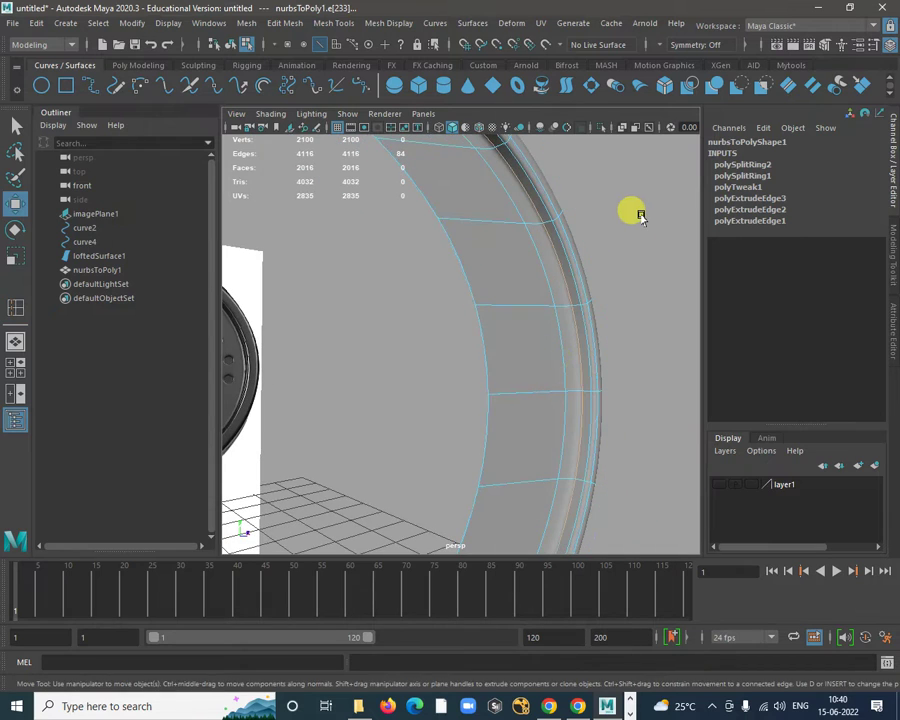
{"action": "left_click", "coordinate": [641, 216]}
{"action": "left_click_drag", "start_coordinate": [612, 331], "coordinate": [566, 296], "text": "alt"}
{"action": "mouse_move", "coordinate": [533, 228]}
{"action": "right_mouse_down"}
{"action": "mouse_move", "coordinate": [595, 193]}
{"action": "mouse_move", "coordinate": [612, 206]}
{"action": "right_mouse_up"}
{"action": "left_click", "coordinate": [620, 214]}
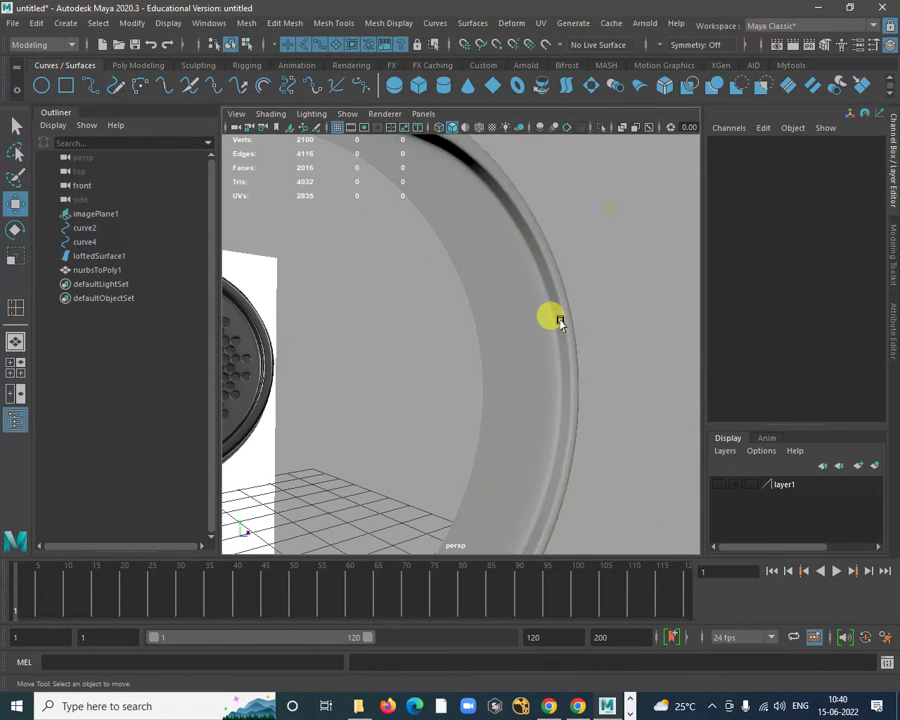
{"action": "left_click_drag", "start_coordinate": [560, 321], "coordinate": [545, 267], "text": "alt"}
Insert supporting edge loops beside the front rim's outer corner and display the body smoothed.
{"action": "left_click", "coordinate": [555, 281]}
{"action": "right_click_drag", "start_coordinate": [555, 281], "coordinate": [502, 366], "text": "alt"}
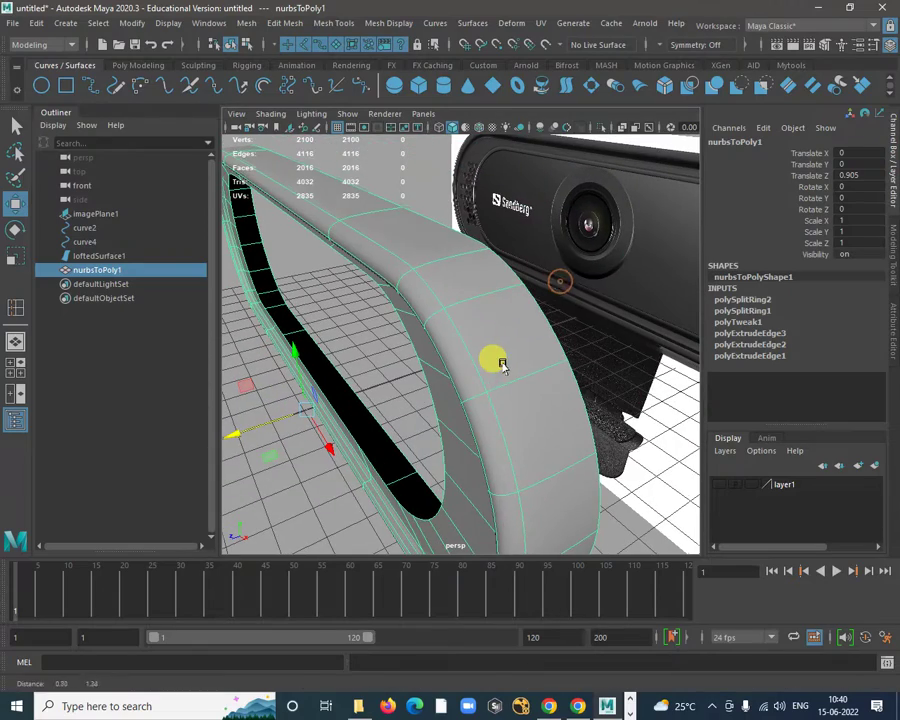
{"action": "left_click_drag", "start_coordinate": [502, 366], "coordinate": [498, 362], "text": "alt"}
{"action": "key", "text": "1"}
{"action": "right_click_drag", "start_coordinate": [484, 295], "coordinate": [404, 318], "text": "shift"}
{"action": "left_click_drag", "start_coordinate": [404, 318], "coordinate": [414, 349], "text": "alt"}
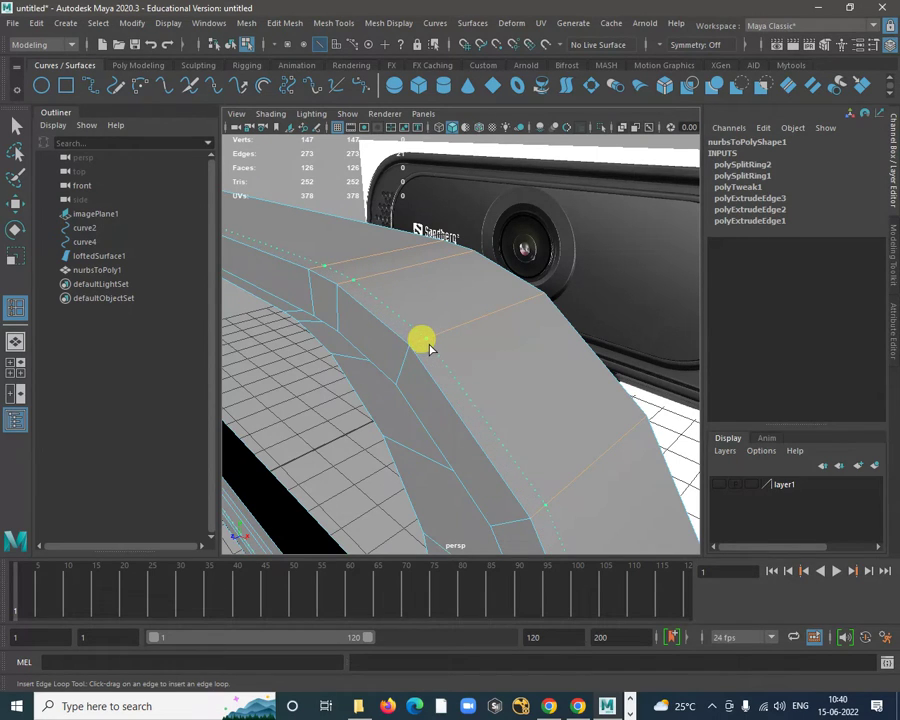
{"action": "left_click_drag", "start_coordinate": [432, 348], "coordinate": [463, 321]}
{"action": "key", "text": "3"}
{"action": "left_click", "coordinate": [445, 305]}
Return to object mode with nothing selected and examine the smoothed front rim from several angles.
{"action": "key", "text": "w"}
{"action": "right_click_drag", "start_coordinate": [467, 301], "coordinate": [511, 266]}
{"action": "left_click", "coordinate": [507, 169]}
{"action": "left_click_drag", "start_coordinate": [589, 430], "coordinate": [512, 427], "text": "alt"}
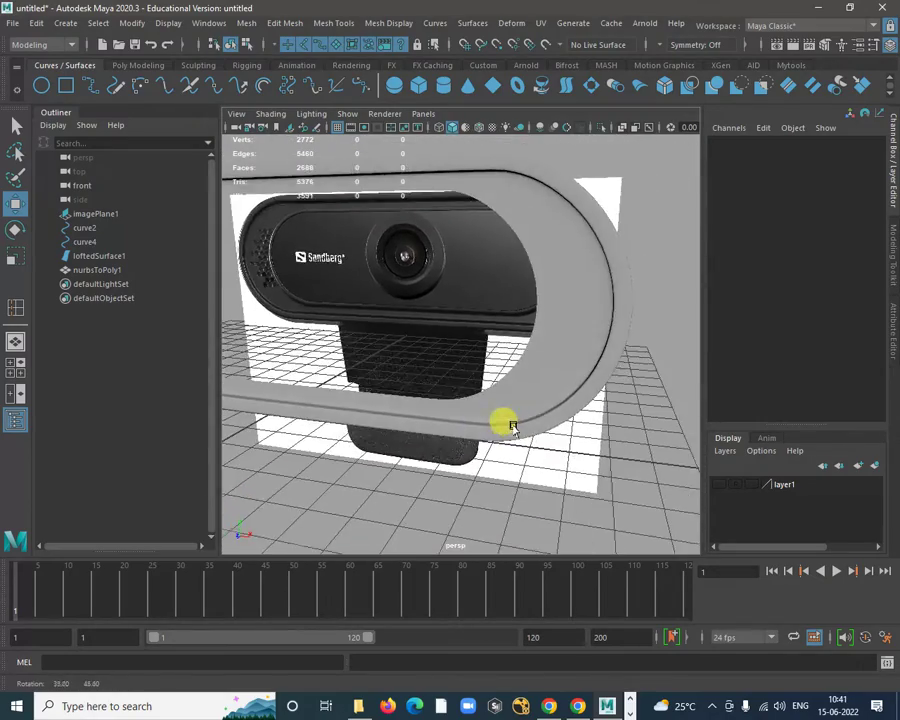
{"action": "right_click_drag", "start_coordinate": [562, 412], "coordinate": [498, 364], "text": "alt"}
{"action": "left_click_drag", "start_coordinate": [536, 243], "coordinate": [516, 358], "text": "alt"}
{"action": "right_click_drag", "start_coordinate": [518, 366], "coordinate": [468, 326], "text": "alt"}
{"action": "right_click_drag", "start_coordinate": [520, 245], "coordinate": [557, 341], "text": "alt"}
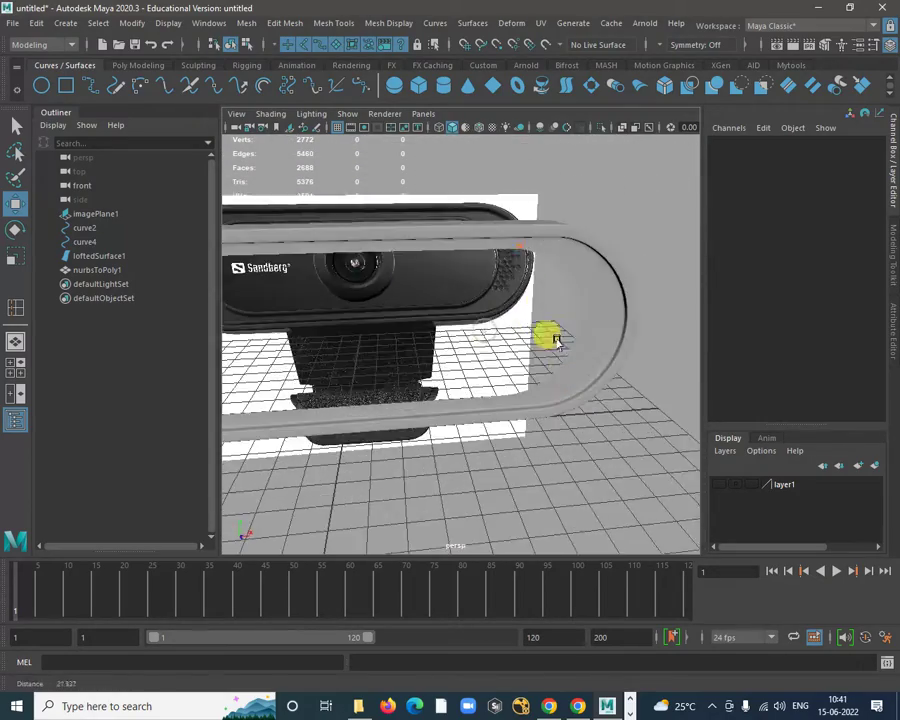
{"action": "left_click_drag", "start_coordinate": [557, 341], "coordinate": [508, 281], "text": "alt"}
Show the body unsmoothed and insert a supporting edge loop close to the inner opening's border on the recessed face.
{"action": "left_click", "coordinate": [516, 237]}
{"action": "left_click_drag", "start_coordinate": [516, 237], "coordinate": [545, 289], "text": "alt"}
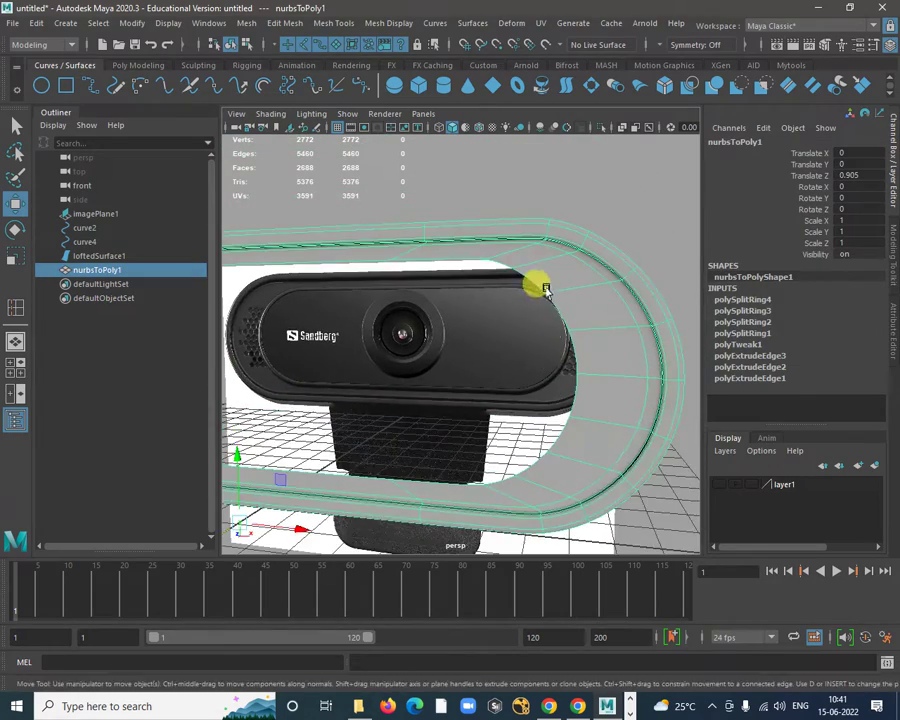
{"action": "right_click_drag", "start_coordinate": [545, 289], "coordinate": [566, 302], "text": "alt"}
{"action": "right_click", "coordinate": [567, 260], "text": "shift"}
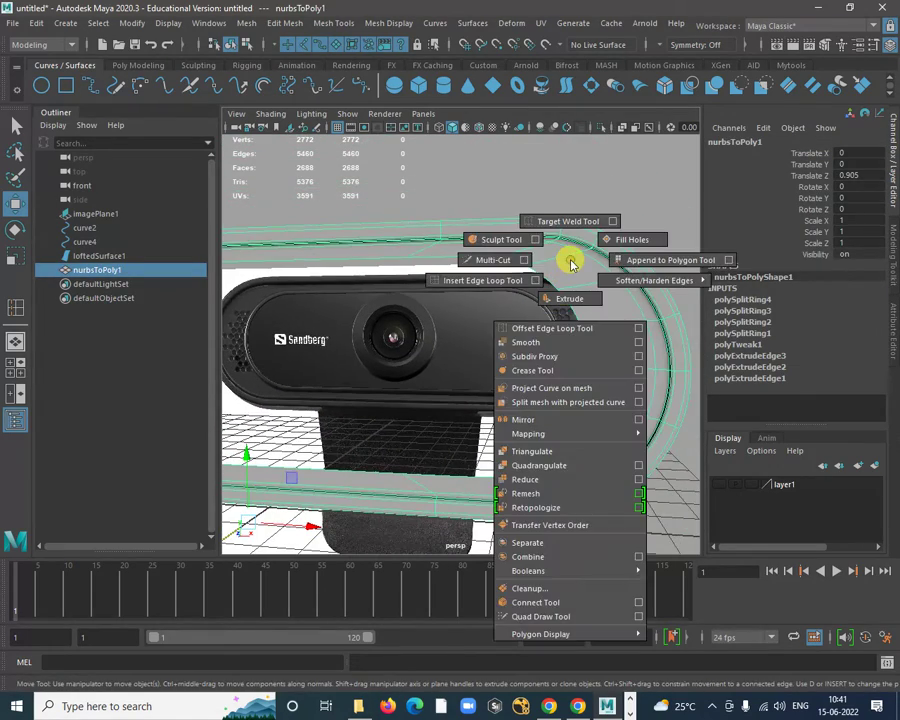
{"action": "left_click", "coordinate": [503, 279]}
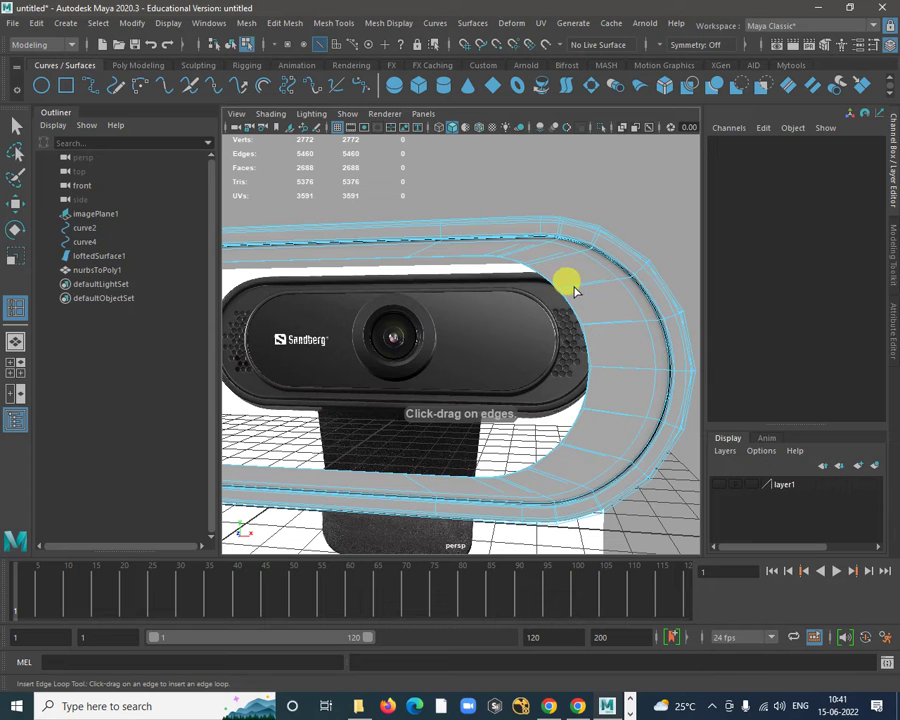
{"action": "scroll", "coordinate": [580, 352], "scroll_direction": "up", "scroll_amount": 3}
{"action": "key", "text": "1"}
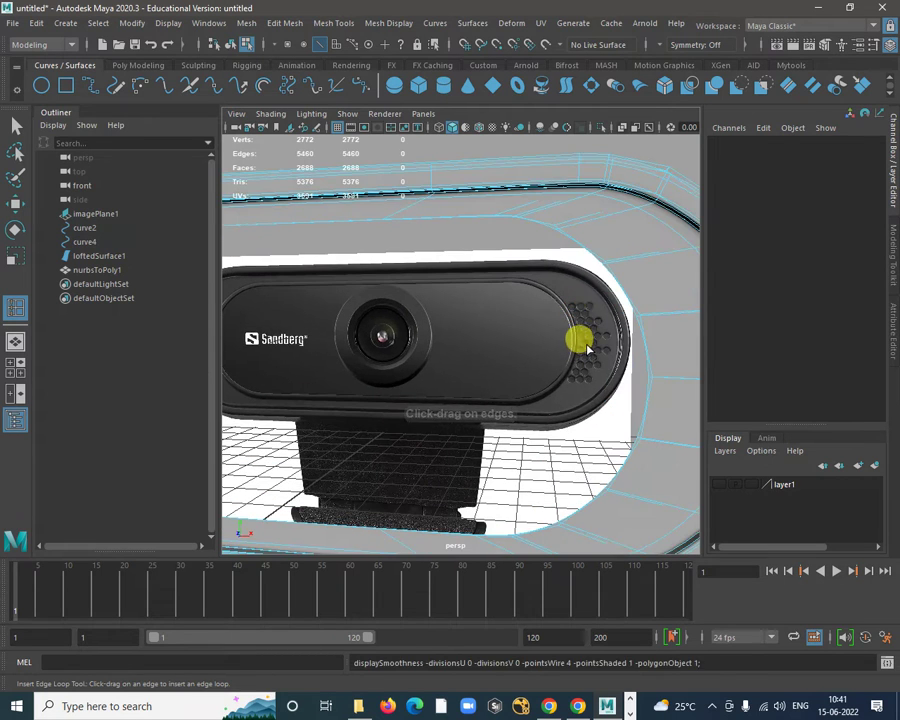
{"action": "left_click", "coordinate": [620, 258]}
{"action": "left_click_drag", "start_coordinate": [625, 261], "coordinate": [618, 271]}
Preview the body smoothed in object mode and examine its front, curved ends and open back.
{"action": "scroll", "coordinate": [676, 394], "scroll_direction": "down", "scroll_amount": 5}
{"action": "left_click_drag", "start_coordinate": [674, 392], "coordinate": [576, 368], "text": "alt"}
{"action": "scroll", "coordinate": [582, 370], "scroll_direction": "up", "scroll_amount": 2}
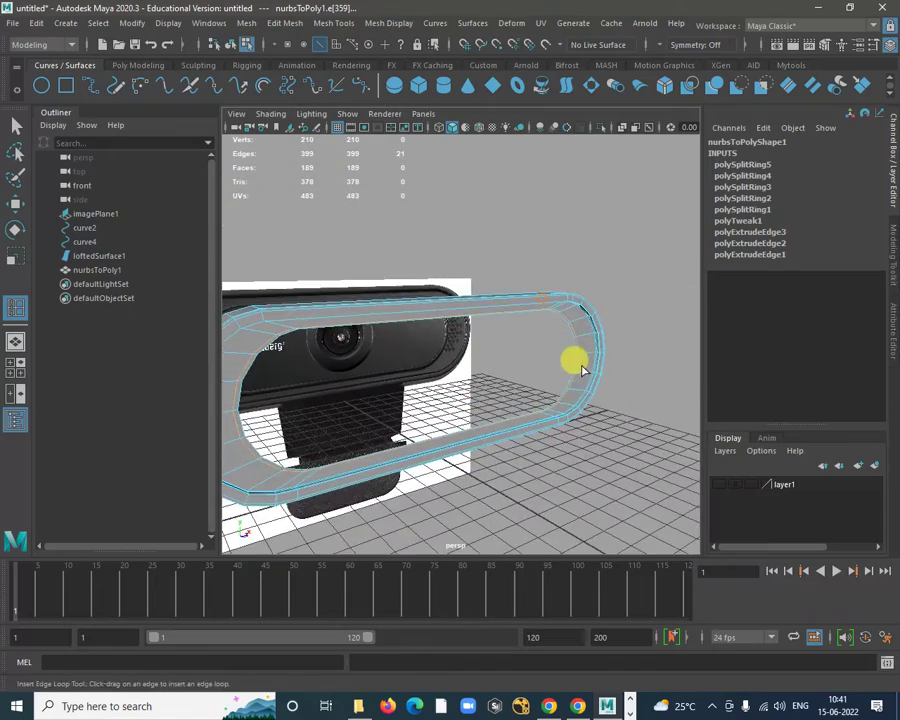
{"action": "middle_click_drag", "start_coordinate": [582, 370], "coordinate": [590, 345], "text": "alt"}
{"action": "key", "text": "w"}
{"action": "right_click_drag", "start_coordinate": [590, 287], "coordinate": [622, 263]}
{"action": "left_click", "coordinate": [600, 302]}
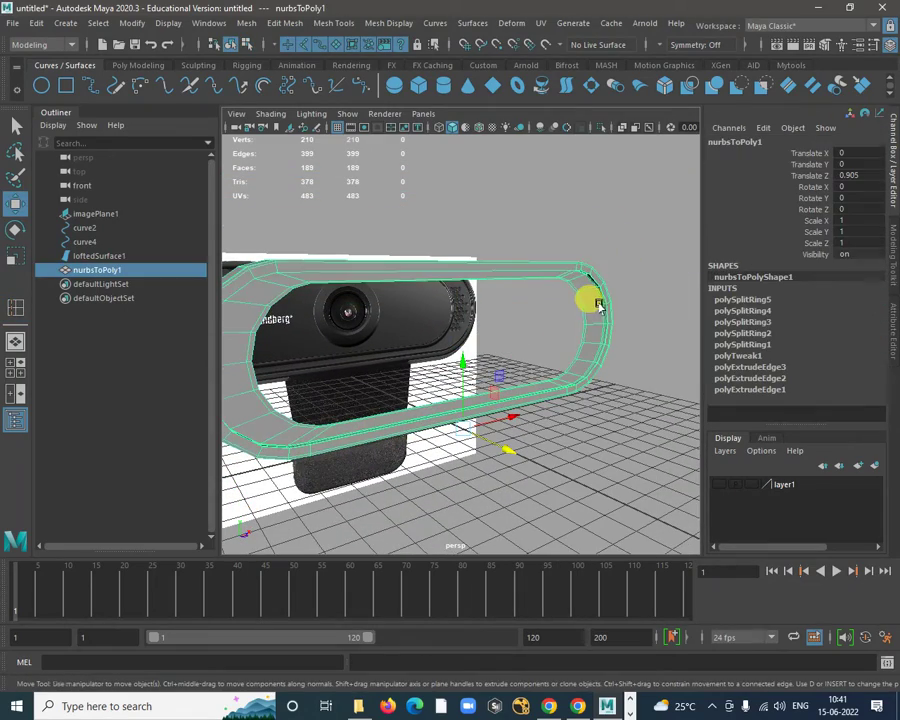
{"action": "key", "text": "3"}
{"action": "left_click", "coordinate": [632, 341]}
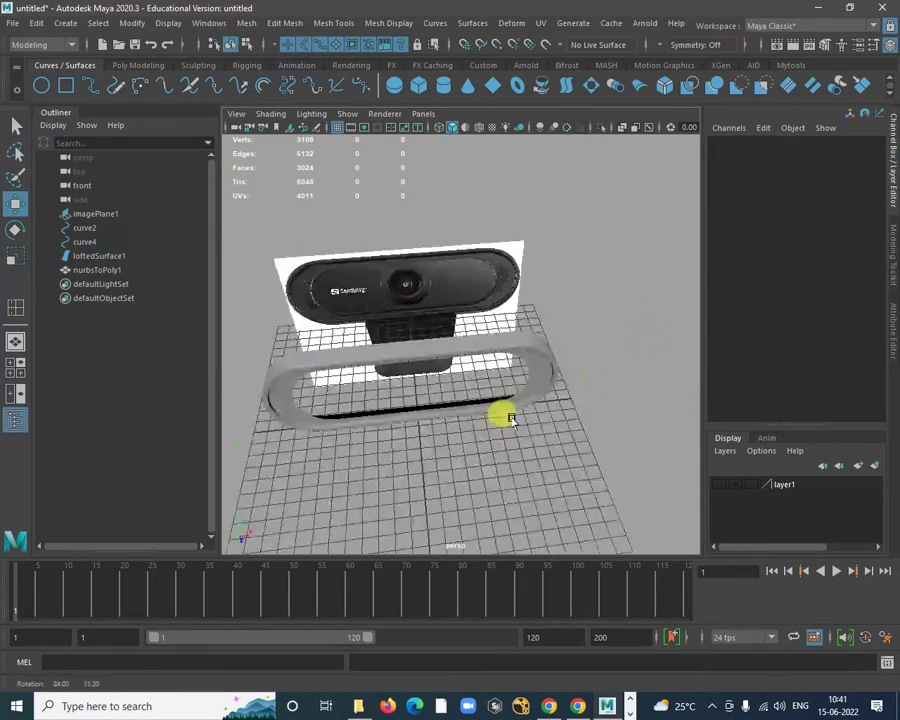
{"action": "left_click_drag", "start_coordinate": [338, 303], "coordinate": [597, 418], "text": "alt"}
{"action": "left_click", "coordinate": [597, 418]}
{"action": "left_click_drag", "start_coordinate": [629, 315], "coordinate": [400, 338], "text": "alt"}
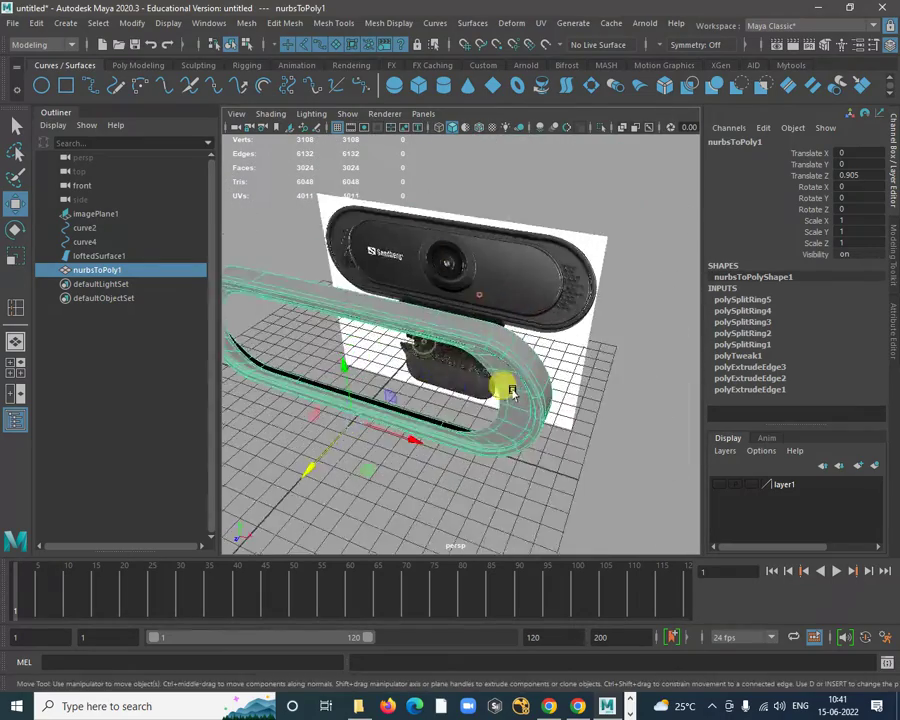
{"action": "left_click_drag", "start_coordinate": [511, 392], "coordinate": [516, 303], "text": "alt"}
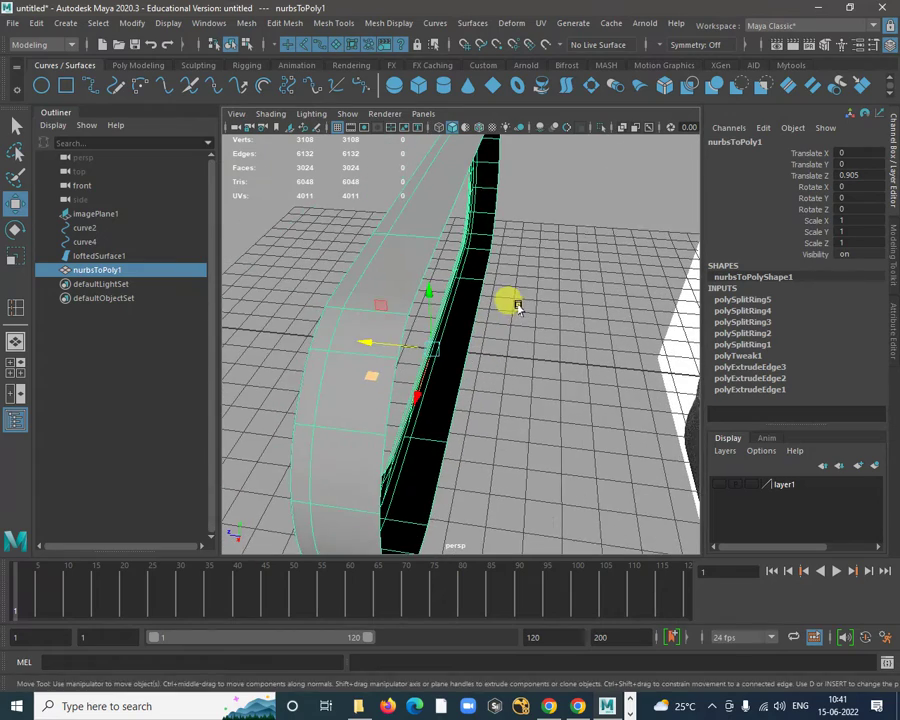
Switch the body to edge selection and select the border edge loop around its open back.
{"action": "right_click", "coordinate": [427, 225]}
{"action": "right_click_drag", "start_coordinate": [428, 226], "coordinate": [429, 186]}
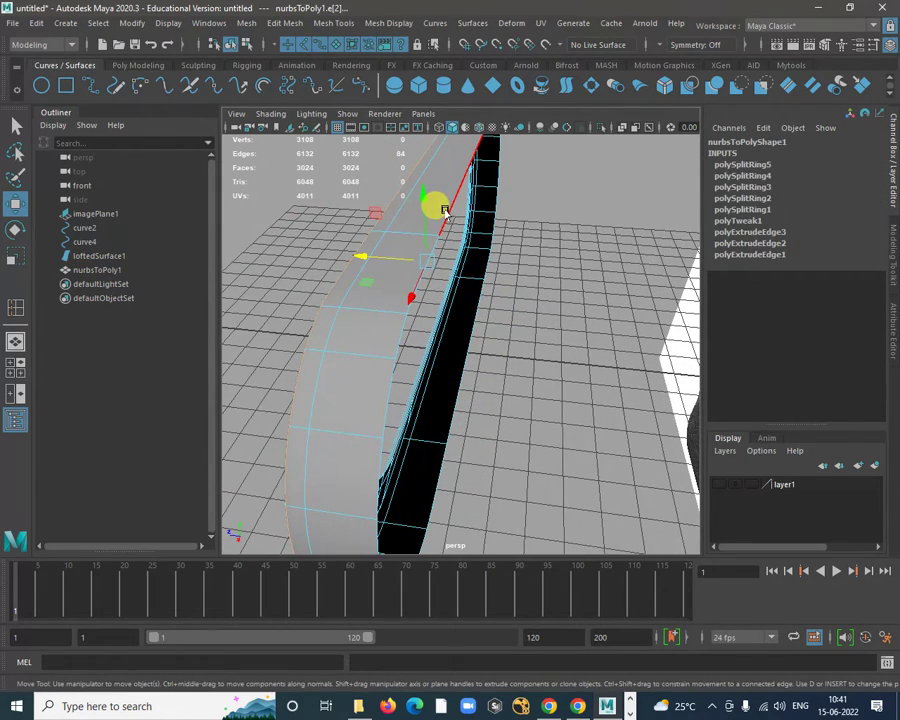
{"action": "scroll", "coordinate": [519, 315], "scroll_direction": "down", "scroll_amount": 2}
{"action": "left_click_drag", "start_coordinate": [416, 281], "coordinate": [568, 398]}
Switch to the browser, examine the front photo and the rotatable product view for the webcam's body depth, and return to Maya.
{"action": "key", "text": "alt+Tab"}
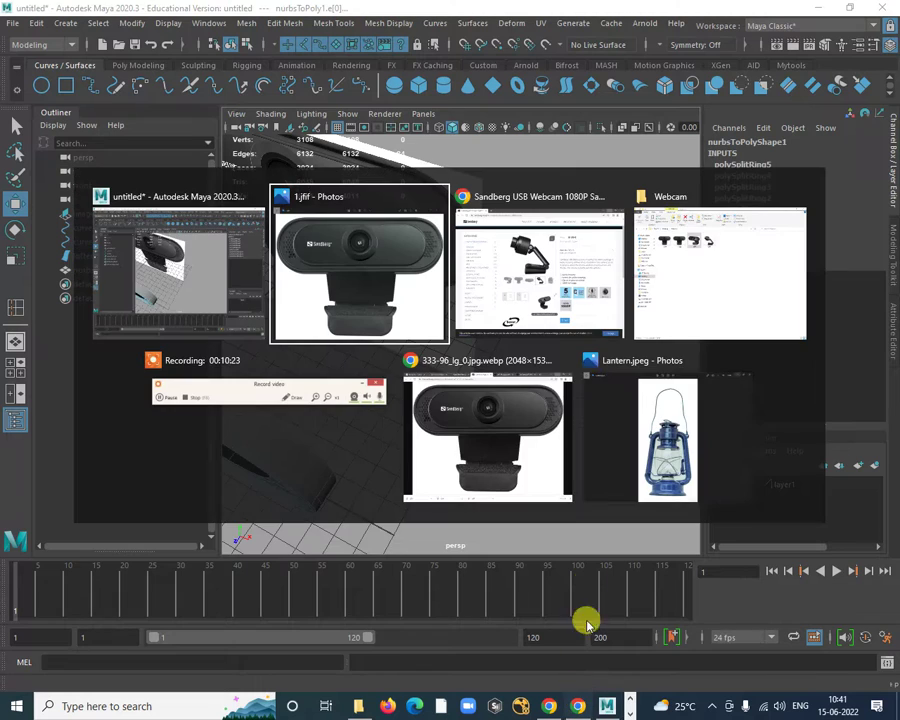
{"action": "left_click", "coordinate": [499, 410]}
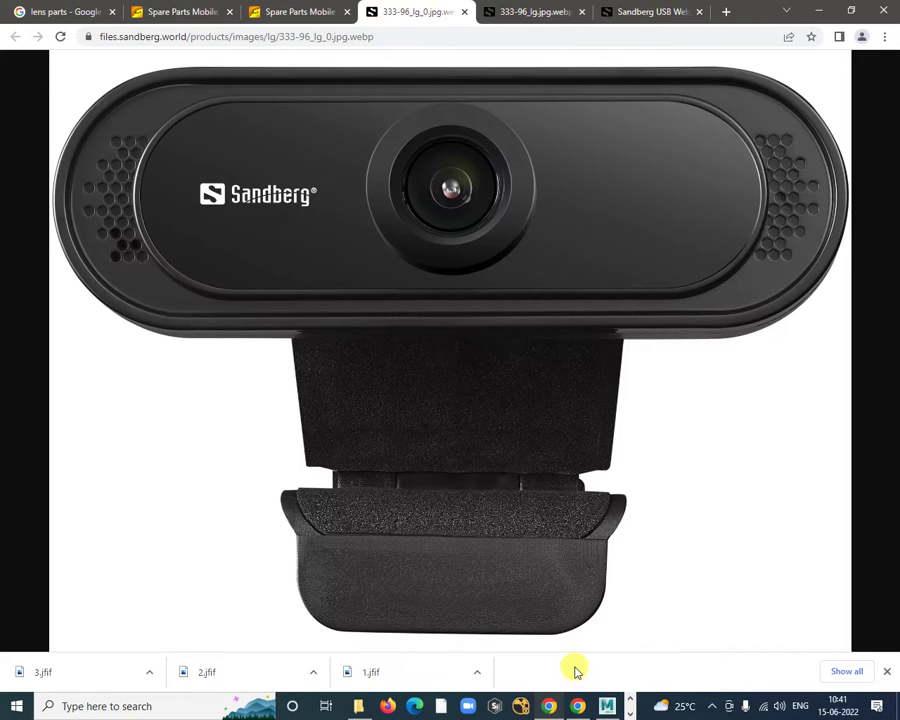
{"action": "key", "text": "alt+Tab"}
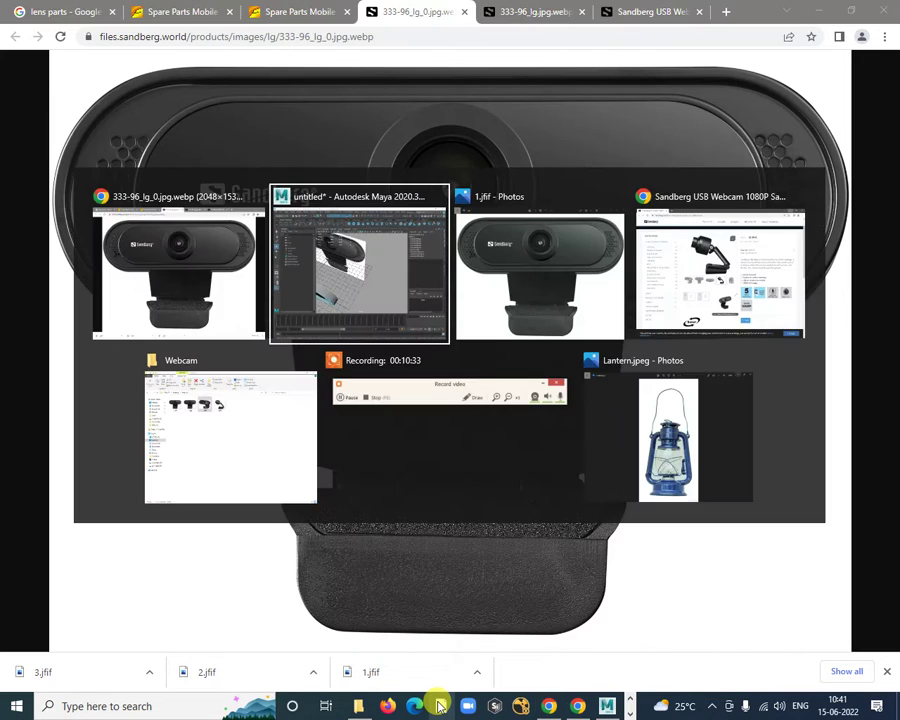
{"action": "key", "text": "alt+Tab"}
{"action": "key", "text": "alt+Tab"}
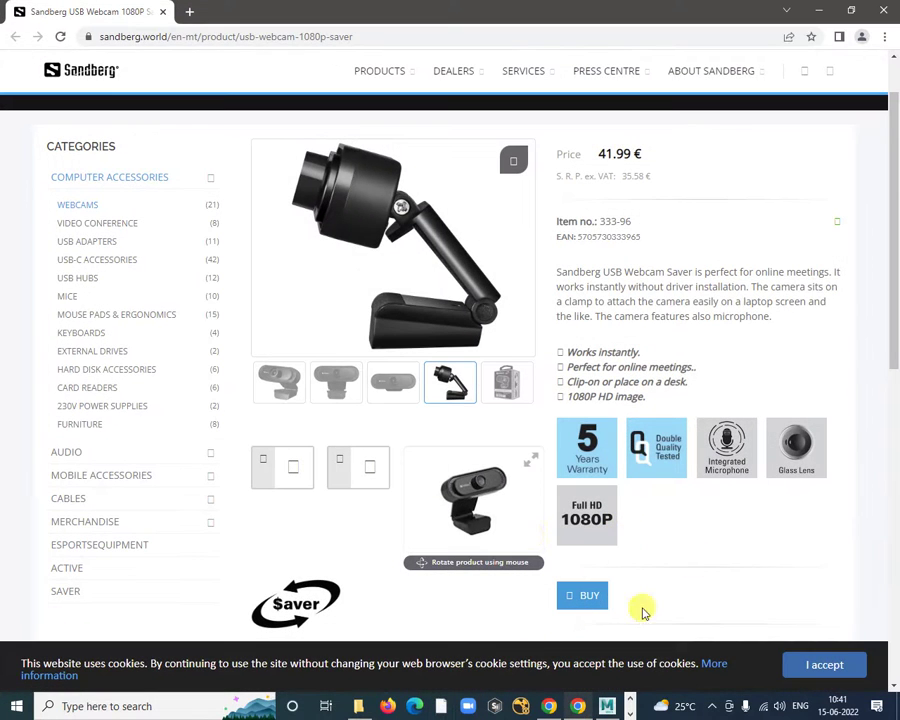
{"action": "left_click", "coordinate": [527, 478]}
{"action": "left_click_drag", "start_coordinate": [528, 336], "coordinate": [386, 334]}
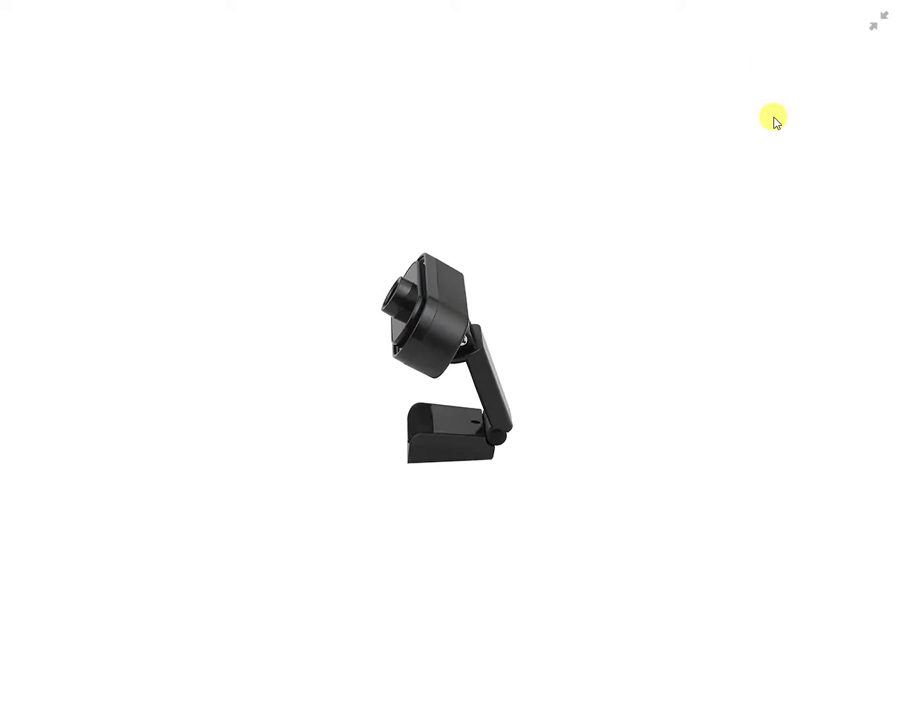
{"action": "key", "text": "alt+Tab"}
{"action": "left_click", "coordinate": [583, 245]}
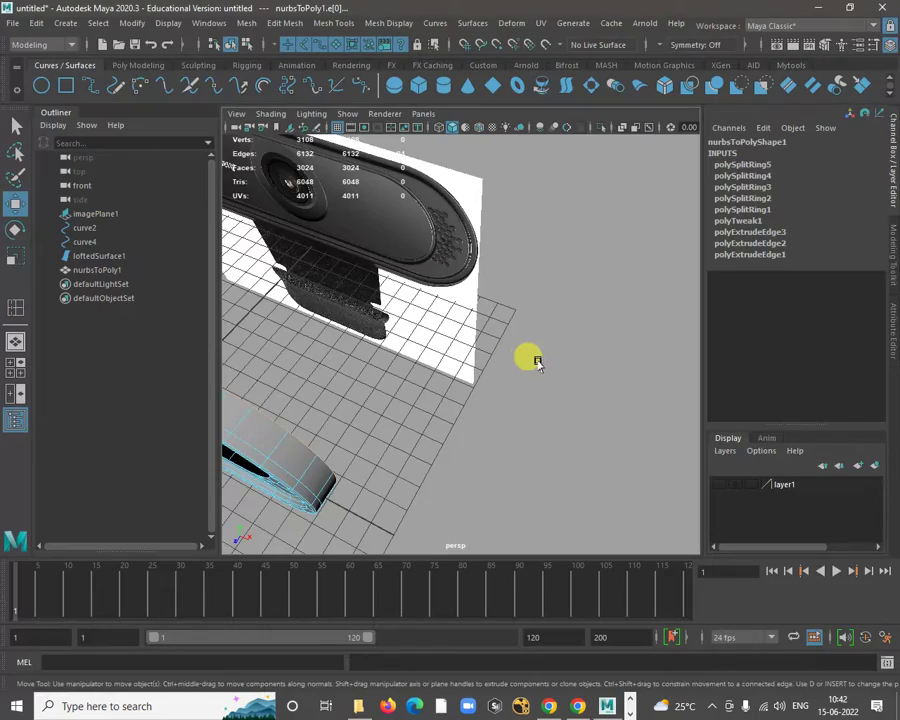
Try extruding the open back's border edges backward by about 2.079 in Z and undo the extrusion.
{"action": "left_click_drag", "start_coordinate": [528, 357], "coordinate": [512, 287], "text": "alt"}
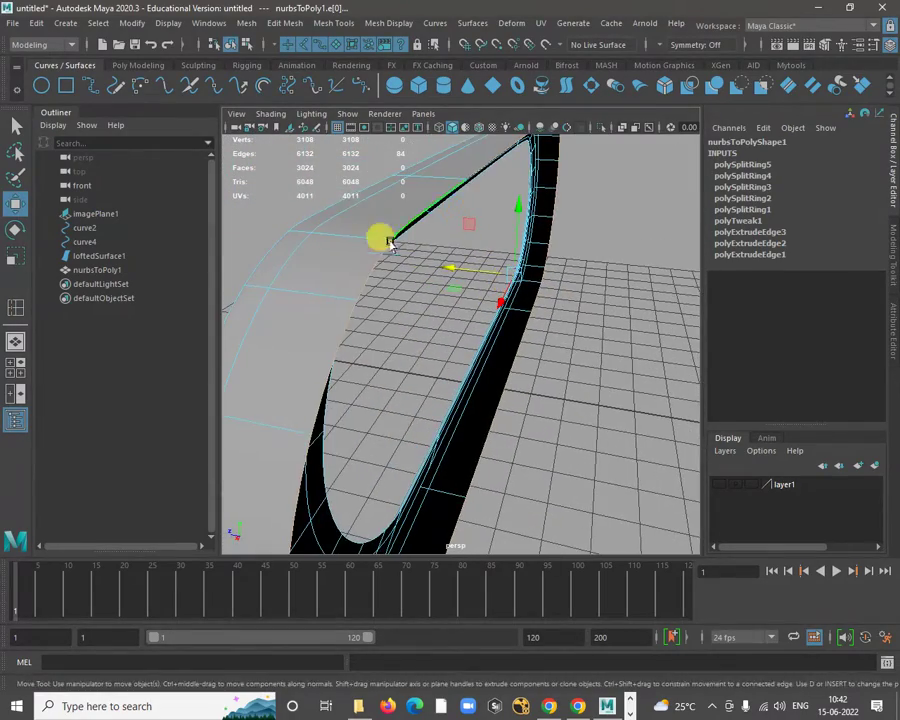
{"action": "left_click_drag", "start_coordinate": [390, 243], "coordinate": [450, 280], "text": "alt"}
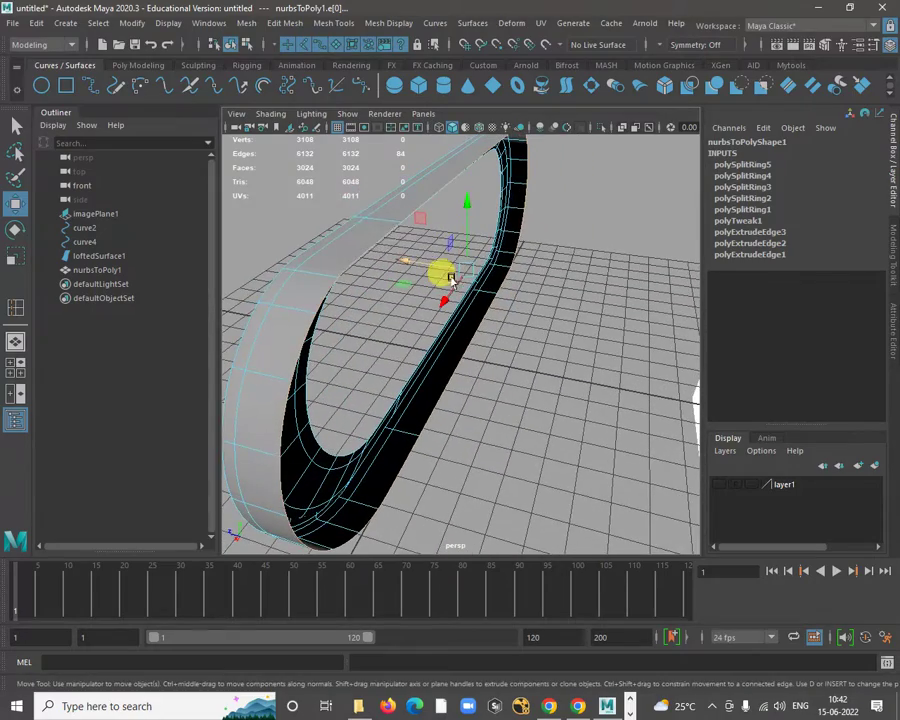
{"action": "left_click_drag", "start_coordinate": [540, 297], "coordinate": [301, 197], "text": "alt"}
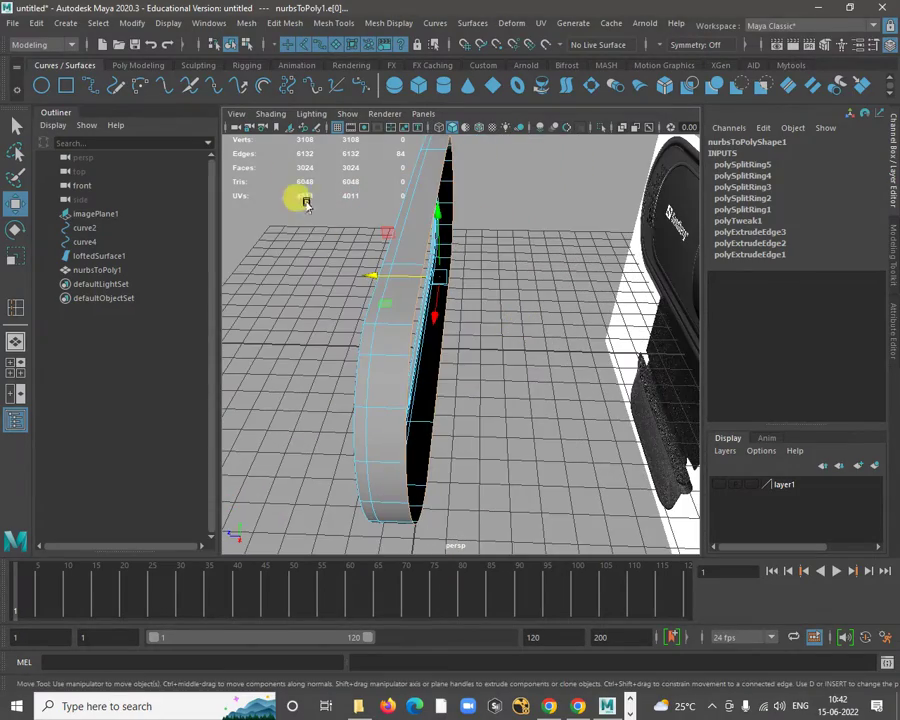
{"action": "right_click_drag", "start_coordinate": [528, 183], "coordinate": [535, 222]}
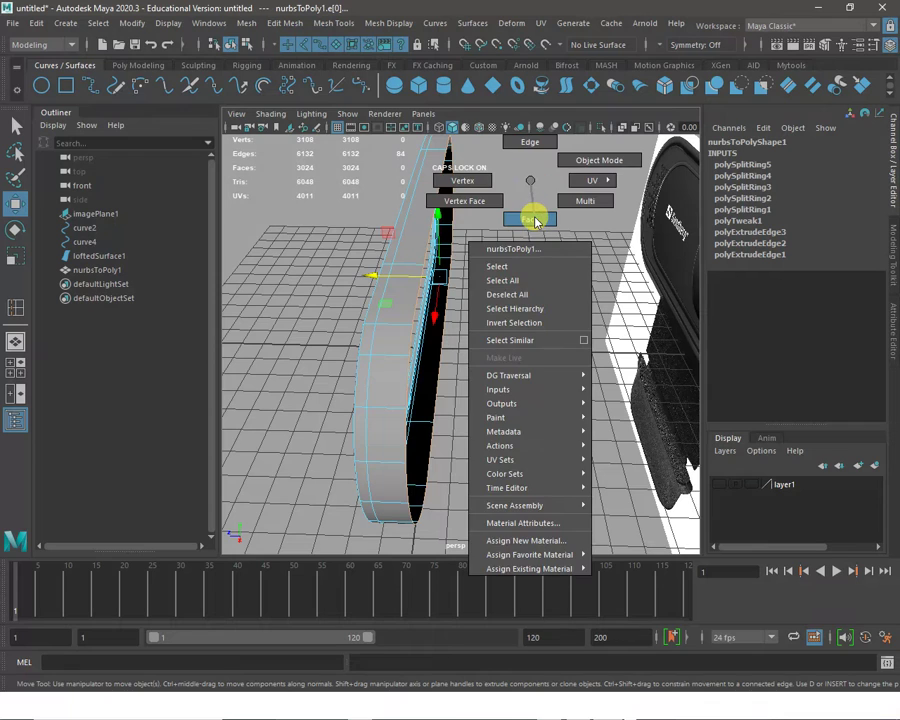
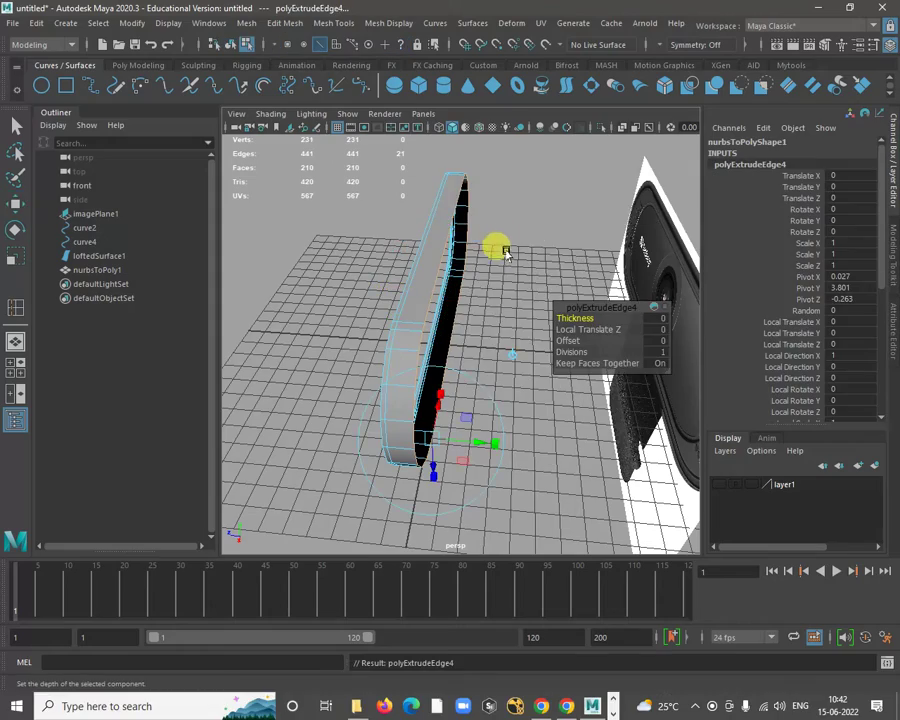
{"action": "mouse_move", "coordinate": [503, 388]}
{"action": "left_mouse_down", "text": "alt"}
{"action": "mouse_move", "coordinate": [492, 342]}
{"action": "mouse_move", "coordinate": [503, 374]}
{"action": "left_mouse_up", "text": "alt"}
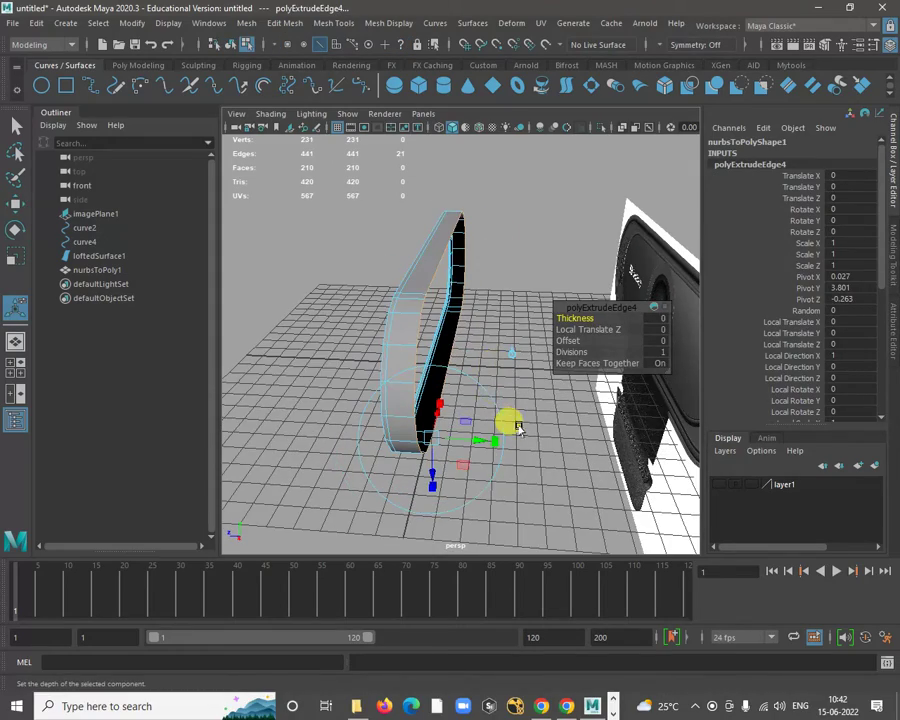
{"action": "left_click_drag", "start_coordinate": [478, 316], "coordinate": [421, 261], "text": "alt"}
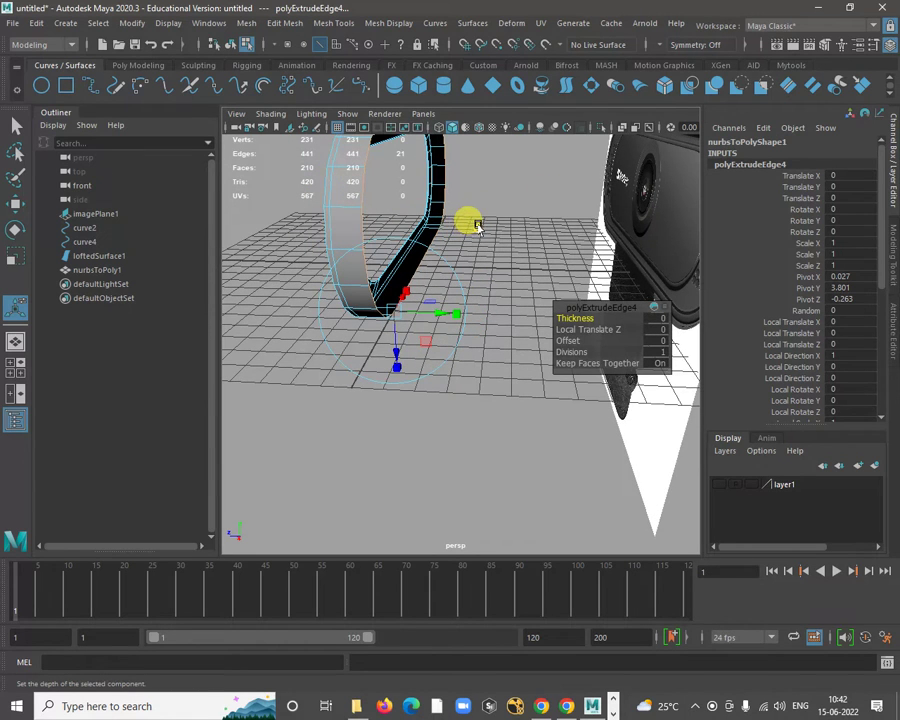
{"action": "left_click_drag", "start_coordinate": [476, 230], "coordinate": [405, 196], "text": "alt"}
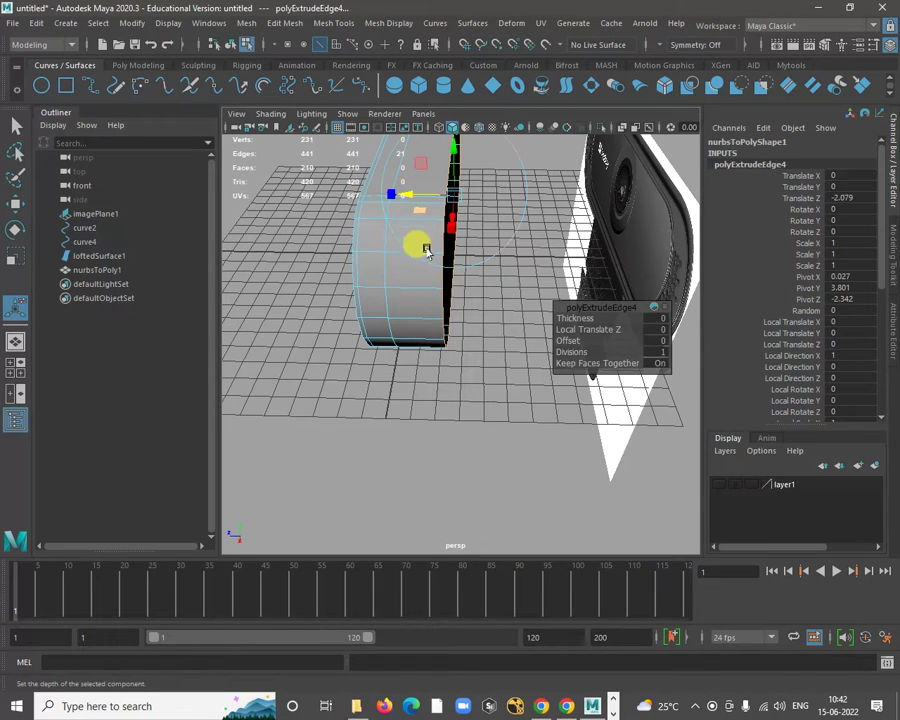
{"action": "key", "text": "ctrl+z"}
{"action": "key", "text": "ctrl+z"}
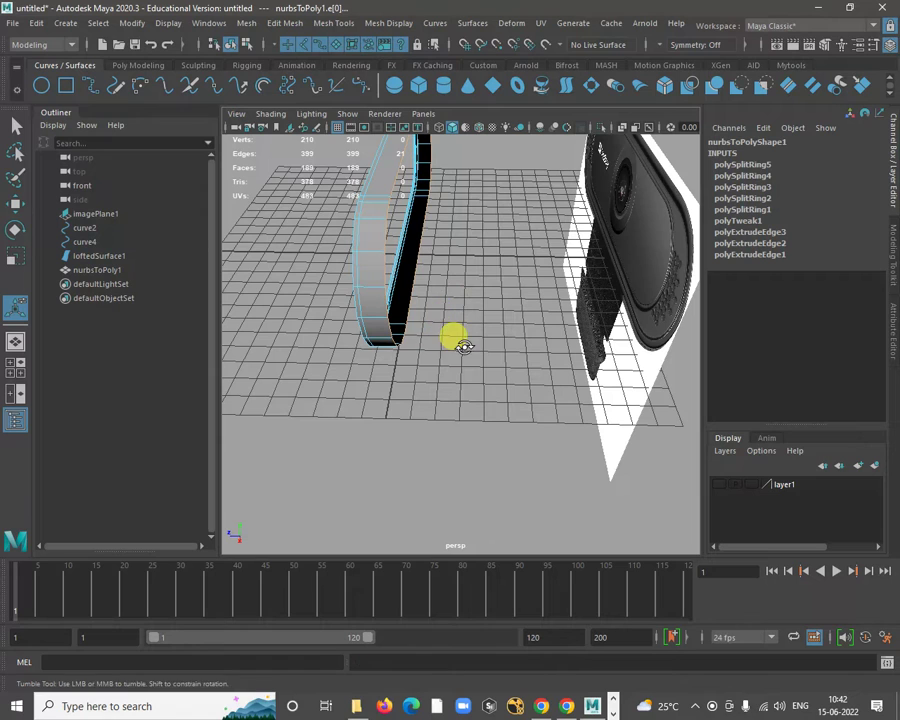
Extrude the open back's border edges again and pull them backward by about 2.44 in local Y for the body's depth.
{"action": "right_click_drag", "start_coordinate": [498, 234], "coordinate": [508, 268], "text": "shift"}
{"action": "left_click_drag", "start_coordinate": [468, 281], "coordinate": [458, 341], "text": "alt"}
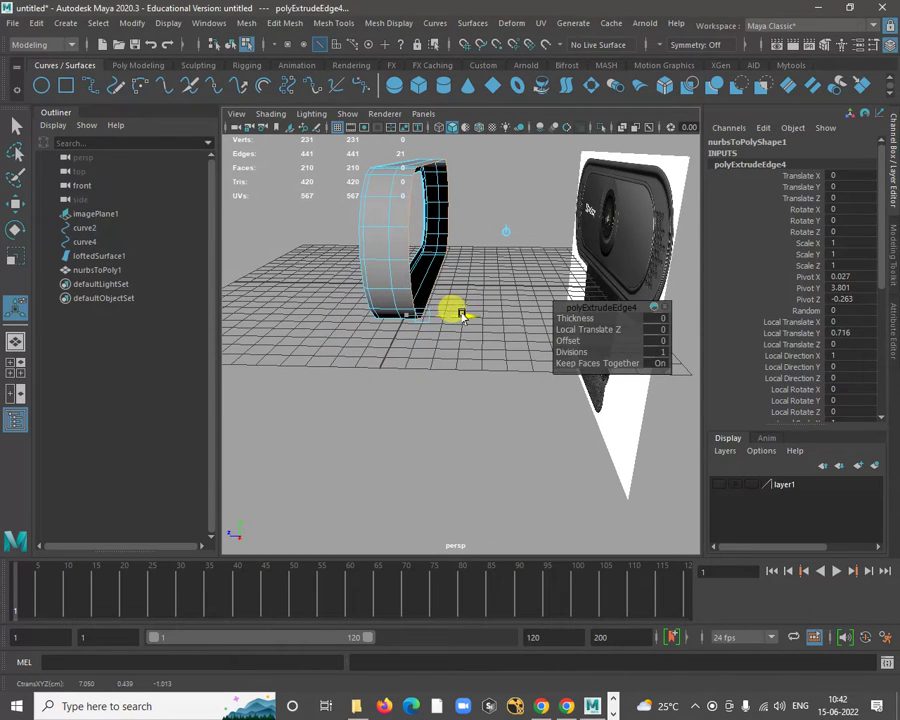
{"action": "left_click_drag", "start_coordinate": [491, 305], "coordinate": [390, 400], "text": "alt"}
{"action": "key", "text": "ctrl+z"}
{"action": "key", "text": "ctrl+z"}
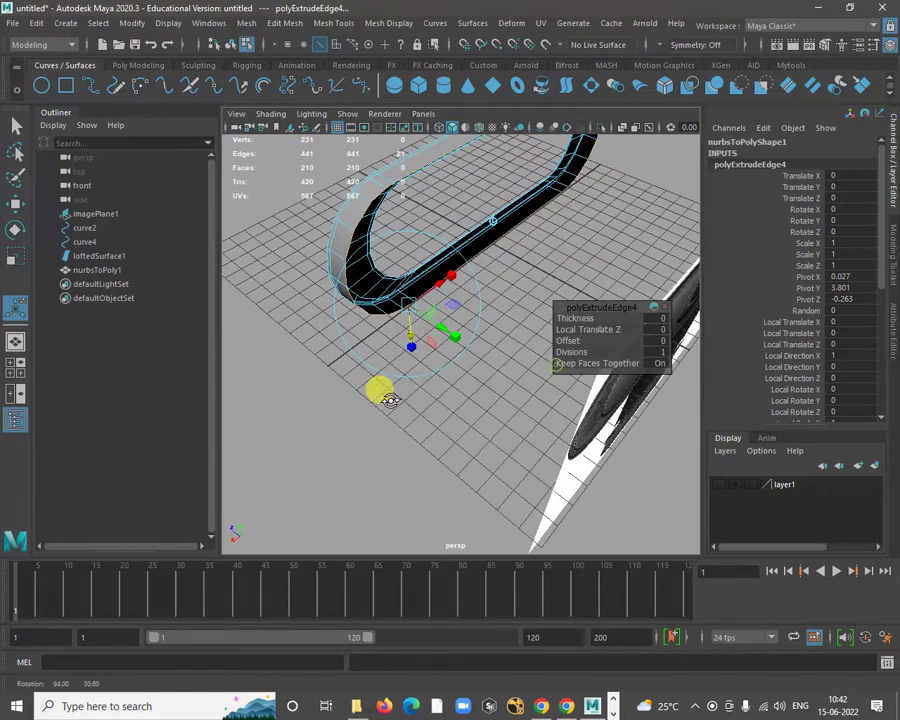
{"action": "left_click_drag", "start_coordinate": [466, 268], "coordinate": [483, 263]}
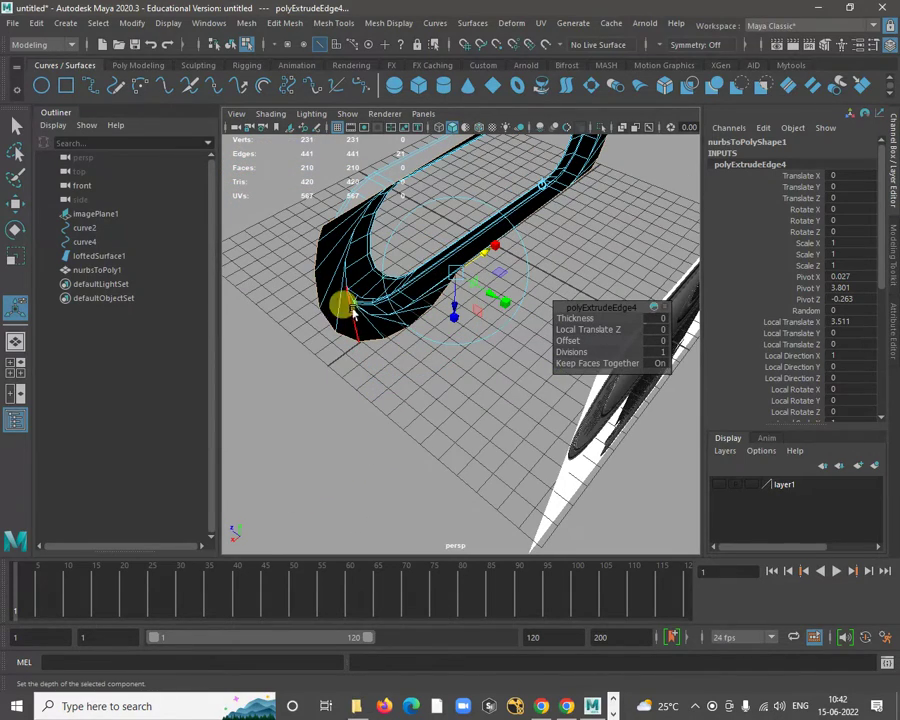
{"action": "left_click_drag", "start_coordinate": [395, 303], "coordinate": [486, 347], "text": "alt"}
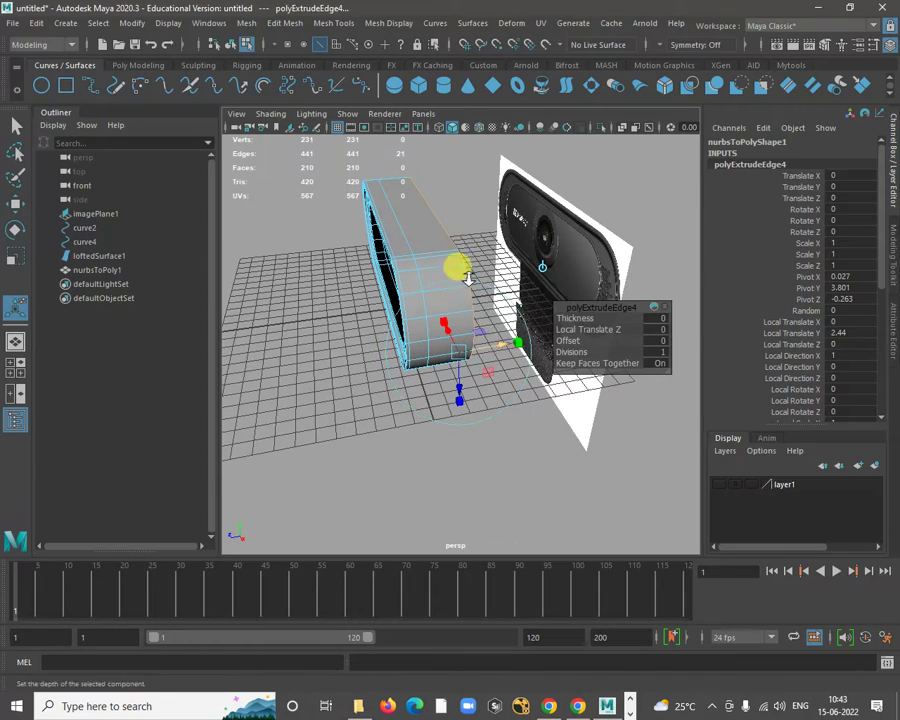
Select the ring of faces formed by the rearmost extrusion of the body and extract them into a separate piece.
{"action": "left_click_drag", "start_coordinate": [467, 278], "coordinate": [430, 233], "text": "alt"}
{"action": "key", "text": "w"}
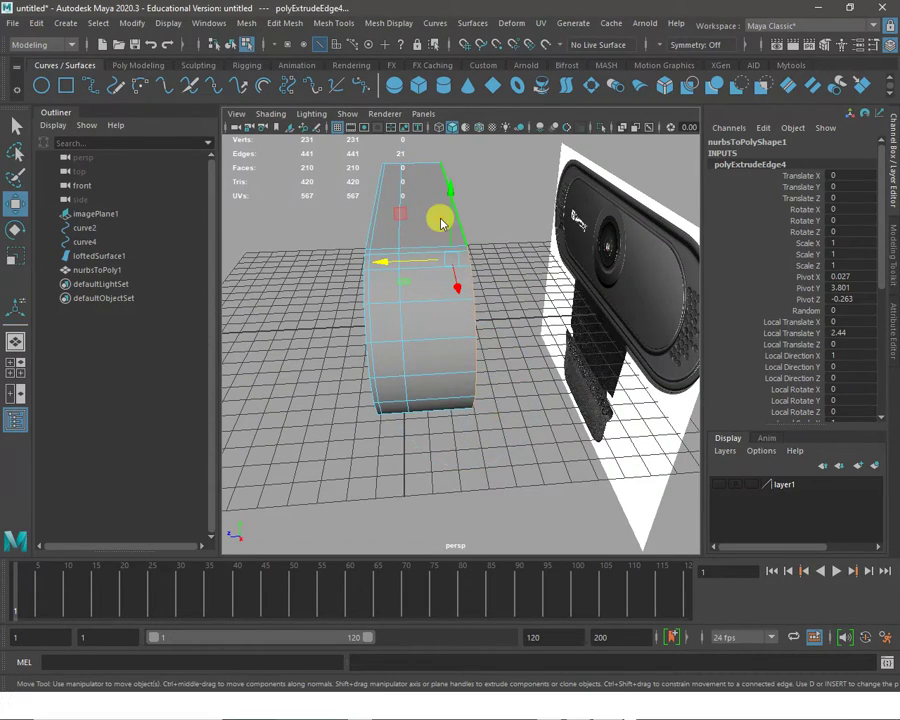
{"action": "right_click_drag", "start_coordinate": [440, 220], "coordinate": [428, 258]}
{"action": "right_click_drag", "start_coordinate": [488, 353], "coordinate": [434, 390], "text": "alt"}
{"action": "left_click_drag", "start_coordinate": [434, 390], "coordinate": [423, 338], "text": "alt"}
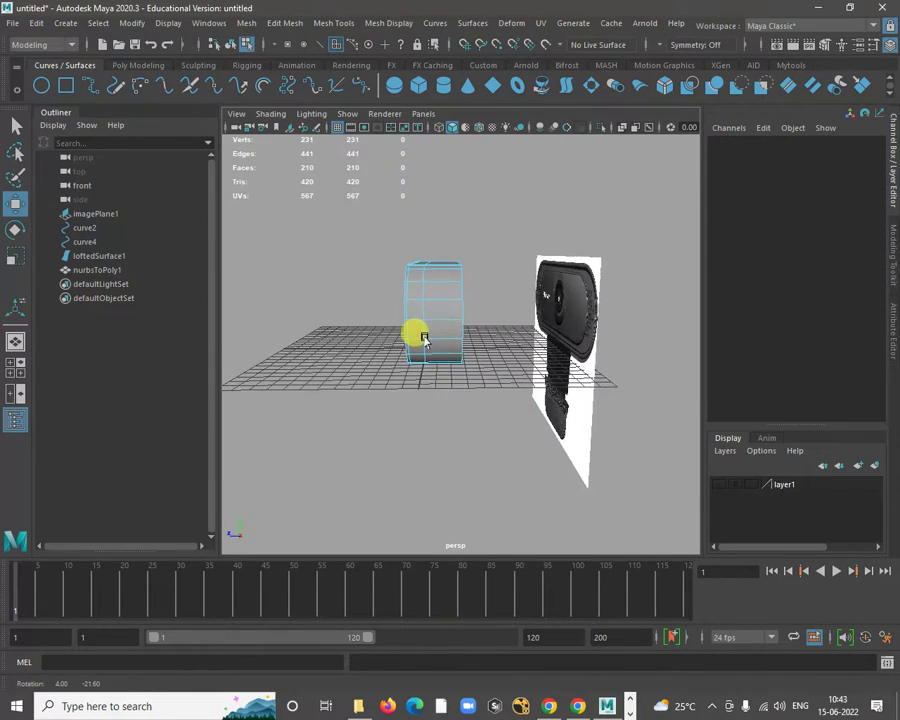
{"action": "left_click", "coordinate": [448, 347]}
{"action": "left_click_drag", "start_coordinate": [434, 418], "coordinate": [408, 201], "text": "alt"}
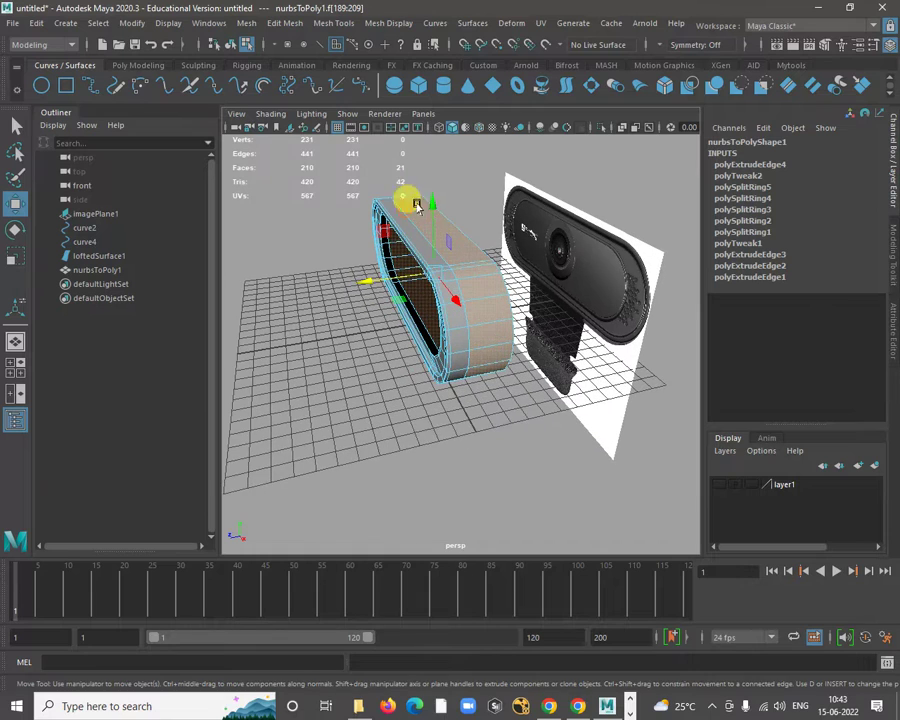
{"action": "right_click", "coordinate": [463, 168], "text": "shift"}
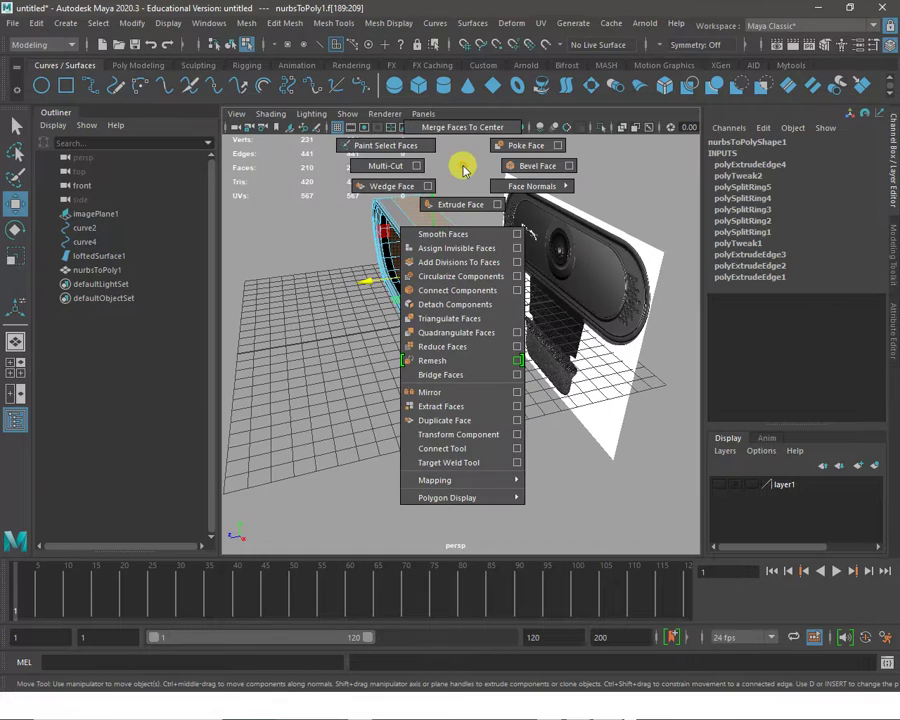
{"action": "left_click", "coordinate": [466, 414]}
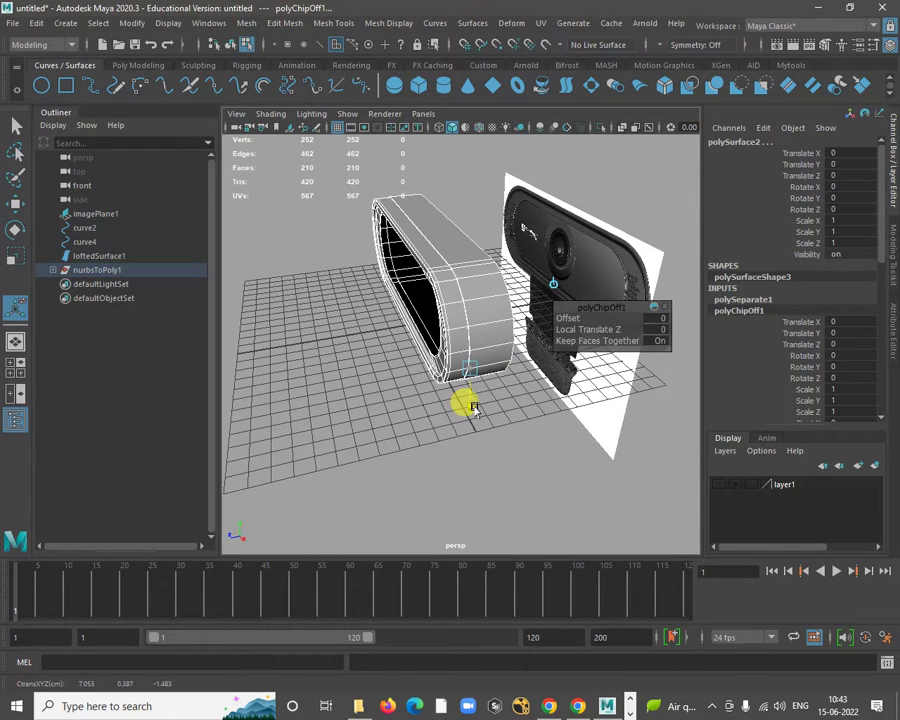
Offset the extracted back faces slightly to open a narrow gap at the seam with the front piece.
{"action": "left_click_drag", "start_coordinate": [478, 408], "coordinate": [332, 424], "text": "alt"}
{"action": "left_click", "coordinate": [416, 389]}
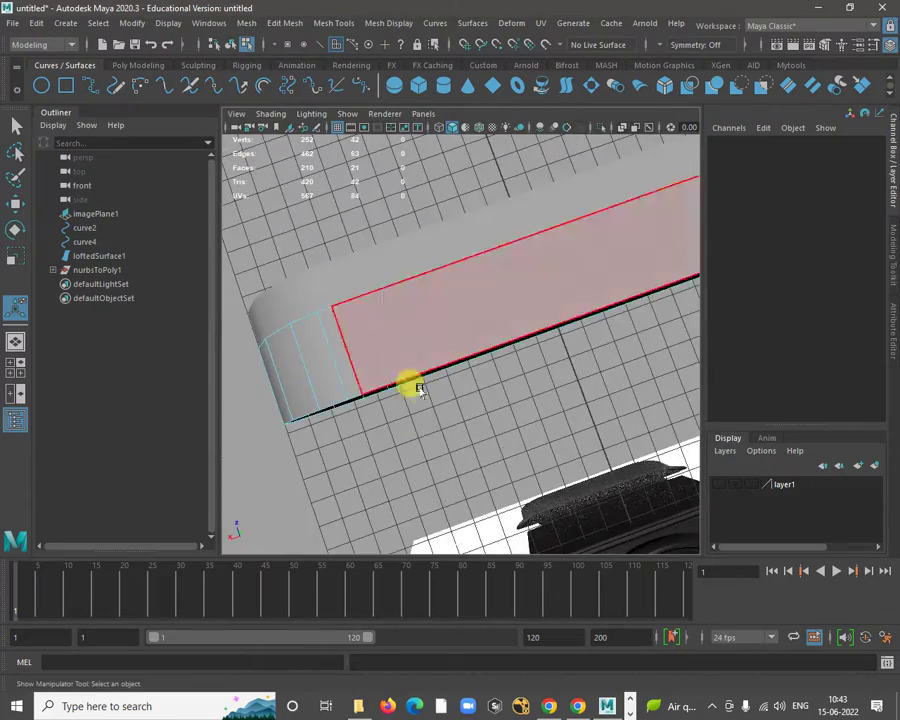
{"action": "left_click_drag", "start_coordinate": [450, 392], "coordinate": [578, 344], "text": "alt"}
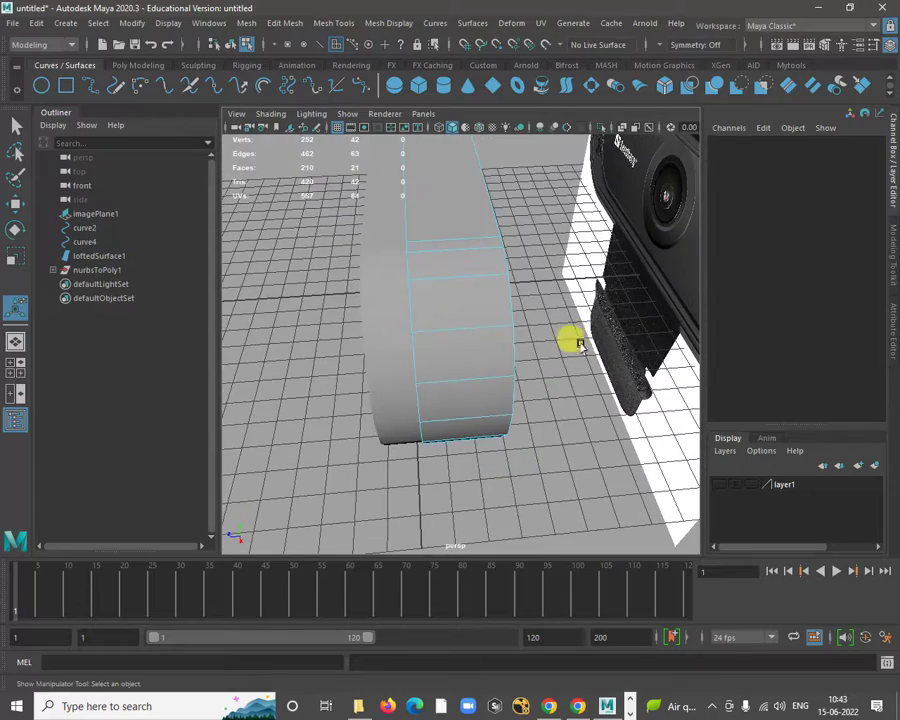
{"action": "key", "text": "ctrl+z"}
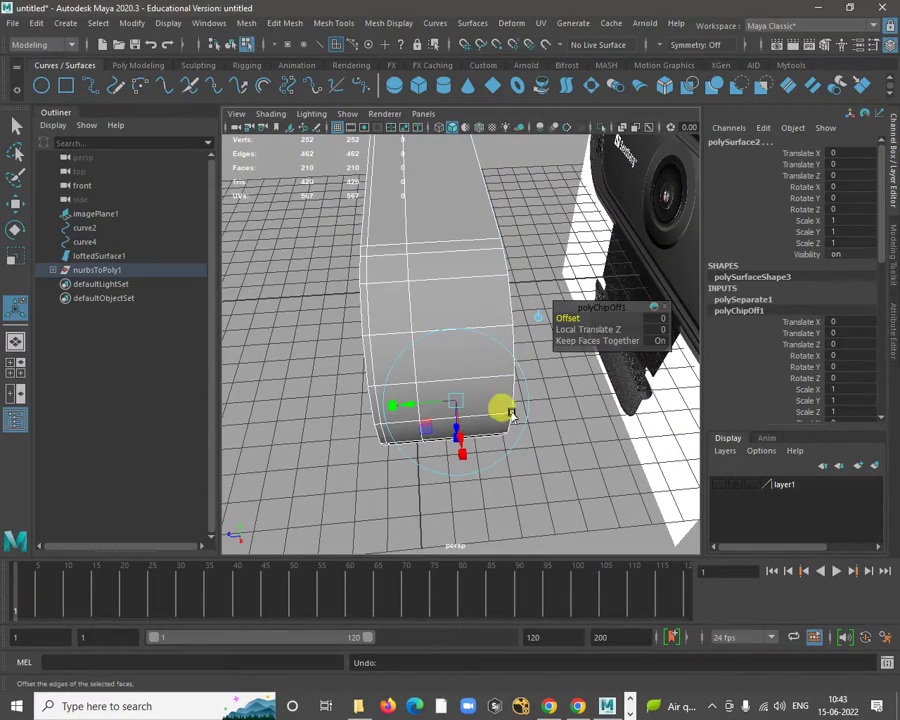
{"action": "left_click_drag", "start_coordinate": [510, 413], "coordinate": [470, 281], "text": "alt"}
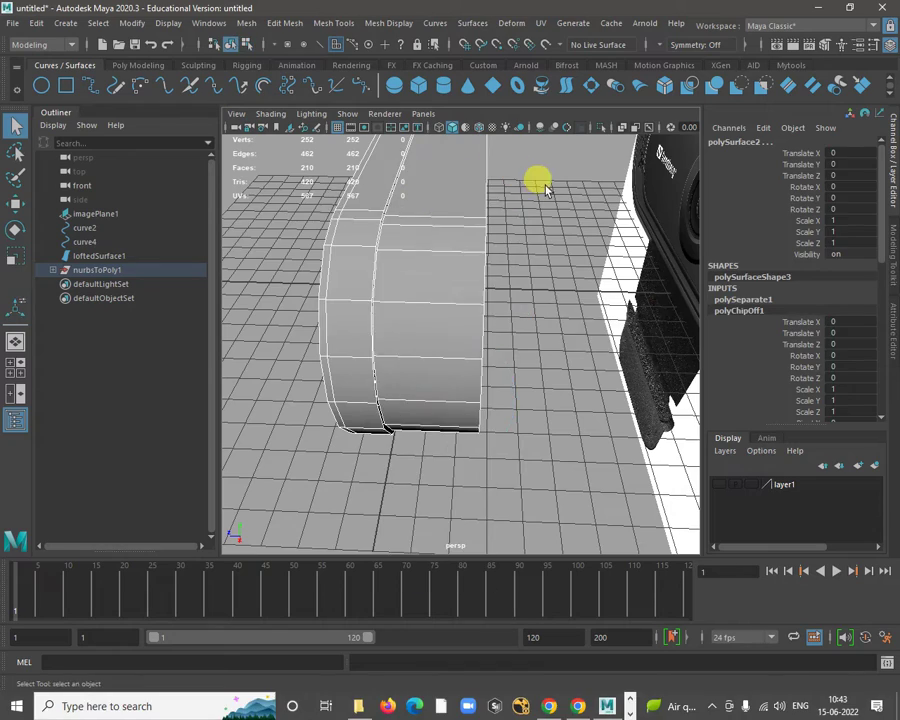
Switch the front piece to edge selection and select its border edge loop along the seam.
{"action": "left_click_drag", "start_coordinate": [538, 183], "coordinate": [461, 279], "text": "alt"}
{"action": "middle_click_drag", "start_coordinate": [462, 279], "coordinate": [495, 330], "text": "alt"}
{"action": "right_click_drag", "start_coordinate": [472, 251], "coordinate": [497, 323], "text": "alt"}
{"action": "left_click", "coordinate": [476, 250]}
{"action": "right_click_drag", "start_coordinate": [486, 245], "coordinate": [486, 200]}
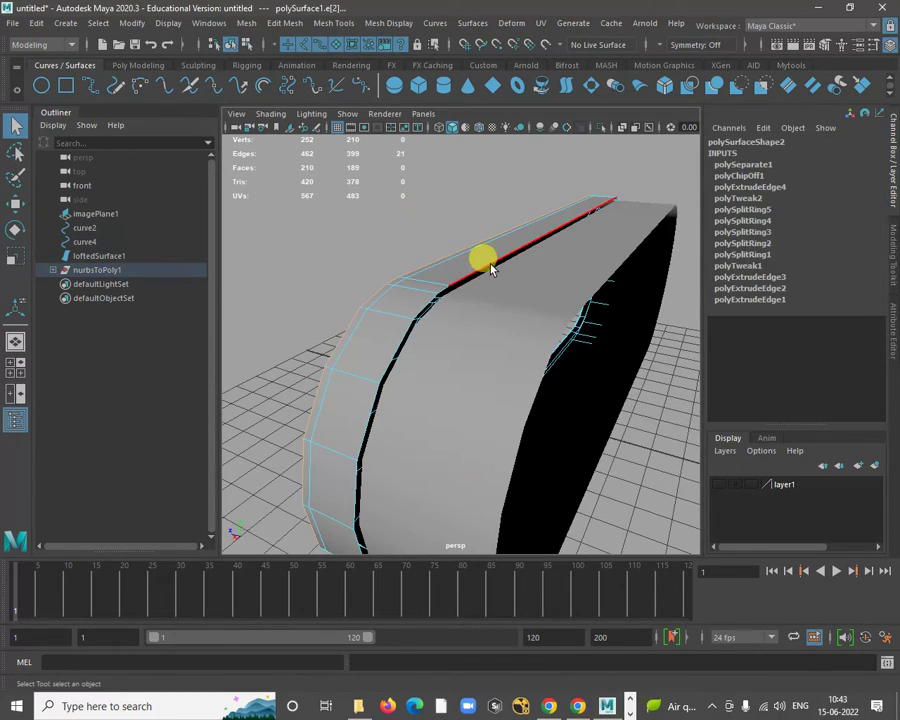
{"action": "mouse_move", "coordinate": [490, 268]}
{"action": "left_mouse_down", "text": "alt"}
{"action": "mouse_move", "coordinate": [490, 323]}
{"action": "mouse_move", "coordinate": [485, 290]}
{"action": "left_mouse_up", "text": "alt"}
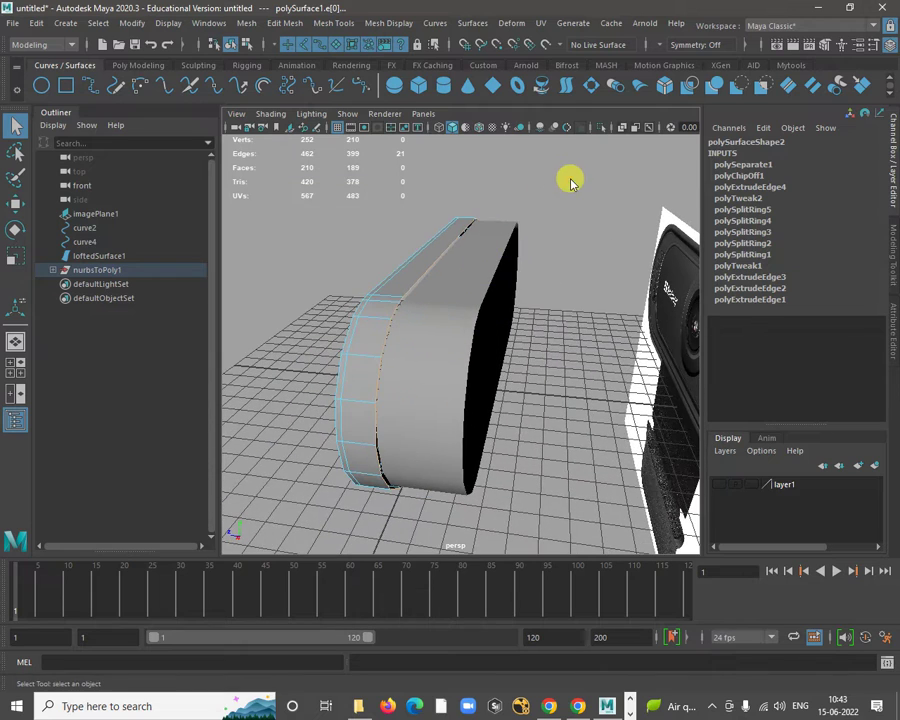
Extrude the front piece's seam border edges inward with a thickness of -0.4.
{"action": "right_click_drag", "start_coordinate": [570, 179], "coordinate": [562, 219], "text": "shift"}
{"action": "right_click_drag", "start_coordinate": [505, 268], "coordinate": [511, 311], "text": "alt"}
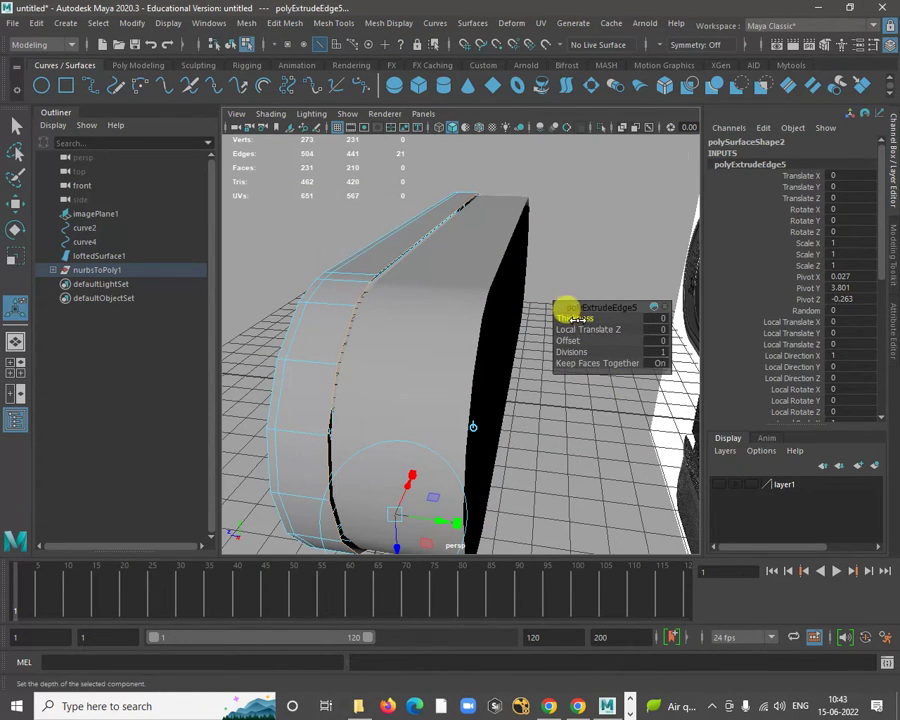
{"action": "left_click_drag", "start_coordinate": [580, 318], "coordinate": [575, 317]}
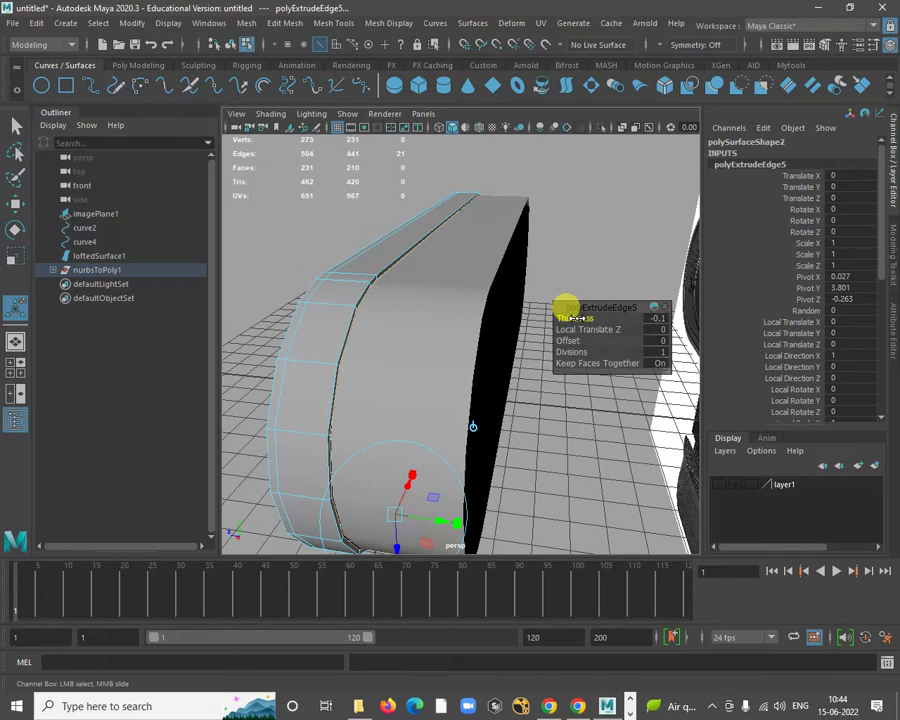
{"action": "left_click_drag", "start_coordinate": [486, 360], "coordinate": [480, 258], "text": "alt"}
{"action": "left_click_drag", "start_coordinate": [578, 320], "coordinate": [580, 325]}
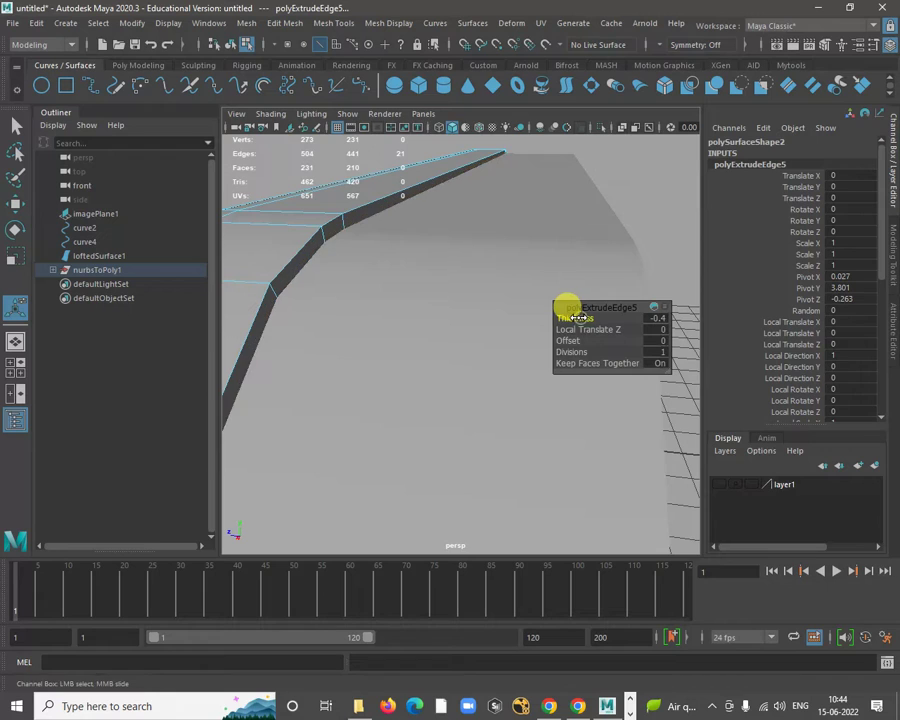
{"action": "left_click_drag", "start_coordinate": [511, 334], "coordinate": [408, 309], "text": "alt"}
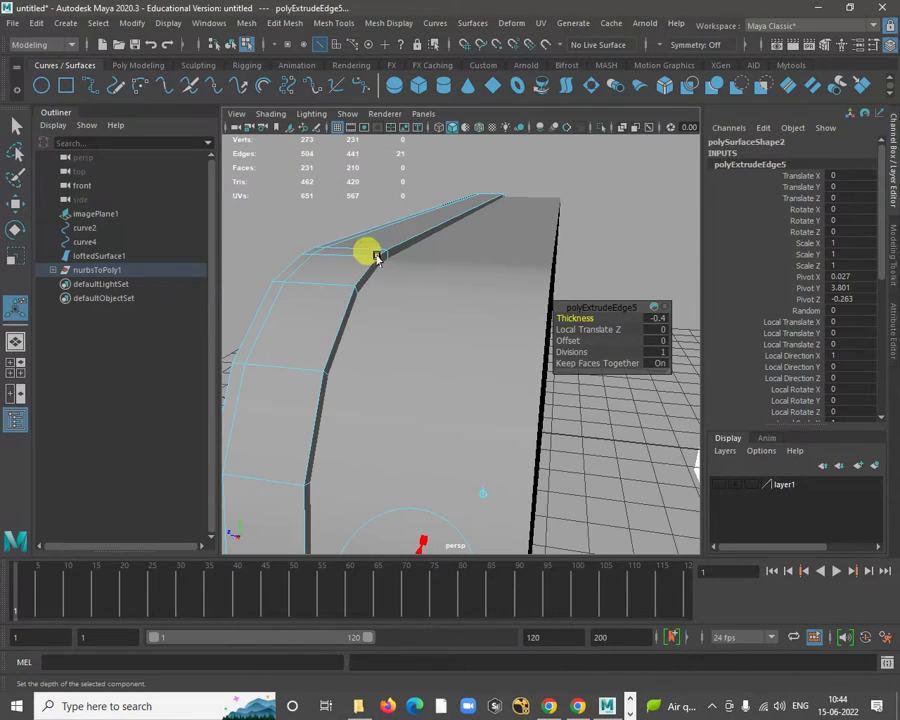
Insert three supporting edge loops on the front piece, around the seam corner and across the extruded inner lip.
{"action": "right_click_drag", "start_coordinate": [377, 258], "coordinate": [408, 215]}
{"action": "left_click_drag", "start_coordinate": [458, 321], "coordinate": [400, 236], "text": "alt"}
{"action": "scroll", "coordinate": [398, 234], "scroll_direction": "up", "scroll_amount": 3}
{"action": "middle_click_drag", "start_coordinate": [398, 234], "coordinate": [510, 310], "text": "alt"}
{"action": "scroll", "coordinate": [444, 217], "scroll_direction": "up", "scroll_amount": 2}
{"action": "middle_click_drag", "start_coordinate": [450, 225], "coordinate": [515, 271], "text": "alt"}
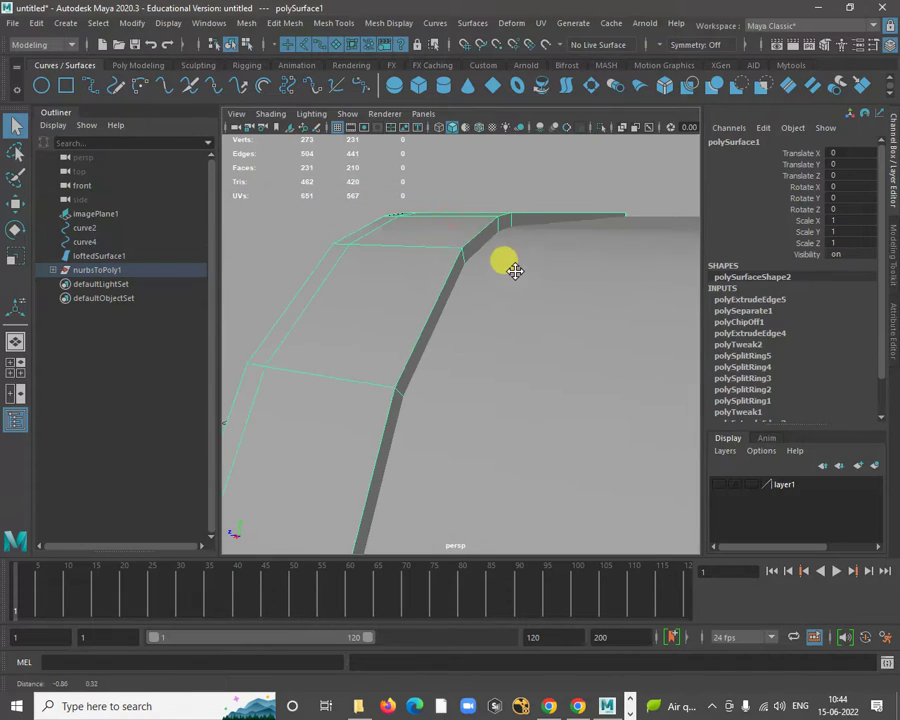
{"action": "right_click_drag", "start_coordinate": [515, 271], "coordinate": [430, 248], "text": "alt"}
{"action": "right_click_drag", "start_coordinate": [434, 204], "coordinate": [344, 220], "text": "shift"}
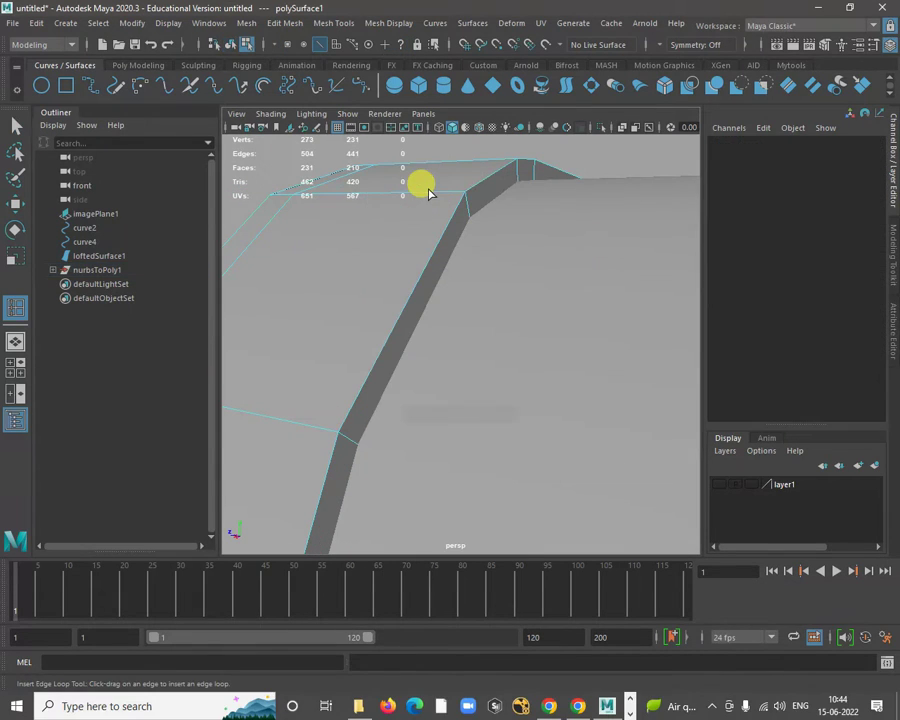
{"action": "left_click_drag", "start_coordinate": [432, 192], "coordinate": [470, 217]}
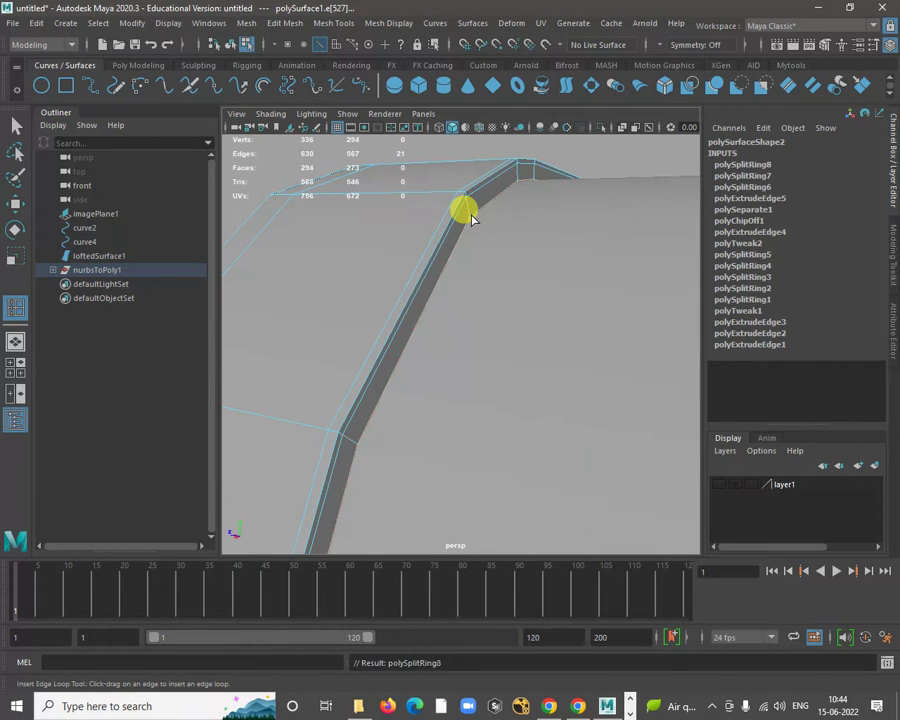
Return the front piece to object selection and display it with smooth mesh preview.
{"action": "scroll", "coordinate": [540, 273], "scroll_direction": "down", "scroll_amount": 5}
{"action": "left_click_drag", "start_coordinate": [540, 273], "coordinate": [564, 302], "text": "alt"}
{"action": "key", "text": "w"}
{"action": "right_click_drag", "start_coordinate": [528, 250], "coordinate": [551, 236]}
{"action": "left_click", "coordinate": [550, 237]}
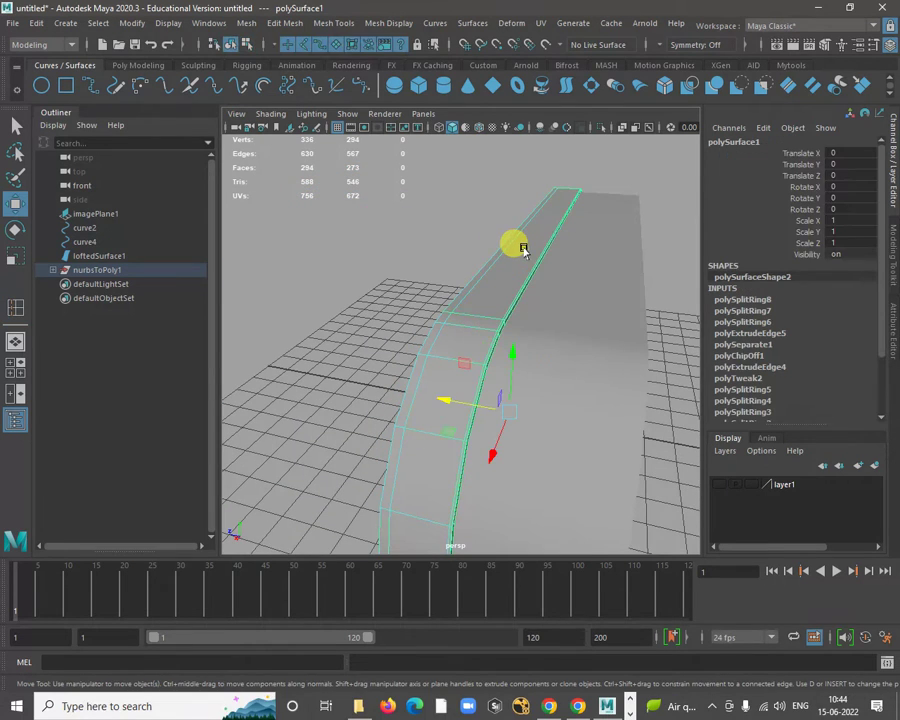
{"action": "left_click", "coordinate": [412, 227]}
{"action": "left_click_drag", "start_coordinate": [412, 227], "coordinate": [456, 302], "text": "alt"}
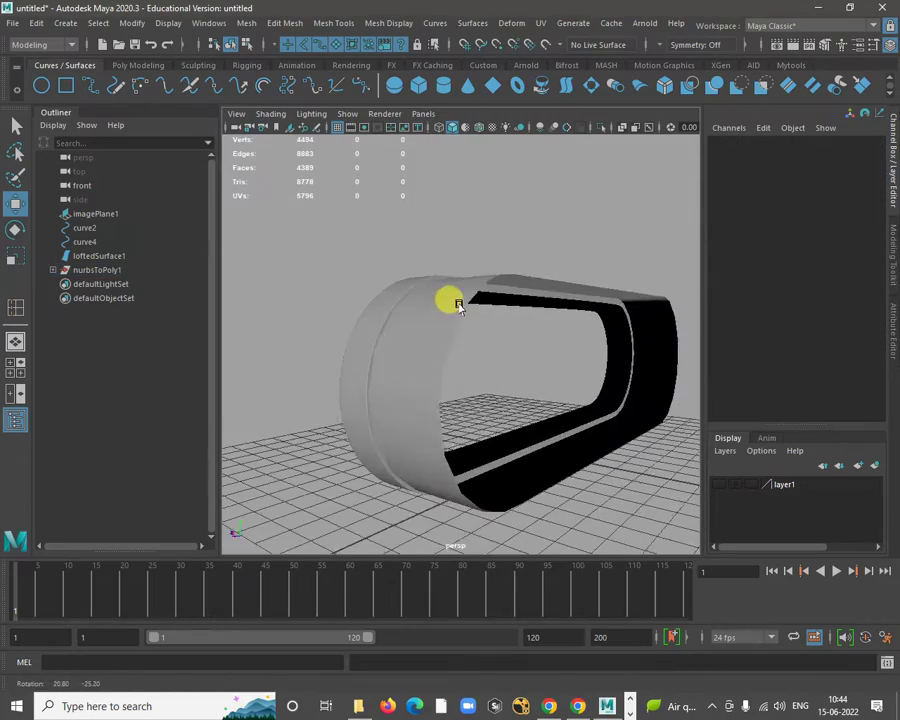
Isolate the extracted back piece and select the border edge loop around its rear opening.
{"action": "left_click", "coordinate": [478, 395]}
{"action": "left_click_drag", "start_coordinate": [478, 395], "coordinate": [575, 119], "text": "alt"}
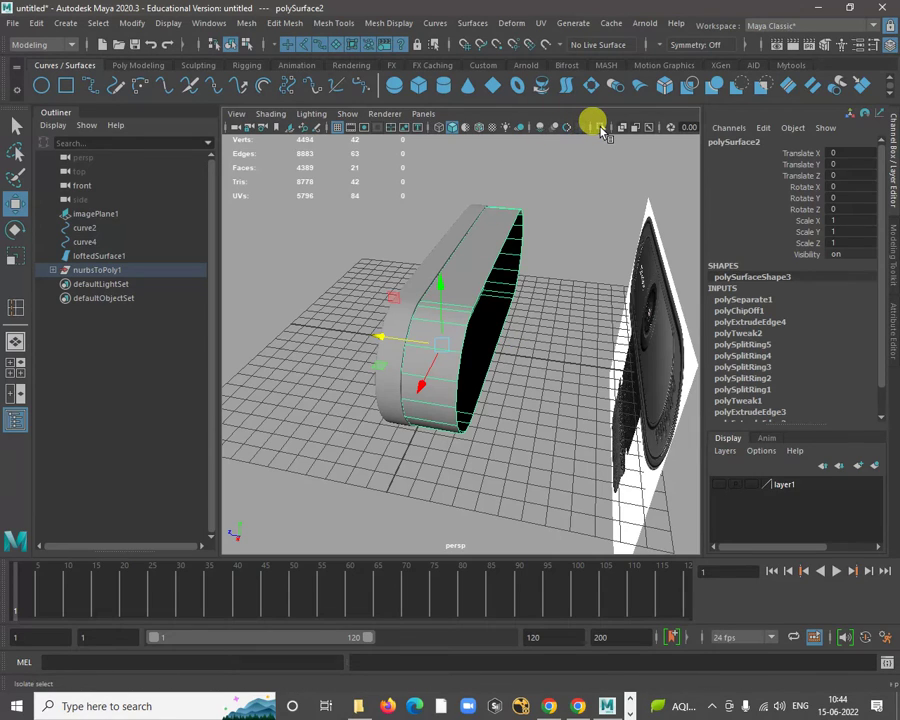
{"action": "left_click", "coordinate": [601, 129]}
{"action": "left_click_drag", "start_coordinate": [560, 250], "coordinate": [478, 217], "text": "alt"}
{"action": "right_click_drag", "start_coordinate": [478, 217], "coordinate": [478, 207]}
{"action": "double_click", "coordinate": [481, 212]}
{"action": "left_click_drag", "start_coordinate": [481, 212], "coordinate": [585, 240], "text": "alt"}
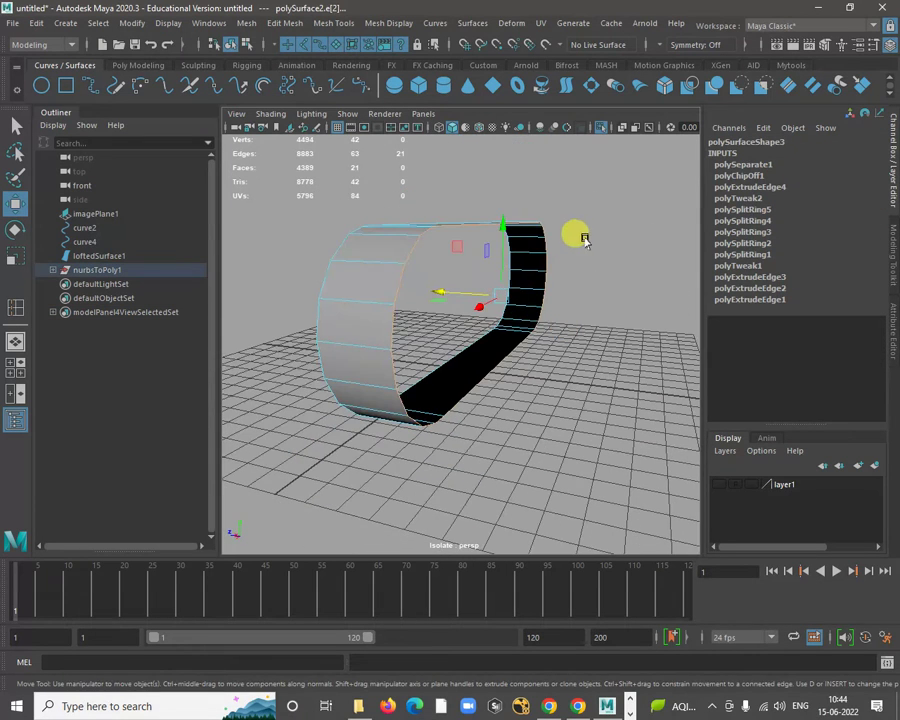
Try filling the back piece's rear opening with Fill Hole and undo the fill.
{"action": "right_click", "coordinate": [591, 231], "text": "shift"}
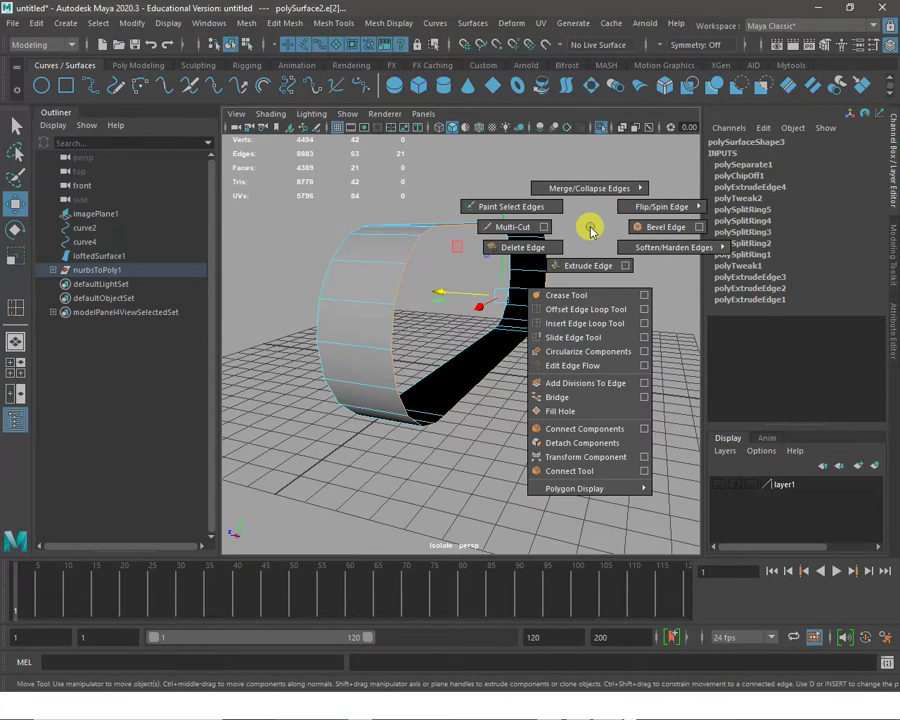
{"action": "left_click", "coordinate": [578, 410]}
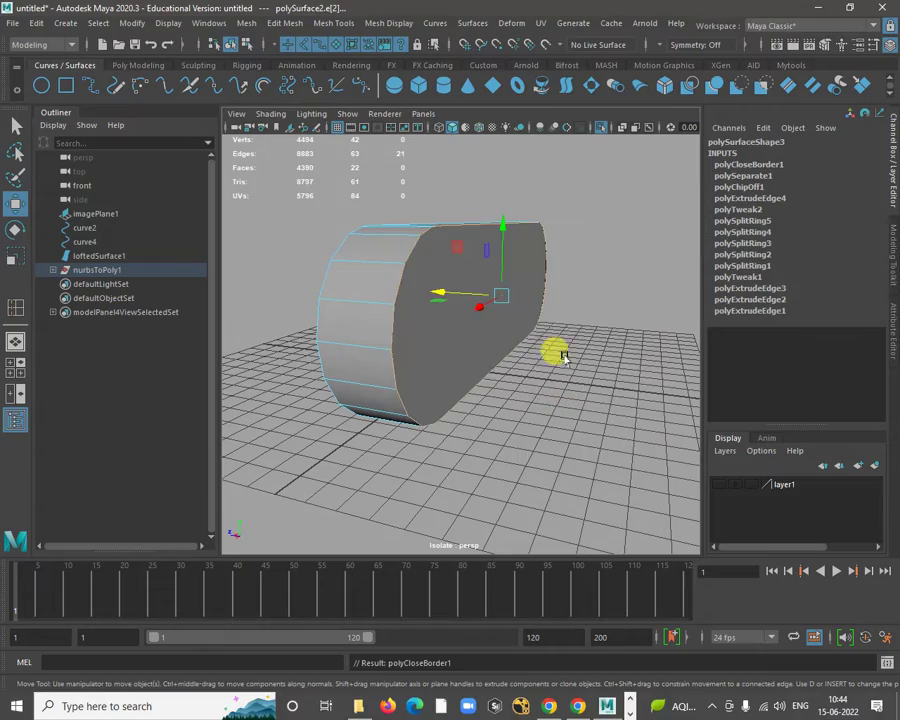
{"action": "left_click_drag", "start_coordinate": [556, 352], "coordinate": [542, 306], "text": "alt"}
{"action": "key", "text": "ctrl+z"}
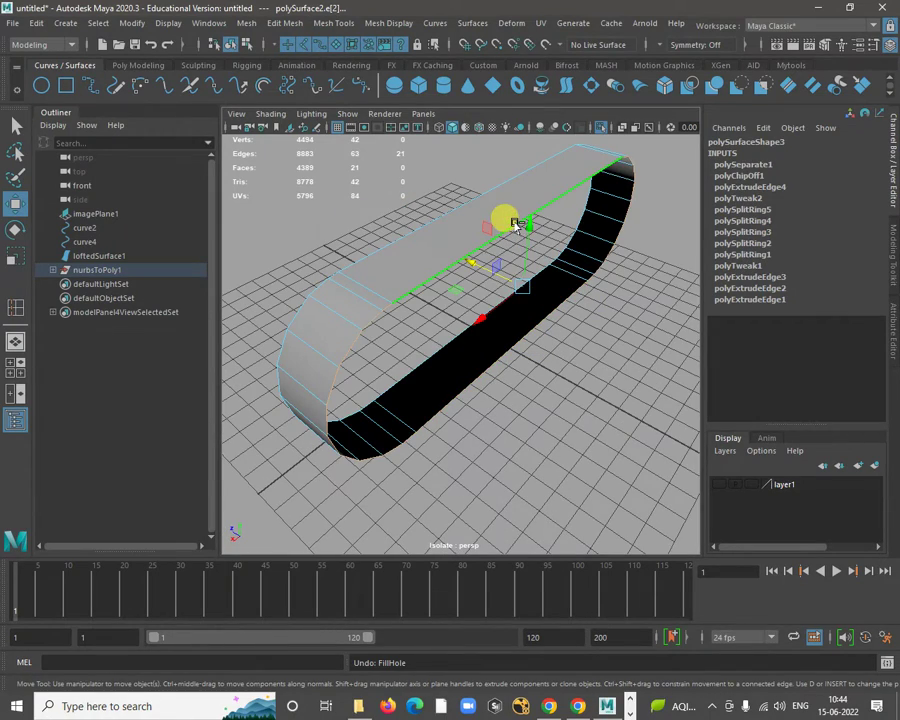
Cap the back piece's rear opening with Fill Hole and return to object selection.
{"action": "right_click", "coordinate": [515, 222], "text": "shift"}
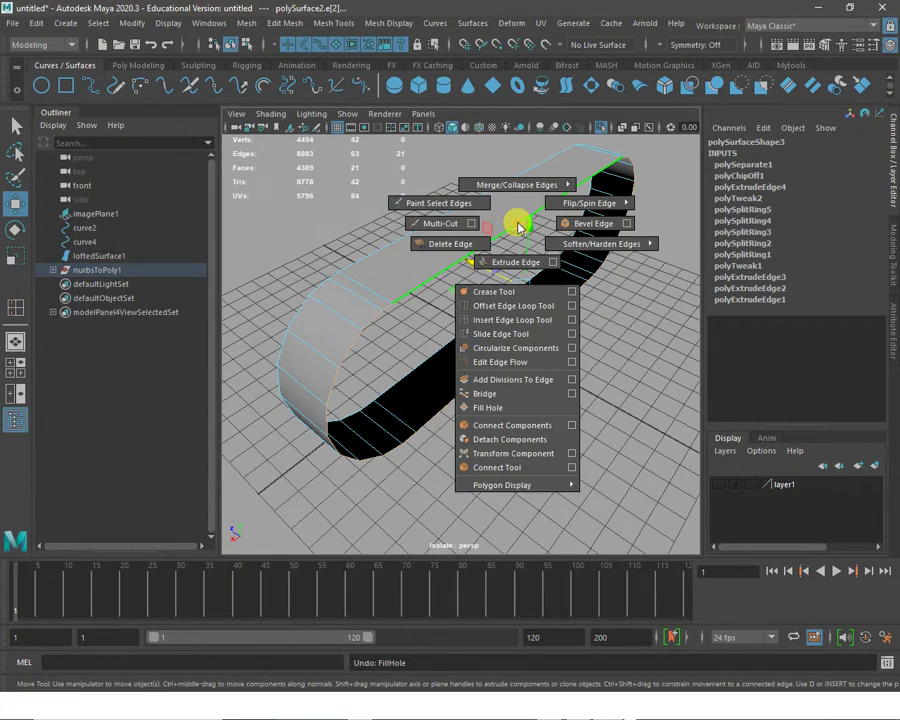
{"action": "left_click", "coordinate": [515, 406]}
{"action": "left_click_drag", "start_coordinate": [580, 342], "coordinate": [530, 268], "text": "alt"}
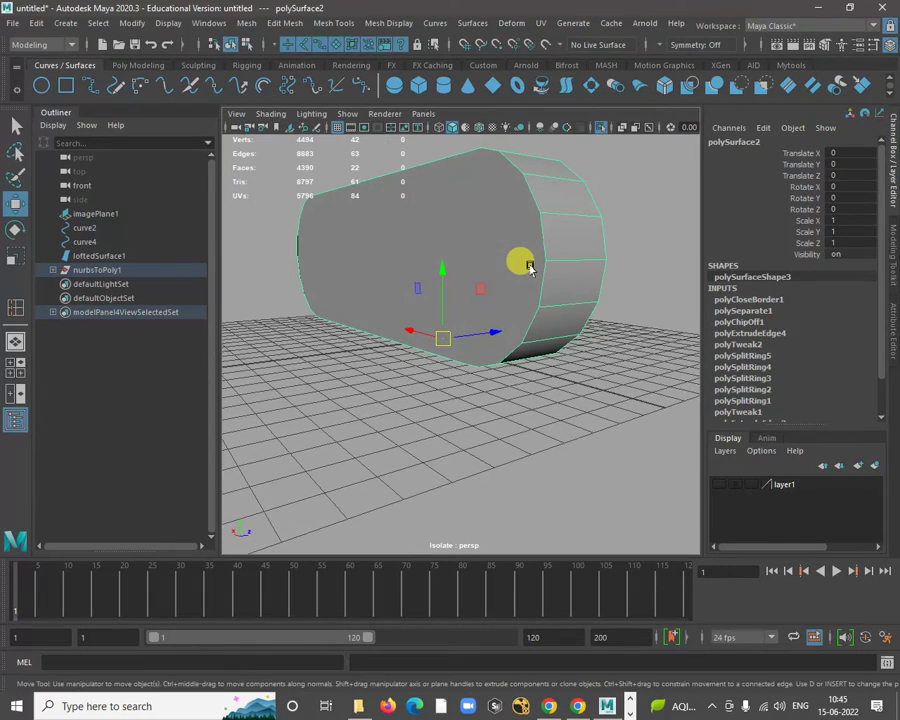
Preview the capped back piece smoothed, examine how its cap and edges round off, and restore the unsmoothed display.
{"action": "key", "text": "3"}
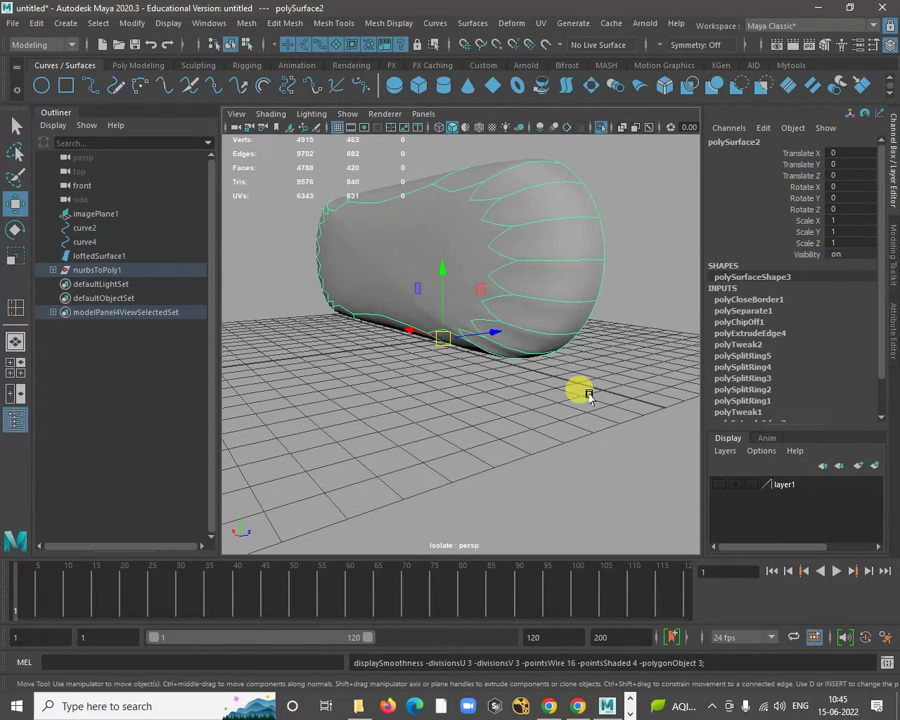
{"action": "left_click", "coordinate": [561, 401]}
{"action": "left_click_drag", "start_coordinate": [561, 401], "coordinate": [558, 251], "text": "alt"}
{"action": "right_click_drag", "start_coordinate": [530, 320], "coordinate": [484, 310], "text": "alt"}
{"action": "middle_click_drag", "start_coordinate": [484, 310], "coordinate": [561, 308], "text": "alt"}
{"action": "left_click_drag", "start_coordinate": [560, 308], "coordinate": [577, 292], "text": "alt"}
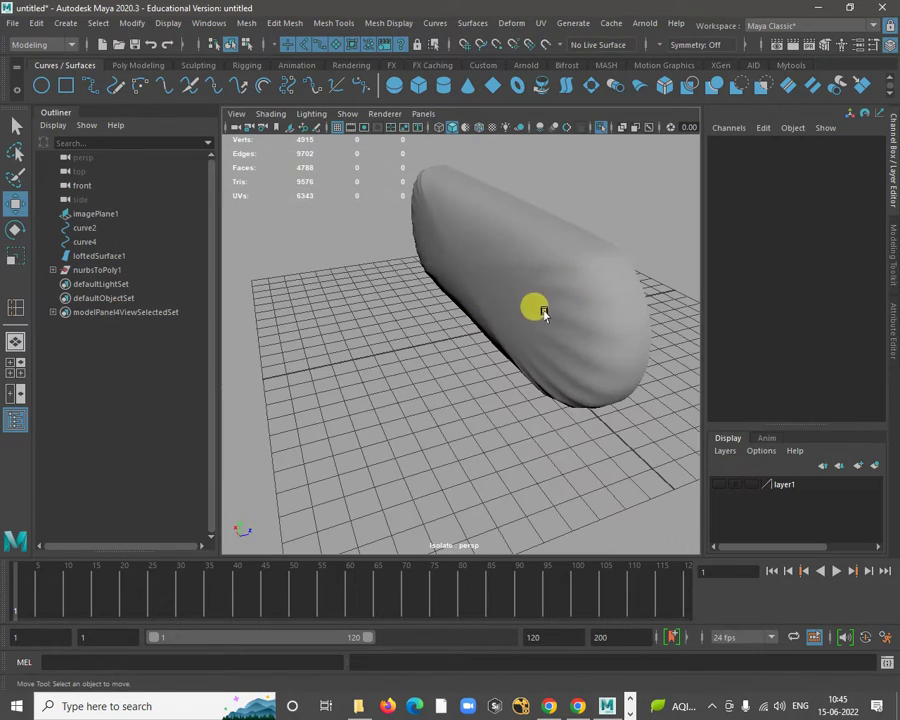
{"action": "left_click_drag", "start_coordinate": [549, 338], "coordinate": [597, 379], "text": "alt"}
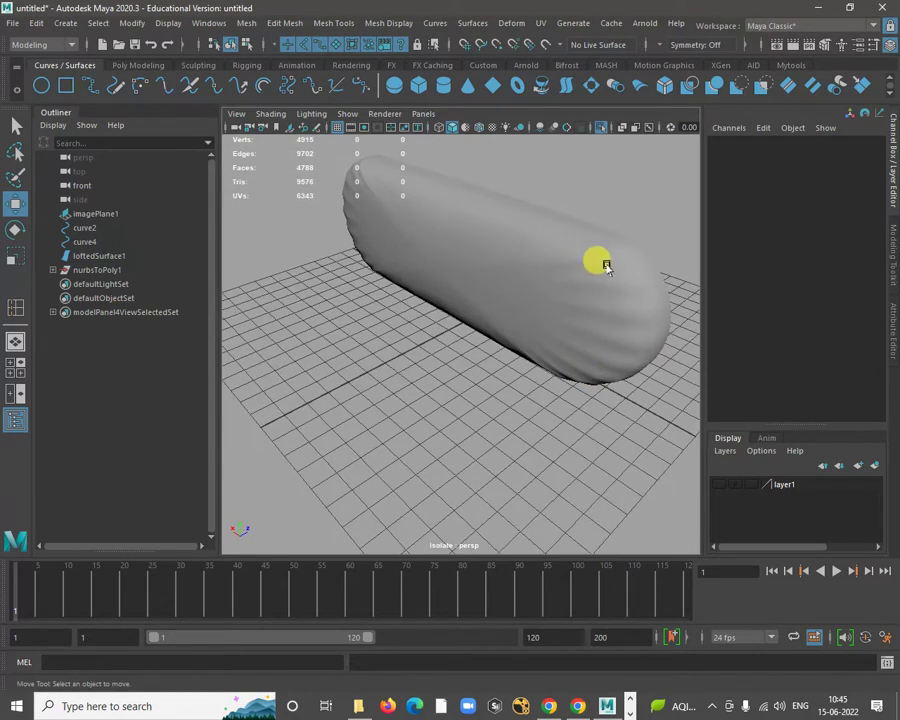
{"action": "right_click_drag", "start_coordinate": [606, 266], "coordinate": [513, 317], "text": "alt"}
{"action": "left_click_drag", "start_coordinate": [539, 300], "coordinate": [500, 324], "text": "alt"}
{"action": "key", "text": "ctrl+z"}
{"action": "key", "text": "1"}
Extrude the back piece's cap face and scale it inward, adjusting its height separately, to form an inset border.
{"action": "right_click_drag", "start_coordinate": [482, 304], "coordinate": [483, 278]}
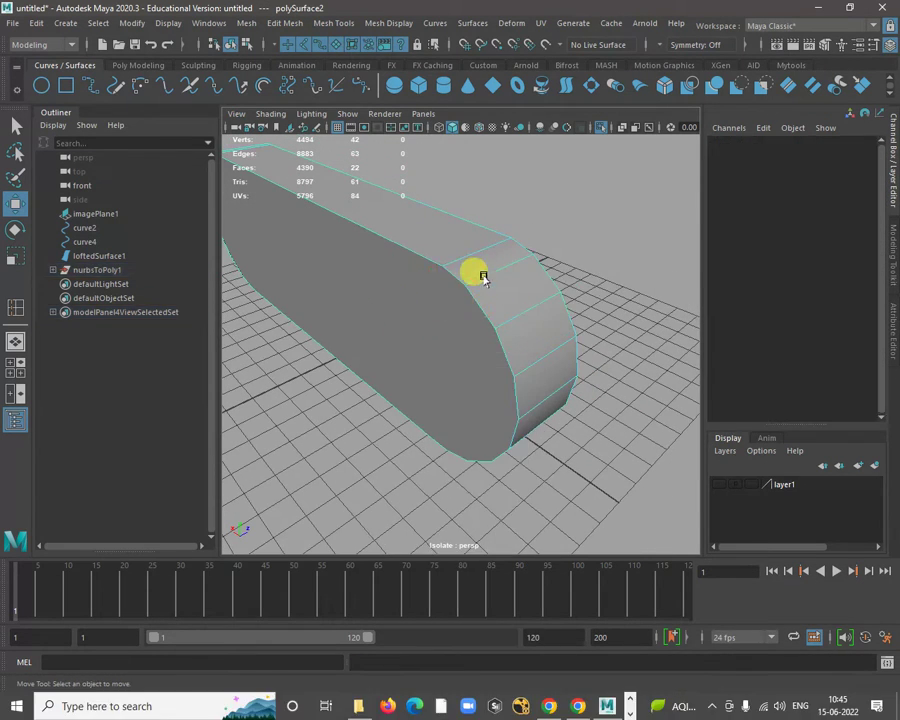
{"action": "left_click_drag", "start_coordinate": [481, 348], "coordinate": [528, 263], "text": "alt"}
{"action": "right_click_drag", "start_coordinate": [528, 263], "coordinate": [518, 278]}
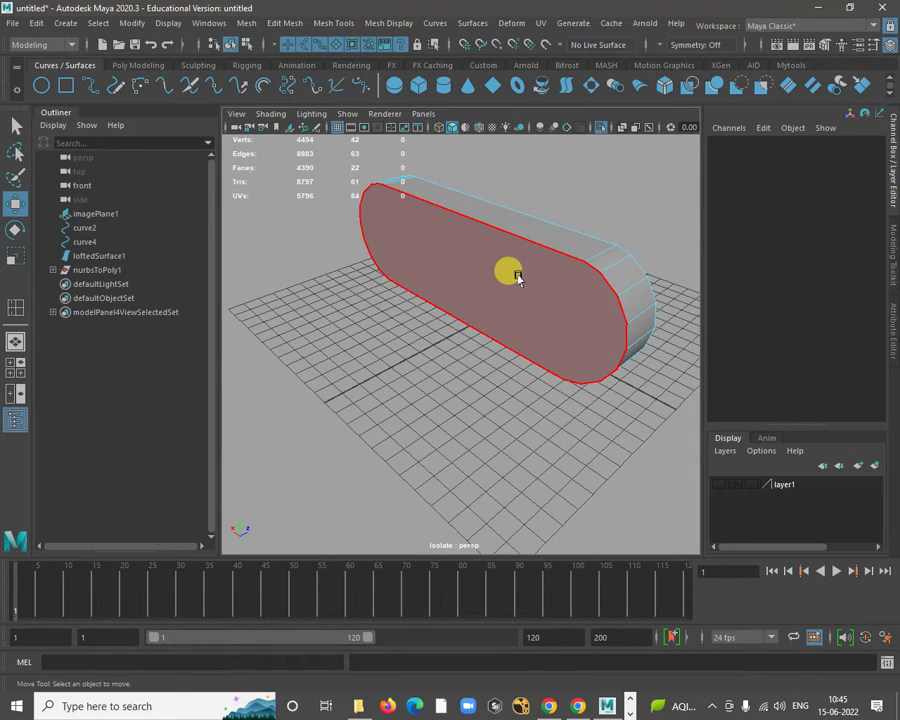
{"action": "left_click", "coordinate": [518, 275]}
{"action": "left_click_drag", "start_coordinate": [518, 275], "coordinate": [545, 335], "text": "alt"}
{"action": "right_click_drag", "start_coordinate": [529, 257], "coordinate": [518, 290], "text": "shift"}
{"action": "key", "text": "r"}
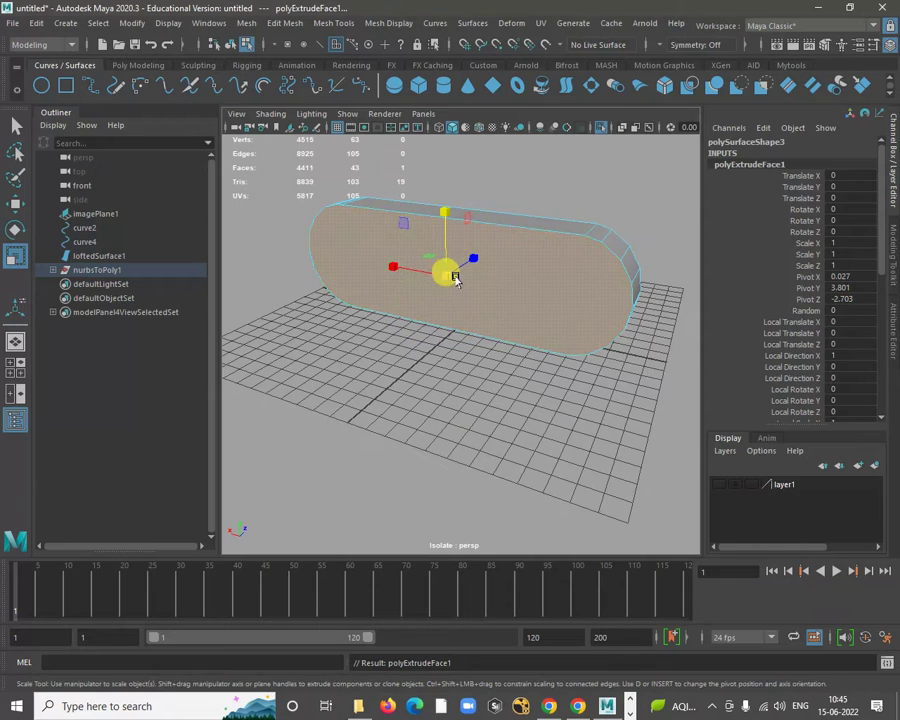
{"action": "mouse_move", "coordinate": [455, 280]}
{"action": "left_mouse_down"}
{"action": "mouse_move", "coordinate": [446, 282]}
{"action": "mouse_move", "coordinate": [471, 272]}
{"action": "left_mouse_up"}
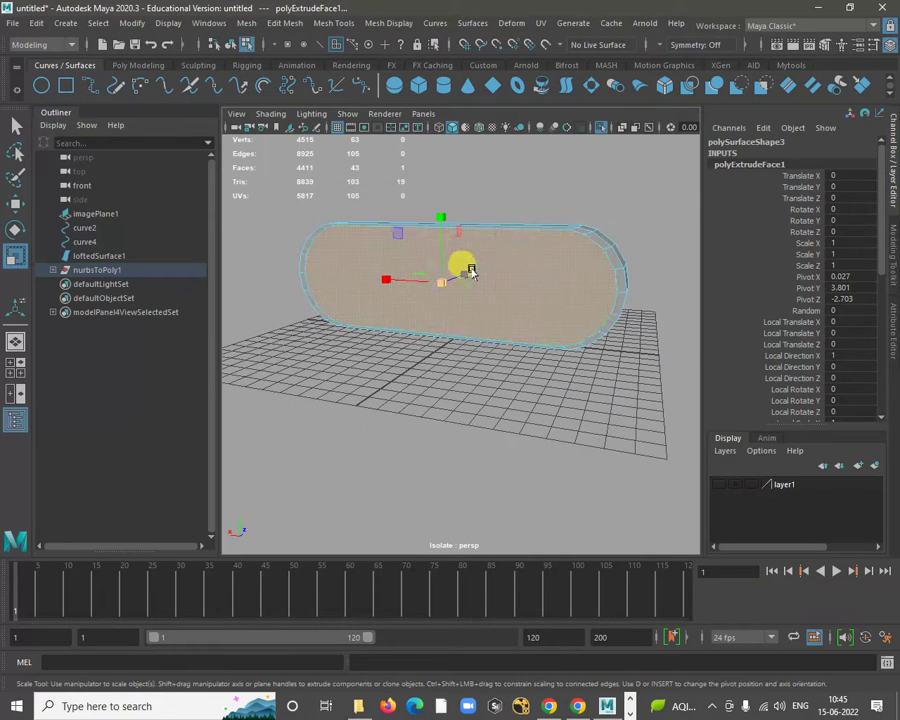
{"action": "left_click_drag", "start_coordinate": [443, 218], "coordinate": [444, 222]}
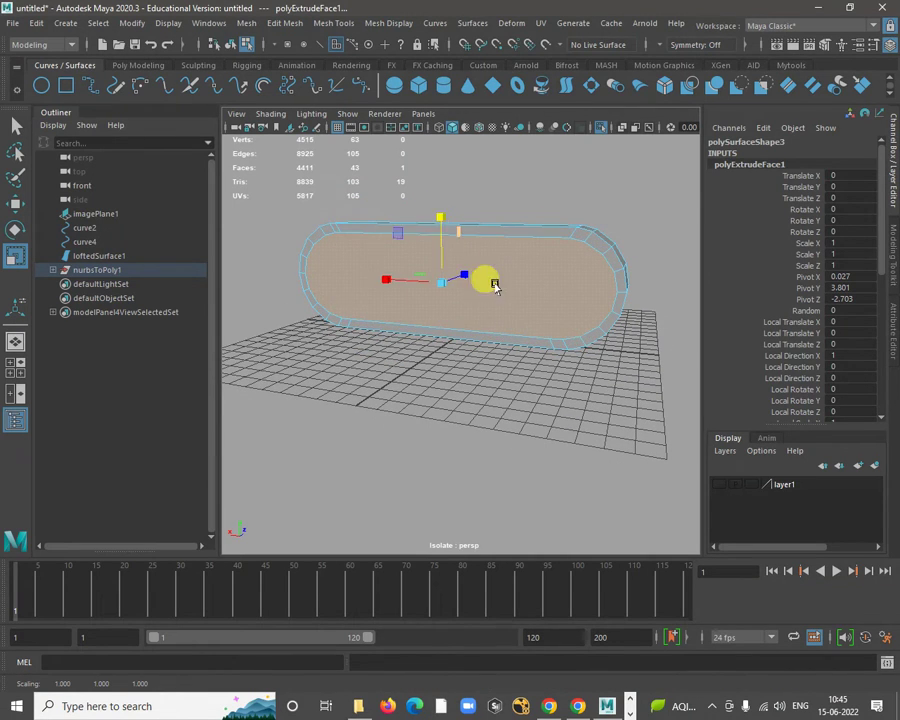
Preview the back piece smoothed, examine how its cap and rounded ends look with the inset border, and restore the unsmoothed display.
{"action": "left_click_drag", "start_coordinate": [495, 287], "coordinate": [450, 267], "text": "alt"}
{"action": "key", "text": "w"}
{"action": "right_click_drag", "start_coordinate": [560, 235], "coordinate": [605, 215]}
{"action": "key", "text": "3"}
{"action": "left_click", "coordinate": [605, 200]}
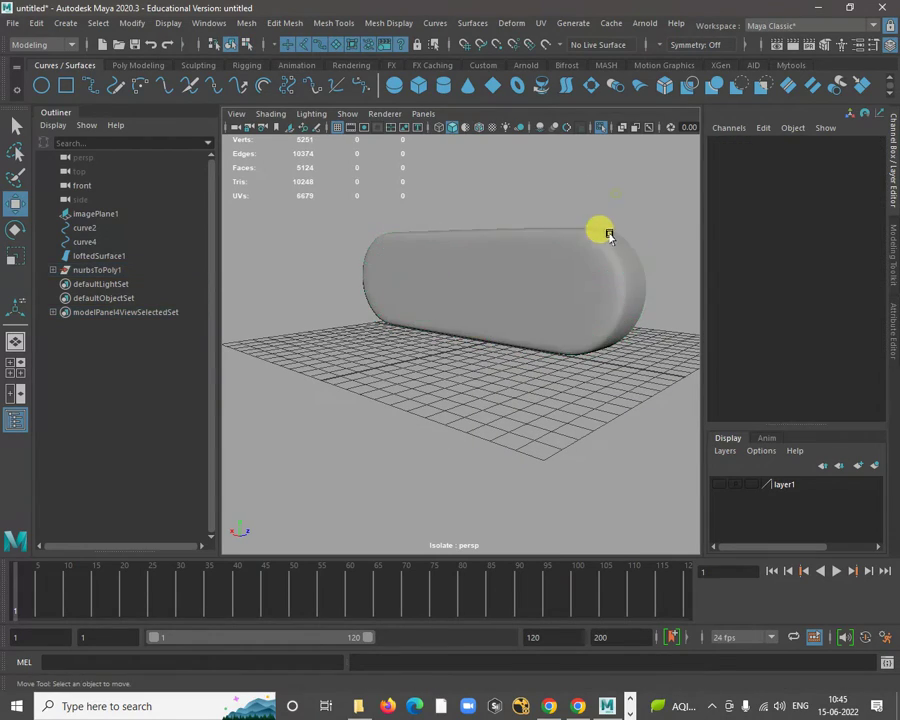
{"action": "left_click_drag", "start_coordinate": [605, 231], "coordinate": [602, 295], "text": "alt"}
{"action": "right_click_drag", "start_coordinate": [602, 295], "coordinate": [532, 282], "text": "alt"}
{"action": "middle_click_drag", "start_coordinate": [532, 282], "coordinate": [617, 299], "text": "alt"}
{"action": "right_click_drag", "start_coordinate": [617, 301], "coordinate": [497, 303], "text": "alt"}
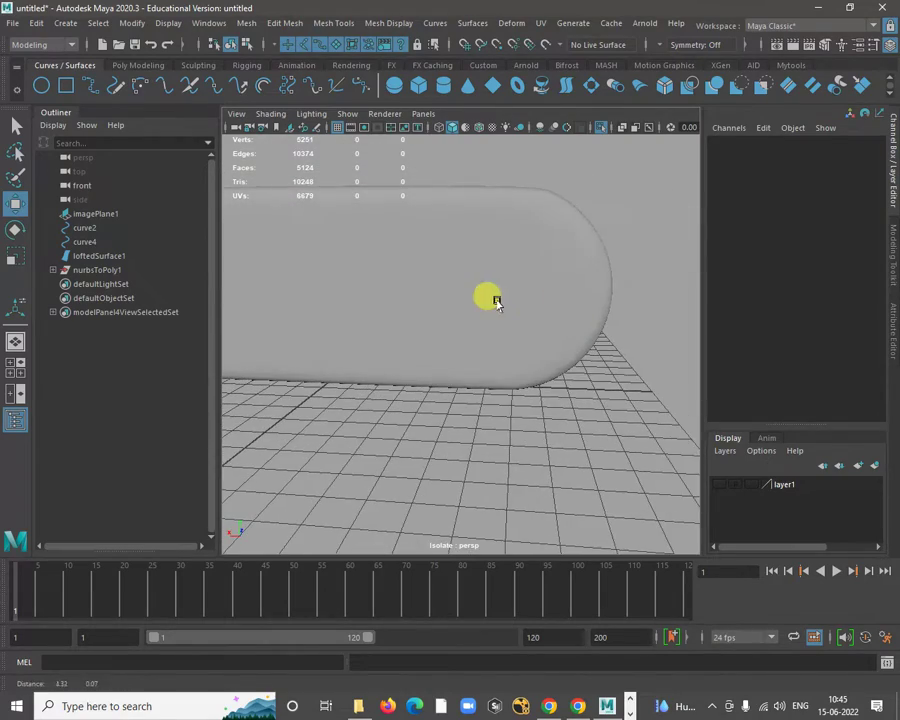
{"action": "left_click_drag", "start_coordinate": [600, 363], "coordinate": [522, 376], "text": "alt"}
{"action": "right_click_drag", "start_coordinate": [538, 271], "coordinate": [556, 324], "text": "alt"}
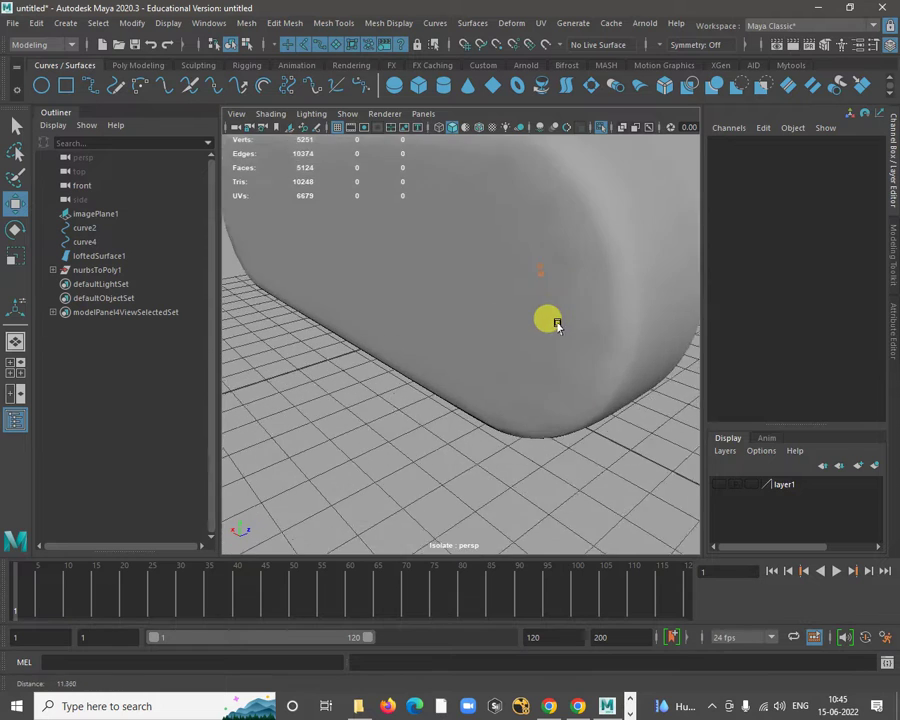
{"action": "middle_click_drag", "start_coordinate": [532, 234], "coordinate": [516, 290], "text": "alt"}
{"action": "left_click", "coordinate": [538, 304]}
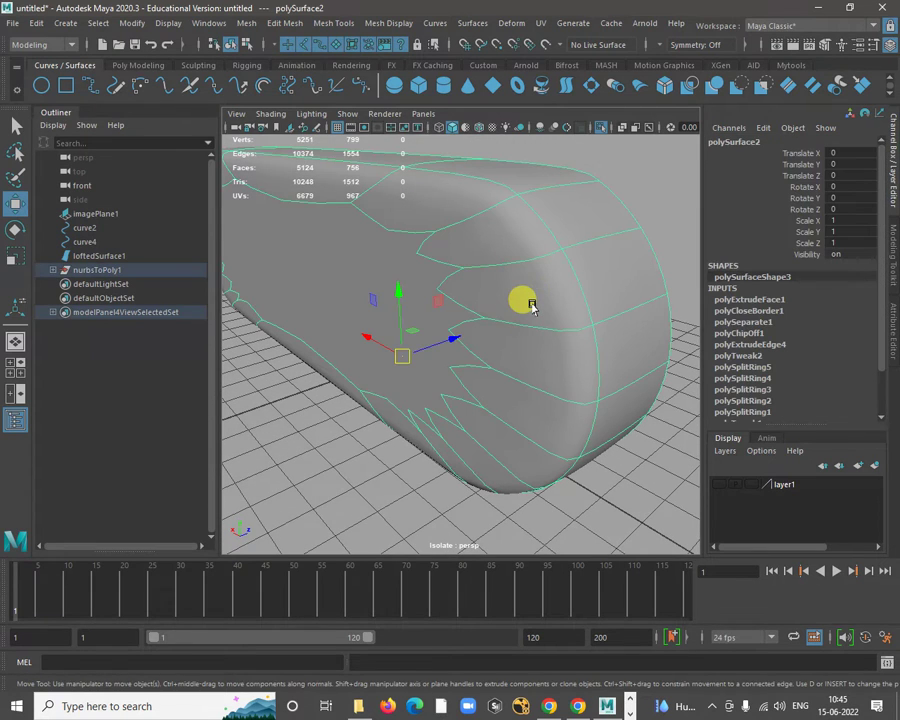
{"action": "key", "text": "1"}
Insert supporting edge loops on the side wall beside the cap's rim and within the inset border, and return to object selection.
{"action": "right_click_drag", "start_coordinate": [534, 278], "coordinate": [562, 293], "text": "alt"}
{"action": "middle_click_drag", "start_coordinate": [562, 293], "coordinate": [562, 311], "text": "alt"}
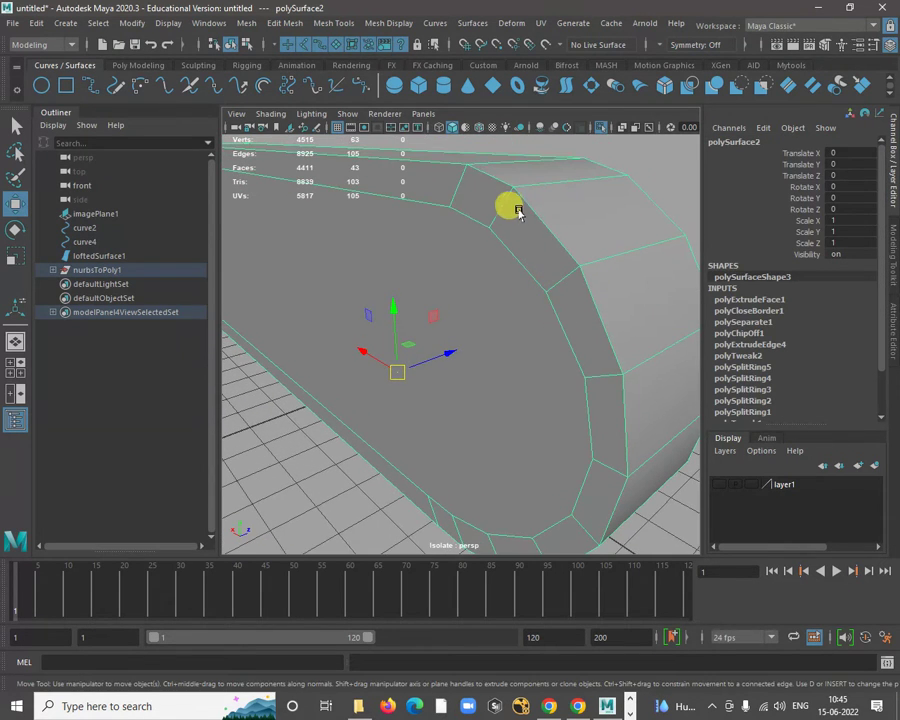
{"action": "right_click_drag", "start_coordinate": [522, 203], "coordinate": [523, 205], "text": "shift"}
{"action": "left_click", "coordinate": [474, 225]}
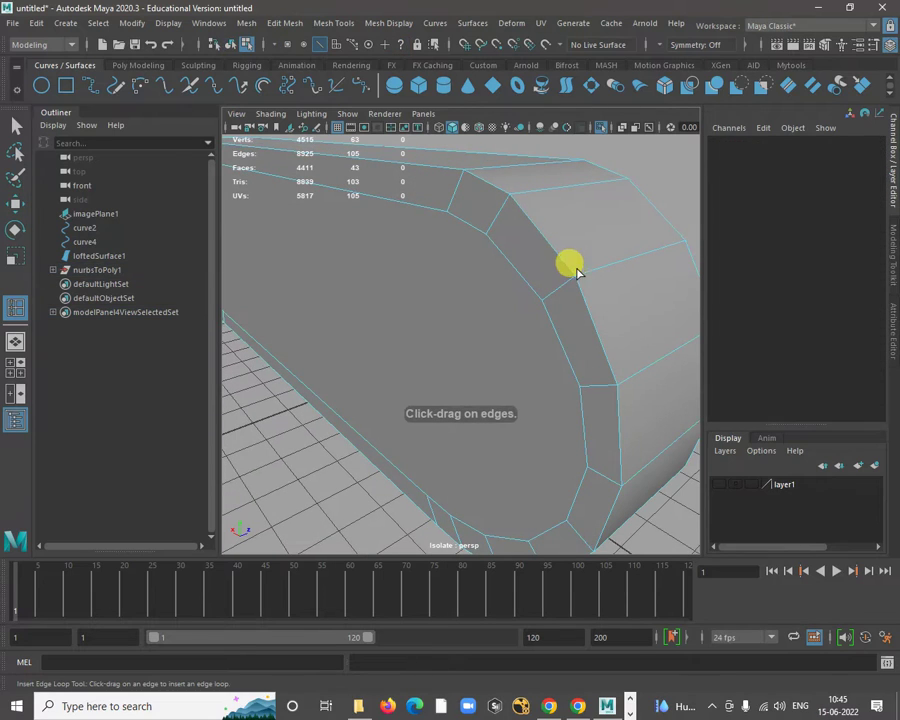
{"action": "left_click_drag", "start_coordinate": [535, 197], "coordinate": [531, 195]}
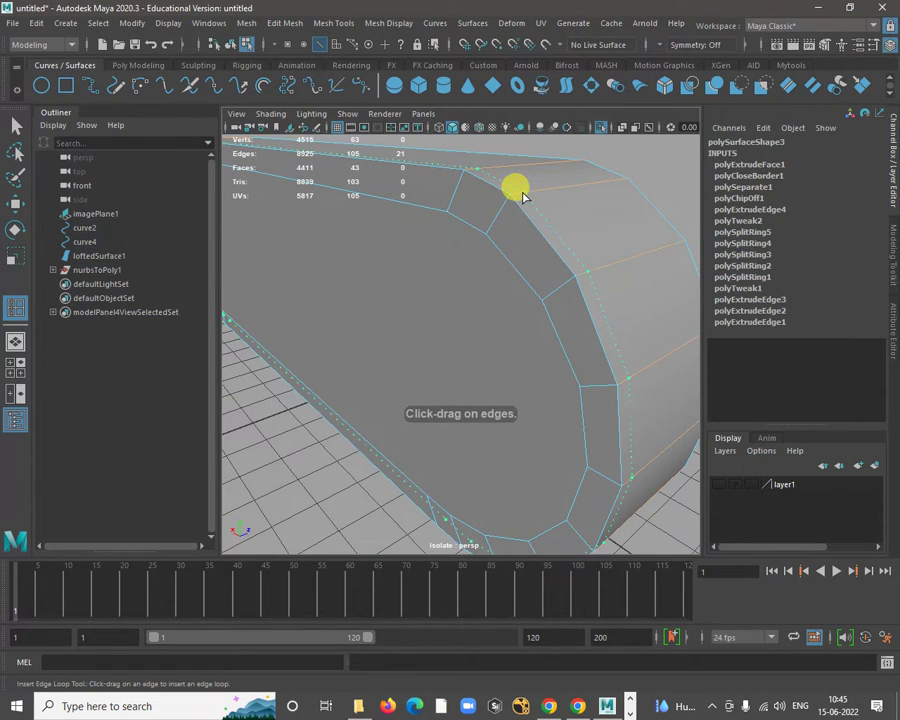
{"action": "left_click_drag", "start_coordinate": [522, 195], "coordinate": [498, 237]}
{"action": "right_click_drag", "start_coordinate": [518, 200], "coordinate": [550, 196]}
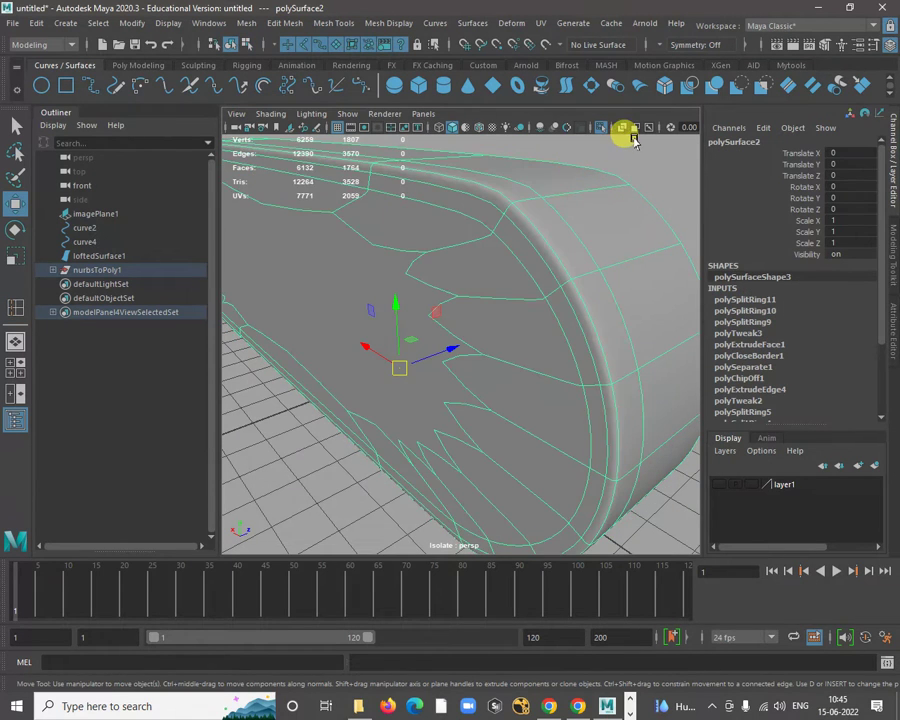
Examine the back piece's smoothed cap and sharpened rim from several angles, and restore the unsmoothed display.
{"action": "left_click", "coordinate": [629, 137]}
{"action": "right_click_drag", "start_coordinate": [621, 236], "coordinate": [503, 265], "text": "alt"}
{"action": "left_click_drag", "start_coordinate": [503, 265], "coordinate": [550, 273], "text": "alt"}
{"action": "right_click_drag", "start_coordinate": [550, 273], "coordinate": [408, 337], "text": "alt"}
{"action": "left_click_drag", "start_coordinate": [410, 338], "coordinate": [484, 357], "text": "alt"}
{"action": "left_click", "coordinate": [497, 339]}
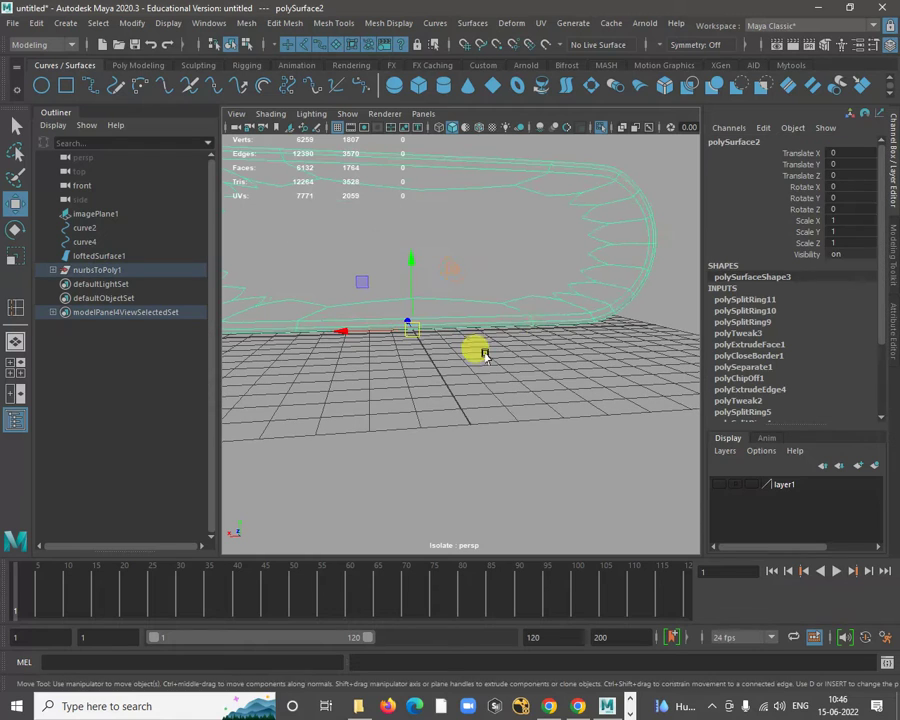
{"action": "left_click_drag", "start_coordinate": [580, 235], "coordinate": [394, 281], "text": "alt"}
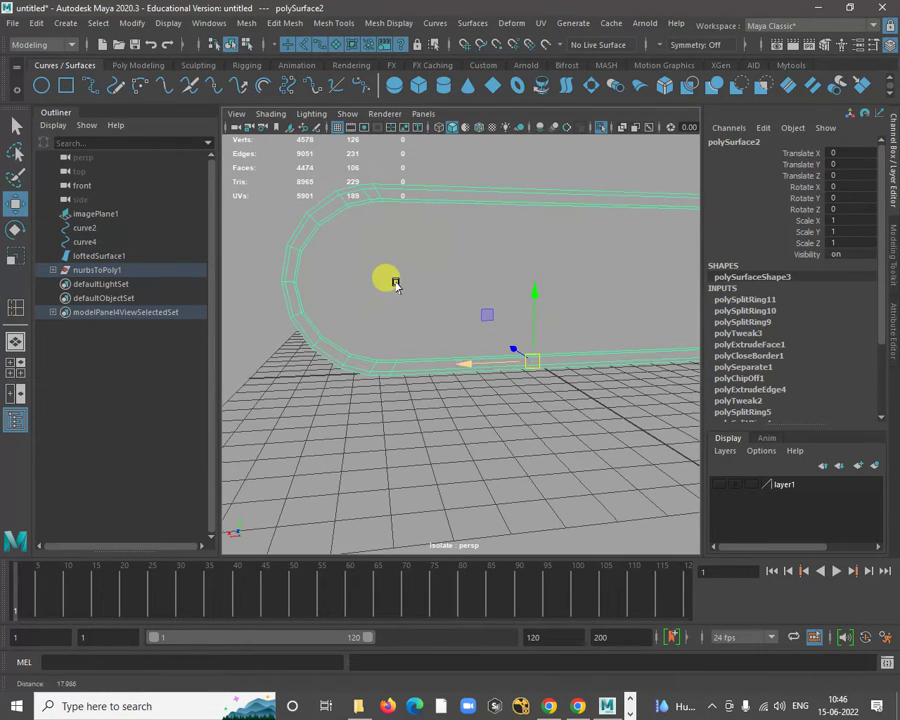
Cut a lengthwise edge across the back cap with Multi-Cut, joining the middle inner-border vertices of its two rounded ends.
{"action": "right_click", "coordinate": [406, 226], "text": "shift"}
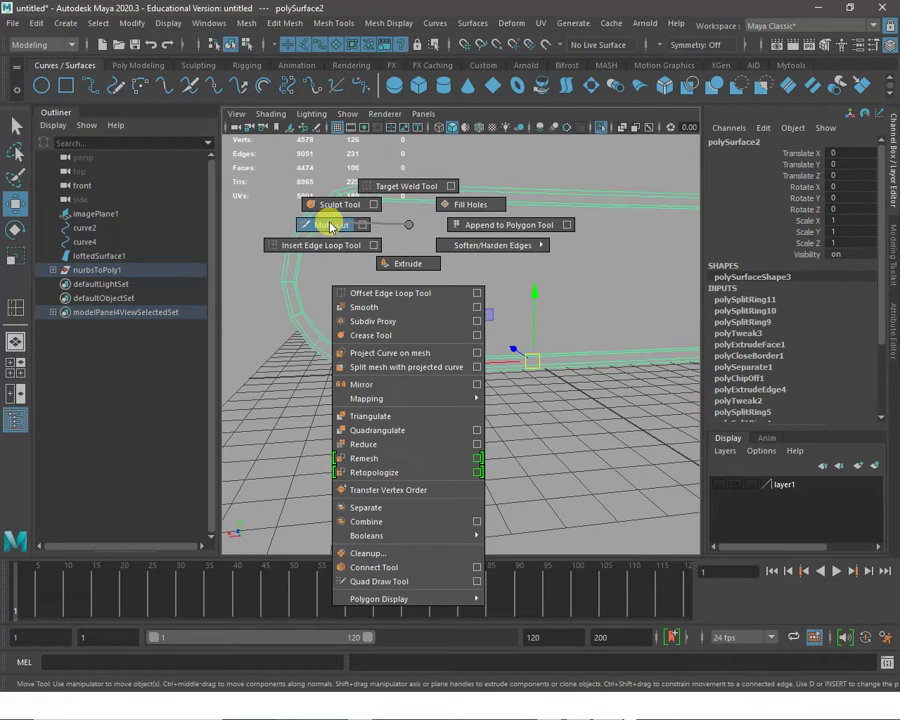
{"action": "right_click_drag", "start_coordinate": [329, 224], "coordinate": [329, 224], "text": "shift"}
{"action": "scroll", "coordinate": [316, 275], "scroll_direction": "up", "scroll_amount": 4}
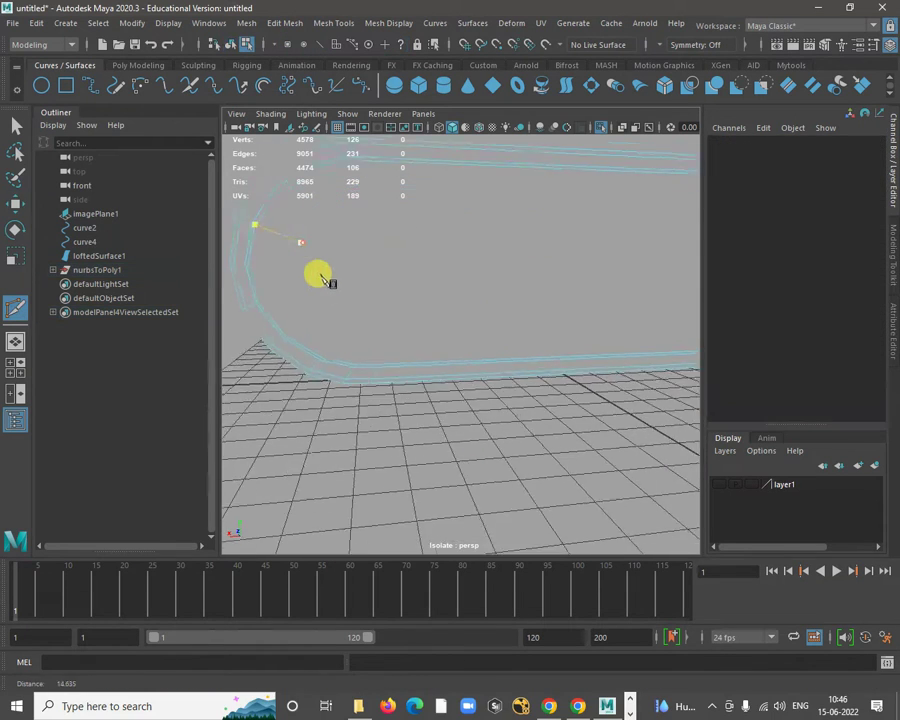
{"action": "middle_click_drag", "start_coordinate": [316, 275], "coordinate": [498, 344], "text": "alt"}
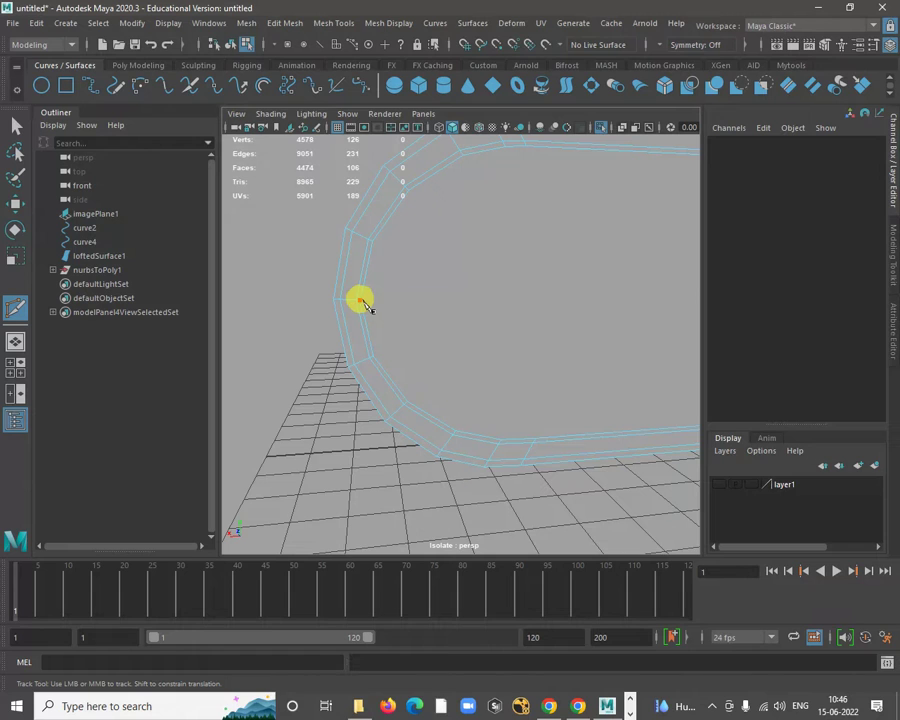
{"action": "left_click", "coordinate": [360, 300]}
{"action": "scroll", "coordinate": [424, 301], "scroll_direction": "down", "scroll_amount": 6}
{"action": "scroll", "coordinate": [580, 448], "scroll_direction": "down", "scroll_amount": 2}
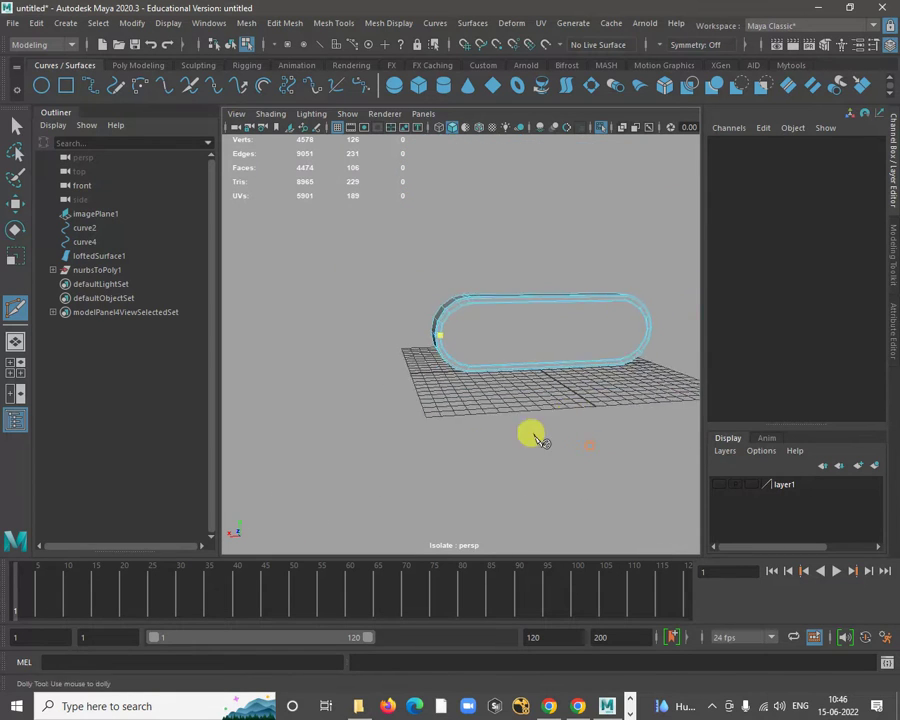
{"action": "middle_click_drag", "start_coordinate": [530, 436], "coordinate": [340, 436], "text": "alt"}
{"action": "right_click_drag", "start_coordinate": [428, 335], "coordinate": [510, 314], "text": "alt"}
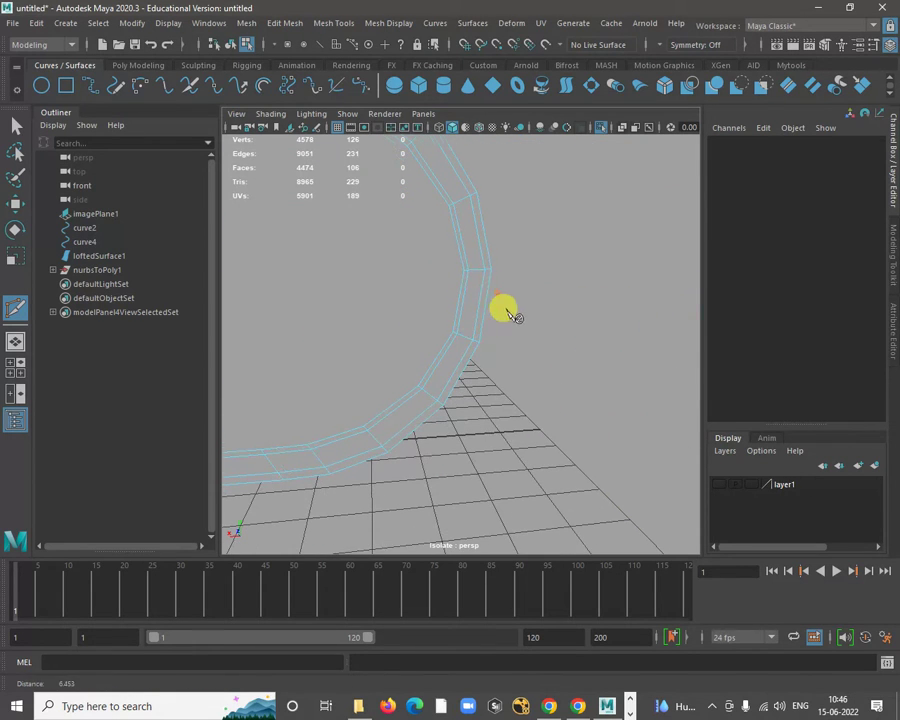
{"action": "left_click", "coordinate": [462, 270]}
{"action": "right_click", "coordinate": [464, 273]}
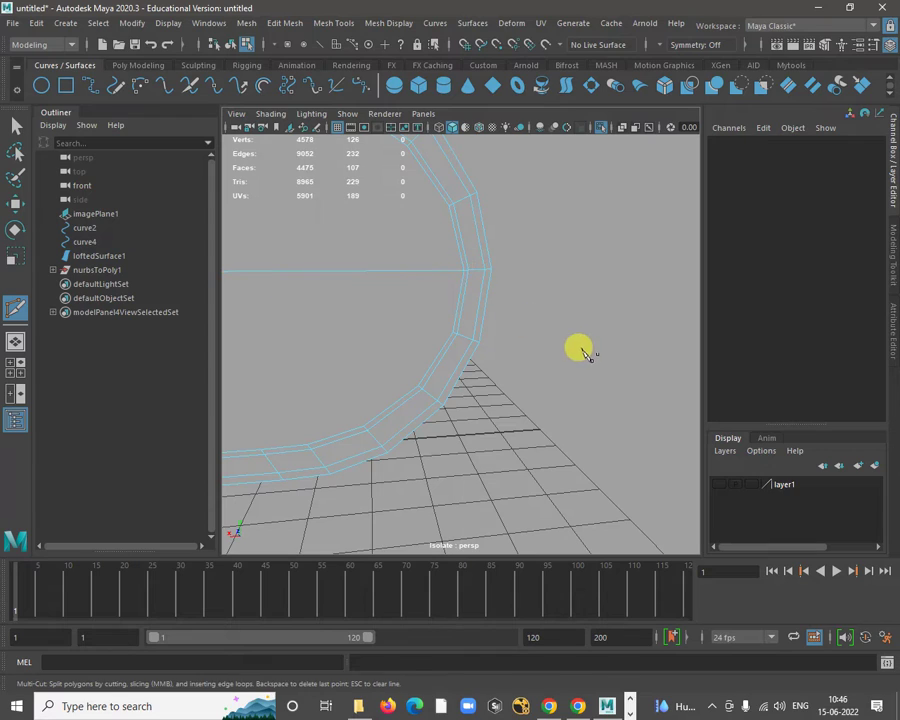
Cut a second lengthwise edge across the cap, joining the inner-border vertices just above the middle cut.
{"action": "right_click_drag", "start_coordinate": [590, 354], "coordinate": [462, 306], "text": "alt"}
{"action": "middle_click_drag", "start_coordinate": [462, 306], "coordinate": [682, 260], "text": "alt"}
{"action": "right_click_drag", "start_coordinate": [682, 260], "coordinate": [464, 305], "text": "alt"}
{"action": "right_click_drag", "start_coordinate": [358, 308], "coordinate": [239, 235], "text": "alt"}
{"action": "middle_click_drag", "start_coordinate": [330, 274], "coordinate": [424, 242], "text": "alt"}
{"action": "right_click_drag", "start_coordinate": [428, 248], "coordinate": [527, 377], "text": "alt"}
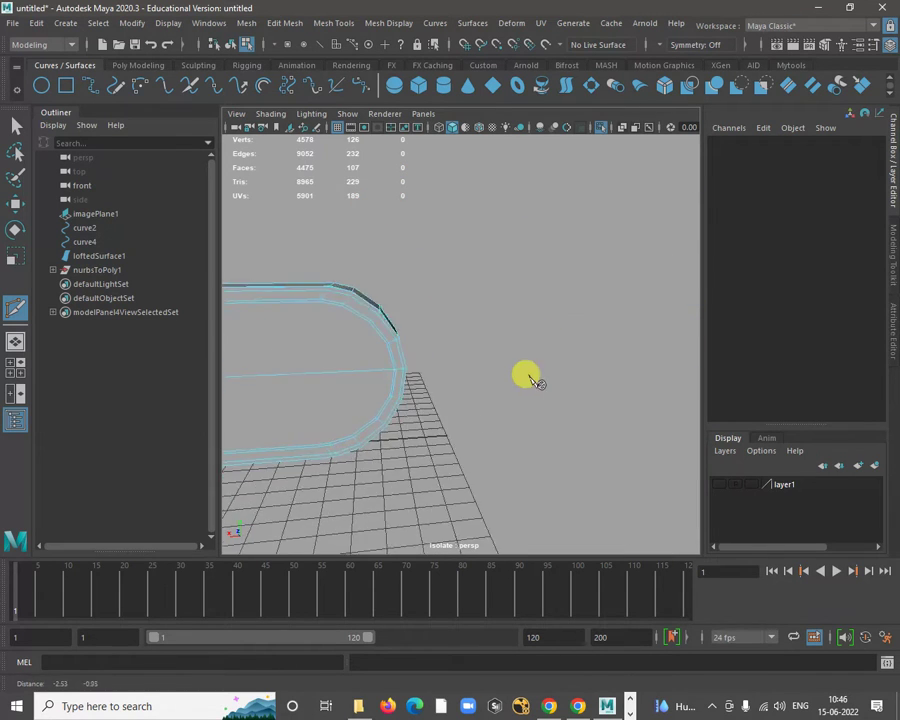
{"action": "middle_click_drag", "start_coordinate": [526, 375], "coordinate": [444, 277], "text": "alt"}
{"action": "right_click_drag", "start_coordinate": [444, 277], "coordinate": [474, 362], "text": "alt"}
{"action": "middle_click_drag", "start_coordinate": [474, 362], "coordinate": [603, 318], "text": "alt"}
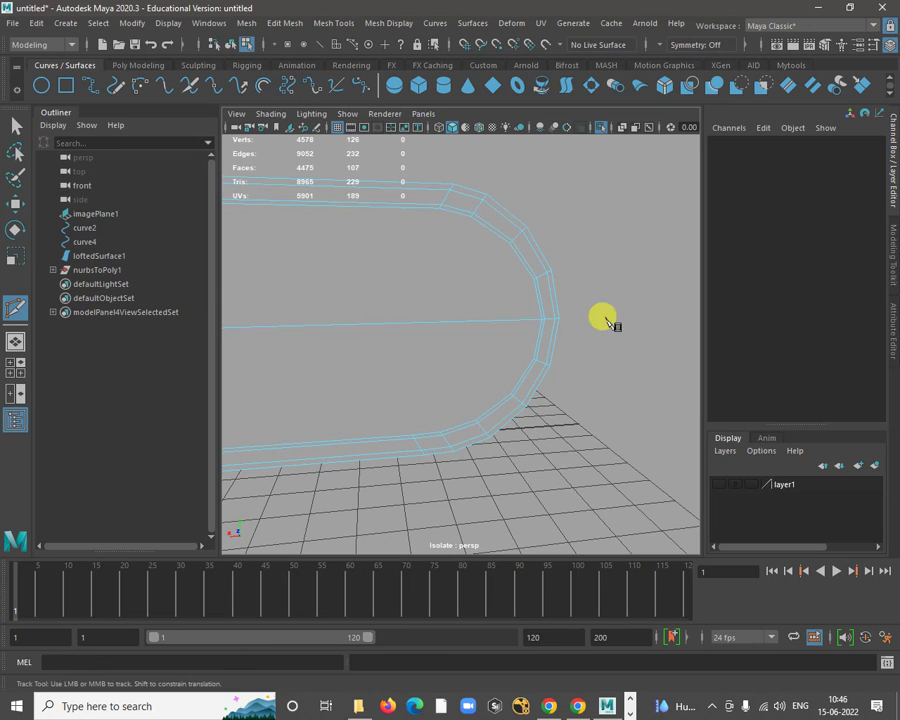
{"action": "left_click", "coordinate": [533, 281]}
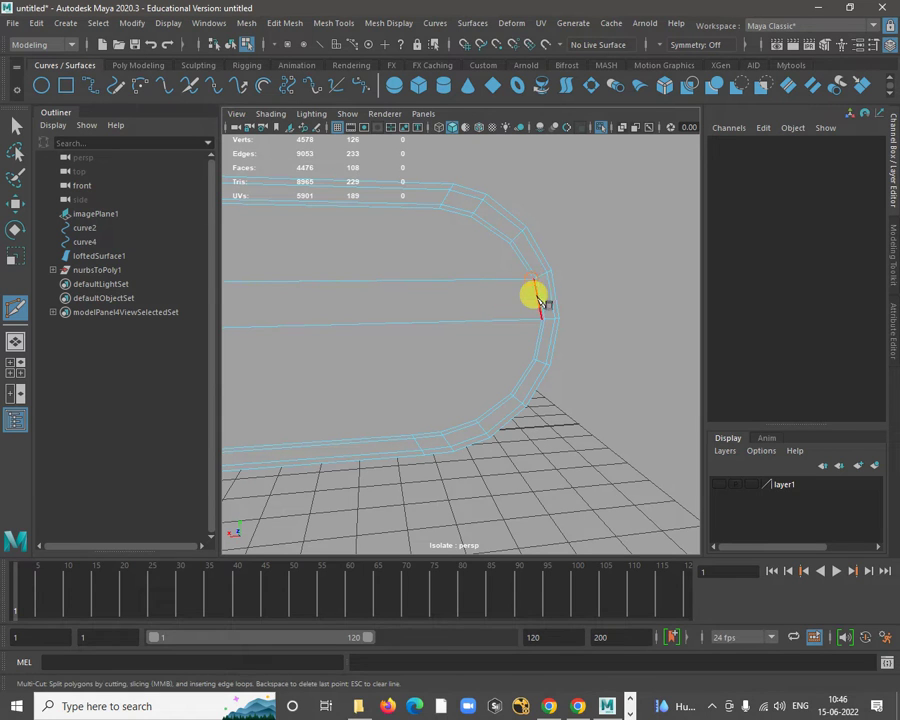
Cut a third lengthwise edge across the cap between the inner-border vertices just below the middle cut.
{"action": "right_click_drag", "start_coordinate": [632, 337], "coordinate": [466, 318], "text": "alt"}
{"action": "middle_click_drag", "start_coordinate": [466, 318], "coordinate": [665, 239], "text": "alt"}
{"action": "right_click_drag", "start_coordinate": [287, 268], "coordinate": [334, 278], "text": "alt"}
{"action": "middle_click_drag", "start_coordinate": [263, 294], "coordinate": [432, 380], "text": "alt"}
{"action": "right_click_drag", "start_coordinate": [355, 289], "coordinate": [368, 322], "text": "alt"}
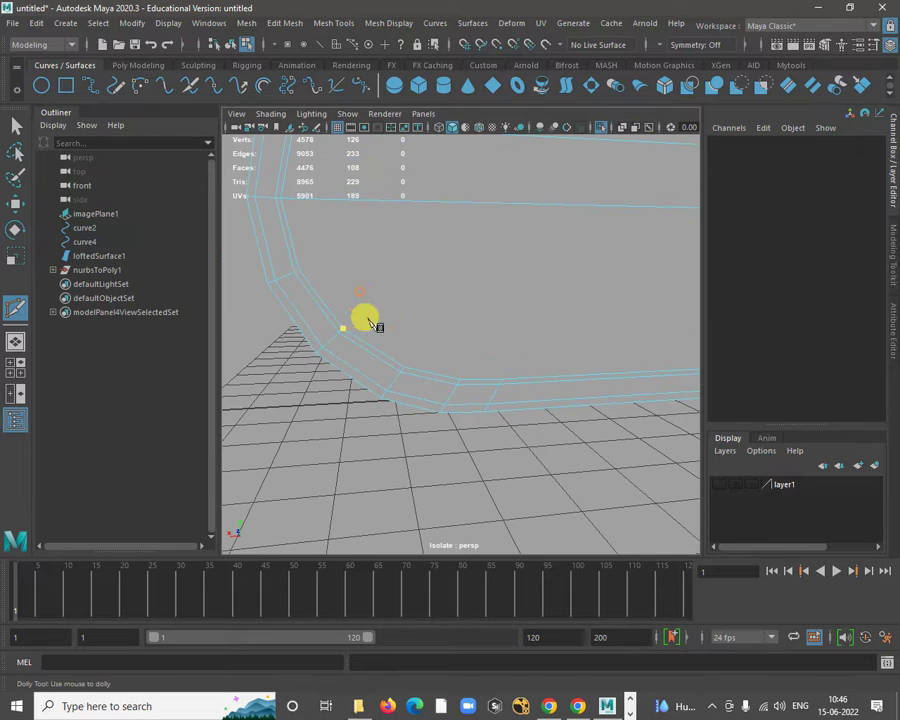
{"action": "left_click", "coordinate": [298, 270]}
{"action": "right_click_drag", "start_coordinate": [480, 378], "coordinate": [330, 360], "text": "alt"}
{"action": "middle_click_drag", "start_coordinate": [440, 350], "coordinate": [274, 344], "text": "alt"}
{"action": "right_click_drag", "start_coordinate": [274, 344], "coordinate": [470, 410], "text": "alt"}
{"action": "middle_click_drag", "start_coordinate": [478, 377], "coordinate": [595, 374], "text": "alt"}
{"action": "right_click_drag", "start_coordinate": [597, 376], "coordinate": [427, 258], "text": "alt"}
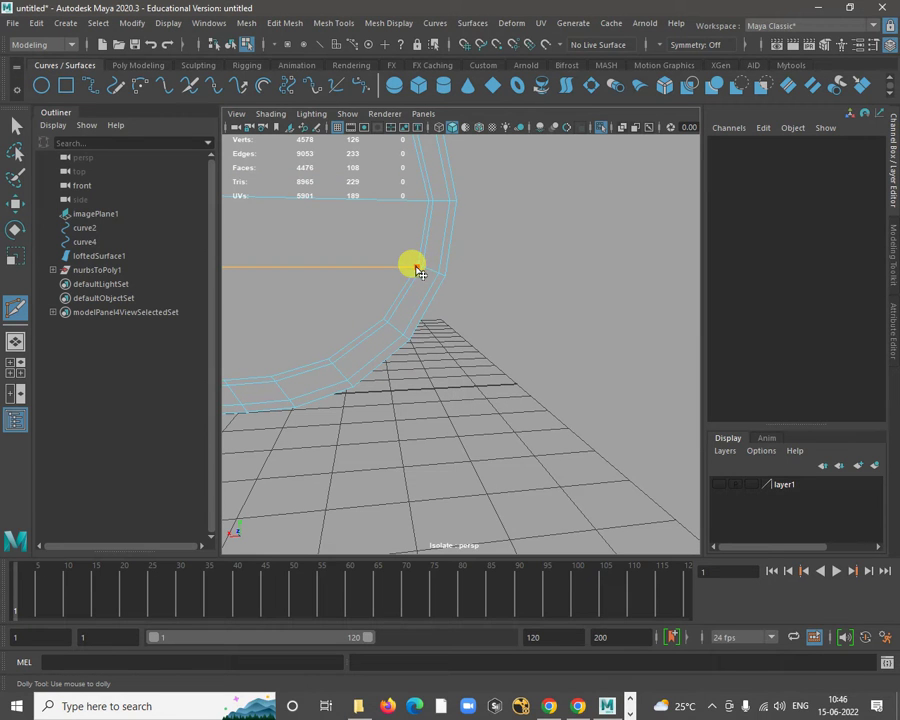
{"action": "left_click", "coordinate": [416, 269]}
{"action": "right_click_drag", "start_coordinate": [548, 377], "coordinate": [384, 334], "text": "alt"}
{"action": "middle_click_drag", "start_coordinate": [384, 334], "coordinate": [585, 322], "text": "alt"}
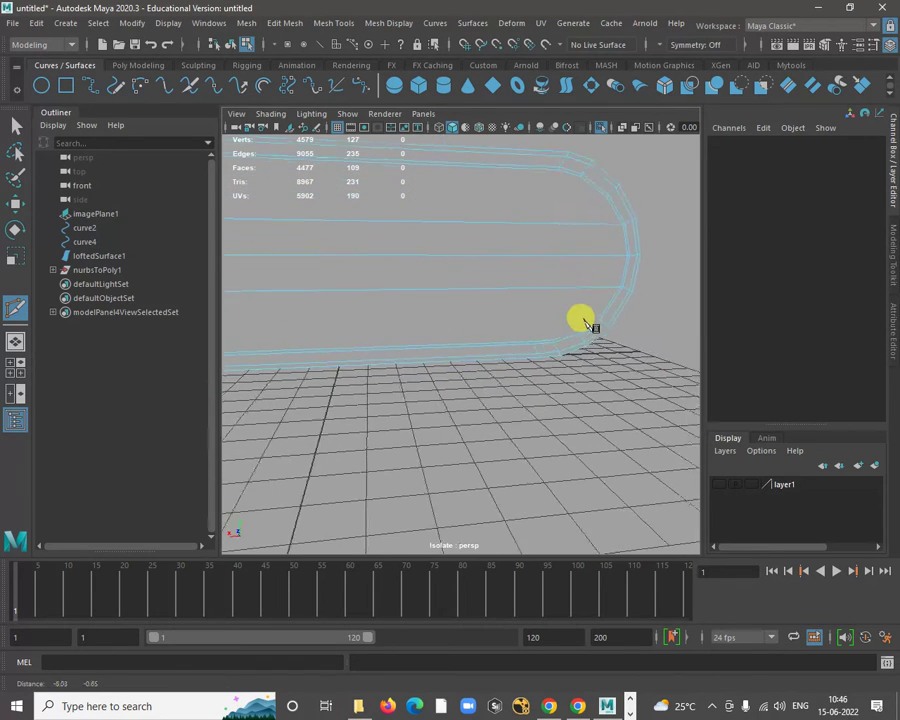
Merge the stray vertex at the end of the lowest cut with the adjacent inner-border vertex using Merge Vertices.
{"action": "right_click_drag", "start_coordinate": [520, 264], "coordinate": [545, 318], "text": "alt"}
{"action": "left_click_drag", "start_coordinate": [542, 314], "coordinate": [590, 362], "text": "alt"}
{"action": "middle_click_drag", "start_coordinate": [590, 308], "coordinate": [374, 354], "text": "alt"}
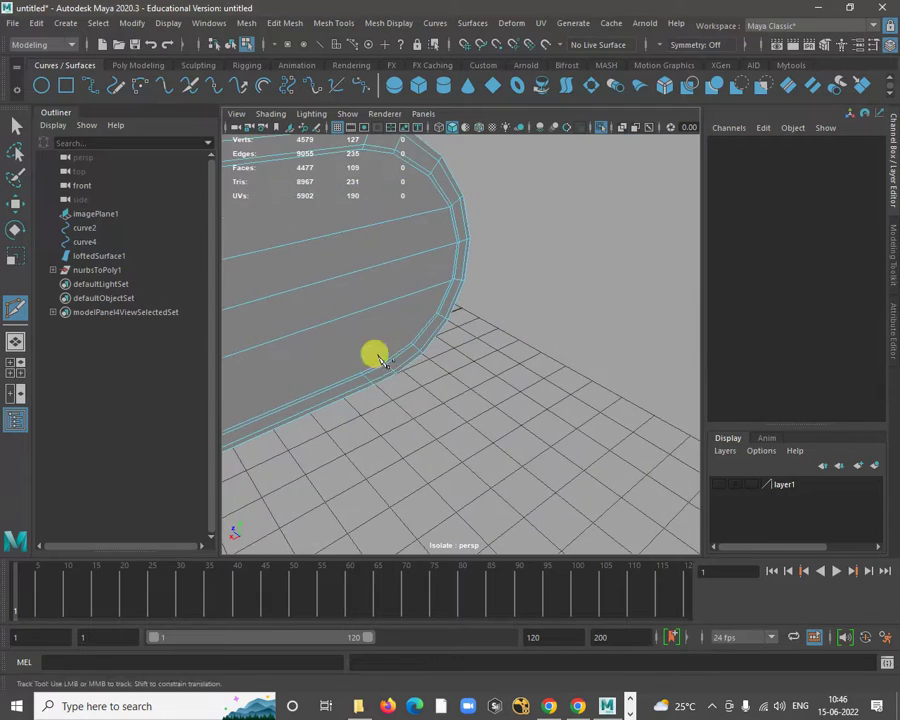
{"action": "right_click_drag", "start_coordinate": [374, 354], "coordinate": [549, 380], "text": "alt"}
{"action": "middle_click_drag", "start_coordinate": [556, 387], "coordinate": [488, 314], "text": "alt"}
{"action": "right_click_drag", "start_coordinate": [475, 270], "coordinate": [493, 342], "text": "alt"}
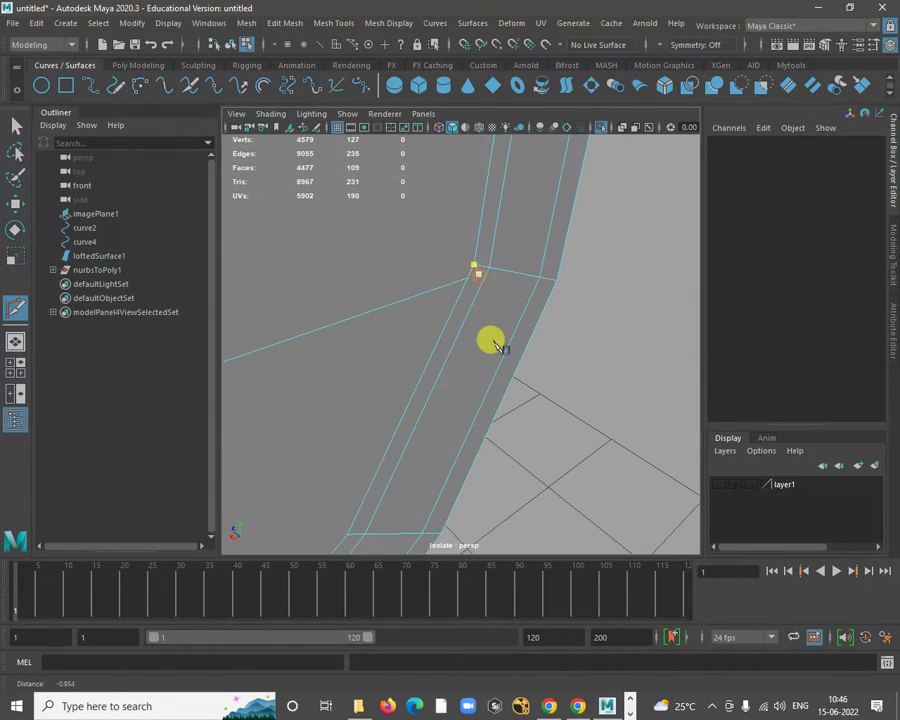
{"action": "right_click_drag", "start_coordinate": [476, 255], "coordinate": [462, 327]}
{"action": "left_click", "coordinate": [464, 278]}
{"action": "key", "text": "q"}
{"action": "left_click", "coordinate": [476, 267], "text": "shift"}
{"action": "mouse_move", "coordinate": [462, 327]}
{"action": "left_mouse_down", "text": "alt"}
{"action": "mouse_move", "coordinate": [468, 287]}
{"action": "mouse_move", "coordinate": [452, 328]}
{"action": "left_mouse_up", "text": "alt"}
{"action": "right_click", "coordinate": [450, 325], "text": "shift"}
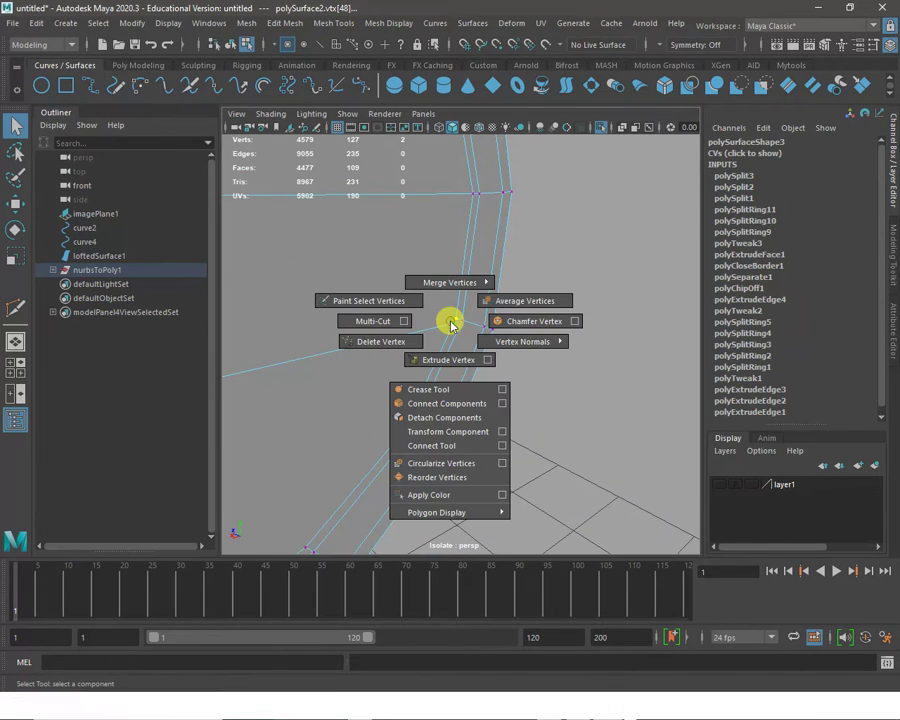
{"action": "right_click_drag", "start_coordinate": [450, 325], "coordinate": [450, 280], "text": "shift"}
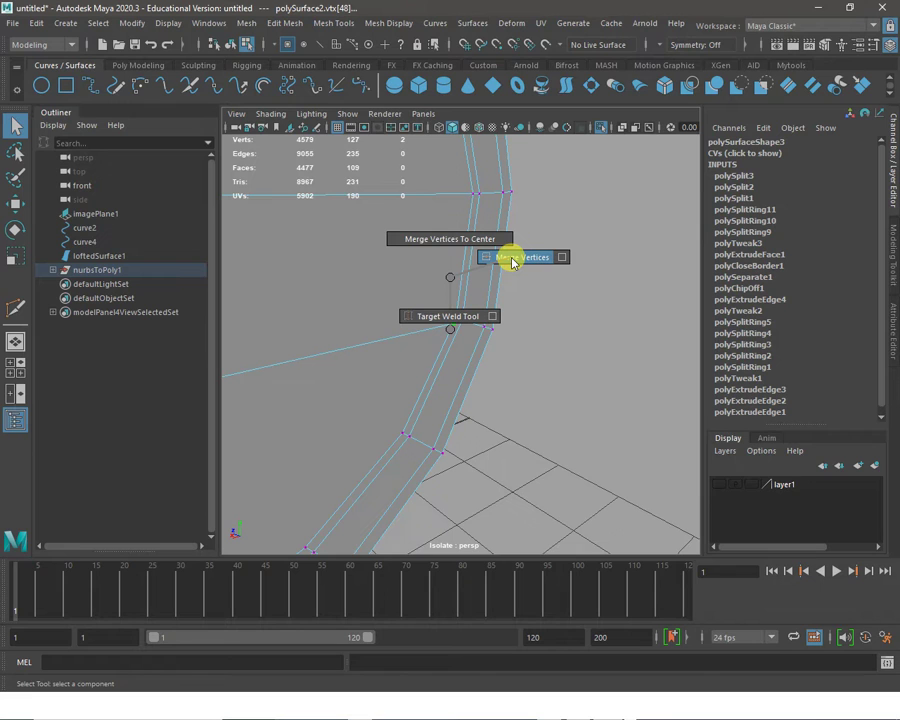
{"action": "right_click_drag", "start_coordinate": [512, 262], "coordinate": [509, 258], "text": "shift"}
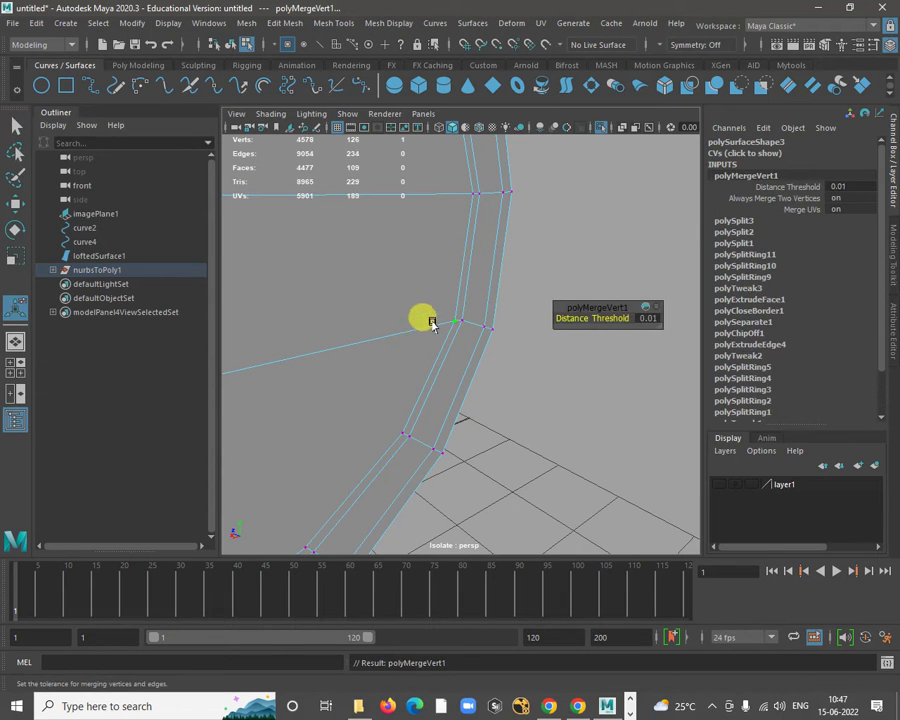
{"action": "left_click", "coordinate": [543, 186]}
Select the opposite inner-border vertices just below the lowest cut and join them across the cap with Connect Components.
{"action": "right_click_drag", "start_coordinate": [543, 186], "coordinate": [240, 252], "text": "alt"}
{"action": "middle_click_drag", "start_coordinate": [448, 255], "coordinate": [596, 255], "text": "alt"}
{"action": "right_click_drag", "start_coordinate": [617, 281], "coordinate": [333, 281], "text": "alt"}
{"action": "left_click_drag", "start_coordinate": [333, 281], "coordinate": [314, 228], "text": "alt"}
{"action": "right_click_drag", "start_coordinate": [314, 228], "coordinate": [395, 355], "text": "alt"}
{"action": "left_click_drag", "start_coordinate": [396, 354], "coordinate": [411, 312], "text": "alt"}
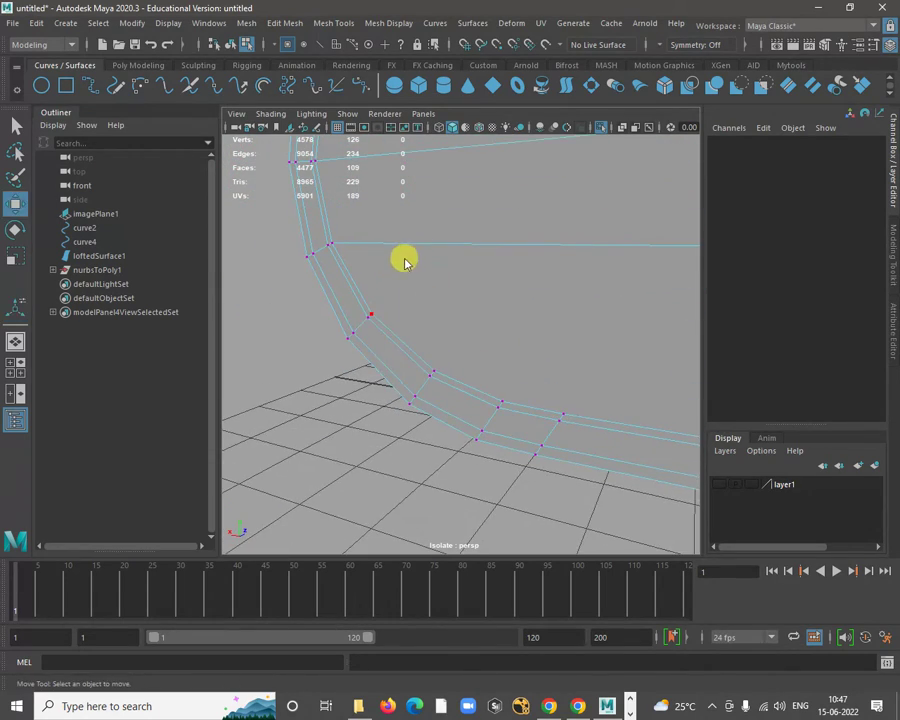
{"action": "right_click_drag", "start_coordinate": [405, 262], "coordinate": [466, 221]}
{"action": "right_click_drag", "start_coordinate": [420, 252], "coordinate": [418, 323]}
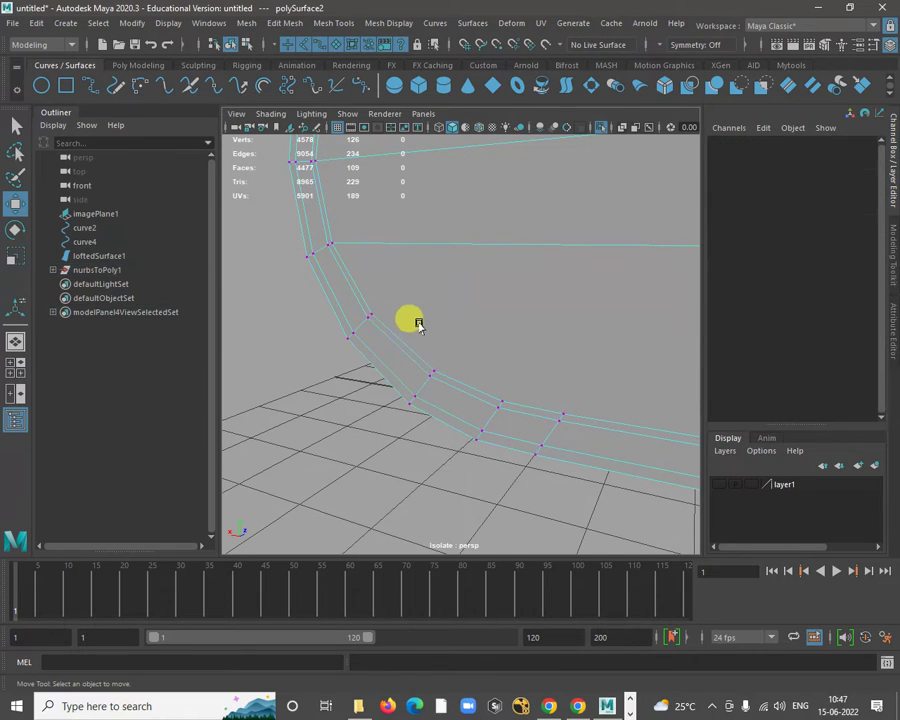
{"action": "left_click", "coordinate": [370, 314]}
{"action": "left_click_drag", "start_coordinate": [580, 400], "coordinate": [551, 299], "text": "alt"}
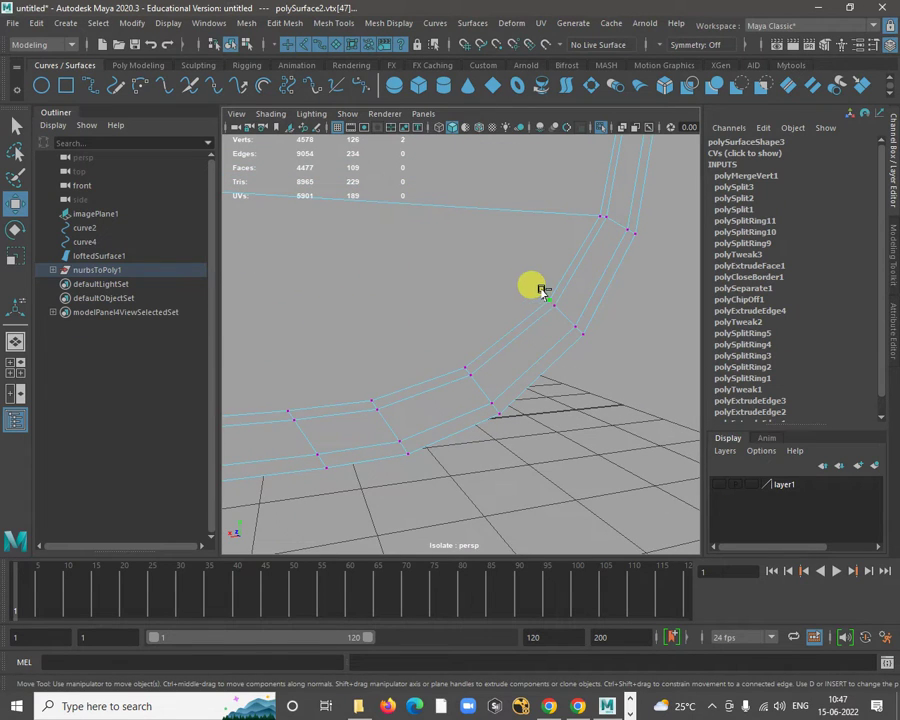
{"action": "right_click_drag", "start_coordinate": [542, 291], "coordinate": [548, 293], "text": "shift"}
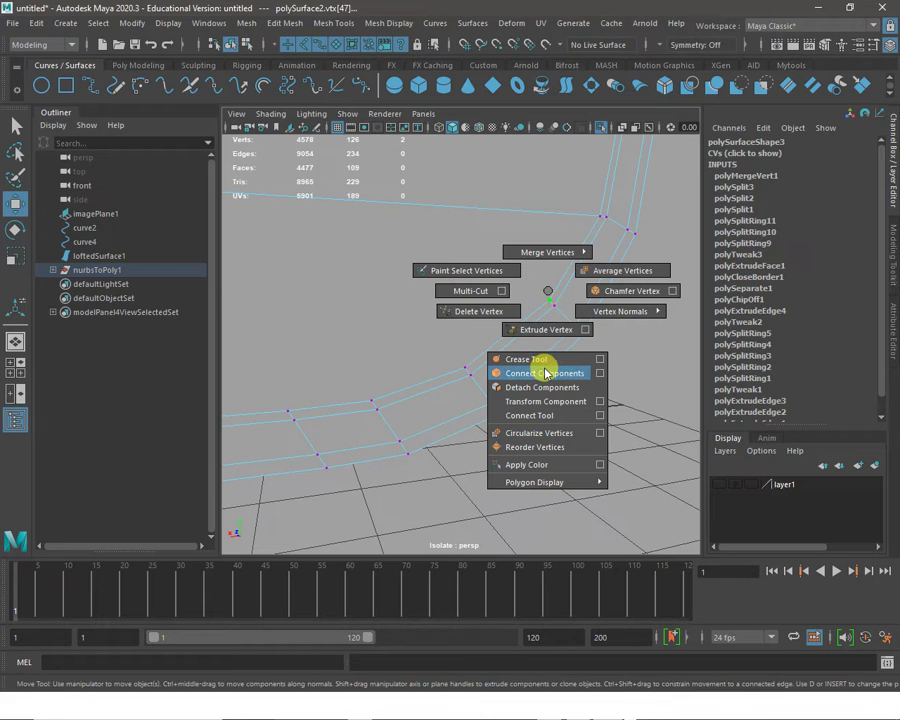
{"action": "right_click_drag", "start_coordinate": [546, 373], "coordinate": [543, 372], "text": "shift"}
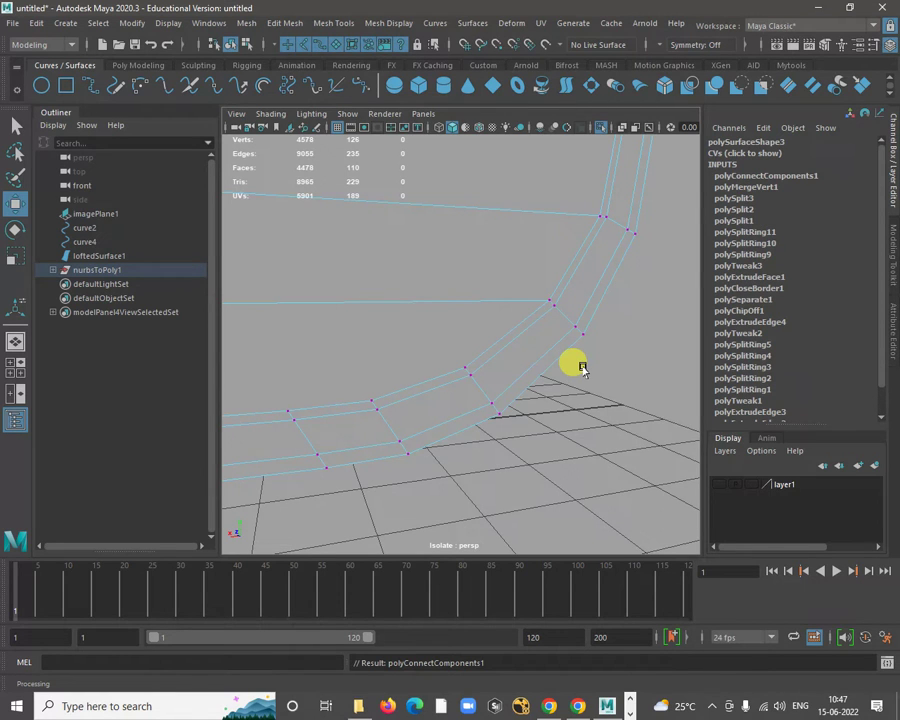
Select the opposite inner-border vertices just above the highest lengthwise cut and join them across the cap with Connect Components.
{"action": "left_click_drag", "start_coordinate": [576, 367], "coordinate": [513, 241], "text": "alt"}
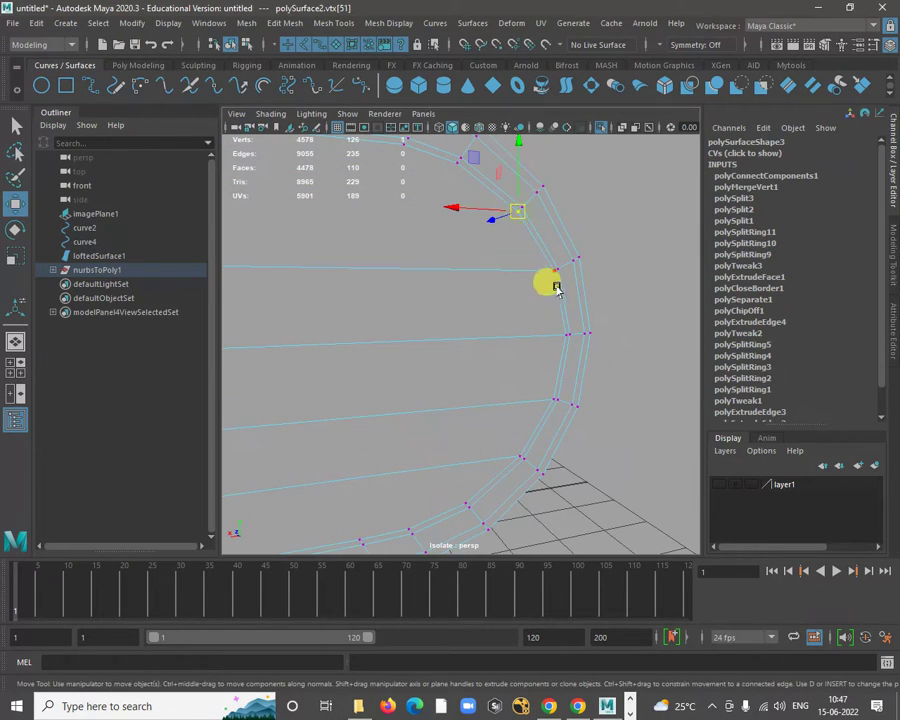
{"action": "left_click_drag", "start_coordinate": [556, 288], "coordinate": [437, 232], "text": "alt"}
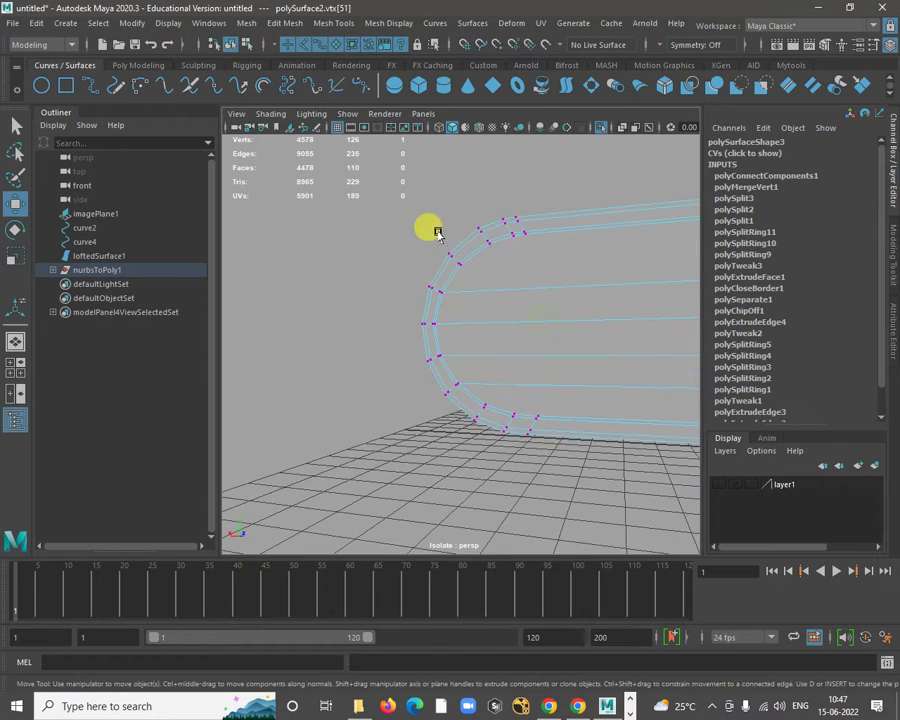
{"action": "right_click_drag", "start_coordinate": [446, 235], "coordinate": [490, 272], "text": "alt"}
{"action": "middle_click_drag", "start_coordinate": [490, 272], "coordinate": [406, 319], "text": "alt"}
{"action": "right_click_drag", "start_coordinate": [406, 319], "coordinate": [436, 310], "text": "alt"}
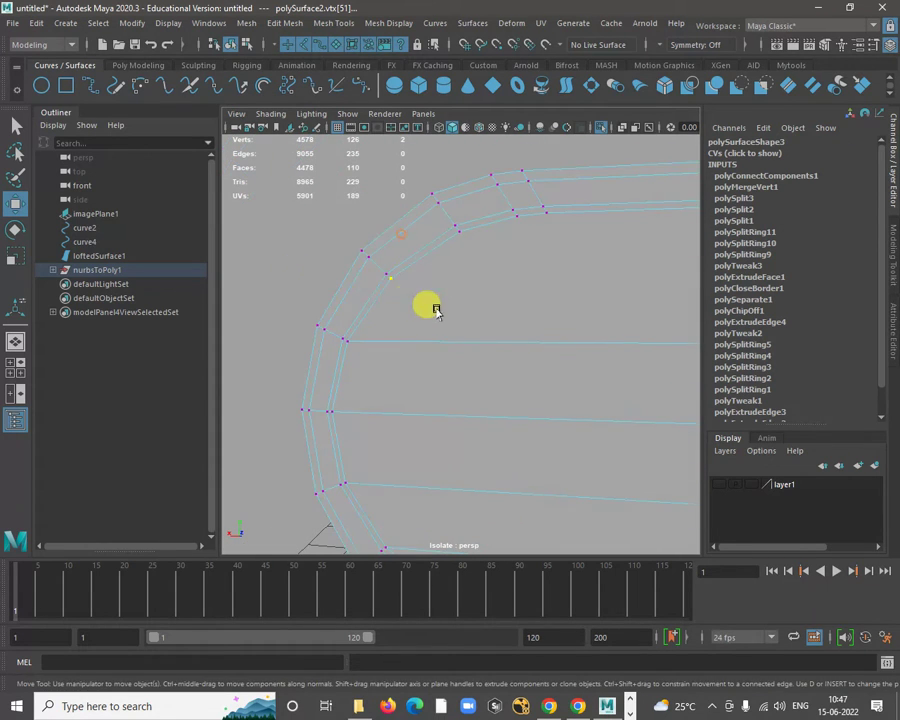
{"action": "right_click", "coordinate": [390, 282], "text": "shift"}
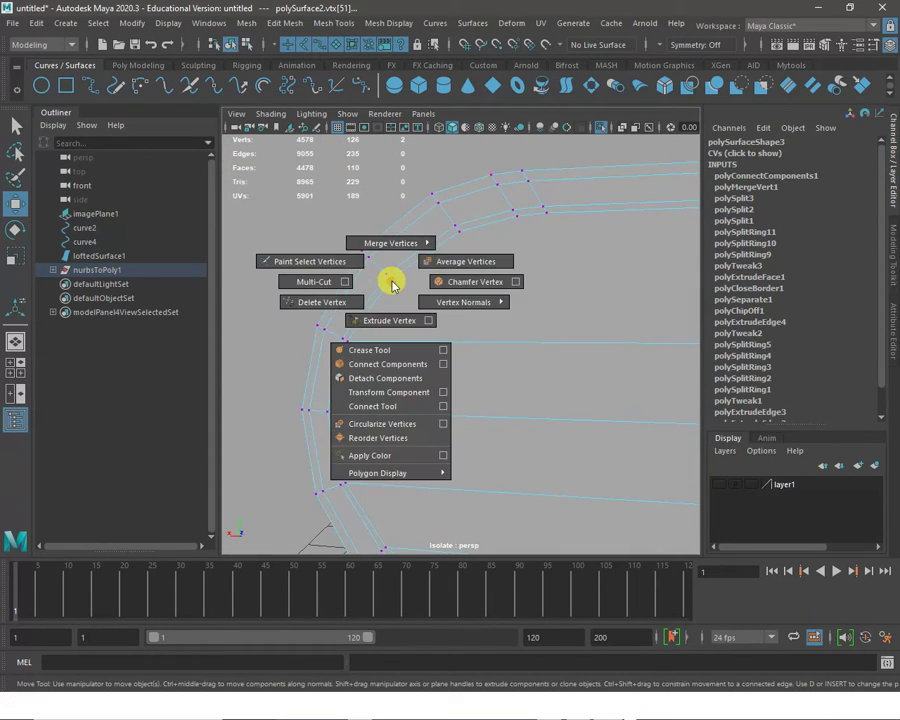
{"action": "left_click", "coordinate": [386, 366]}
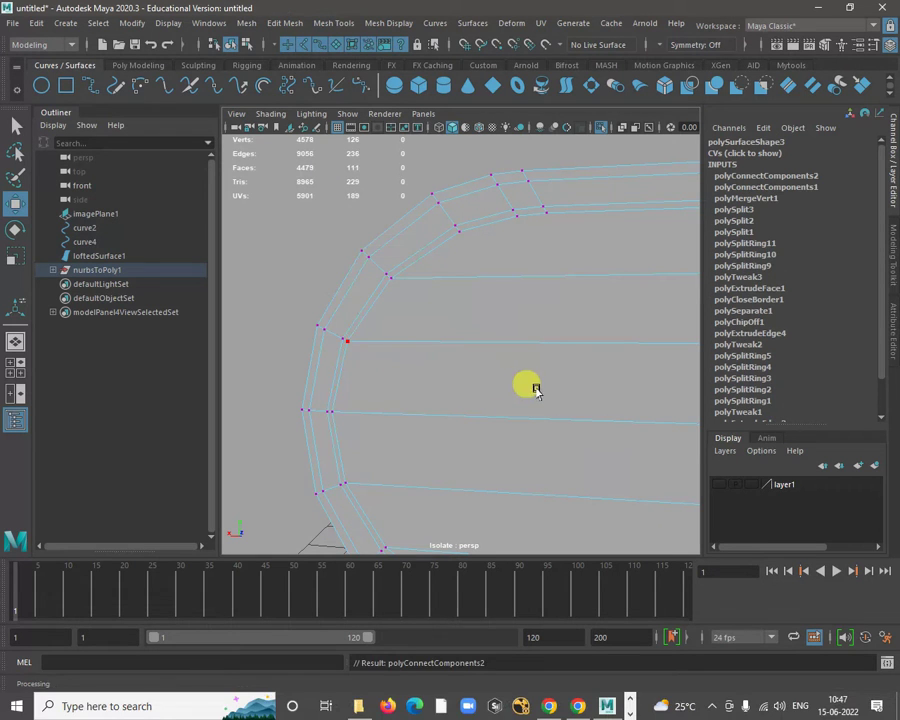
Examine the lengthwise edges at both rounded ends of the cap and return the mesh to Object Mode.
{"action": "left_click_drag", "start_coordinate": [528, 386], "coordinate": [187, 281], "text": "alt"}
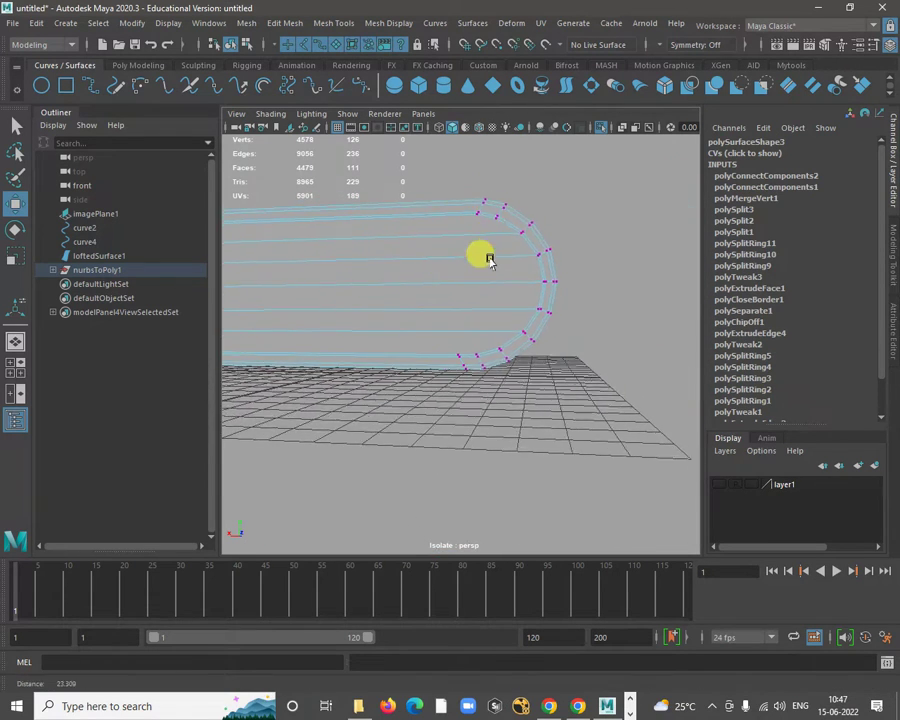
{"action": "right_click_drag", "start_coordinate": [454, 254], "coordinate": [527, 346], "text": "alt"}
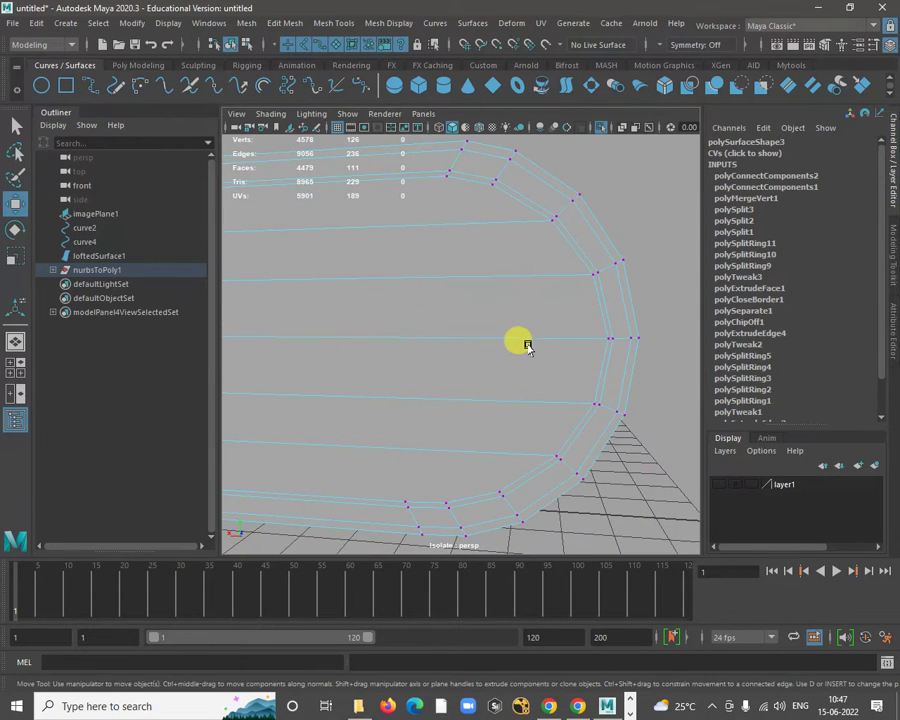
{"action": "left_click_drag", "start_coordinate": [562, 372], "coordinate": [681, 295], "text": "alt"}
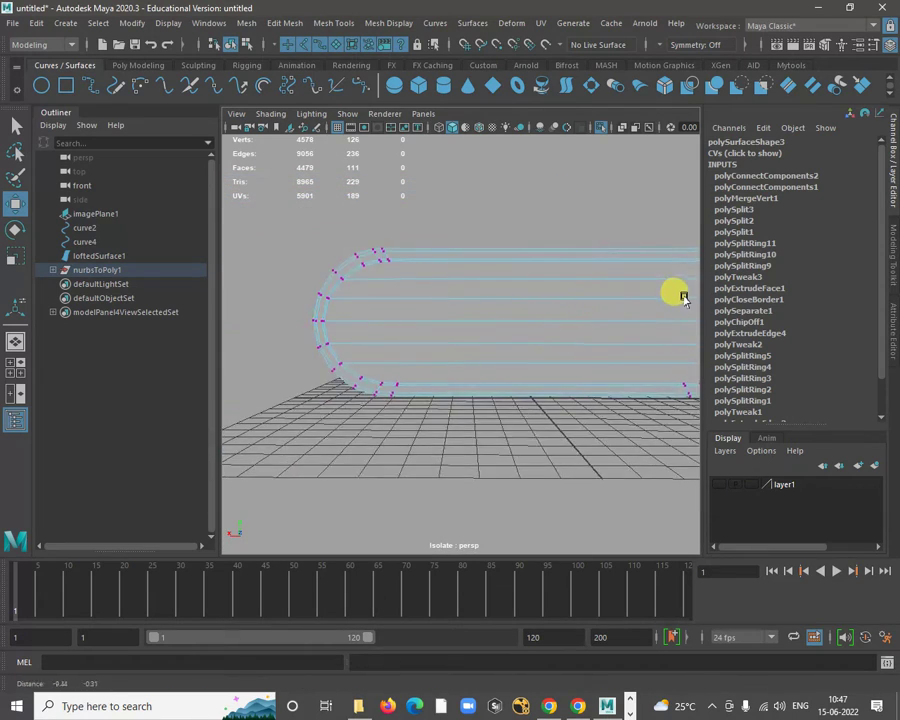
{"action": "right_click_drag", "start_coordinate": [681, 295], "coordinate": [506, 330], "text": "alt"}
{"action": "left_click_drag", "start_coordinate": [506, 328], "coordinate": [549, 328], "text": "alt"}
{"action": "right_click_drag", "start_coordinate": [428, 281], "coordinate": [452, 332], "text": "alt"}
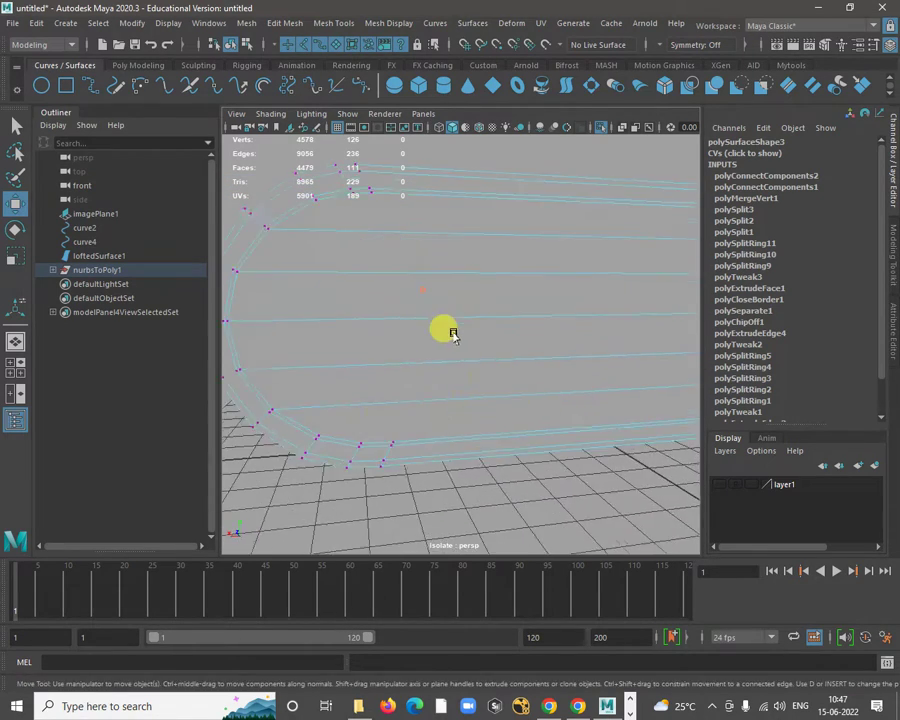
{"action": "middle_click_drag", "start_coordinate": [452, 332], "coordinate": [506, 351], "text": "alt"}
{"action": "right_click_drag", "start_coordinate": [460, 261], "coordinate": [497, 231]}
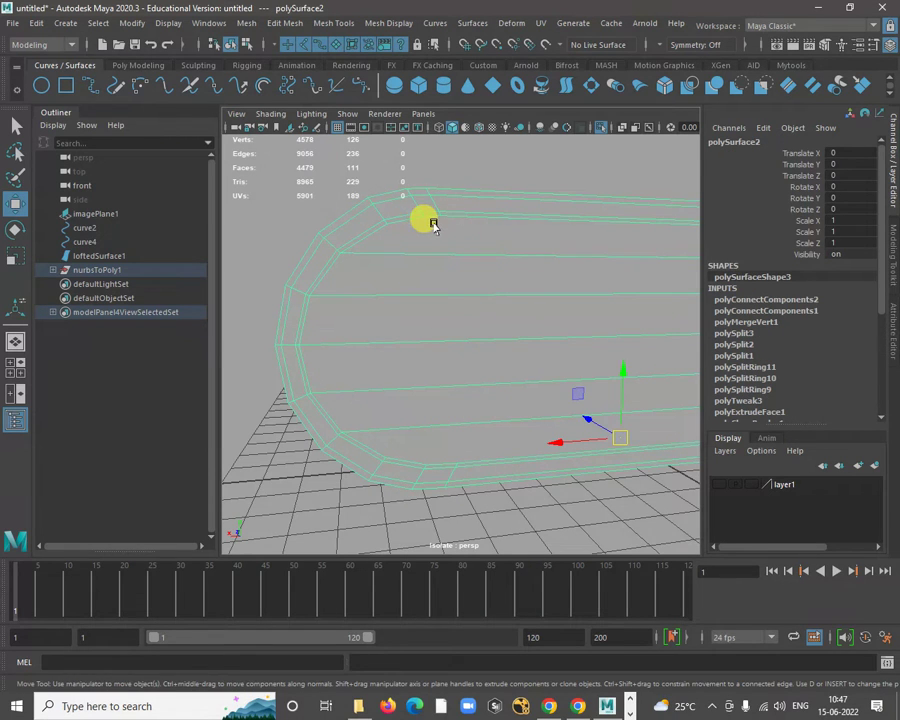
Bring up the Mytools tool set and examine the cap's upper corners, where the straight border meets each rounded end.
{"action": "left_click_drag", "start_coordinate": [432, 224], "coordinate": [849, 53], "text": "alt"}
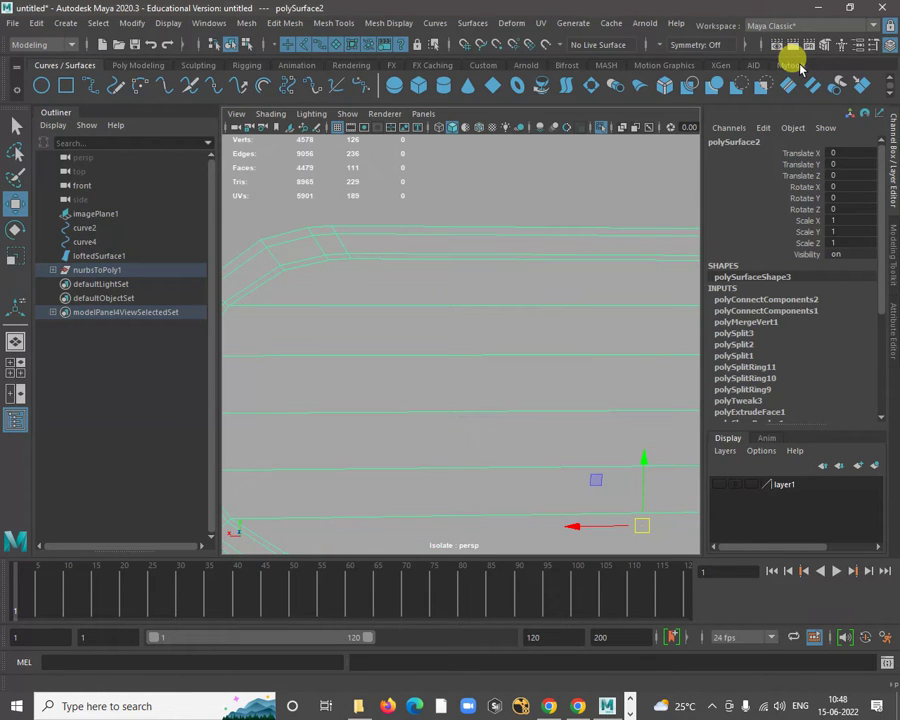
{"action": "left_click", "coordinate": [798, 66]}
{"action": "left_click_drag", "start_coordinate": [314, 182], "coordinate": [448, 273], "text": "alt"}
{"action": "mouse_move", "coordinate": [448, 273]}
{"action": "right_mouse_down", "text": "alt"}
{"action": "mouse_move", "coordinate": [442, 263]}
{"action": "mouse_move", "coordinate": [468, 259]}
{"action": "mouse_move", "coordinate": [453, 276]}
{"action": "right_mouse_up", "text": "alt"}
{"action": "right_click_drag", "start_coordinate": [367, 213], "coordinate": [472, 218], "text": "alt"}
{"action": "left_click_drag", "start_coordinate": [472, 217], "coordinate": [396, 227], "text": "alt"}
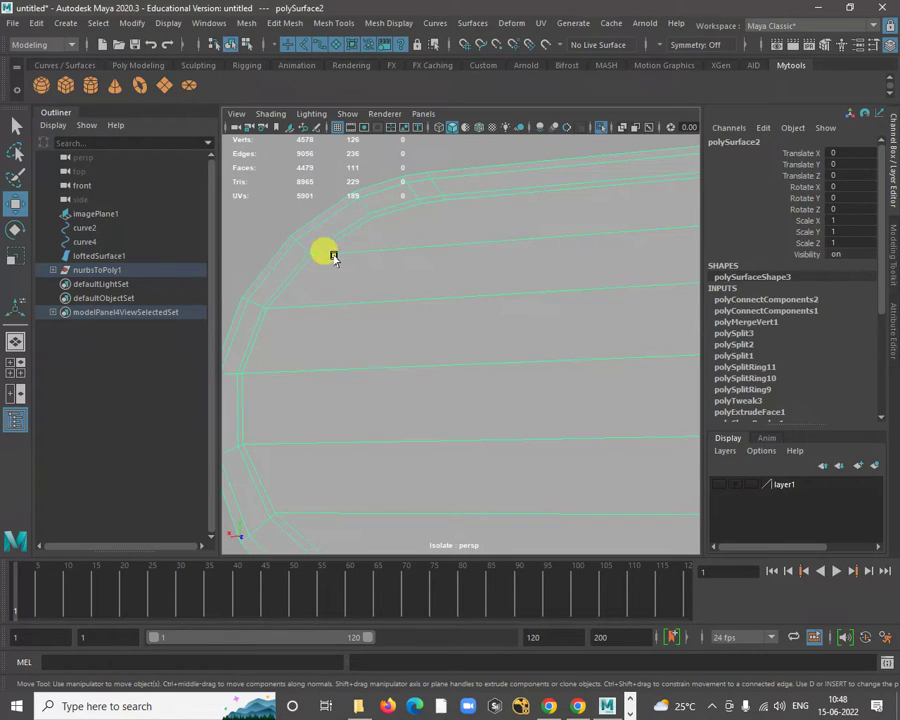
{"action": "left_click_drag", "start_coordinate": [396, 265], "coordinate": [364, 263], "text": "alt"}
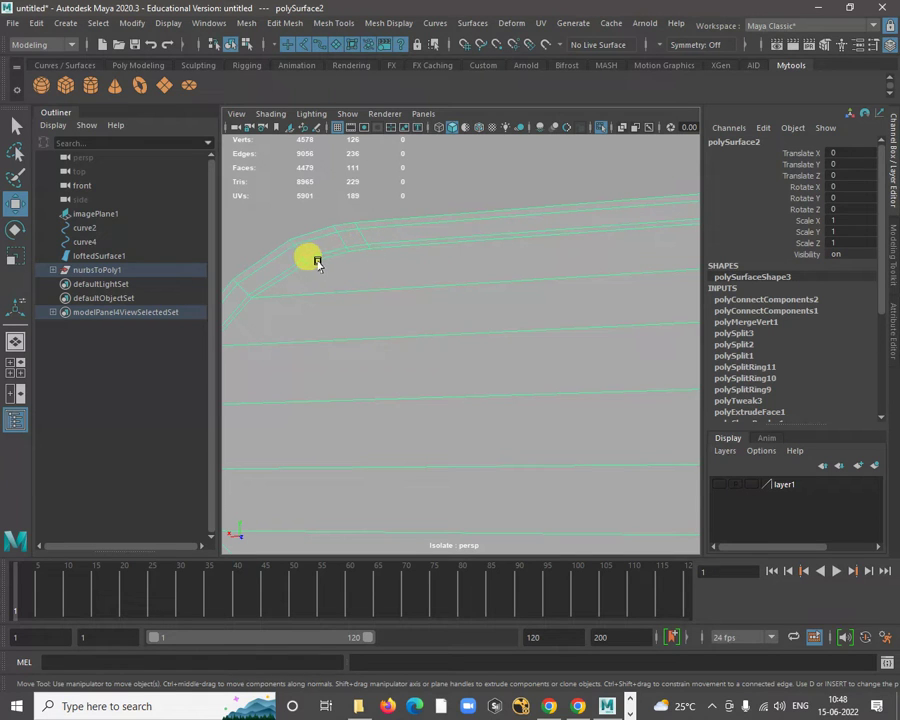
{"action": "left_click_drag", "start_coordinate": [504, 371], "coordinate": [495, 322], "text": "alt"}
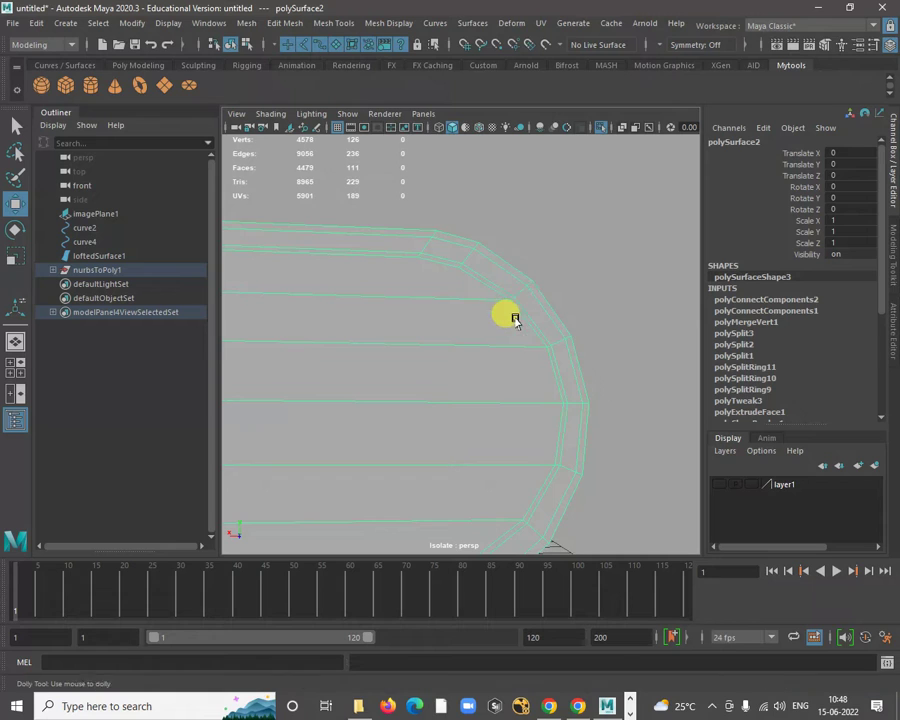
{"action": "mouse_move", "coordinate": [514, 320]}
{"action": "right_mouse_down", "text": "alt"}
{"action": "mouse_move", "coordinate": [500, 295]}
{"action": "mouse_move", "coordinate": [492, 305]}
{"action": "mouse_move", "coordinate": [516, 297]}
{"action": "right_mouse_up", "text": "alt"}
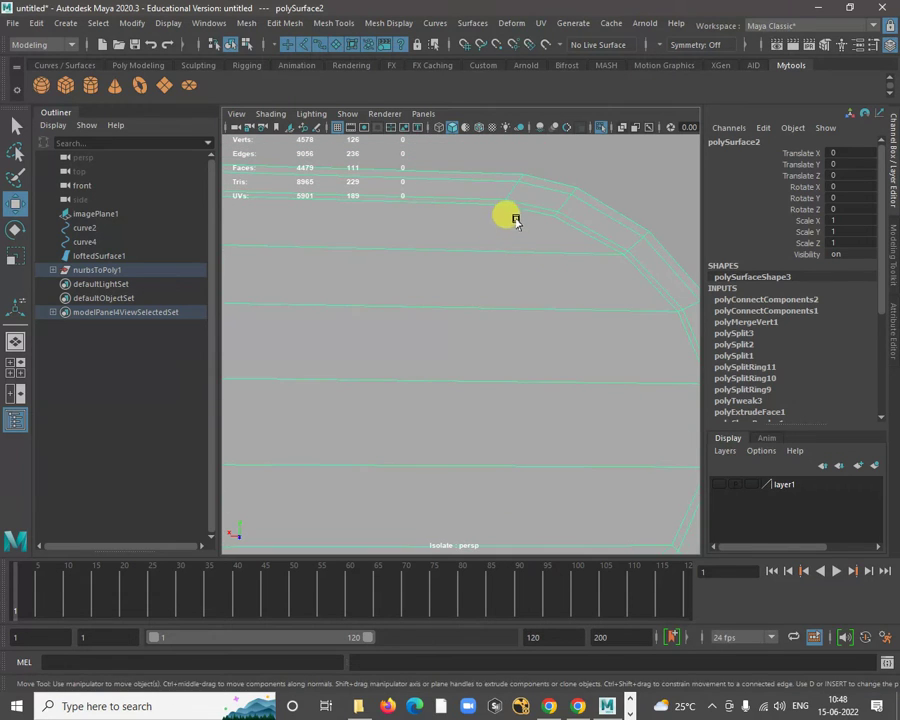
Multi-Cut a vertical edge across the lengthwise edges near one rounded end, from the upper inner-border vertex to the lower one.
{"action": "right_click", "coordinate": [530, 217], "text": "shift"}
{"action": "left_click", "coordinate": [432, 223]}
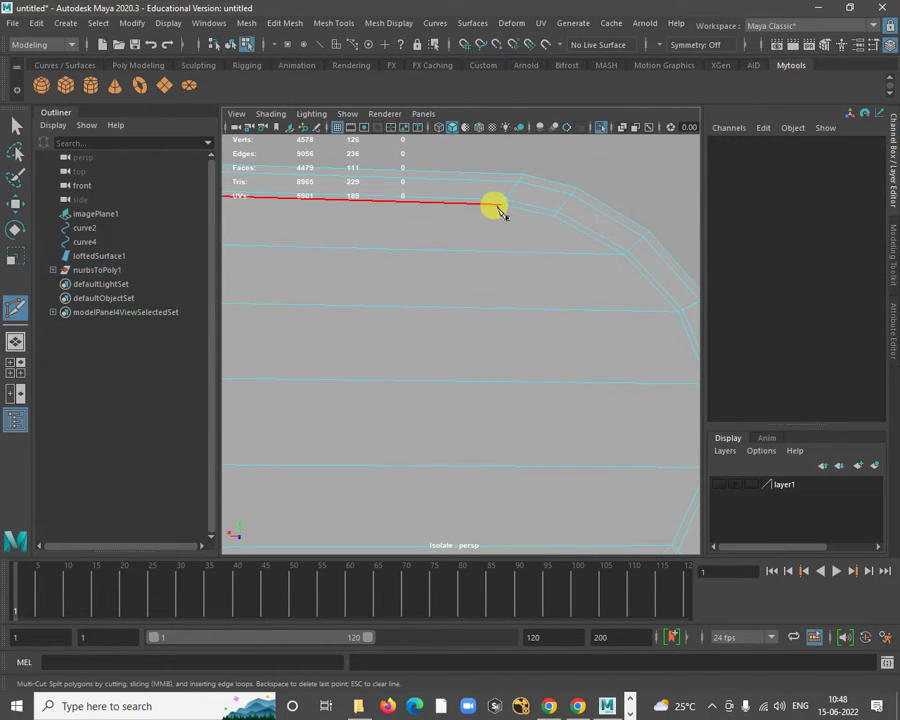
{"action": "left_click", "coordinate": [503, 210]}
{"action": "right_click_drag", "start_coordinate": [505, 380], "coordinate": [489, 354], "text": "alt"}
{"action": "left_click_drag", "start_coordinate": [489, 354], "coordinate": [498, 338], "text": "alt"}
{"action": "middle_click_drag", "start_coordinate": [498, 338], "coordinate": [503, 282], "text": "alt"}
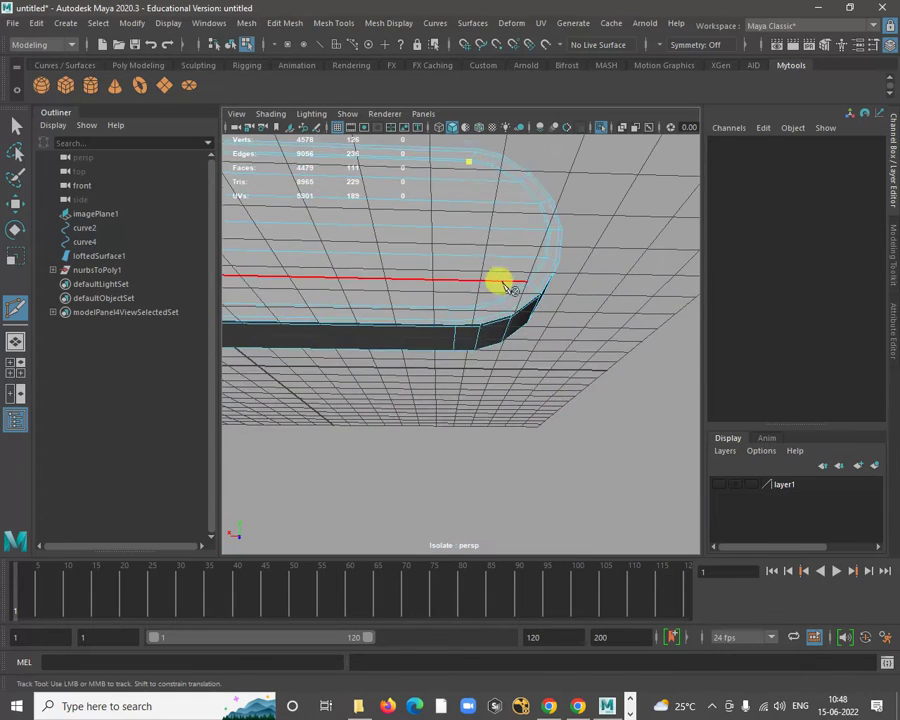
{"action": "mouse_move", "coordinate": [482, 326]}
{"action": "left_mouse_down", "text": "alt"}
{"action": "mouse_move", "coordinate": [474, 271]}
{"action": "mouse_move", "coordinate": [498, 325]}
{"action": "mouse_move", "coordinate": [472, 283]}
{"action": "mouse_move", "coordinate": [474, 332]}
{"action": "left_mouse_up", "text": "alt"}
{"action": "mouse_move", "coordinate": [470, 320]}
{"action": "middle_mouse_down", "text": "alt"}
{"action": "mouse_move", "coordinate": [460, 372]}
{"action": "mouse_move", "coordinate": [476, 352]}
{"action": "mouse_move", "coordinate": [480, 315]}
{"action": "mouse_move", "coordinate": [470, 303]}
{"action": "middle_mouse_up", "text": "alt"}
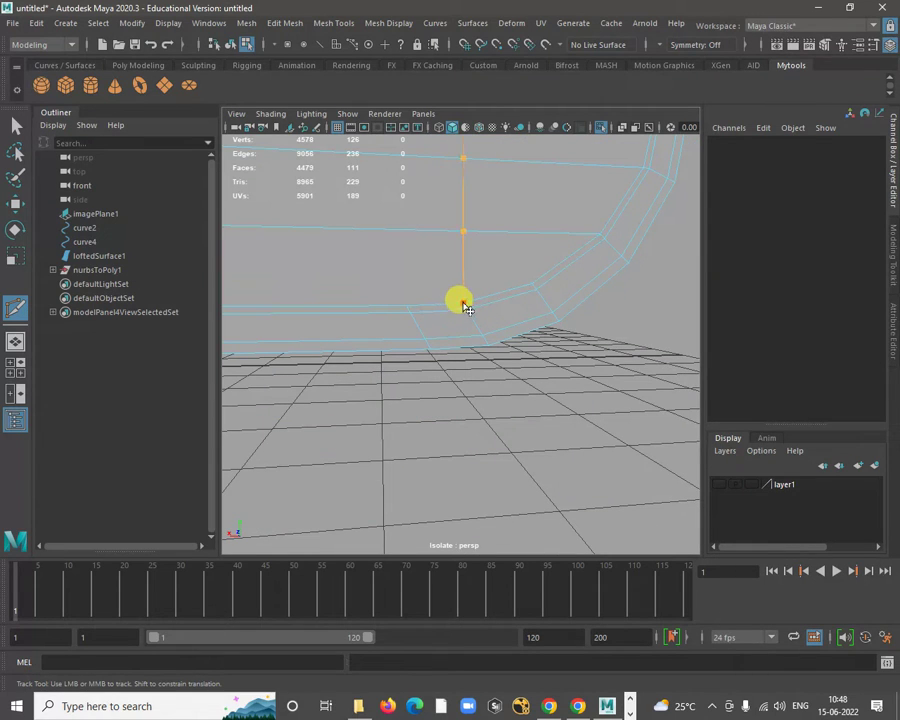
{"action": "right_click_drag", "start_coordinate": [585, 411], "coordinate": [458, 336], "text": "alt"}
{"action": "middle_click_drag", "start_coordinate": [496, 382], "coordinate": [512, 378], "text": "alt"}
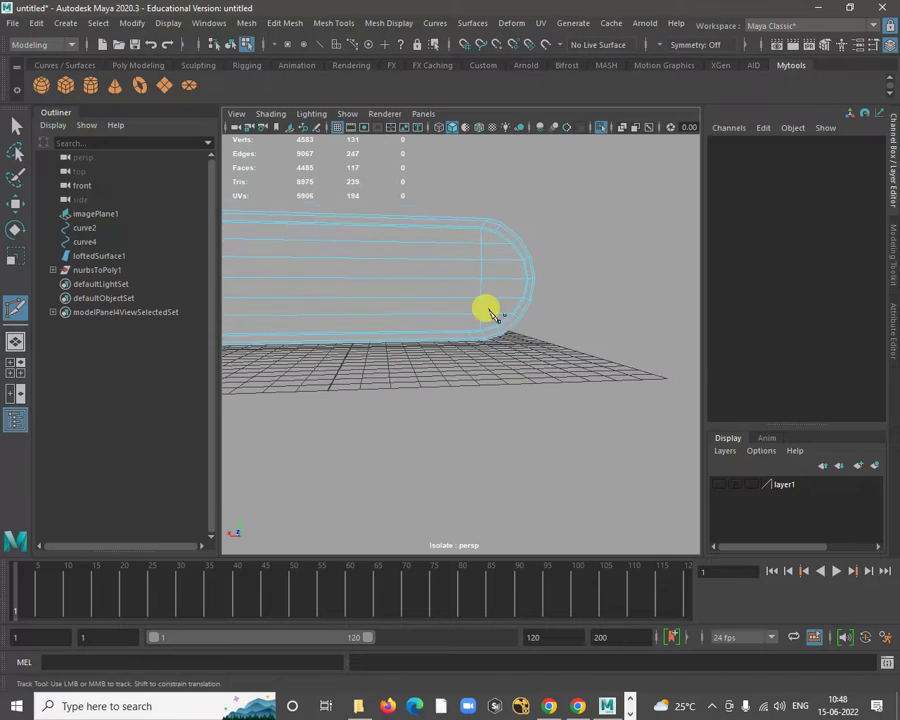
Cut a vertical line across the horizontal edges at one rounded end of the rear shell with Multi-Cut.
{"action": "right_click_drag", "start_coordinate": [486, 309], "coordinate": [402, 352], "text": "alt"}
{"action": "middle_click_drag", "start_coordinate": [402, 352], "coordinate": [498, 350], "text": "alt"}
{"action": "right_click_drag", "start_coordinate": [416, 250], "coordinate": [470, 350], "text": "alt"}
{"action": "left_click_drag", "start_coordinate": [410, 276], "coordinate": [432, 291], "text": "alt"}
{"action": "middle_click_drag", "start_coordinate": [432, 291], "coordinate": [452, 313], "text": "alt"}
{"action": "right_click_drag", "start_coordinate": [397, 216], "coordinate": [386, 197], "text": "alt"}
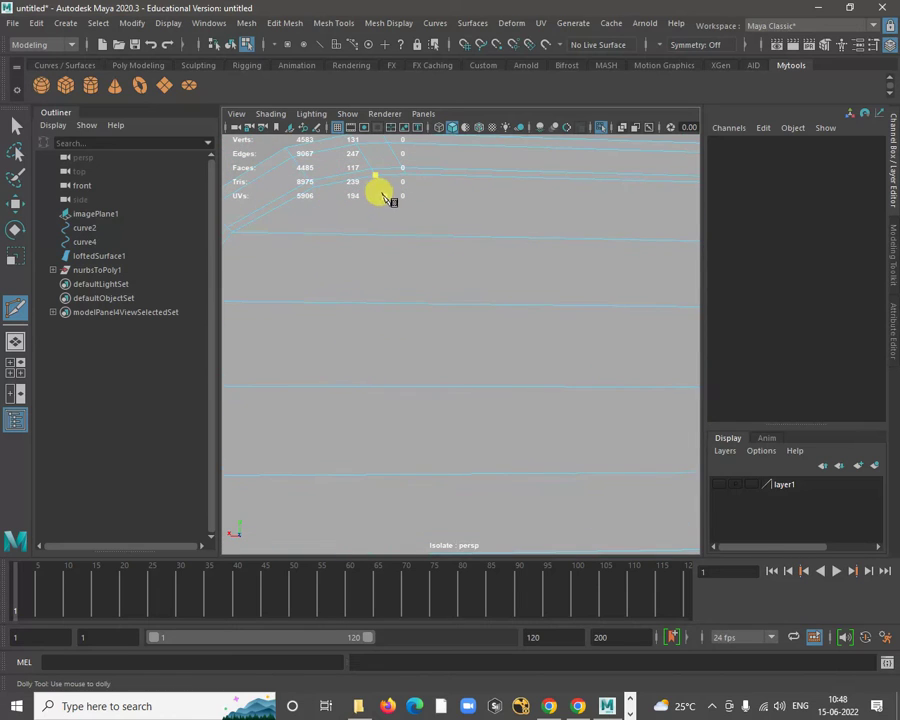
{"action": "right_click_drag", "start_coordinate": [474, 328], "coordinate": [394, 297], "text": "alt"}
{"action": "left_click_drag", "start_coordinate": [394, 297], "coordinate": [432, 309], "text": "alt"}
{"action": "right_click_drag", "start_coordinate": [436, 311], "coordinate": [438, 415], "text": "alt"}
{"action": "middle_click_drag", "start_coordinate": [440, 415], "coordinate": [420, 385], "text": "alt"}
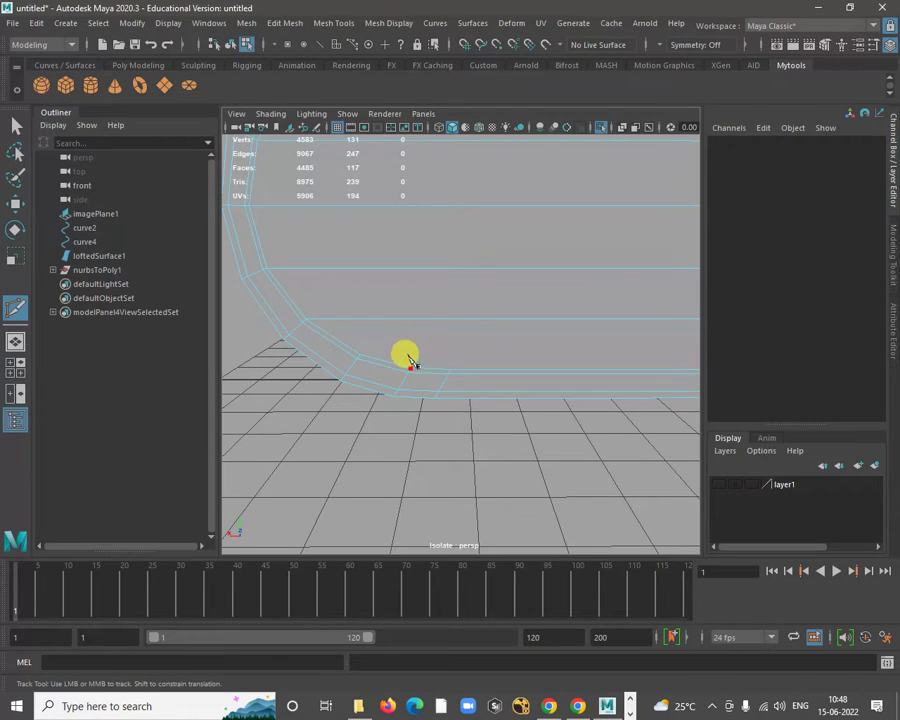
{"action": "right_click_drag", "start_coordinate": [410, 362], "coordinate": [418, 382], "text": "alt"}
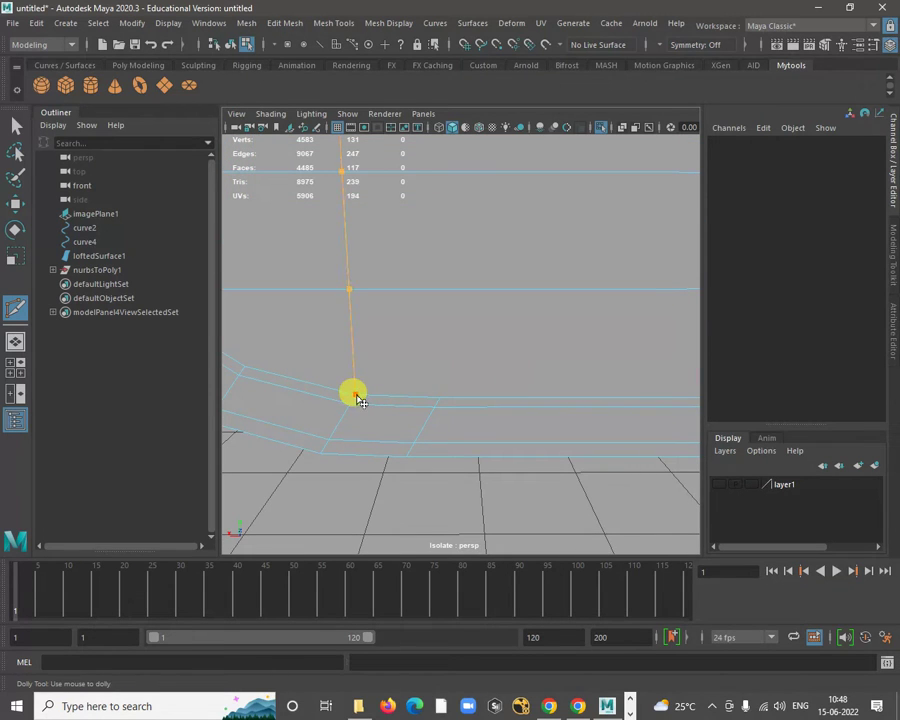
{"action": "right_click", "coordinate": [357, 396]}
Delete the extra edges crossing the rear shell's upper and lower rim beside the new cut.
{"action": "right_click_drag", "start_coordinate": [476, 432], "coordinate": [362, 352], "text": "alt"}
{"action": "left_click_drag", "start_coordinate": [396, 385], "coordinate": [406, 382], "text": "alt"}
{"action": "right_click_drag", "start_coordinate": [452, 269], "coordinate": [430, 305], "text": "alt"}
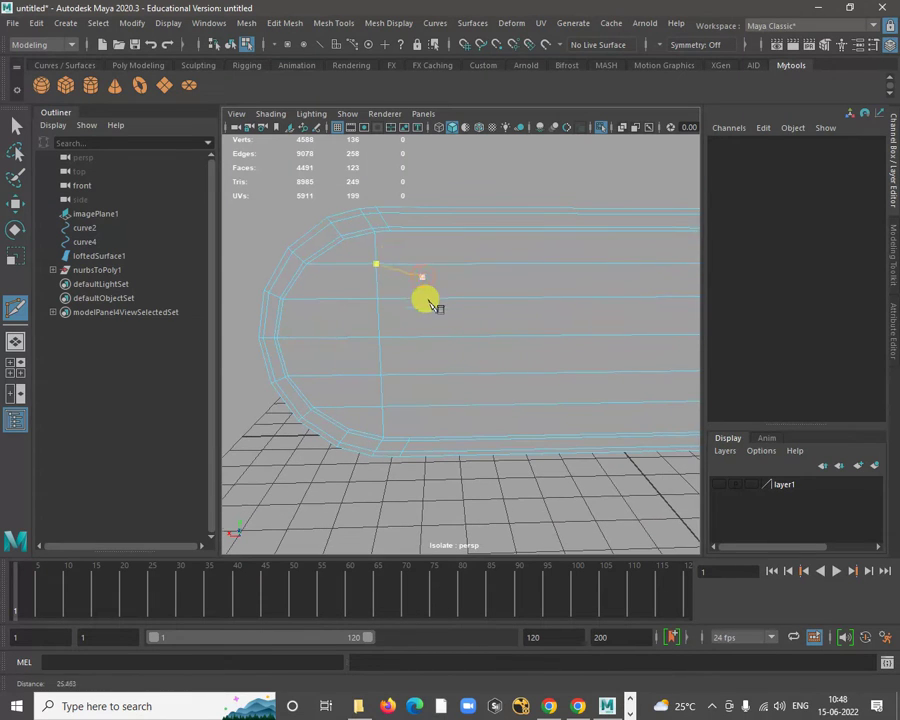
{"action": "left_click", "coordinate": [379, 219]}
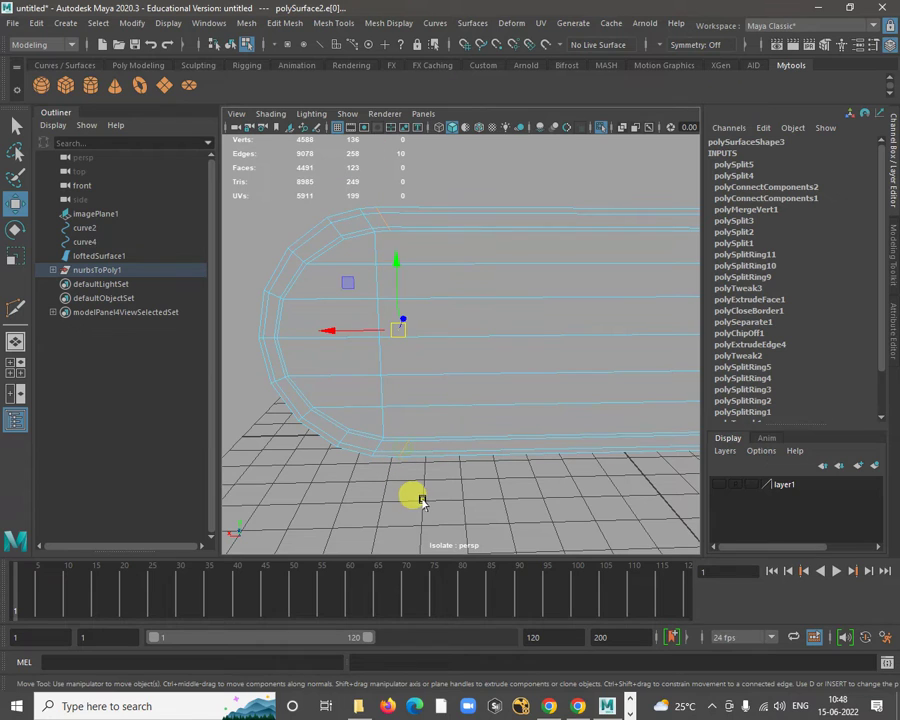
{"action": "key", "text": "Delete"}
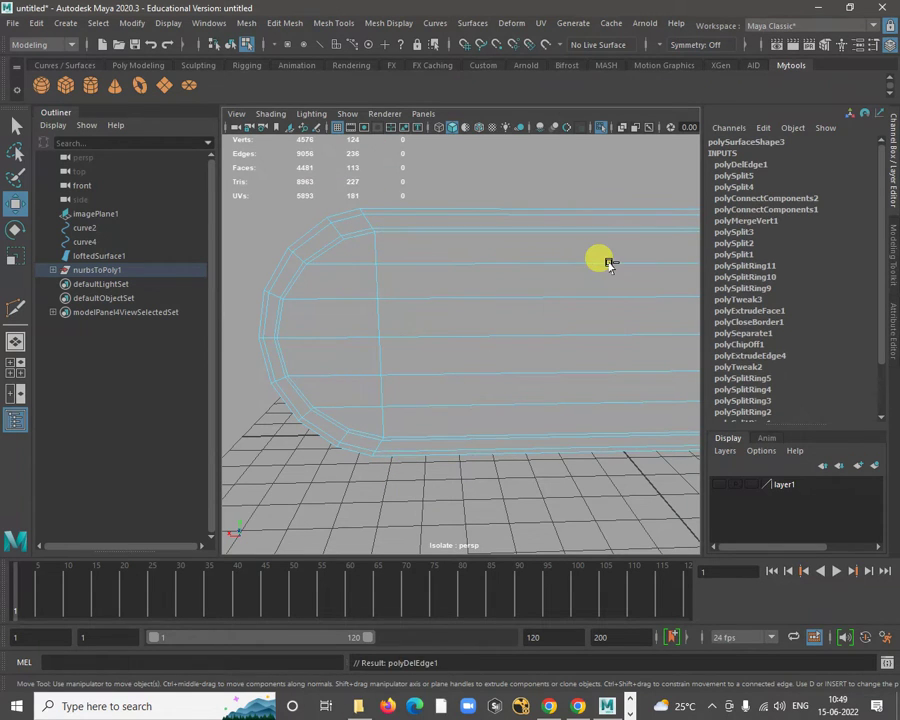
Delete the matching extra rim edges at the opposite rounded end of the rear shell.
{"action": "right_click_drag", "start_coordinate": [580, 303], "coordinate": [359, 270], "text": "alt"}
{"action": "middle_click_drag", "start_coordinate": [535, 330], "coordinate": [416, 314], "text": "alt"}
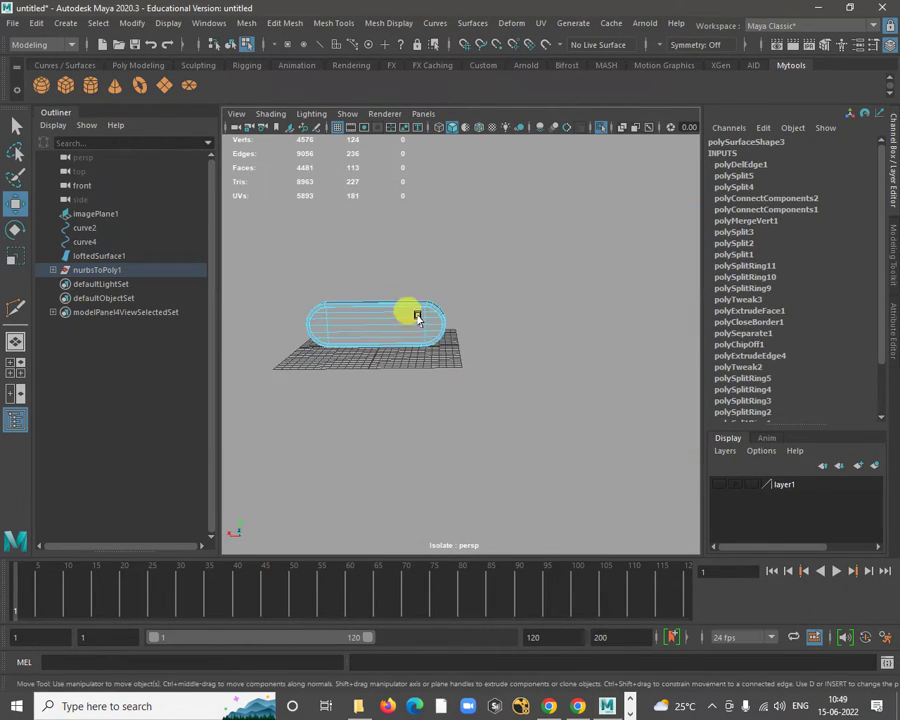
{"action": "right_click_drag", "start_coordinate": [416, 314], "coordinate": [486, 380], "text": "alt"}
{"action": "middle_click_drag", "start_coordinate": [338, 217], "coordinate": [490, 312], "text": "alt"}
{"action": "left_click_drag", "start_coordinate": [491, 316], "coordinate": [485, 466], "text": "alt"}
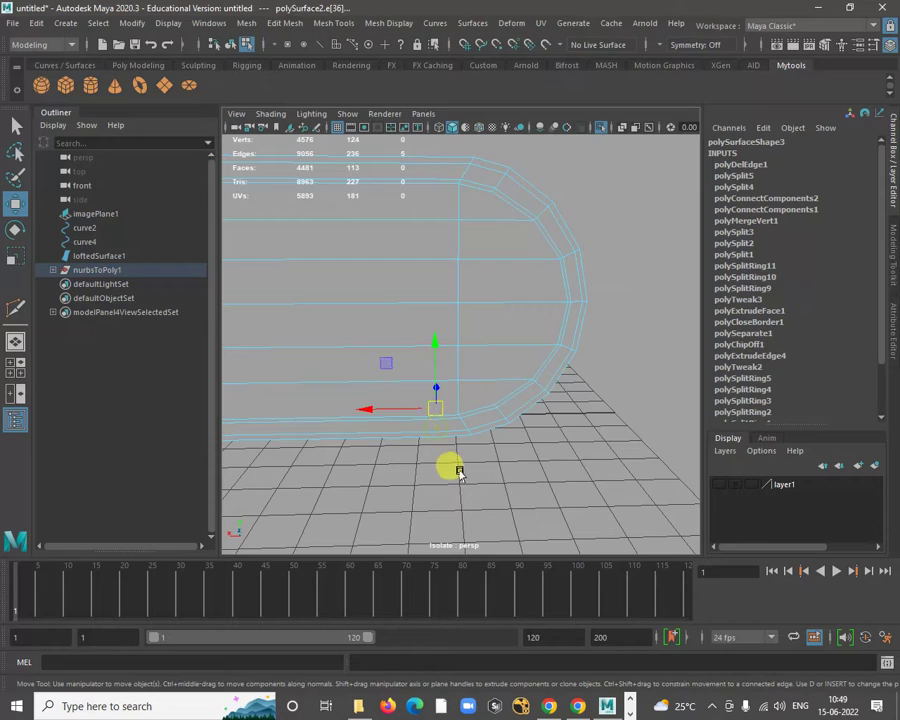
{"action": "key", "text": "Delete"}
Return the rear shell to object mode and display it with the smooth mesh preview.
{"action": "right_click_drag", "start_coordinate": [582, 277], "coordinate": [462, 223], "text": "alt"}
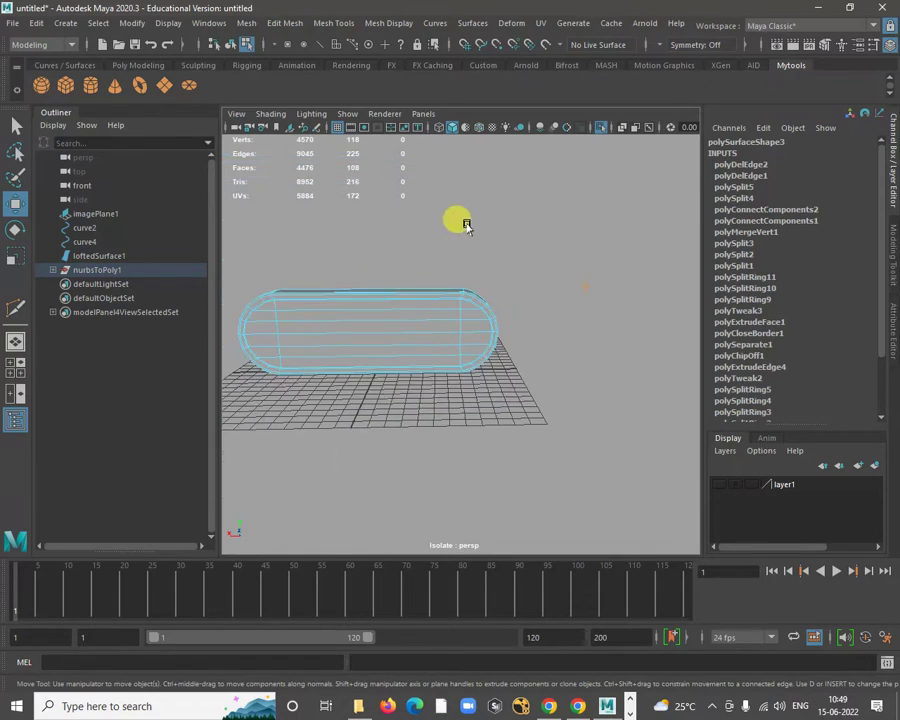
{"action": "left_click_drag", "start_coordinate": [462, 232], "coordinate": [512, 222], "text": "alt"}
{"action": "left_click_drag", "start_coordinate": [486, 182], "coordinate": [640, 284], "text": "alt"}
{"action": "right_click_drag", "start_coordinate": [620, 284], "coordinate": [513, 286], "text": "alt"}
{"action": "left_click_drag", "start_coordinate": [512, 285], "coordinate": [483, 262], "text": "alt"}
{"action": "right_click_drag", "start_coordinate": [483, 262], "coordinate": [548, 243]}
{"action": "left_click", "coordinate": [548, 243]}
{"action": "left_click", "coordinate": [511, 309]}
{"action": "left_click_drag", "start_coordinate": [511, 309], "coordinate": [450, 308], "text": "alt"}
{"action": "key", "text": "3"}
{"action": "left_click", "coordinate": [569, 358]}
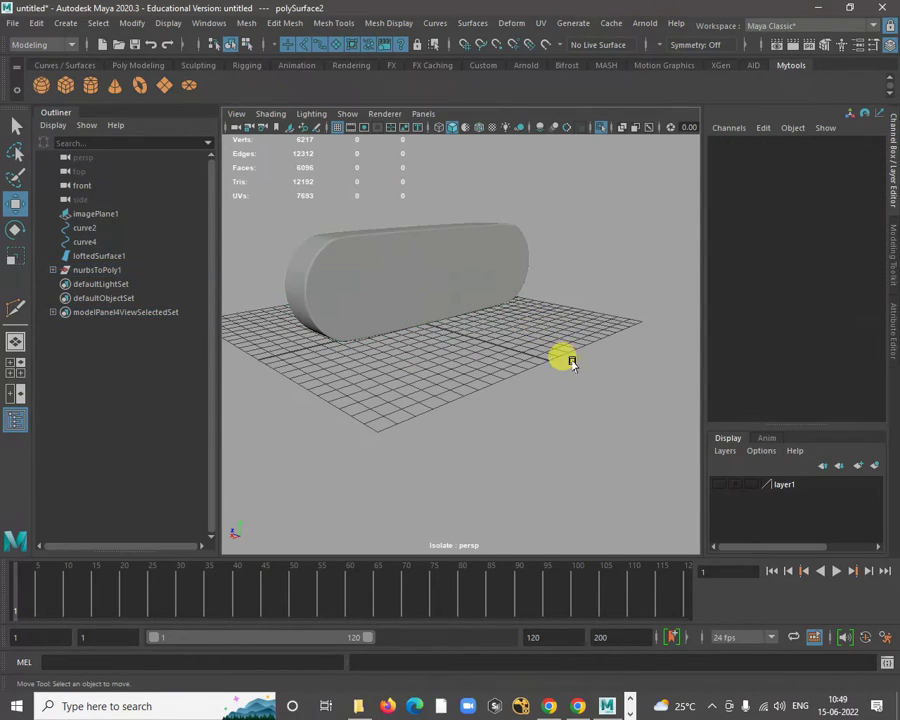
{"action": "left_click_drag", "start_coordinate": [569, 358], "coordinate": [488, 374], "text": "alt"}
Restore the rear shell's selection and turn off view isolation to show the whole model with the reference image.
{"action": "key", "text": "ctrl+z"}
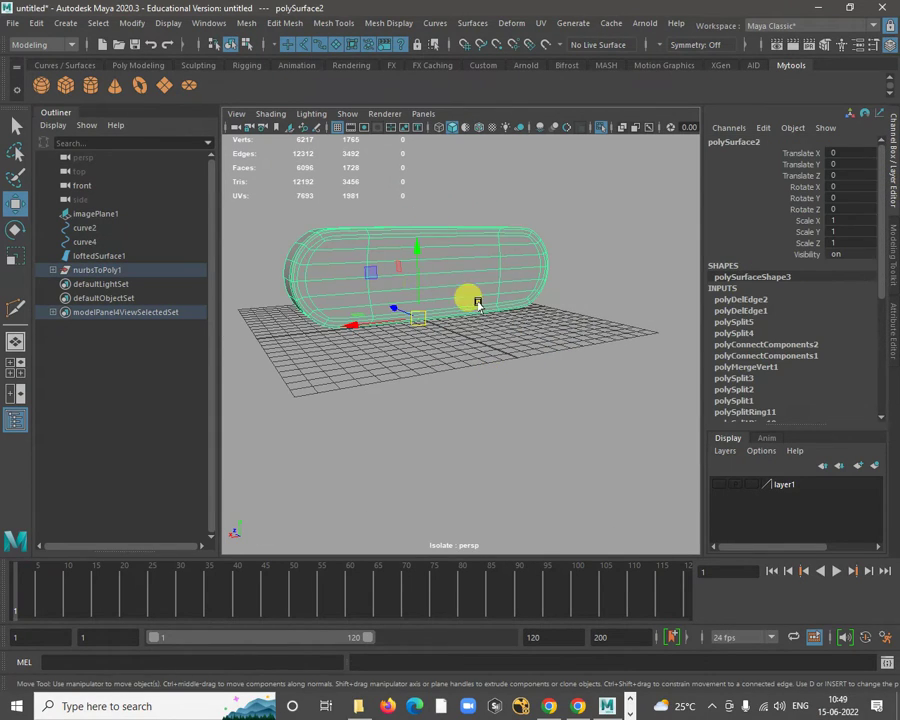
{"action": "left_click_drag", "start_coordinate": [478, 303], "coordinate": [520, 215], "text": "alt"}
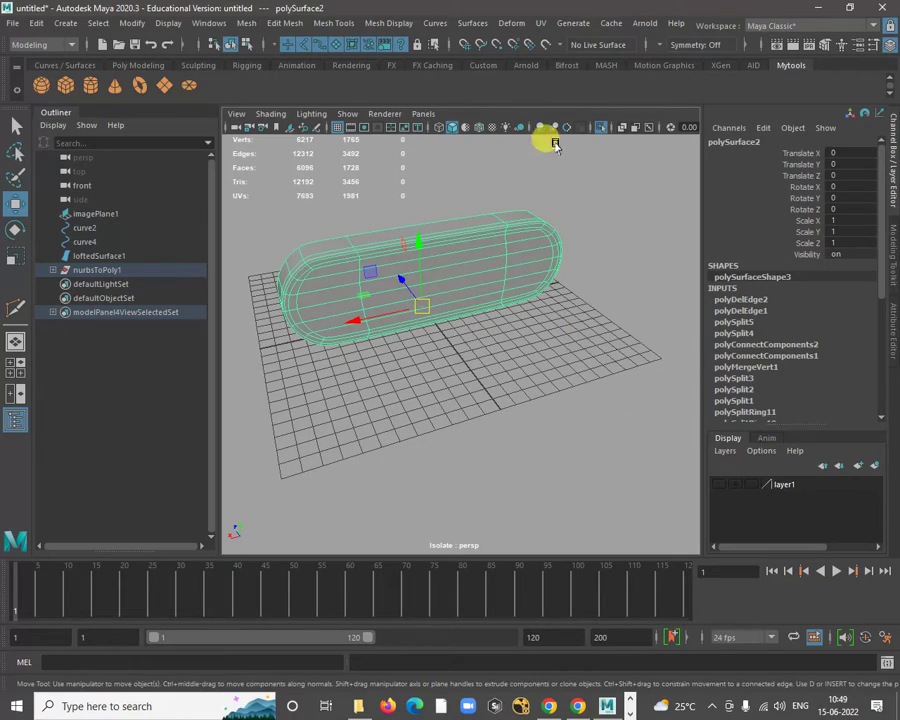
{"action": "left_click", "coordinate": [600, 127]}
{"action": "left_click", "coordinate": [627, 273]}
{"action": "right_click_drag", "start_coordinate": [627, 273], "coordinate": [397, 288], "text": "alt"}
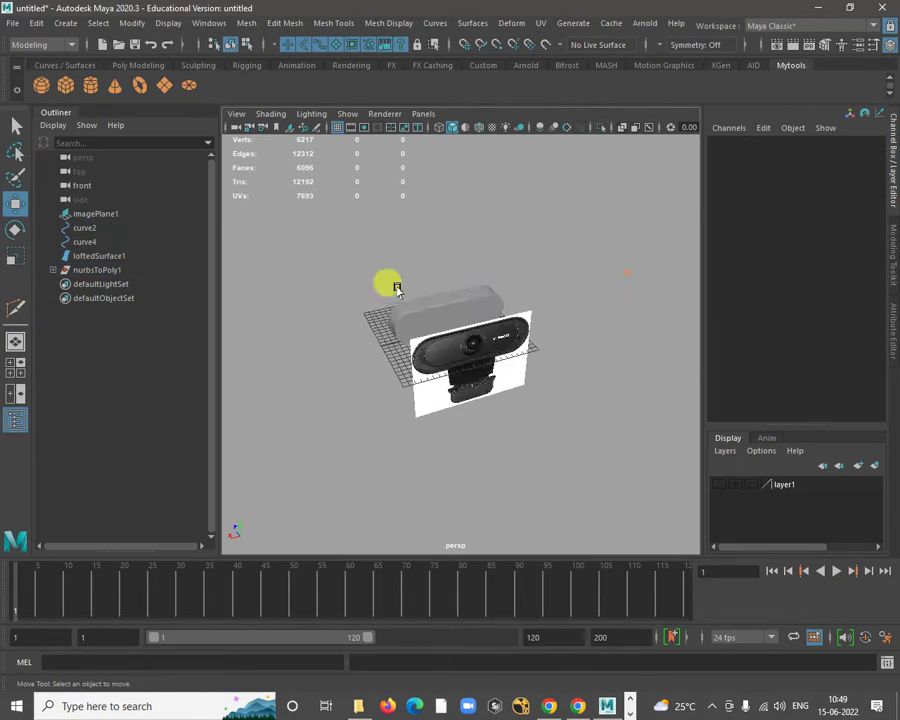
{"action": "left_click_drag", "start_coordinate": [488, 388], "coordinate": [430, 384], "text": "alt"}
{"action": "right_click_drag", "start_coordinate": [446, 228], "coordinate": [492, 348], "text": "alt"}
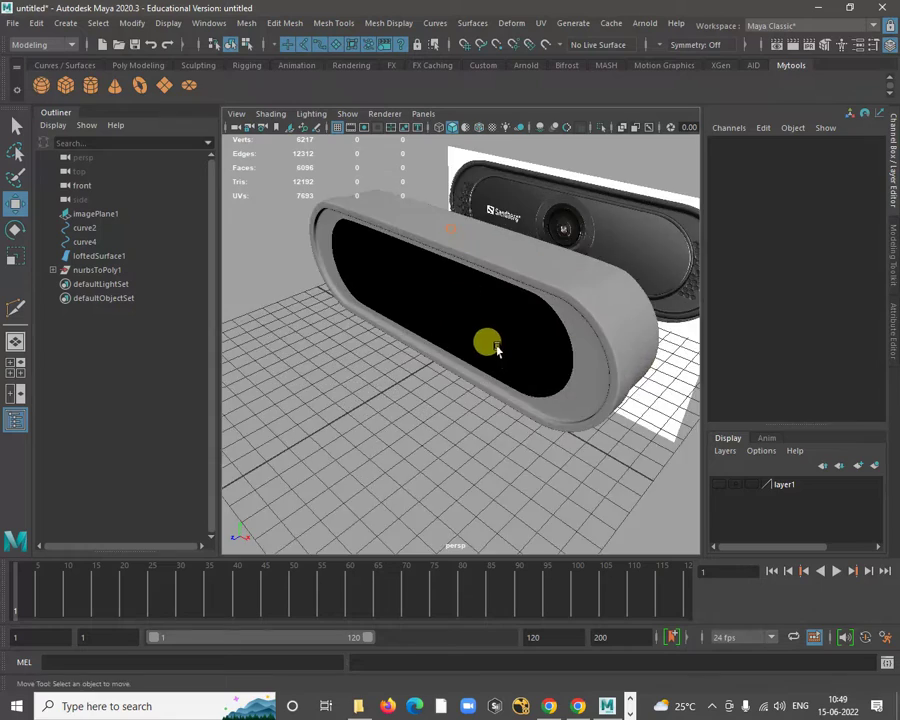
Select the front and rear shells in turn, keeping the smooth mesh preview on the rear one.
{"action": "left_click_drag", "start_coordinate": [492, 348], "coordinate": [384, 338], "text": "alt"}
{"action": "left_click", "coordinate": [385, 330]}
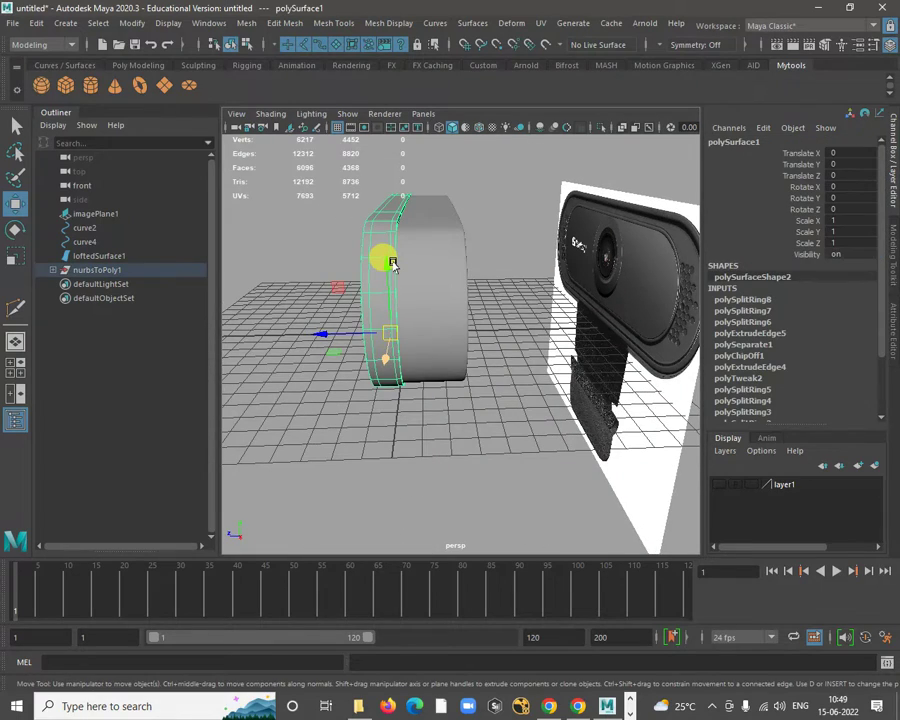
{"action": "left_click", "coordinate": [477, 181]}
{"action": "left_click", "coordinate": [418, 243]}
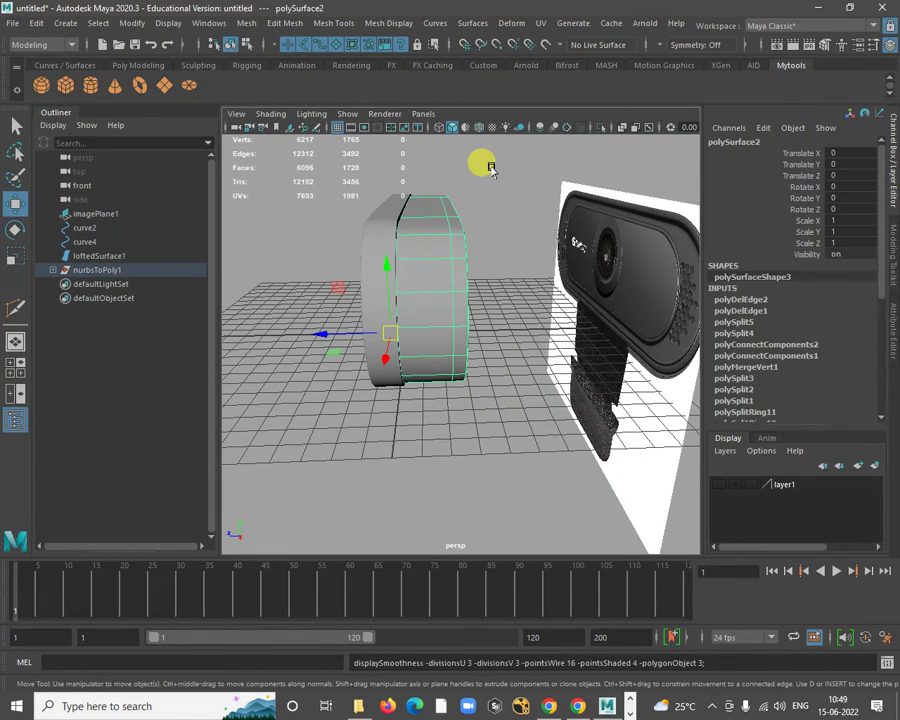
{"action": "left_click", "coordinate": [482, 207]}
{"action": "left_click_drag", "start_coordinate": [482, 207], "coordinate": [570, 318], "text": "alt"}
{"action": "left_click_drag", "start_coordinate": [567, 373], "coordinate": [502, 346], "text": "alt"}
{"action": "middle_click_drag", "start_coordinate": [530, 287], "coordinate": [488, 360], "text": "alt"}
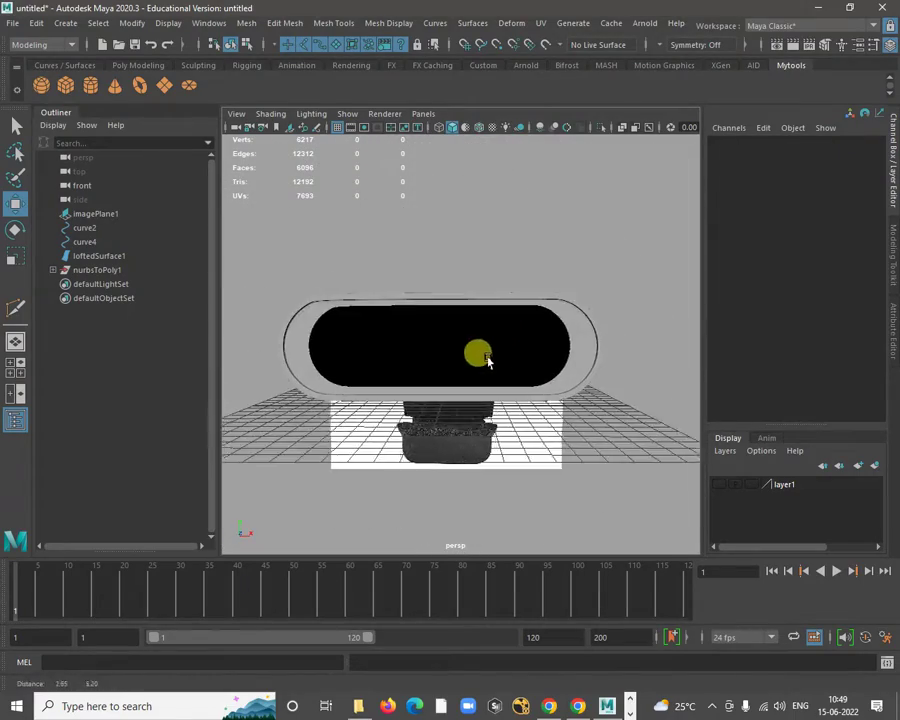
Extrude the inner border edge loop of the front shell's opening forward with a local Z translation of 0.865.
{"action": "right_click_drag", "start_coordinate": [494, 281], "coordinate": [591, 366], "text": "alt"}
{"action": "left_click_drag", "start_coordinate": [594, 373], "coordinate": [513, 373], "text": "alt"}
{"action": "right_click_drag", "start_coordinate": [513, 373], "coordinate": [475, 380], "text": "alt"}
{"action": "left_click_drag", "start_coordinate": [464, 374], "coordinate": [494, 398], "text": "alt"}
{"action": "right_click_drag", "start_coordinate": [527, 351], "coordinate": [604, 404], "text": "alt"}
{"action": "left_click_drag", "start_coordinate": [603, 403], "coordinate": [615, 307], "text": "alt"}
{"action": "left_click_drag", "start_coordinate": [452, 338], "coordinate": [544, 318], "text": "alt"}
{"action": "left_click", "coordinate": [572, 382]}
{"action": "right_click_drag", "start_coordinate": [545, 318], "coordinate": [547, 278]}
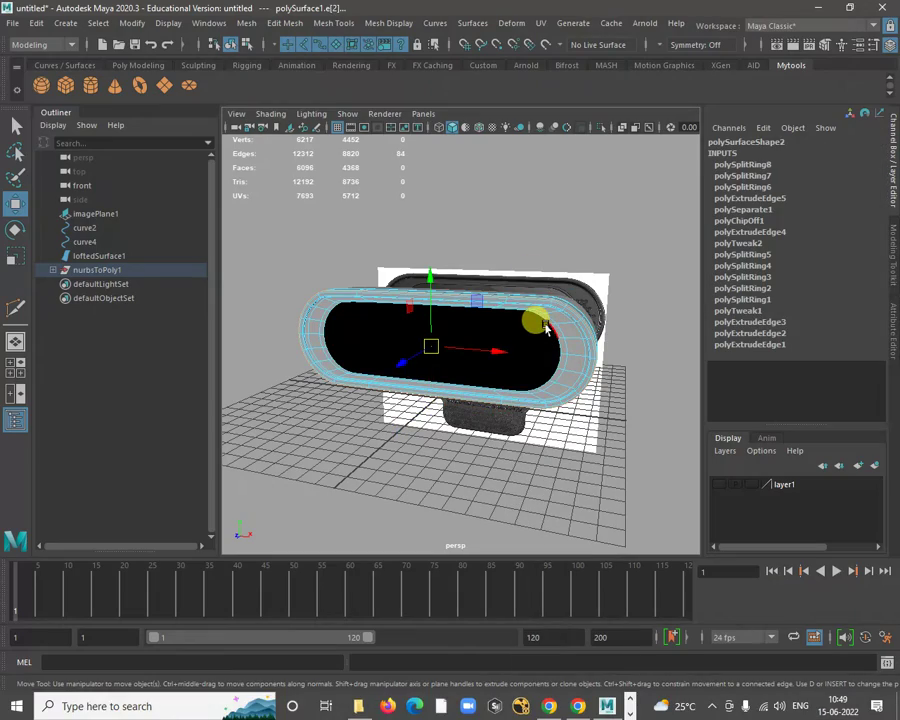
{"action": "left_click_drag", "start_coordinate": [537, 360], "coordinate": [333, 298], "text": "alt"}
{"action": "right_click", "coordinate": [293, 220], "text": "shift"}
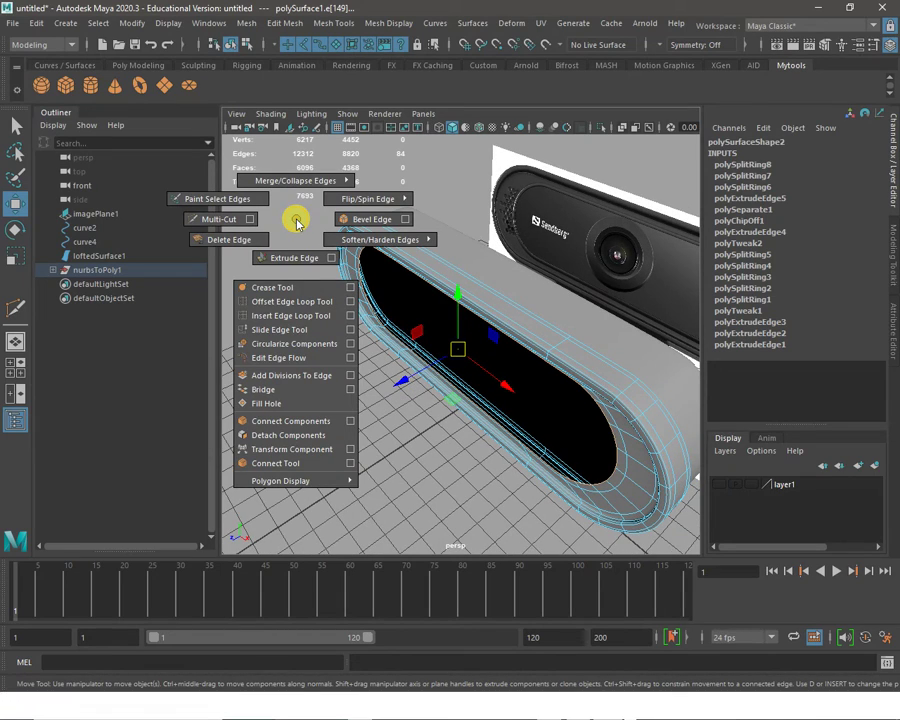
{"action": "left_click", "coordinate": [304, 258]}
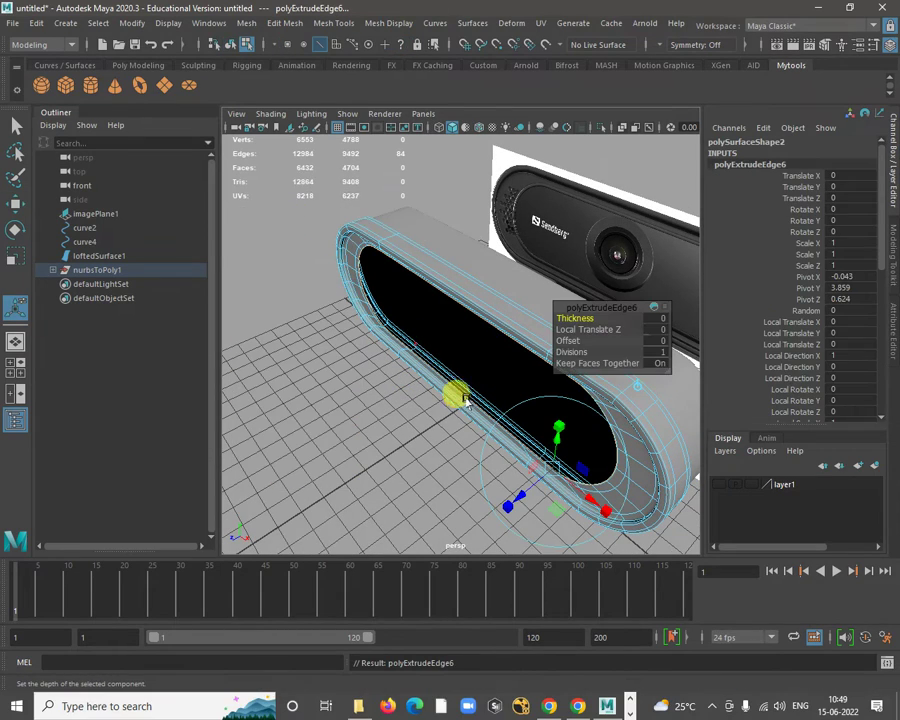
{"action": "left_click_drag", "start_coordinate": [465, 400], "coordinate": [436, 419], "text": "alt"}
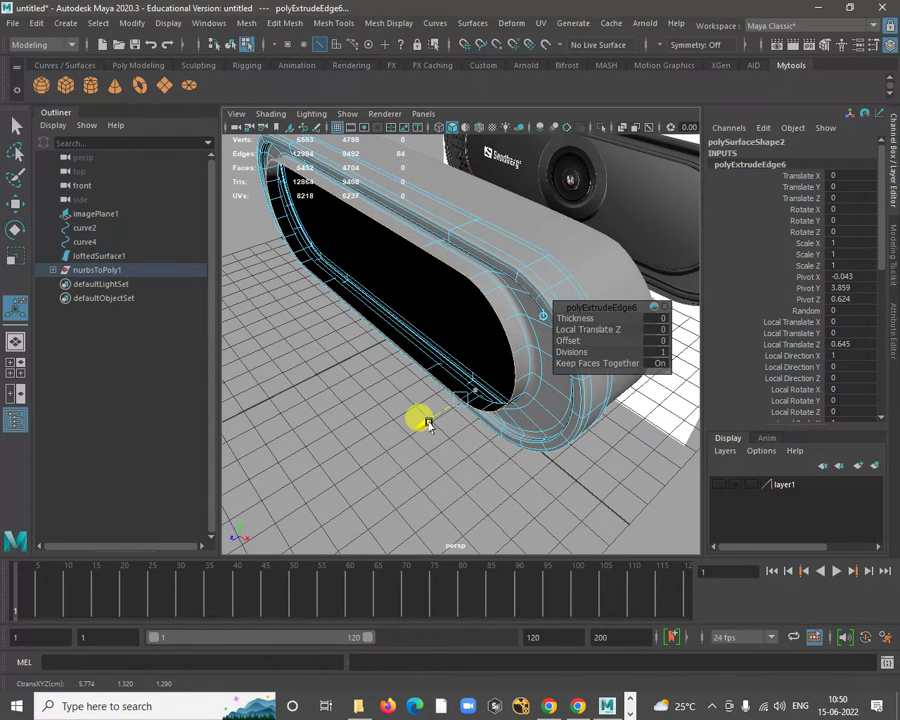
{"action": "left_click_drag", "start_coordinate": [427, 424], "coordinate": [663, 190]}
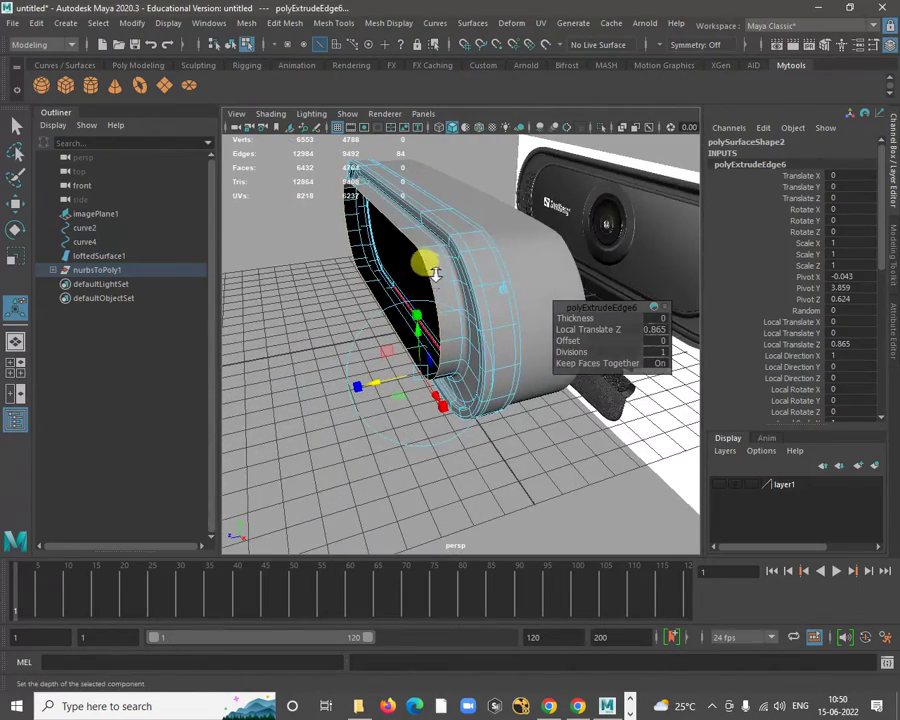
Extrude the opening's border loop again by a small local translation of 0.104 to add a supporting edge.
{"action": "right_click_drag", "start_coordinate": [435, 275], "coordinate": [460, 303], "text": "alt"}
{"action": "left_click_drag", "start_coordinate": [460, 303], "coordinate": [432, 338], "text": "alt"}
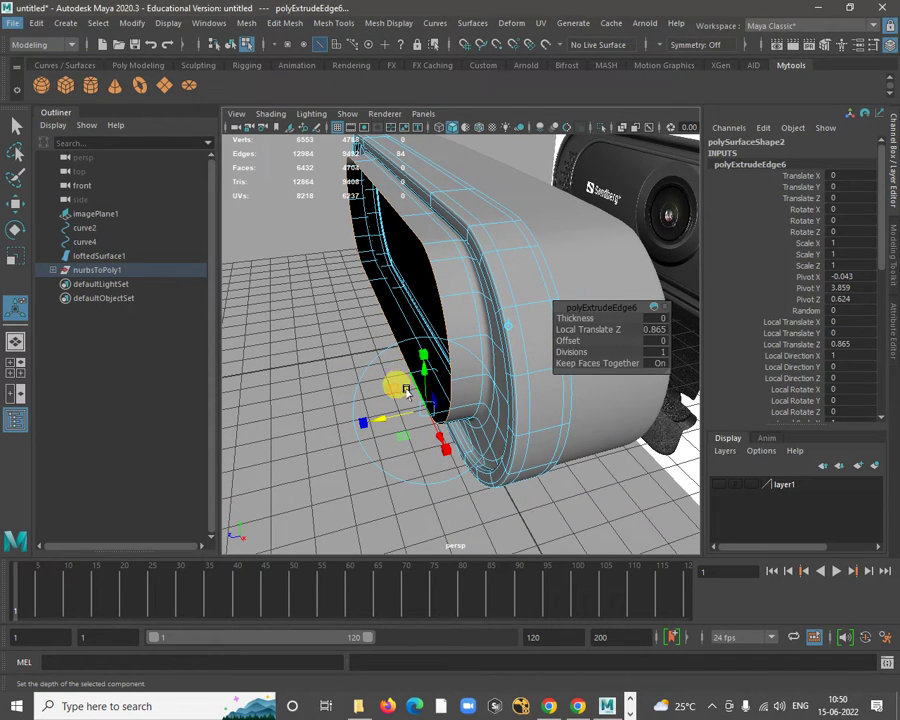
{"action": "key", "text": "ctrl+e"}
{"action": "left_click_drag", "start_coordinate": [389, 413], "coordinate": [430, 403]}
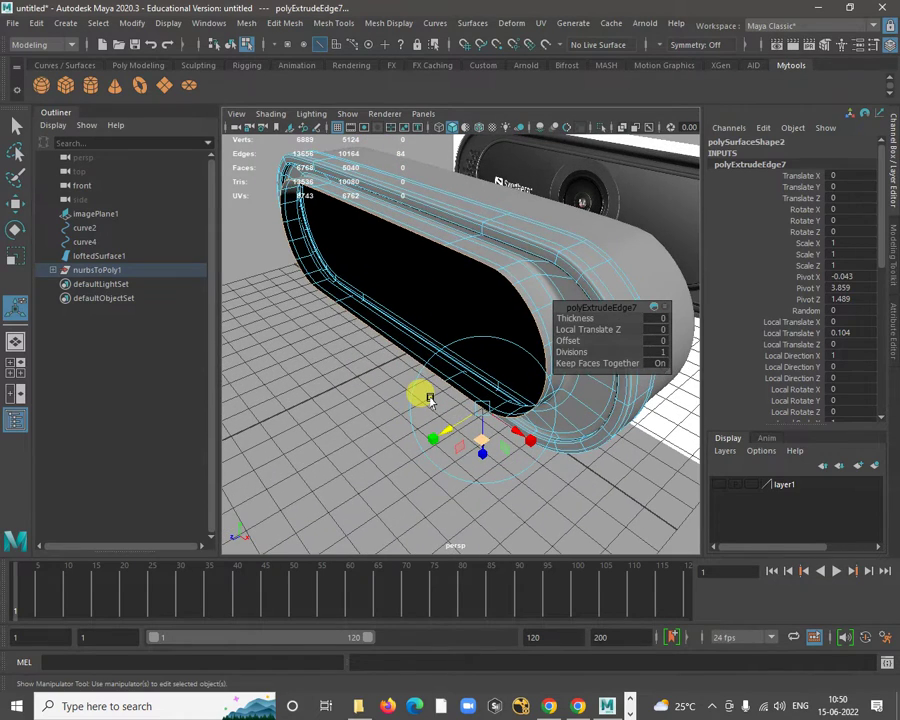
Extrude the opening's border loop with a thickness of -0.4, and once more with a thickness of -0.5.
{"action": "key", "text": "ctrl+e"}
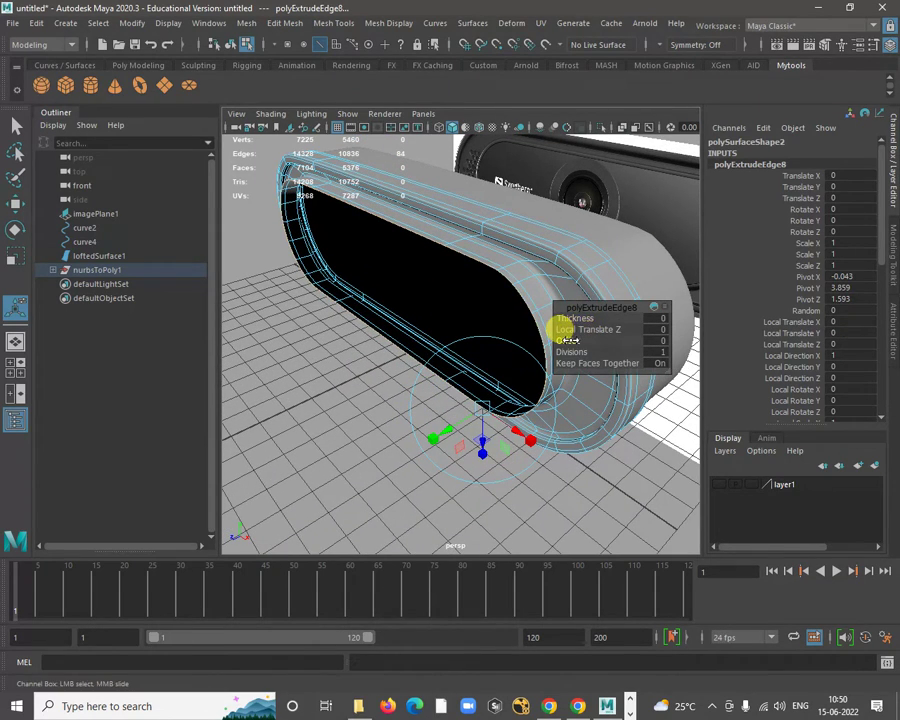
{"action": "left_click_drag", "start_coordinate": [569, 340], "coordinate": [577, 318]}
{"action": "key", "text": "ctrl+z"}
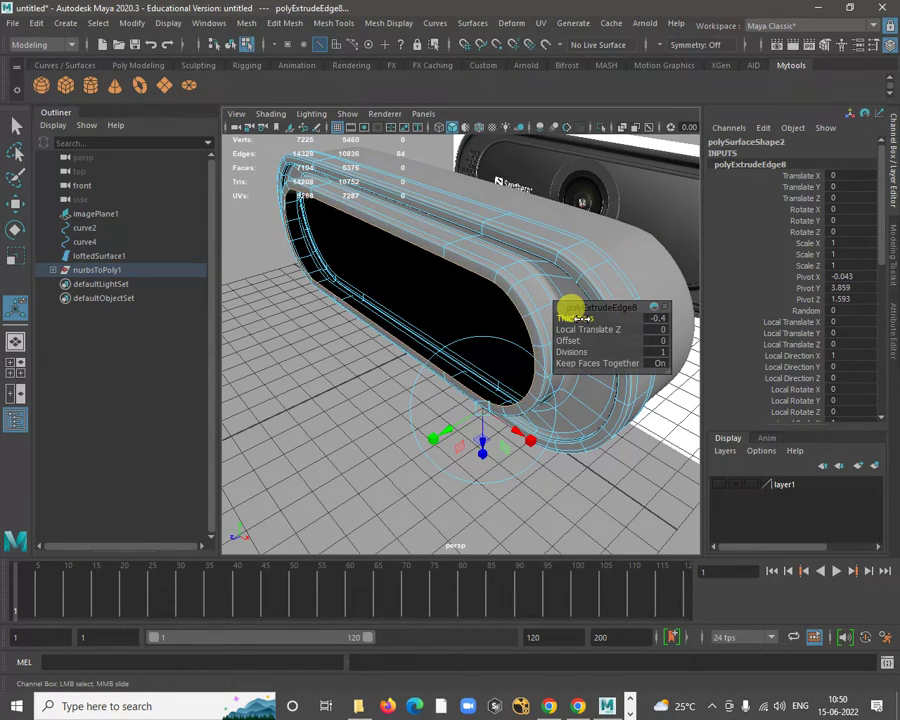
{"action": "left_click_drag", "start_coordinate": [455, 297], "coordinate": [464, 320], "text": "alt"}
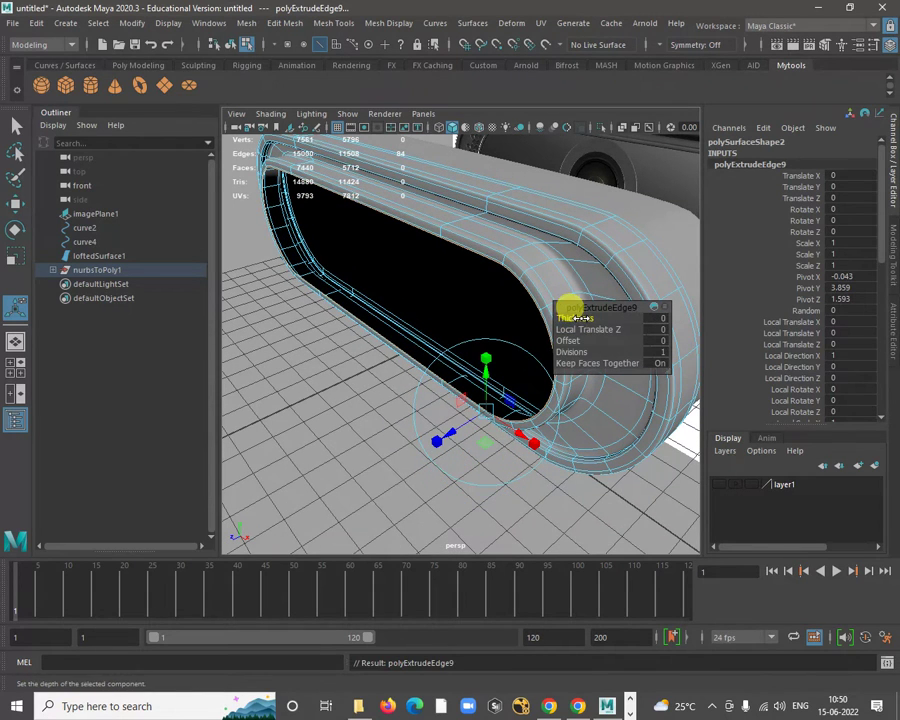
{"action": "left_click_drag", "start_coordinate": [581, 318], "coordinate": [392, 376]}
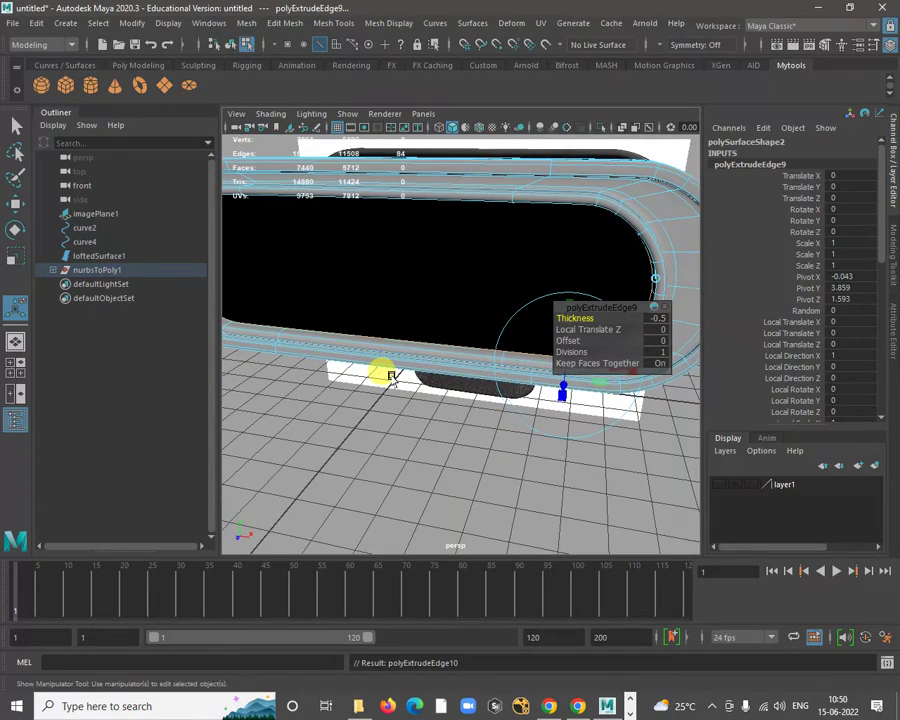
Extrude the border loop once more and scale it vertically and horizontally down to a small central opening.
{"action": "right_click_drag", "start_coordinate": [468, 364], "coordinate": [340, 355], "text": "alt"}
{"action": "left_click_drag", "start_coordinate": [340, 355], "coordinate": [435, 307], "text": "alt"}
{"action": "key", "text": "r"}
{"action": "left_click_drag", "start_coordinate": [416, 248], "coordinate": [418, 278]}
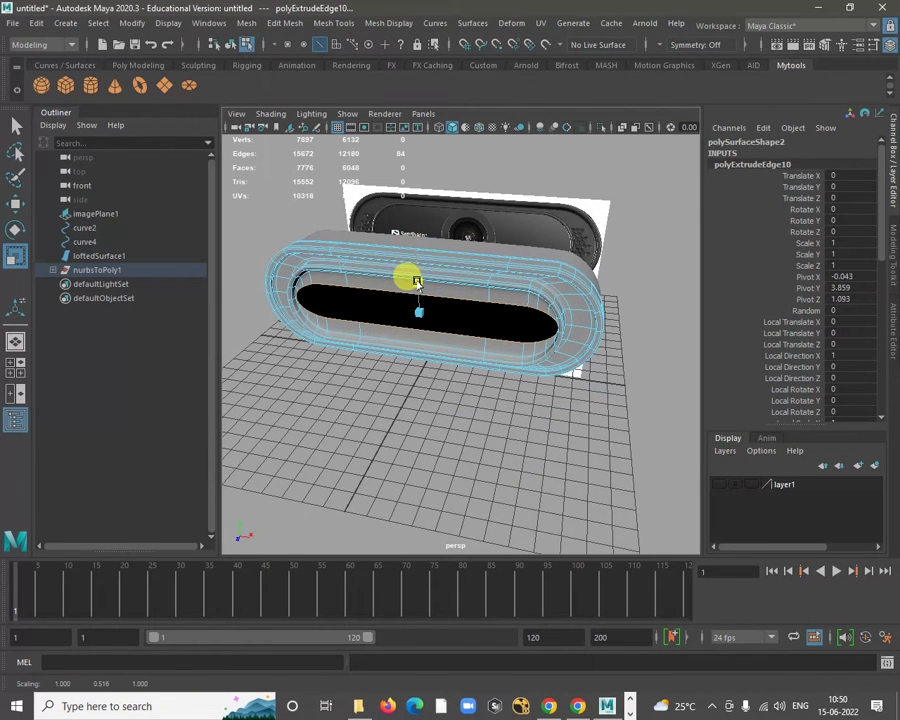
{"action": "left_click_drag", "start_coordinate": [458, 322], "coordinate": [427, 318], "text": "alt"}
{"action": "left_click_drag", "start_coordinate": [424, 258], "coordinate": [372, 250], "text": "alt"}
{"action": "left_click_drag", "start_coordinate": [385, 195], "coordinate": [498, 331], "text": "alt"}
{"action": "right_click_drag", "start_coordinate": [418, 251], "coordinate": [510, 336], "text": "alt"}
{"action": "left_click_drag", "start_coordinate": [510, 336], "coordinate": [500, 297], "text": "alt"}
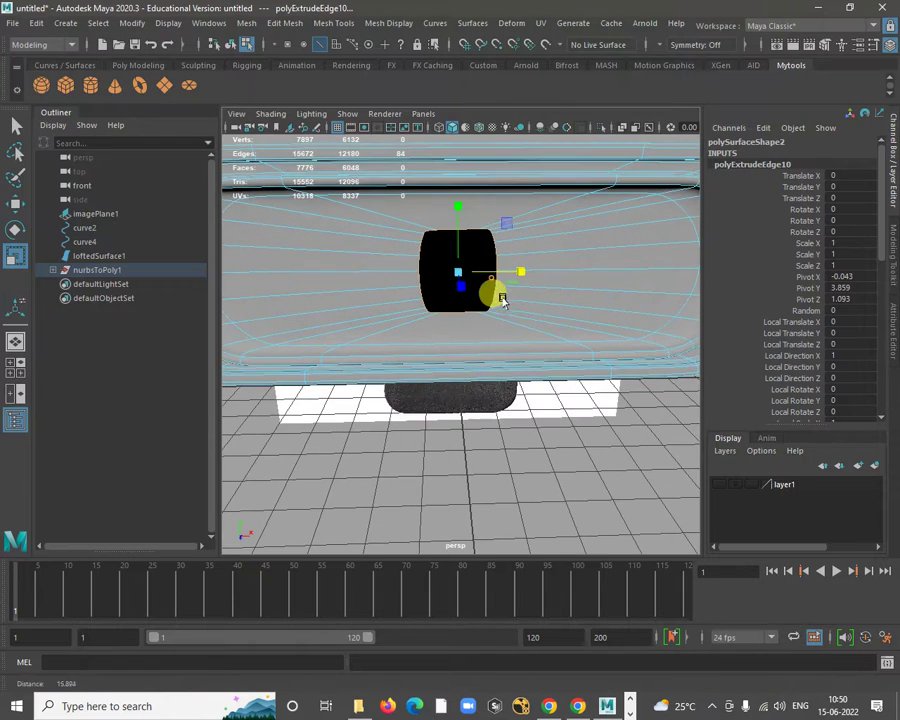
Circularize the border edges of the small central opening into a round lens hole.
{"action": "right_click", "coordinate": [493, 246], "text": "shift"}
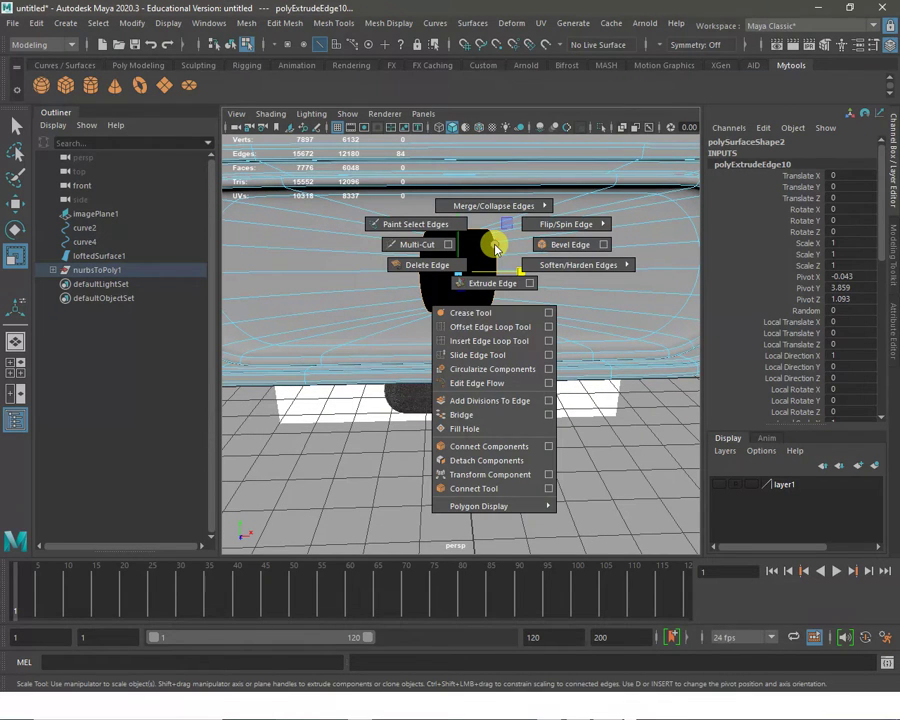
{"action": "right_click_drag", "start_coordinate": [475, 302], "coordinate": [475, 374]}
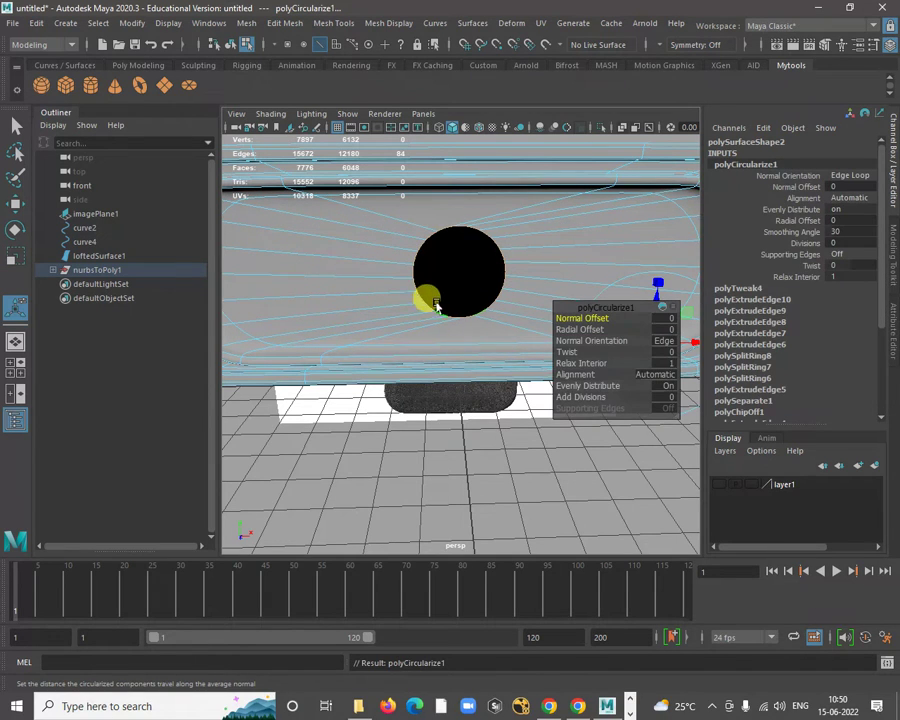
{"action": "right_click_drag", "start_coordinate": [525, 326], "coordinate": [408, 290], "text": "alt"}
{"action": "left_click_drag", "start_coordinate": [408, 290], "coordinate": [430, 292], "text": "alt"}
{"action": "right_click_drag", "start_coordinate": [484, 370], "coordinate": [518, 382], "text": "alt"}
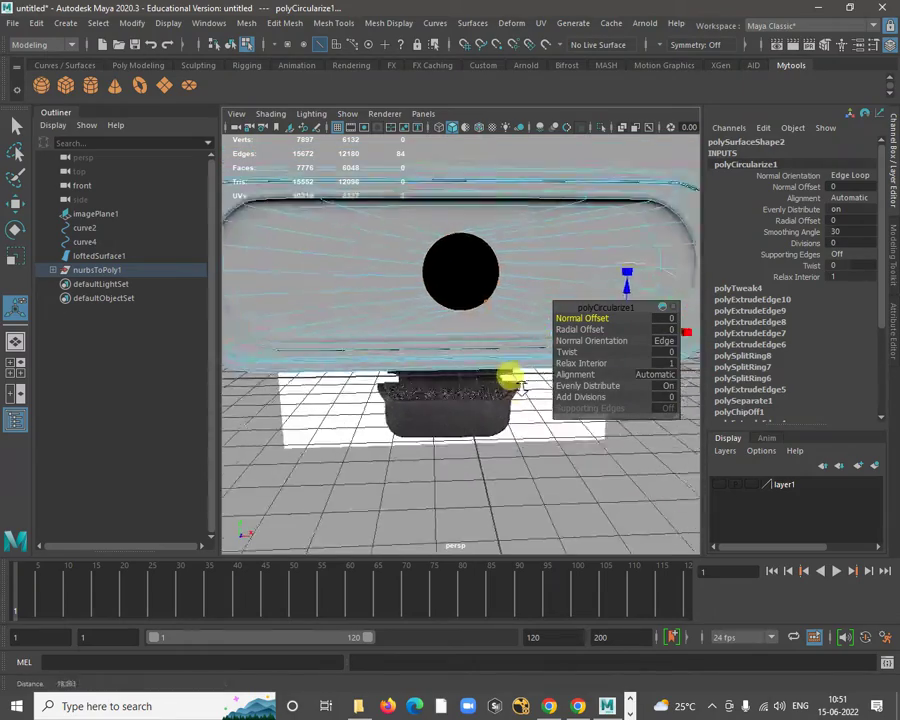
{"action": "left_click_drag", "start_coordinate": [482, 384], "coordinate": [498, 437], "text": "alt"}
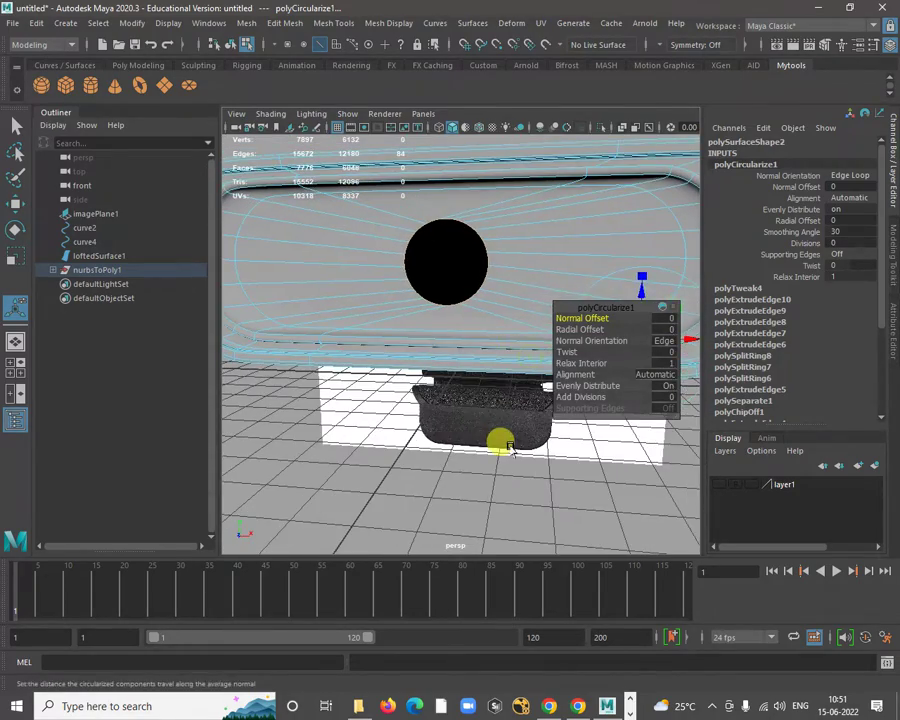
Select the lens hole's border loop and scale it up in the front view to match the lens in the reference image.
{"action": "left_click", "coordinate": [466, 217]}
{"action": "left_click", "coordinate": [433, 218]}
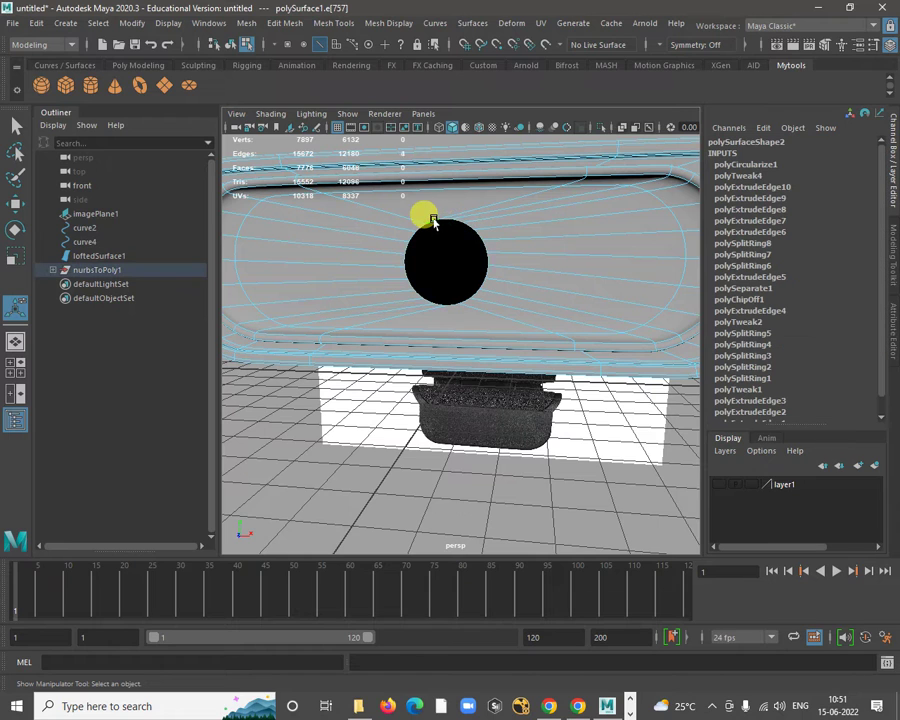
{"action": "left_click_drag", "start_coordinate": [434, 215], "coordinate": [483, 282], "text": "alt"}
{"action": "key", "text": "r"}
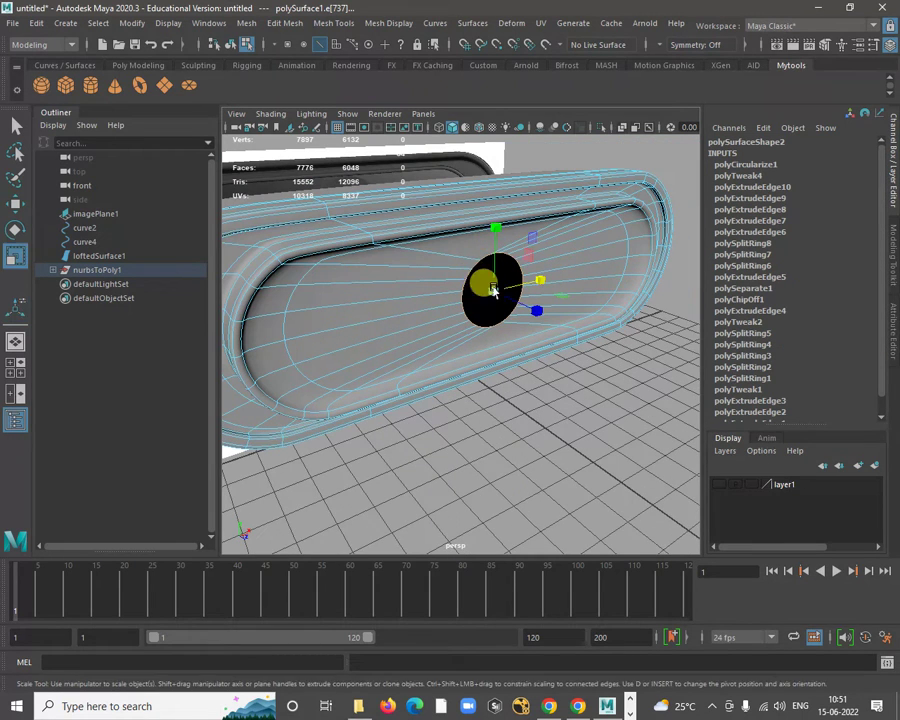
{"action": "left_click", "coordinate": [491, 289]}
{"action": "key", "text": "space"}
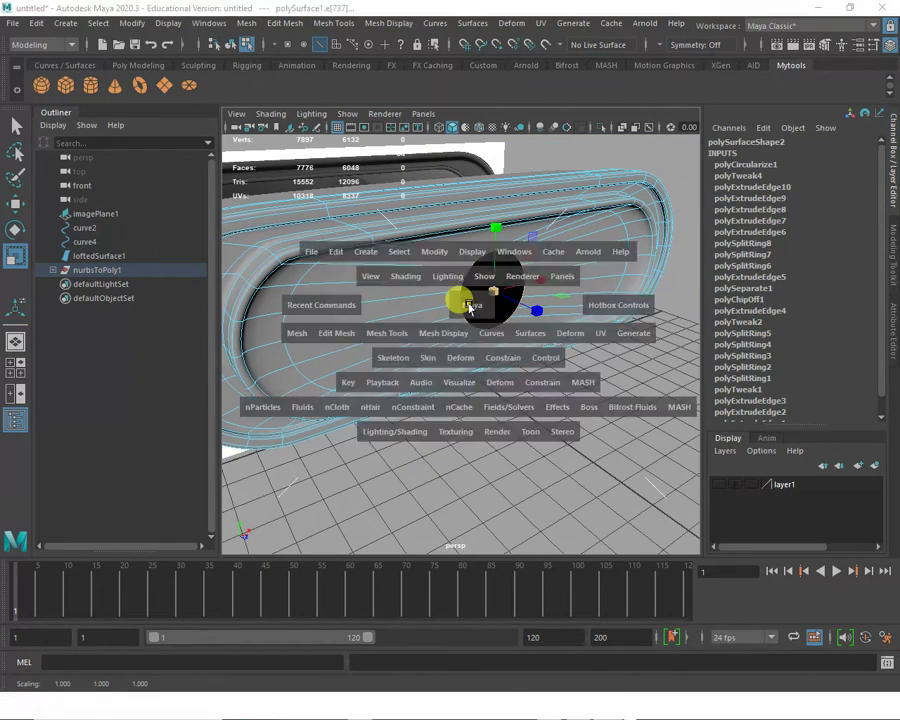
{"action": "key", "text": "space"}
{"action": "right_click_drag", "start_coordinate": [365, 254], "coordinate": [508, 340], "text": "alt"}
{"action": "middle_click_drag", "start_coordinate": [553, 314], "coordinate": [466, 371], "text": "alt"}
{"action": "right_click_drag", "start_coordinate": [488, 287], "coordinate": [556, 400], "text": "alt"}
{"action": "left_click", "coordinate": [554, 308]}
{"action": "middle_click_drag", "start_coordinate": [574, 352], "coordinate": [586, 364]}
{"action": "mouse_move", "coordinate": [586, 367]}
{"action": "left_mouse_down"}
{"action": "mouse_move", "coordinate": [551, 375]}
{"action": "mouse_move", "coordinate": [590, 373]}
{"action": "left_mouse_up"}
Move the lens hole's border loop slightly to line it up with the reference lens in the front view.
{"action": "key", "text": "w"}
{"action": "left_click_drag", "start_coordinate": [555, 308], "coordinate": [552, 301]}
{"action": "key", "text": "space"}
{"action": "key", "text": "space"}
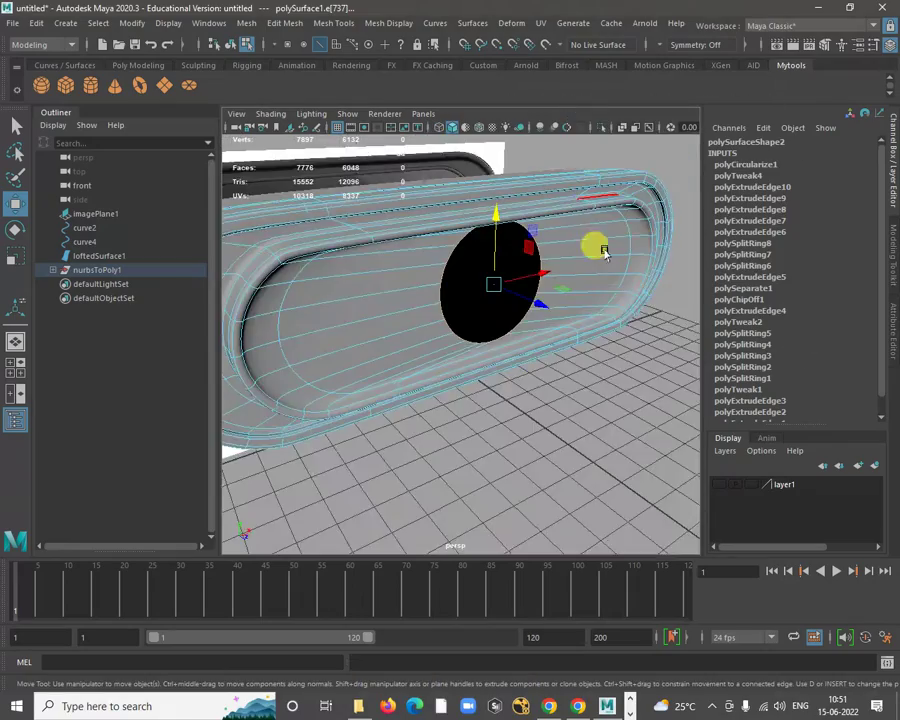
Extrude the lens hole's border loop, scale it slightly inward, and extrude it once more.
{"action": "left_click_drag", "start_coordinate": [604, 250], "coordinate": [525, 248], "text": "alt"}
{"action": "left_click_drag", "start_coordinate": [502, 180], "coordinate": [526, 217]}
{"action": "right_click", "coordinate": [542, 203], "text": "shift"}
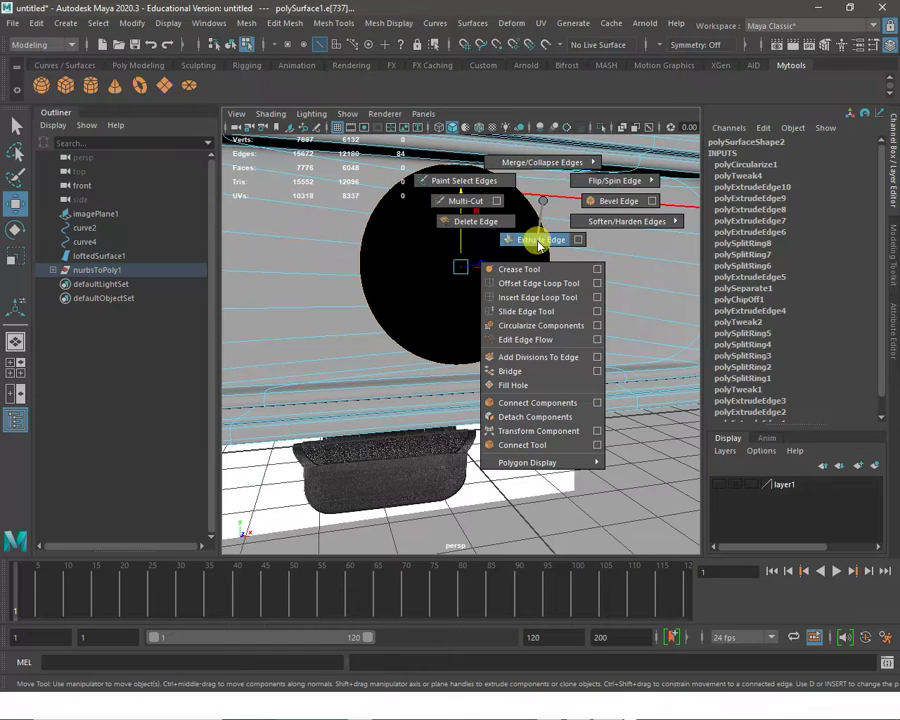
{"action": "left_click", "coordinate": [536, 240]}
{"action": "key", "text": "r"}
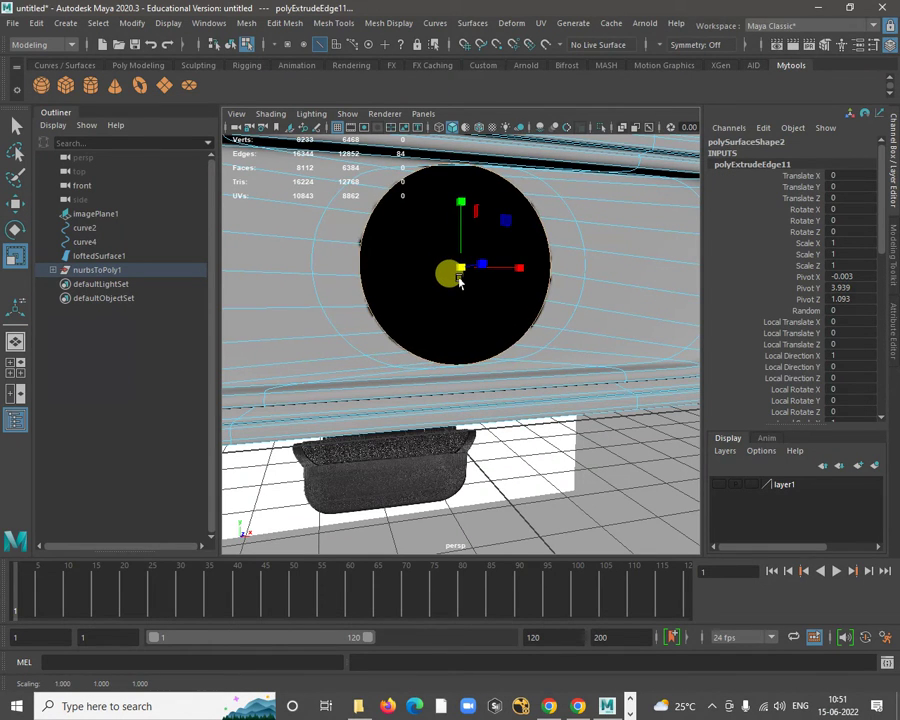
{"action": "key", "text": "r"}
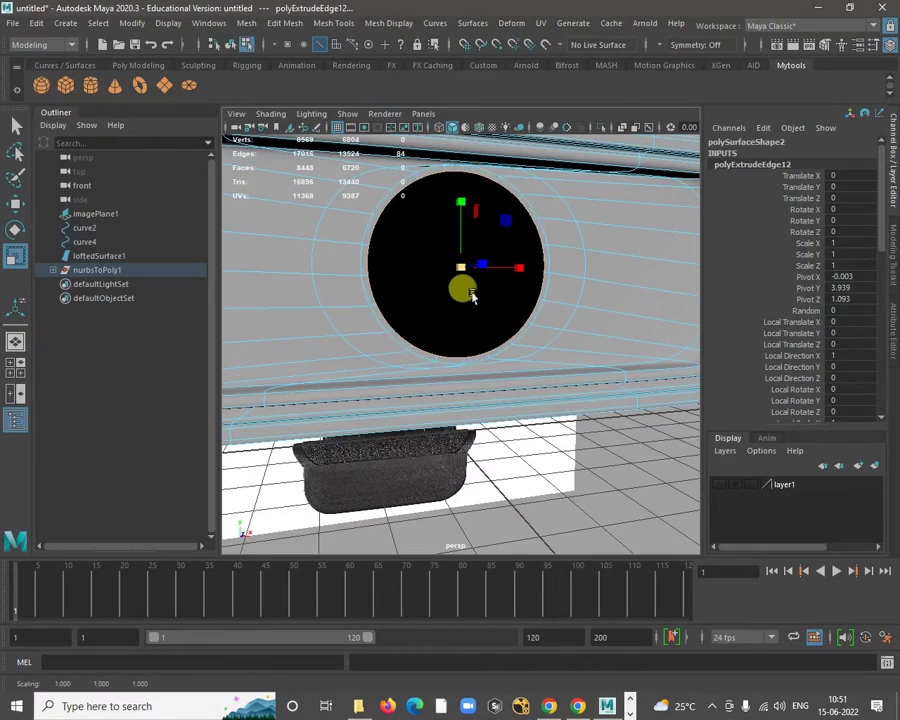
Return to object selection, deselect the front shell, and examine the area around the lens hole and its rounded end.
{"action": "left_click_drag", "start_coordinate": [474, 297], "coordinate": [466, 358], "text": "alt"}
{"action": "right_click_drag", "start_coordinate": [466, 358], "coordinate": [510, 355], "text": "alt"}
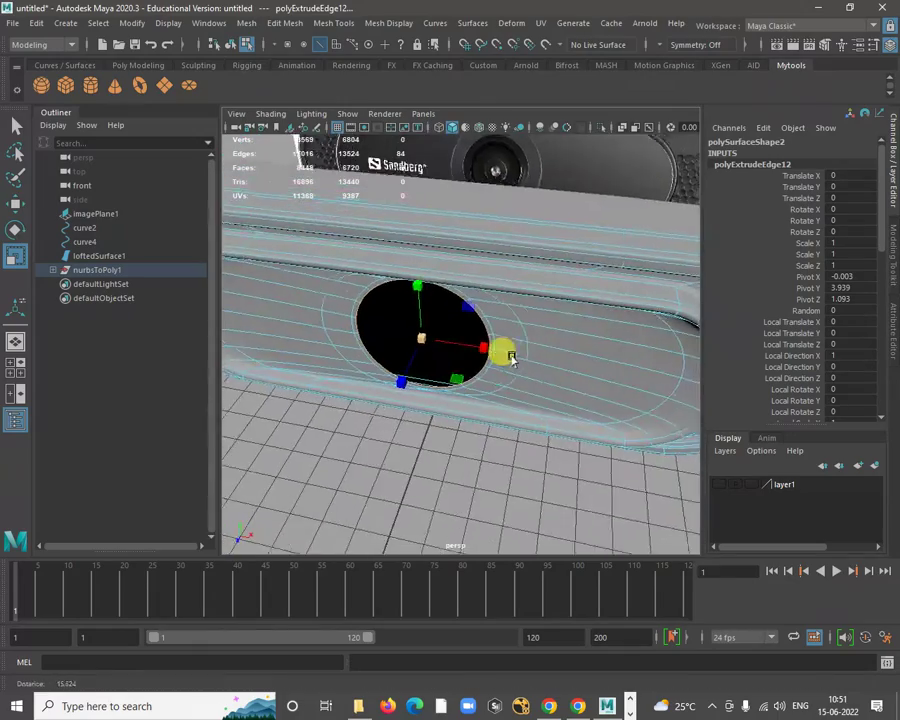
{"action": "left_click_drag", "start_coordinate": [511, 358], "coordinate": [518, 318], "text": "alt"}
{"action": "key", "text": "w"}
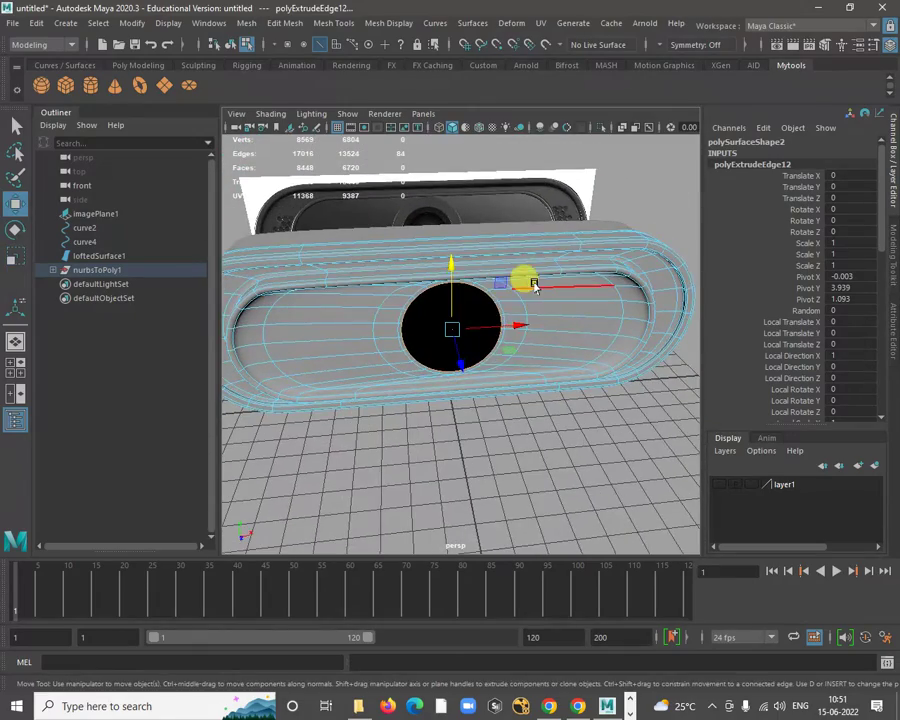
{"action": "right_click_drag", "start_coordinate": [534, 285], "coordinate": [598, 262]}
{"action": "left_click", "coordinate": [623, 446]}
{"action": "right_click_drag", "start_coordinate": [550, 344], "coordinate": [582, 344], "text": "alt"}
{"action": "left_click_drag", "start_coordinate": [582, 344], "coordinate": [631, 343], "text": "alt"}
{"action": "middle_click_drag", "start_coordinate": [631, 343], "coordinate": [540, 312], "text": "alt"}
{"action": "right_click_drag", "start_coordinate": [540, 312], "coordinate": [583, 263], "text": "alt"}
Insert three supporting edge loops around the recess rim of the unsmoothed front shell, and leave the edge loop tool.
{"action": "left_click", "coordinate": [599, 239]}
{"action": "left_click_drag", "start_coordinate": [583, 263], "coordinate": [510, 290], "text": "alt"}
{"action": "right_click_drag", "start_coordinate": [510, 290], "coordinate": [572, 290], "text": "alt"}
{"action": "left_click_drag", "start_coordinate": [572, 290], "coordinate": [550, 298], "text": "alt"}
{"action": "right_click_drag", "start_coordinate": [525, 232], "coordinate": [473, 253], "text": "shift"}
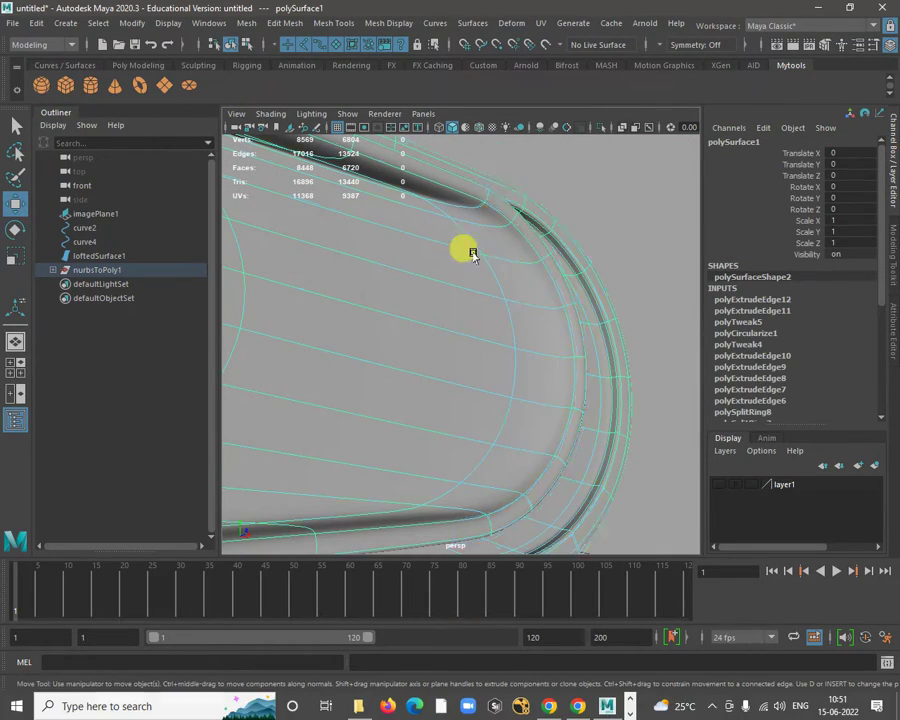
{"action": "key", "text": "1"}
{"action": "right_click_drag", "start_coordinate": [526, 291], "coordinate": [503, 229], "text": "alt"}
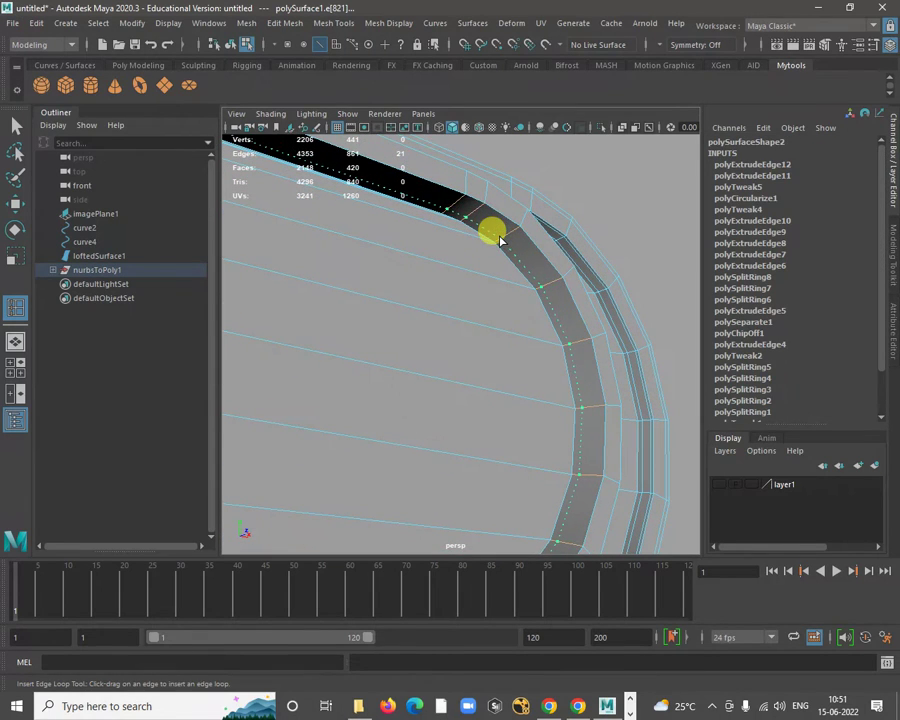
{"action": "left_click", "coordinate": [500, 240]}
{"action": "left_click_drag", "start_coordinate": [492, 238], "coordinate": [524, 378], "text": "alt"}
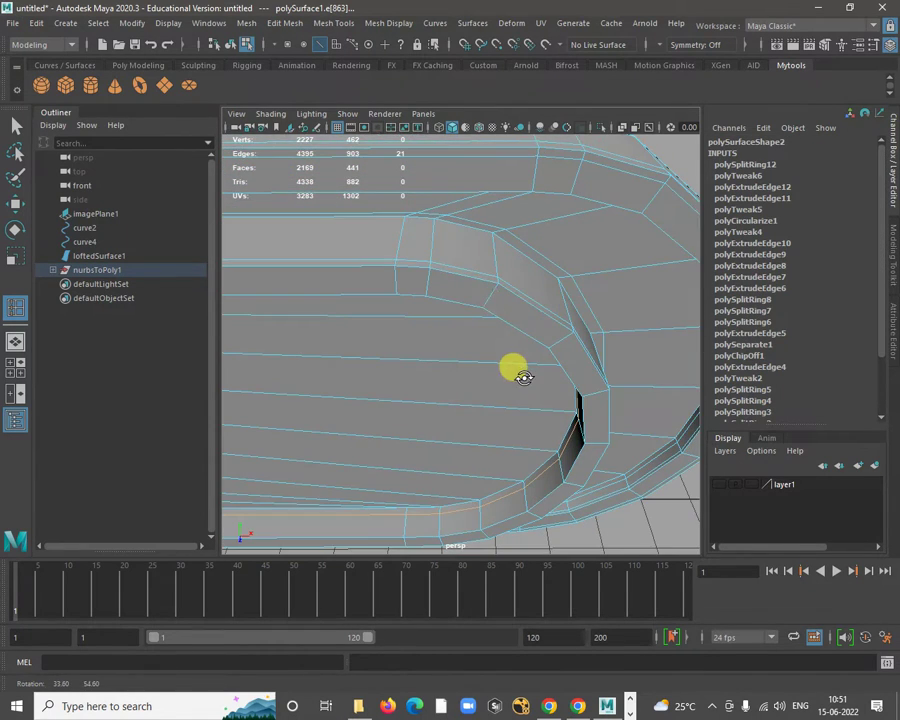
{"action": "left_click", "coordinate": [491, 311]}
{"action": "left_click_drag", "start_coordinate": [490, 307], "coordinate": [590, 299], "text": "alt"}
{"action": "left_click", "coordinate": [549, 289]}
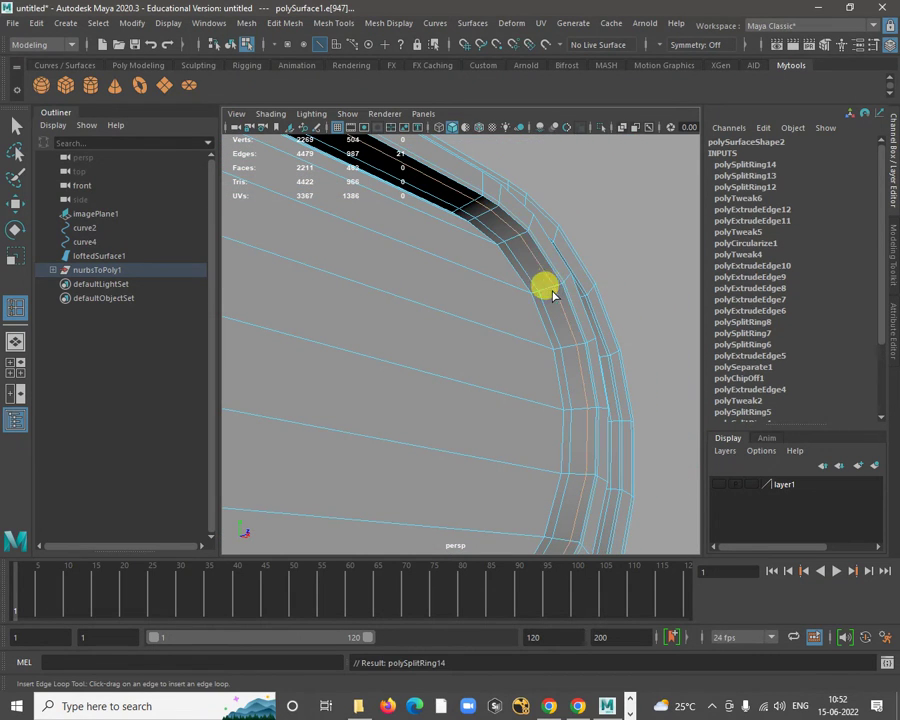
{"action": "key", "text": "w"}
{"action": "right_click_drag", "start_coordinate": [530, 232], "coordinate": [606, 212]}
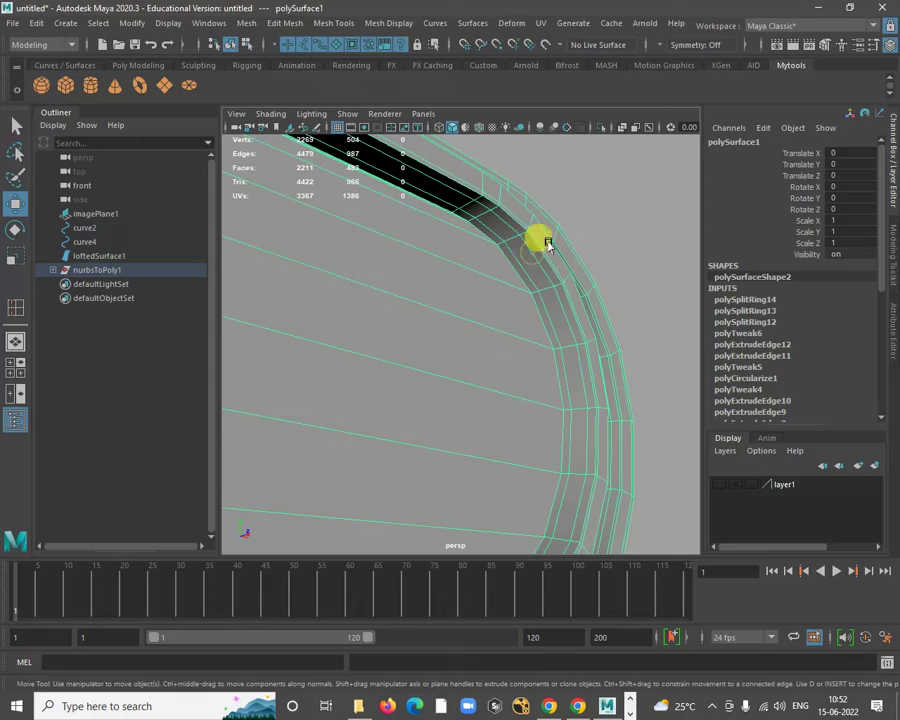
{"action": "left_click", "coordinate": [608, 265]}
Select the front shell and show it in wireframe in the top view.
{"action": "left_click_drag", "start_coordinate": [608, 265], "coordinate": [414, 362], "text": "alt"}
{"action": "left_click_drag", "start_coordinate": [499, 391], "coordinate": [408, 305], "text": "alt"}
{"action": "left_click", "coordinate": [436, 287]}
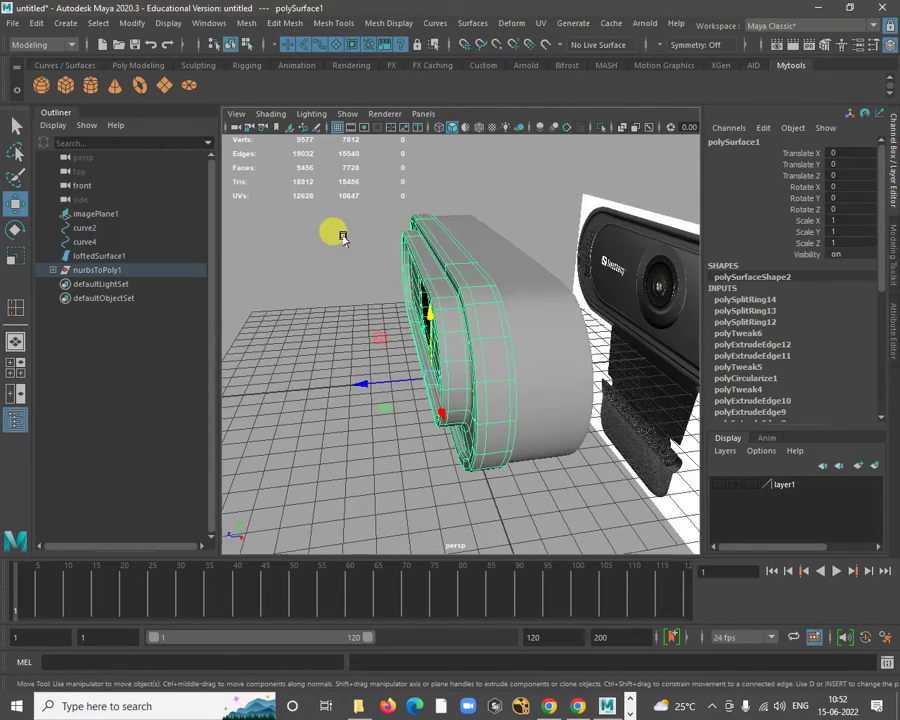
{"action": "key", "text": "space"}
{"action": "key", "text": "space"}
{"action": "right_click_drag", "start_coordinate": [376, 255], "coordinate": [518, 346], "text": "alt"}
{"action": "middle_click_drag", "start_coordinate": [518, 346], "coordinate": [449, 291], "text": "alt"}
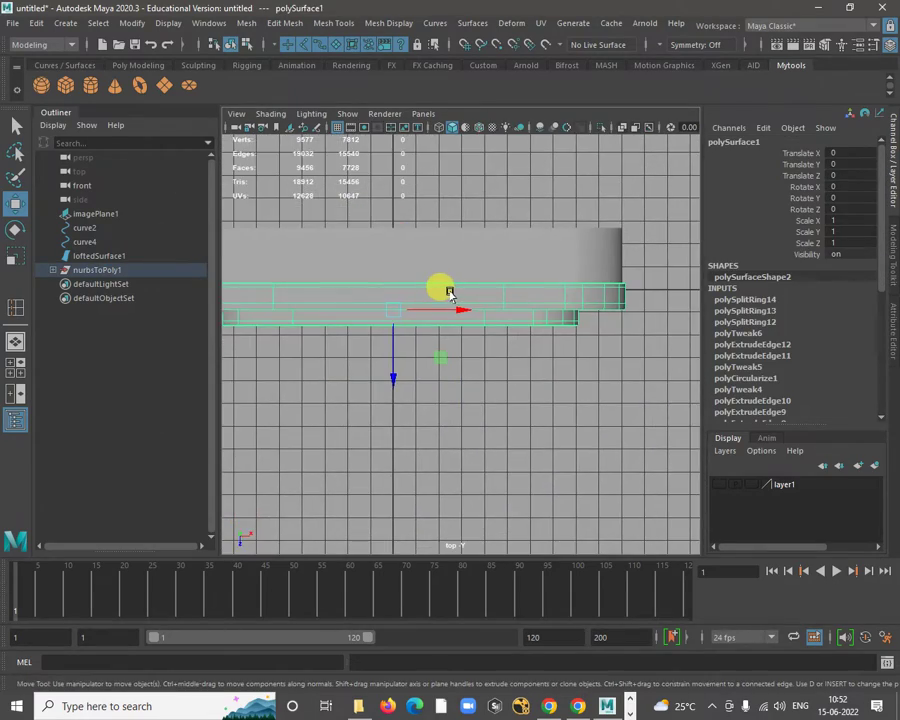
{"action": "key", "text": "4"}
{"action": "right_click_drag", "start_coordinate": [470, 302], "coordinate": [572, 382], "text": "alt"}
{"action": "middle_click_drag", "start_coordinate": [580, 312], "coordinate": [550, 254], "text": "alt"}
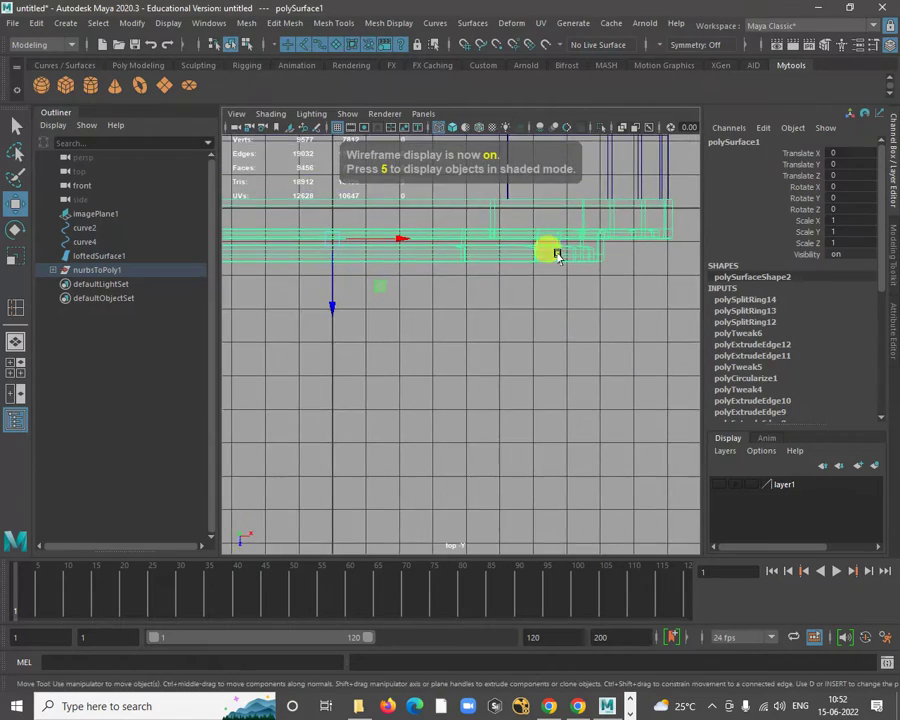
{"action": "right_click_drag", "start_coordinate": [569, 257], "coordinate": [618, 296], "text": "alt"}
{"action": "middle_click_drag", "start_coordinate": [618, 296], "coordinate": [660, 278], "text": "alt"}
{"action": "right_click_drag", "start_coordinate": [660, 278], "coordinate": [476, 260], "text": "alt"}
{"action": "middle_click_drag", "start_coordinate": [476, 260], "coordinate": [527, 249], "text": "alt"}
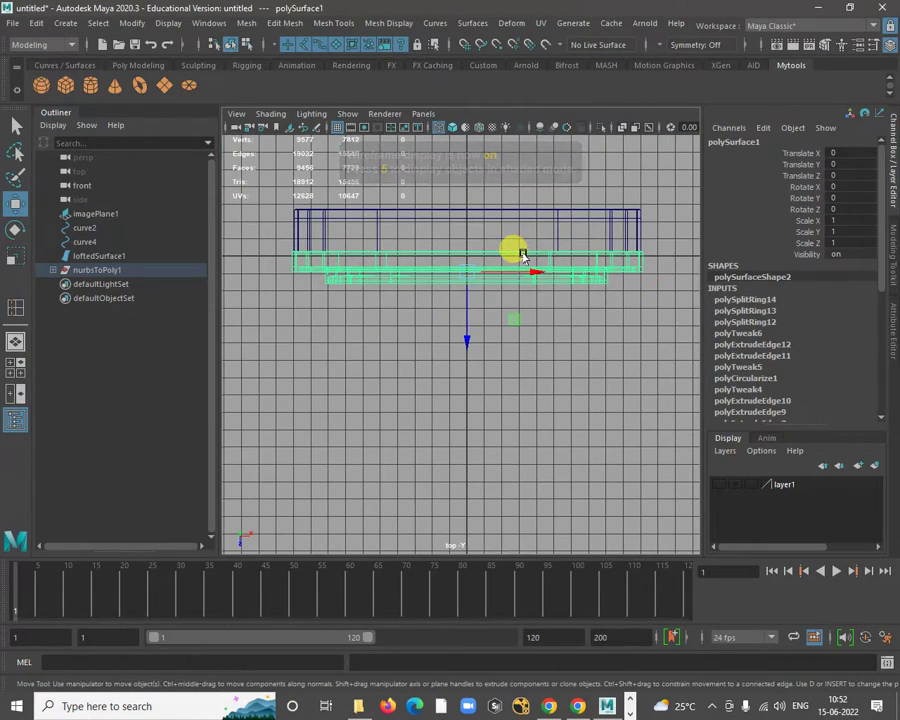
Turn off the front shell's smooth preview, select the frontmost rim vertices in the top view, and move them slightly back along Z.
{"action": "key", "text": "1"}
{"action": "right_click_drag", "start_coordinate": [366, 301], "coordinate": [418, 301], "text": "alt"}
{"action": "middle_click_drag", "start_coordinate": [240, 191], "coordinate": [361, 208], "text": "alt"}
{"action": "right_click_drag", "start_coordinate": [361, 208], "coordinate": [420, 266], "text": "alt"}
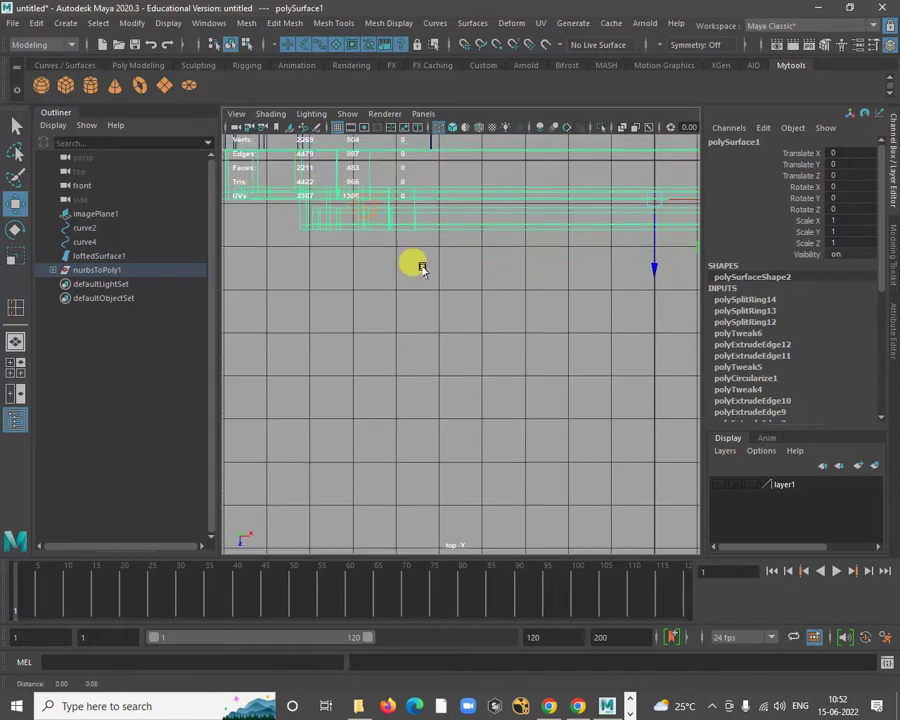
{"action": "middle_click_drag", "start_coordinate": [336, 225], "coordinate": [340, 280], "text": "alt"}
{"action": "right_click_drag", "start_coordinate": [340, 280], "coordinate": [367, 281], "text": "alt"}
{"action": "right_click_drag", "start_coordinate": [335, 245], "coordinate": [269, 245]}
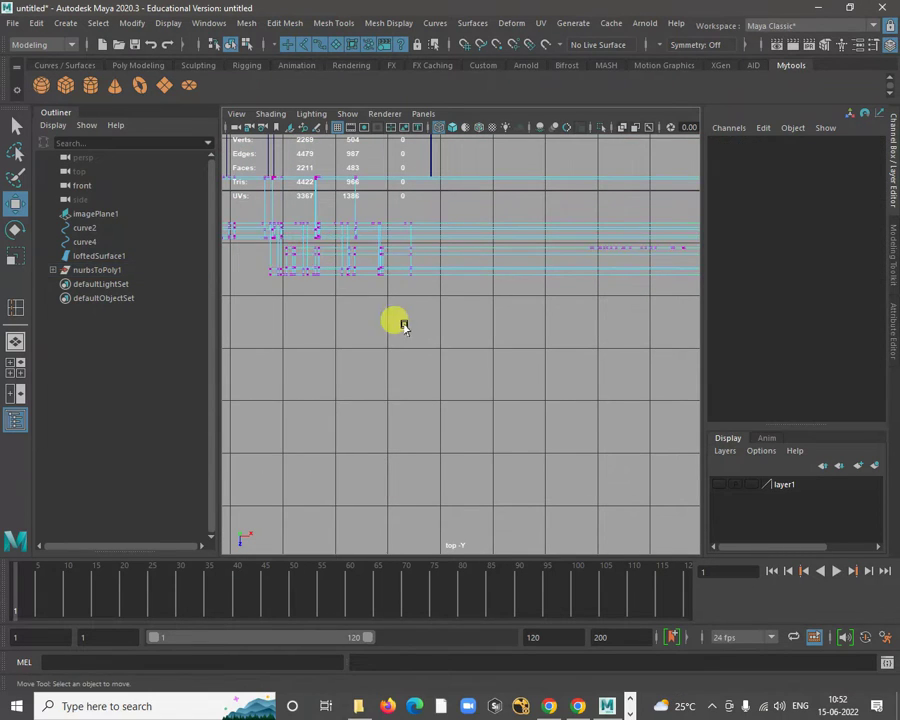
{"action": "right_click_drag", "start_coordinate": [464, 322], "coordinate": [424, 326], "text": "alt"}
{"action": "middle_click_drag", "start_coordinate": [424, 326], "coordinate": [397, 333], "text": "alt"}
{"action": "middle_click_drag", "start_coordinate": [494, 316], "coordinate": [442, 290], "text": "alt"}
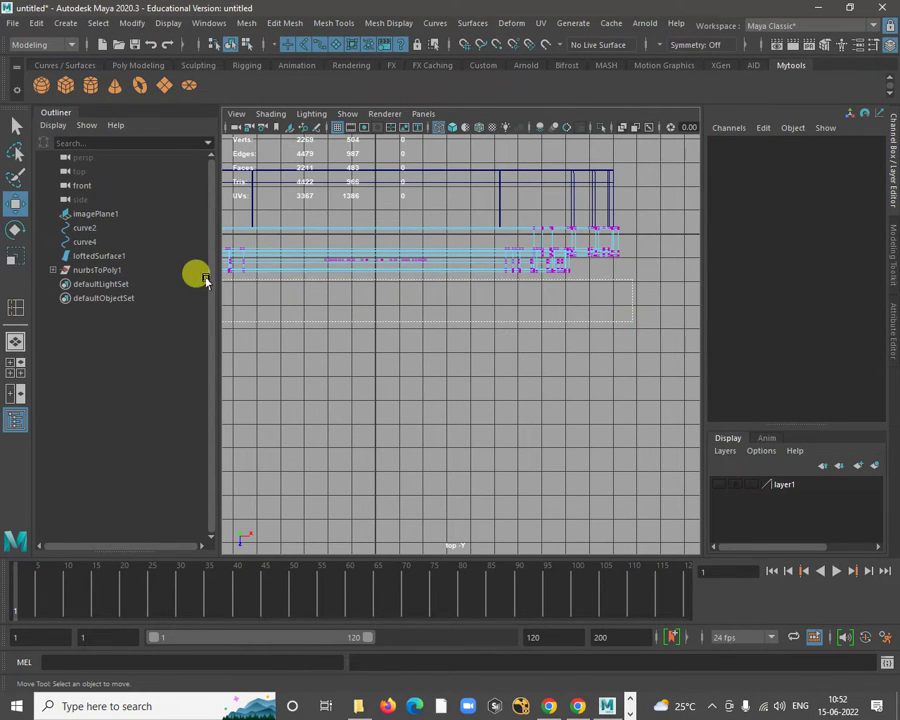
{"action": "left_click", "coordinate": [160, 270]}
{"action": "key", "text": "space"}
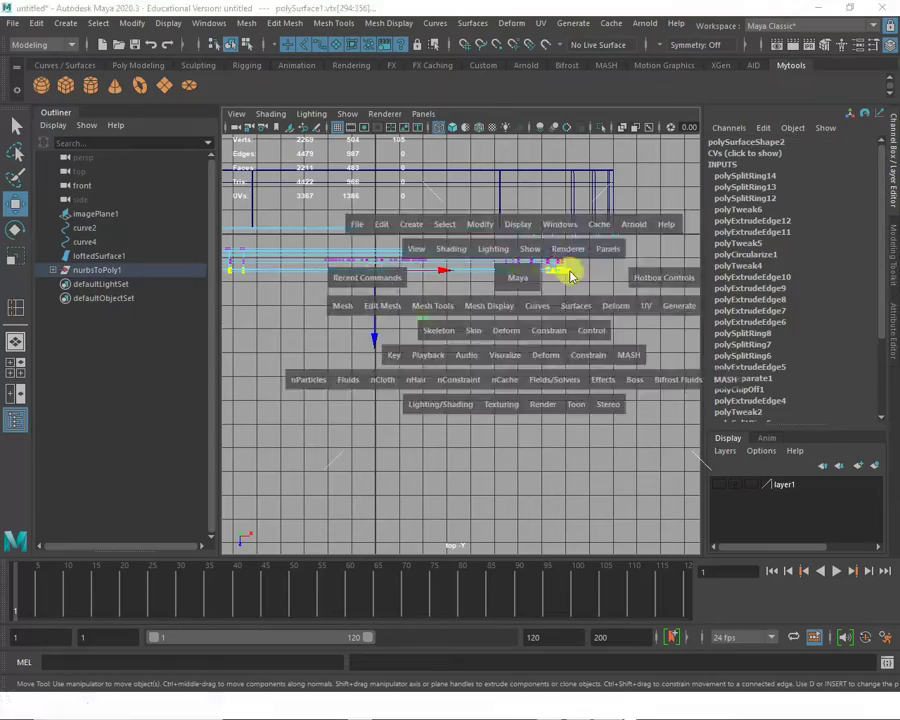
{"action": "key", "text": "space"}
{"action": "left_click_drag", "start_coordinate": [572, 203], "coordinate": [547, 298], "text": "alt"}
{"action": "left_click_drag", "start_coordinate": [548, 366], "coordinate": [541, 364]}
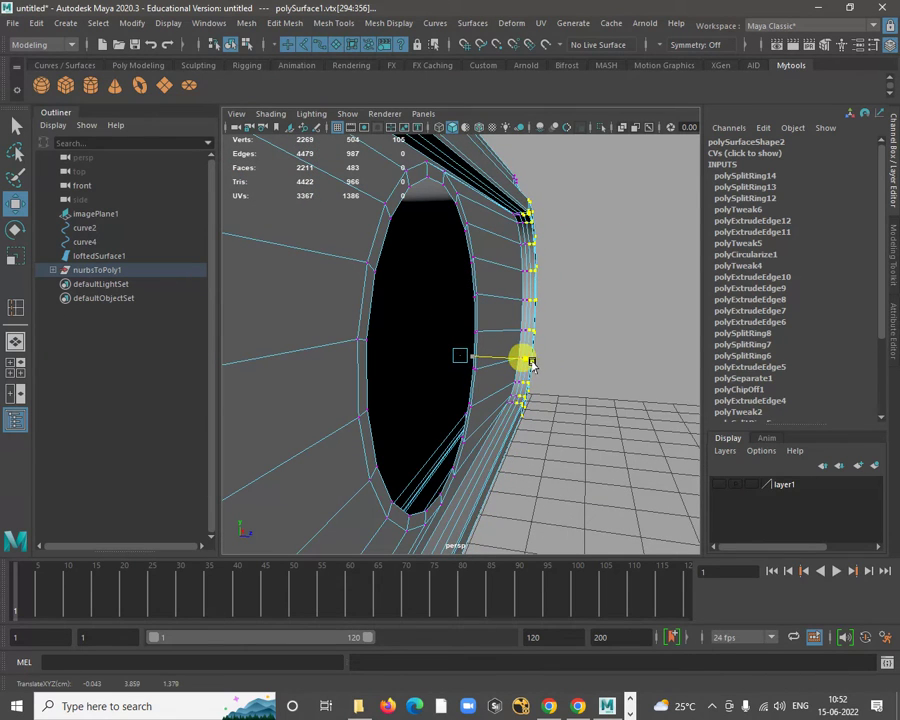
{"action": "right_click_drag", "start_coordinate": [538, 296], "coordinate": [554, 316], "text": "alt"}
{"action": "left_click_drag", "start_coordinate": [554, 316], "coordinate": [546, 283], "text": "alt"}
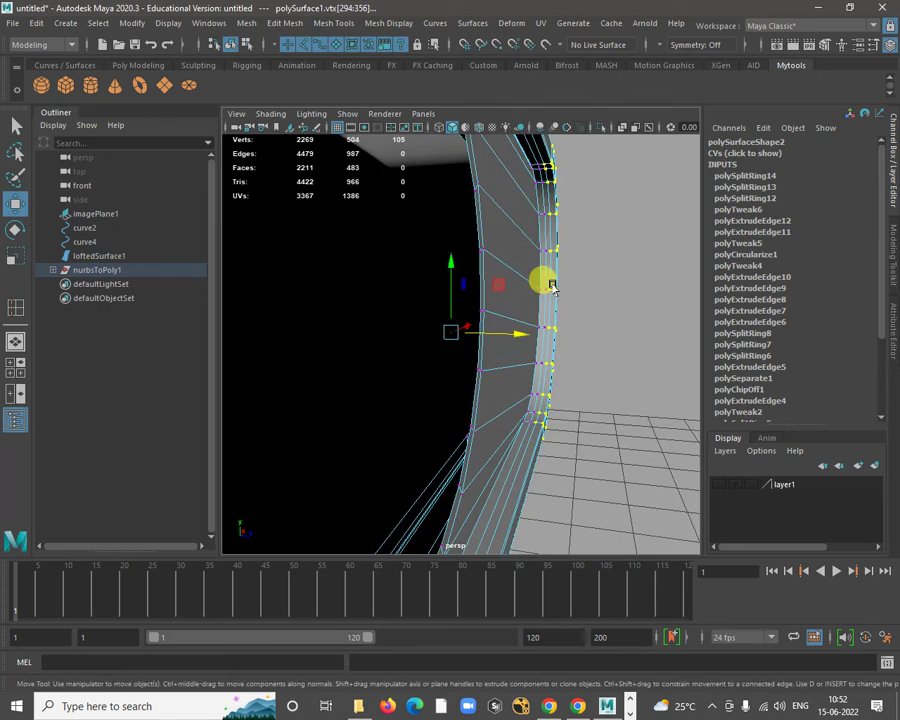
Delete two of the closely spaced edge loops on the inner wall of the recess rim.
{"action": "right_click_drag", "start_coordinate": [554, 244], "coordinate": [571, 311], "text": "alt"}
{"action": "left_click_drag", "start_coordinate": [564, 308], "coordinate": [538, 177], "text": "alt"}
{"action": "right_click_drag", "start_coordinate": [538, 177], "coordinate": [562, 177], "text": "alt"}
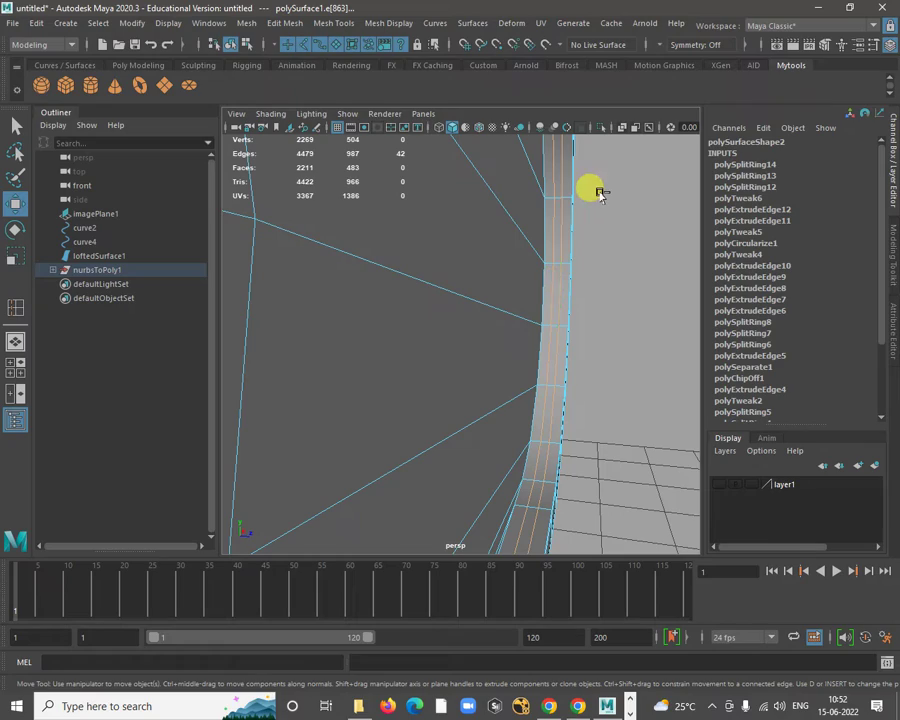
{"action": "key", "text": "Delete"}
Select the frontmost rim vertices again in the top view and move them back along Z to make the rim shallower.
{"action": "key", "text": "r"}
{"action": "left_click_drag", "start_coordinate": [598, 193], "coordinate": [297, 301], "text": "alt"}
{"action": "key", "text": "space"}
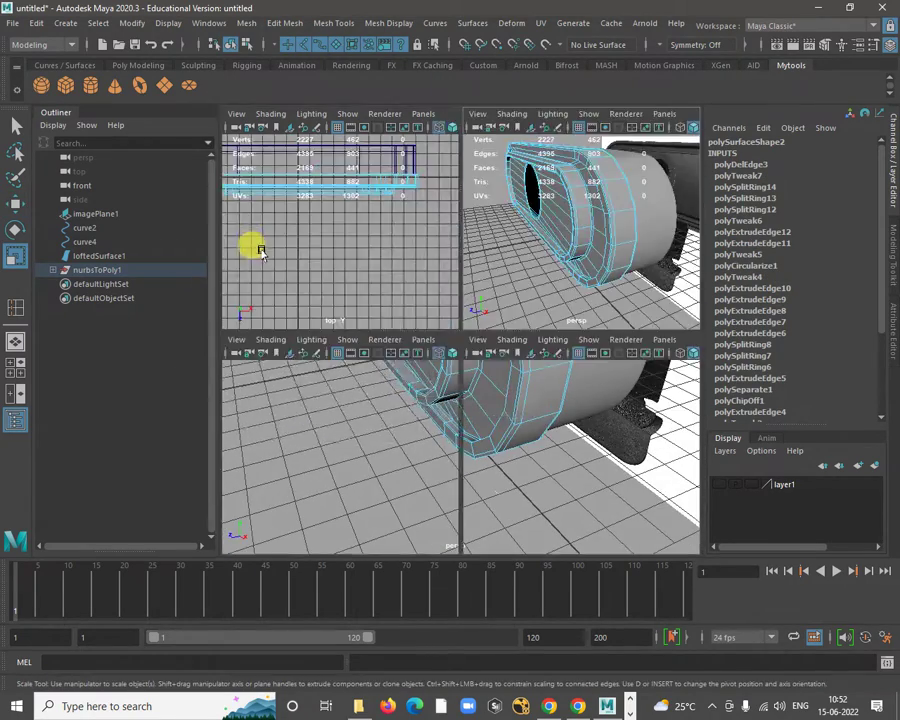
{"action": "key", "text": "space"}
{"action": "right_click_drag", "start_coordinate": [538, 217], "coordinate": [470, 218]}
{"action": "middle_click_drag", "start_coordinate": [480, 246], "coordinate": [575, 238], "text": "alt"}
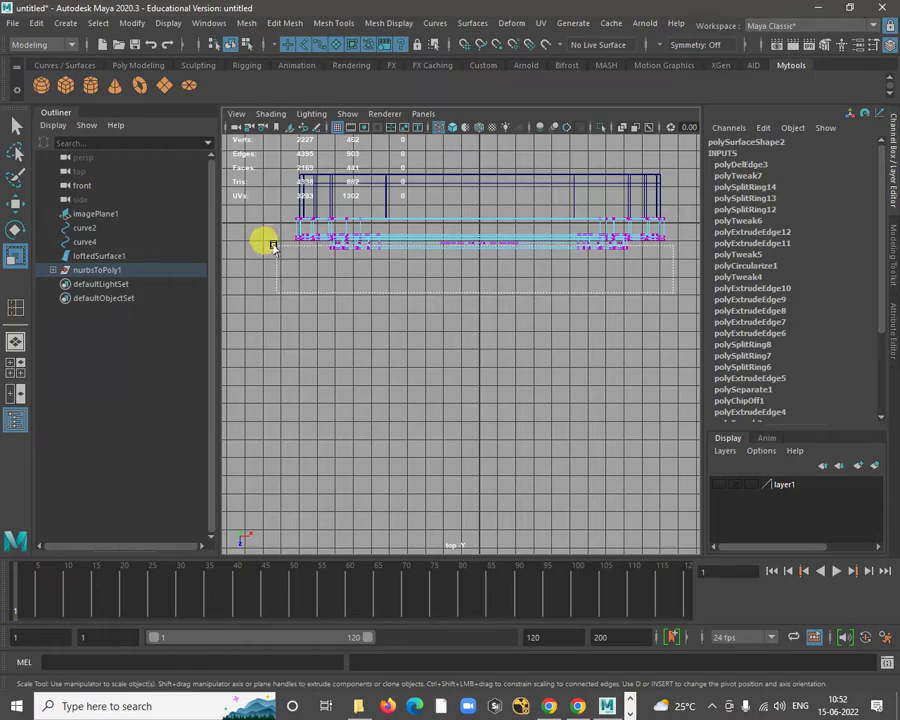
{"action": "left_click_drag", "start_coordinate": [273, 246], "coordinate": [340, 252]}
{"action": "key", "text": "space"}
{"action": "key", "text": "space"}
{"action": "left_click_drag", "start_coordinate": [568, 190], "coordinate": [727, 255], "text": "alt"}
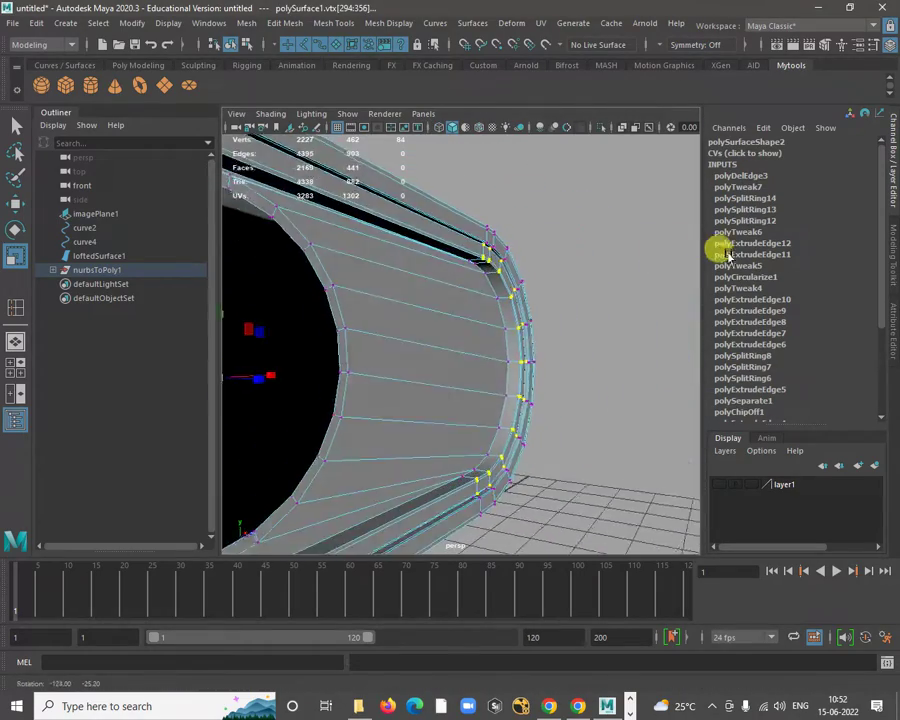
{"action": "right_click_drag", "start_coordinate": [598, 338], "coordinate": [550, 318], "text": "alt"}
{"action": "left_click_drag", "start_coordinate": [550, 318], "coordinate": [595, 247], "text": "alt"}
{"action": "key", "text": "w"}
{"action": "left_click_drag", "start_coordinate": [597, 298], "coordinate": [610, 322], "text": "alt"}
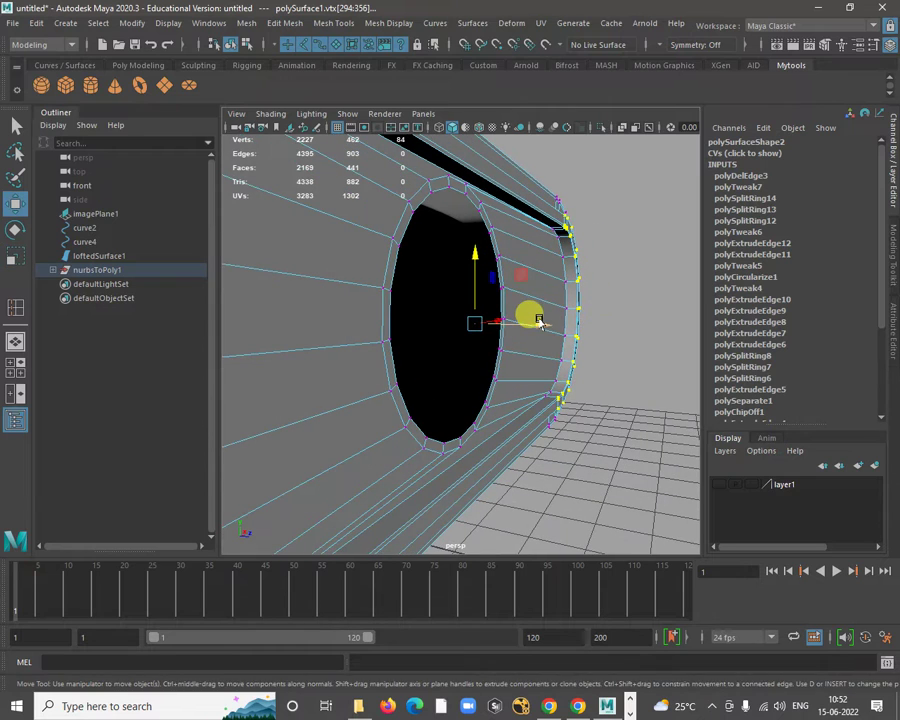
{"action": "left_click_drag", "start_coordinate": [540, 322], "coordinate": [536, 322]}
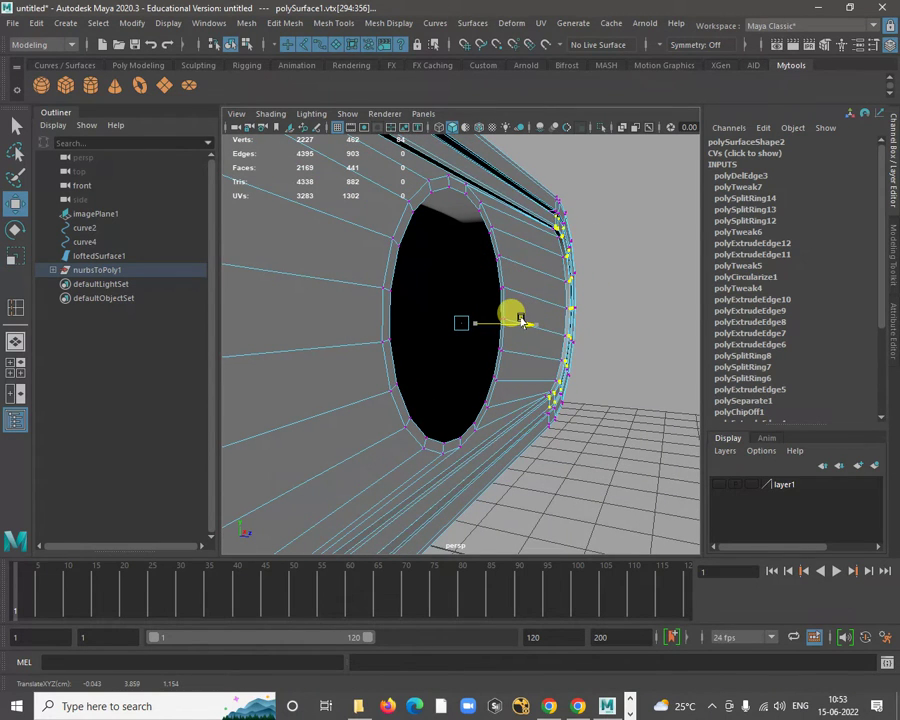
Turn on the smooth preview for the front shell and deselect it.
{"action": "left_click_drag", "start_coordinate": [524, 320], "coordinate": [663, 335], "text": "alt"}
{"action": "right_click_drag", "start_coordinate": [663, 335], "coordinate": [572, 307], "text": "alt"}
{"action": "left_click_drag", "start_coordinate": [572, 307], "coordinate": [656, 275], "text": "alt"}
{"action": "middle_click_drag", "start_coordinate": [656, 275], "coordinate": [520, 255], "text": "alt"}
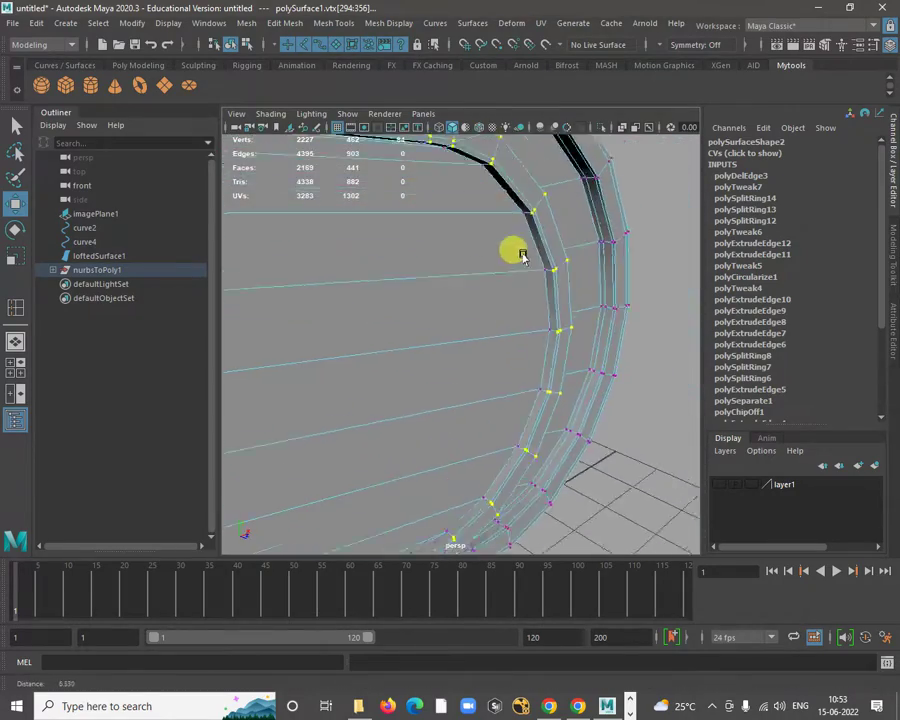
{"action": "left_click_drag", "start_coordinate": [520, 255], "coordinate": [569, 197], "text": "alt"}
{"action": "right_click_drag", "start_coordinate": [569, 197], "coordinate": [596, 165], "text": "alt"}
{"action": "key", "text": "3"}
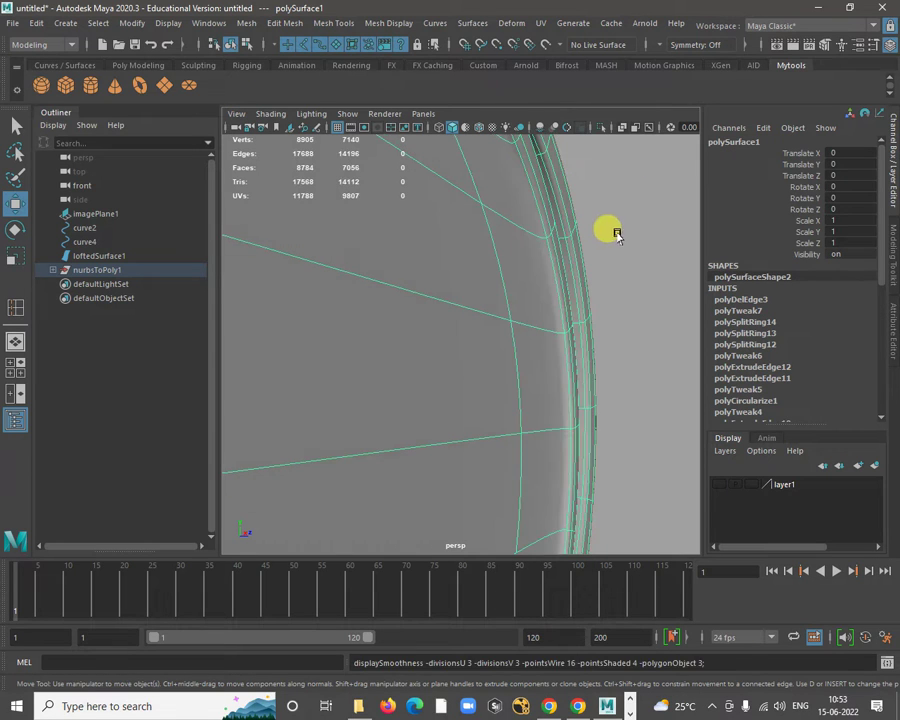
{"action": "left_click", "coordinate": [648, 231]}
Examine the smoothed webcam body and its front recess from several angles against the reference image.
{"action": "right_click_drag", "start_coordinate": [647, 327], "coordinate": [591, 304], "text": "alt"}
{"action": "left_click_drag", "start_coordinate": [600, 316], "coordinate": [392, 336], "text": "alt"}
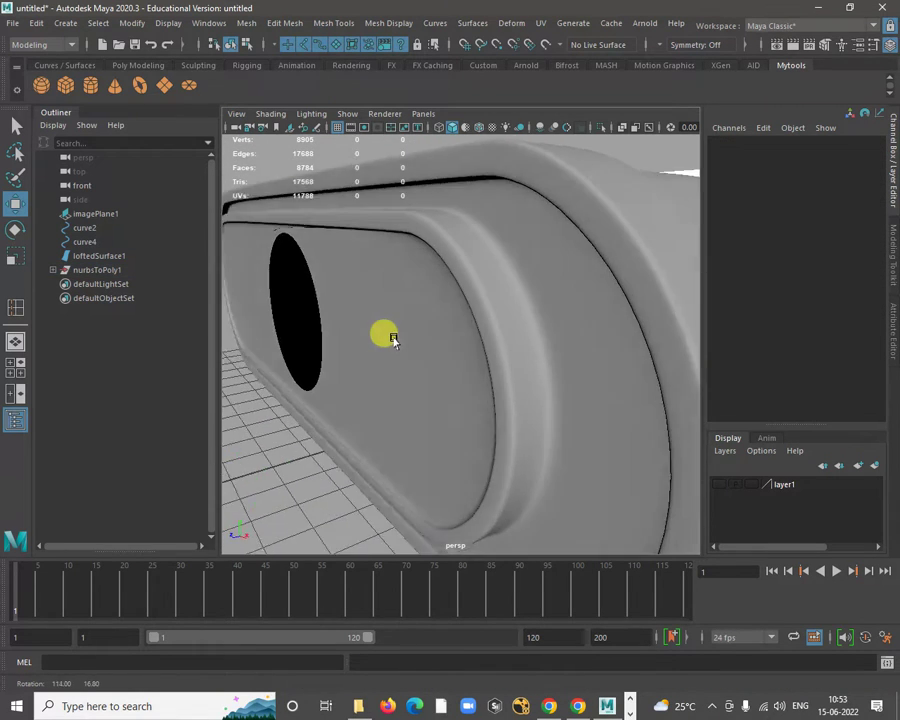
{"action": "right_click_drag", "start_coordinate": [536, 386], "coordinate": [382, 259], "text": "alt"}
{"action": "middle_click_drag", "start_coordinate": [382, 259], "coordinate": [458, 273], "text": "alt"}
{"action": "right_click_drag", "start_coordinate": [489, 300], "coordinate": [422, 265], "text": "alt"}
{"action": "left_click_drag", "start_coordinate": [423, 267], "coordinate": [497, 261], "text": "alt"}
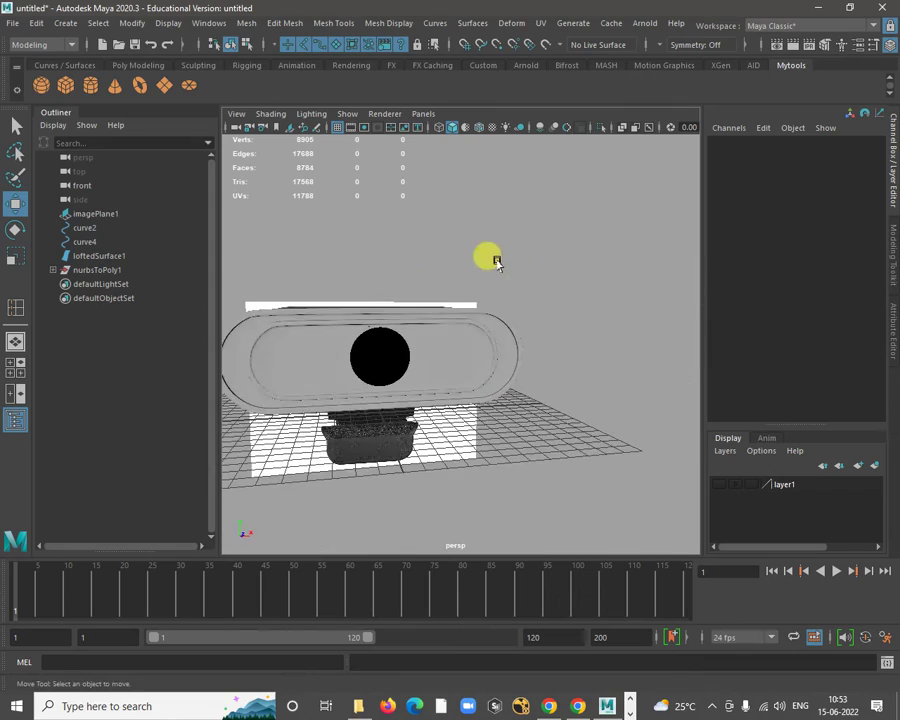
{"action": "right_click_drag", "start_coordinate": [469, 270], "coordinate": [474, 328], "text": "alt"}
{"action": "left_click_drag", "start_coordinate": [474, 328], "coordinate": [505, 368], "text": "alt"}
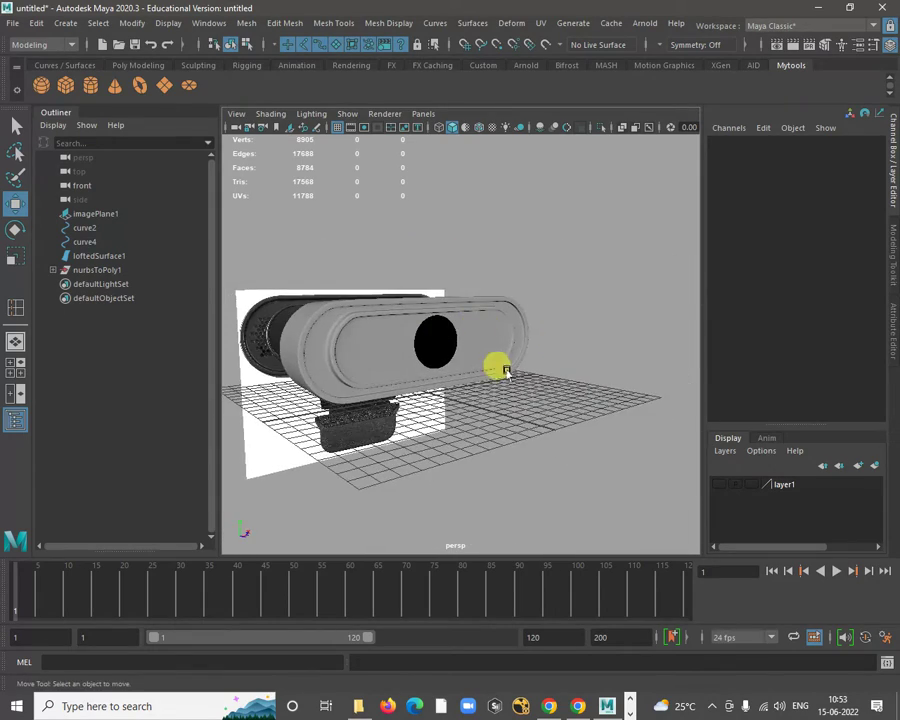
Save the scene as cam in the NurbsAsset project's scenes folder.
{"action": "right_click_drag", "start_coordinate": [522, 402], "coordinate": [473, 405], "text": "alt"}
{"action": "left_click_drag", "start_coordinate": [472, 407], "coordinate": [561, 441], "text": "alt"}
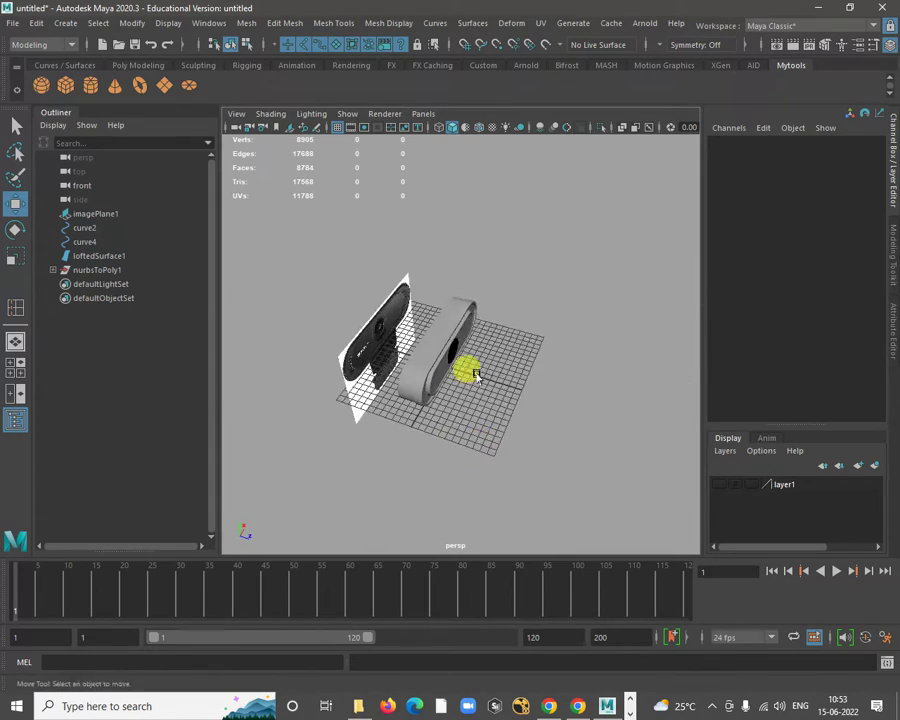
{"action": "left_click_drag", "start_coordinate": [475, 374], "coordinate": [595, 346], "text": "alt"}
{"action": "left_click_drag", "start_coordinate": [567, 233], "coordinate": [561, 263], "text": "alt"}
{"action": "right_click_drag", "start_coordinate": [561, 263], "coordinate": [573, 320], "text": "alt"}
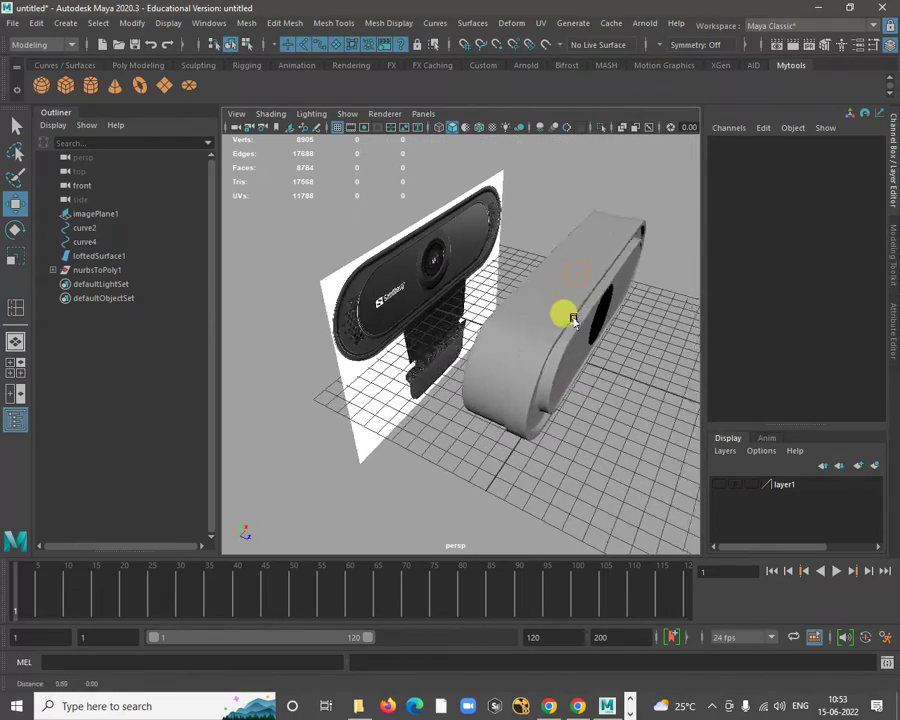
{"action": "left_click_drag", "start_coordinate": [573, 320], "coordinate": [502, 313], "text": "alt"}
{"action": "key", "text": "q"}
{"action": "key", "text": "ctrl+s"}
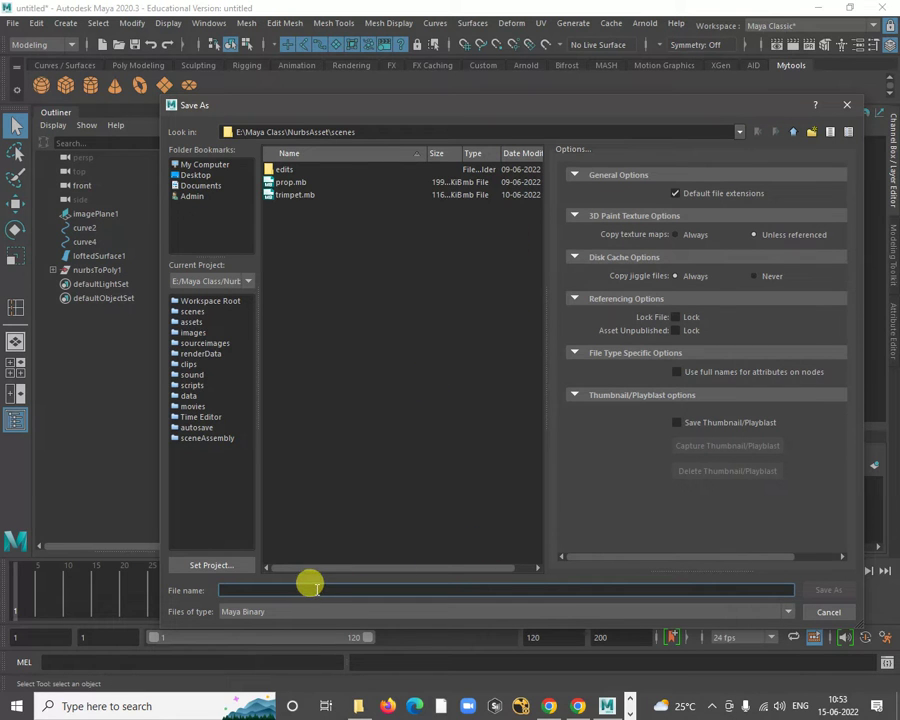
{"action": "type", "text": "cam"}
{"action": "key", "text": "Return"}
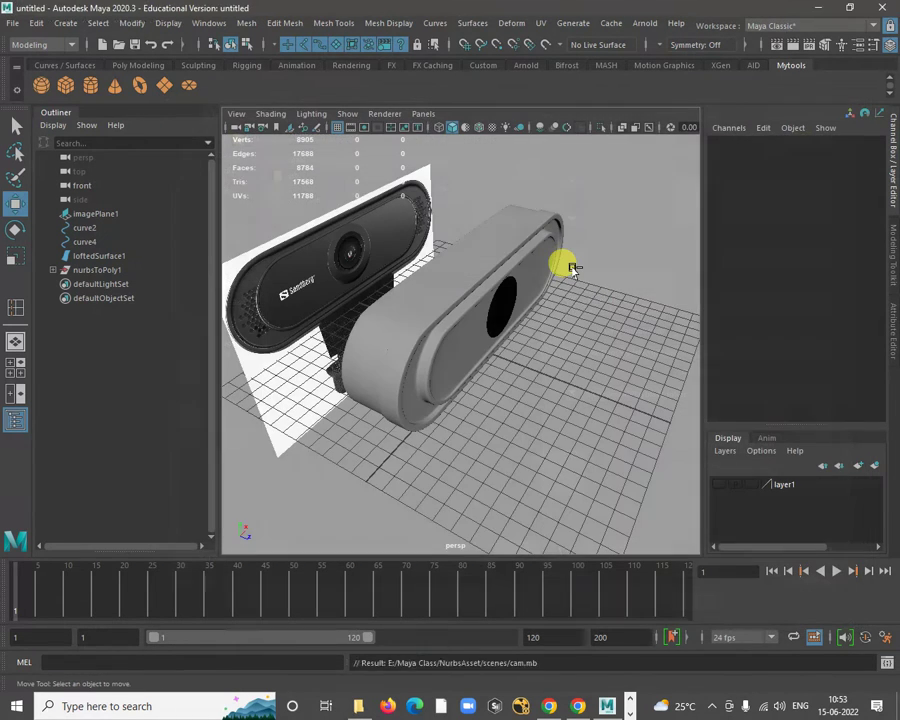
Select both webcam body pieces and assign them a new Blinn material.
{"action": "left_click_drag", "start_coordinate": [566, 262], "coordinate": [545, 208], "text": "alt"}
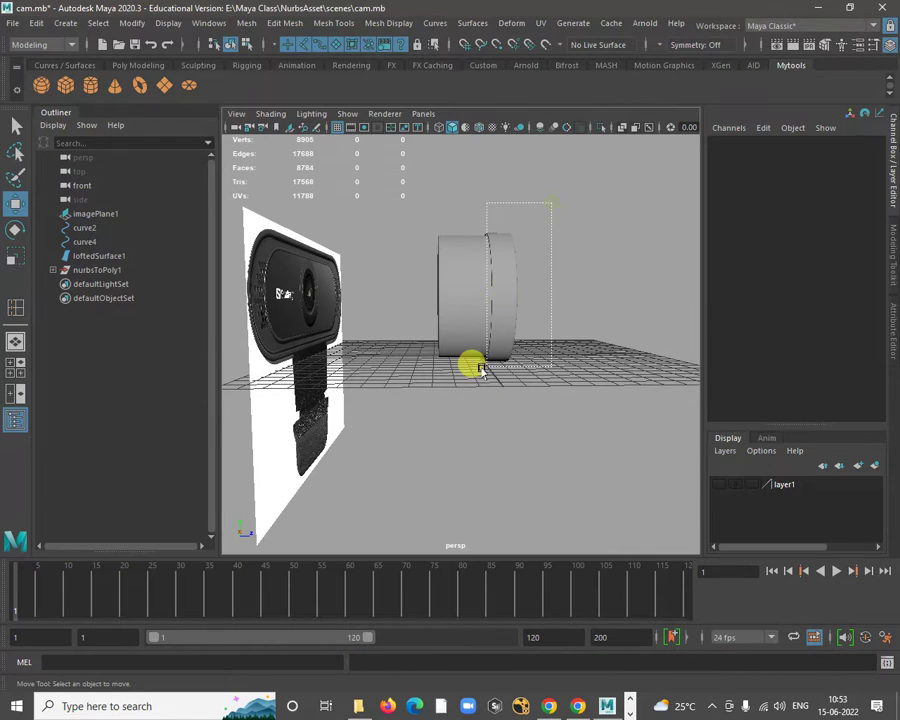
{"action": "left_click", "coordinate": [530, 318]}
{"action": "left_click_drag", "start_coordinate": [530, 318], "coordinate": [484, 249], "text": "alt"}
{"action": "right_click", "coordinate": [500, 252]}
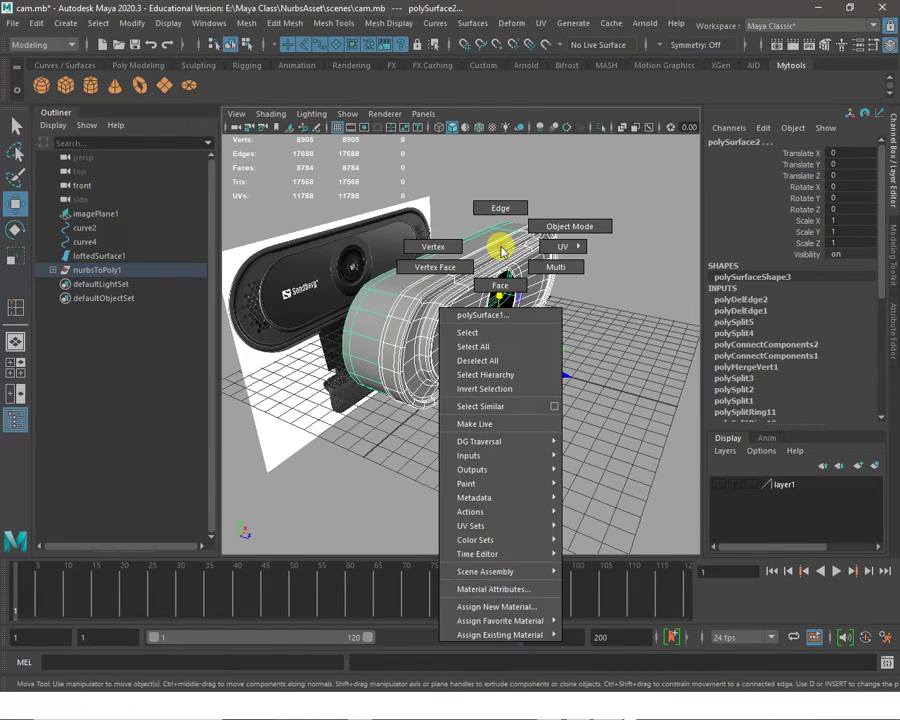
{"action": "left_click", "coordinate": [516, 607]}
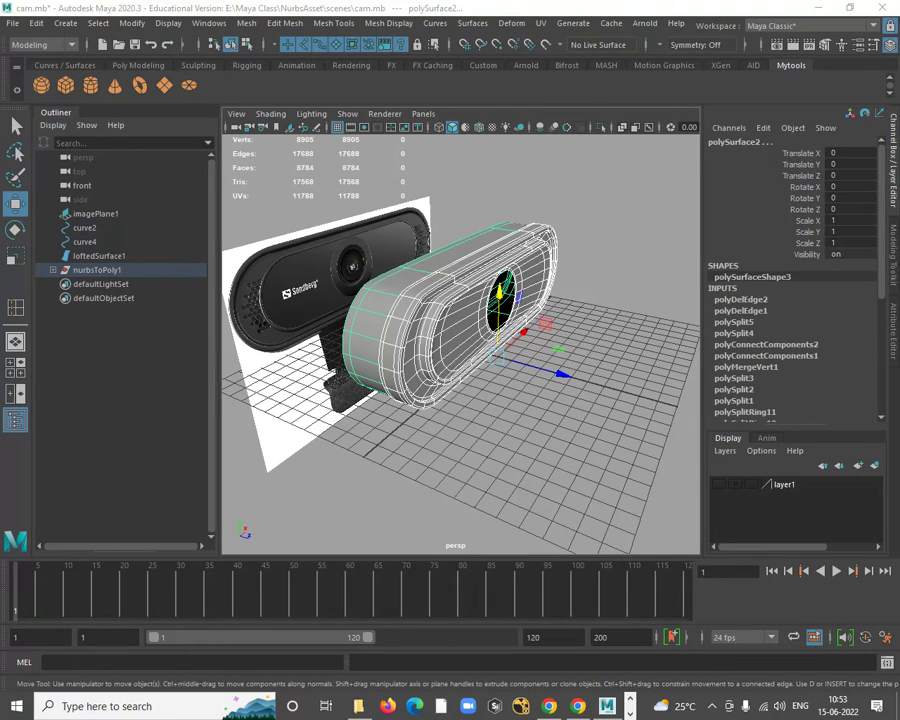
{"action": "left_click_drag", "start_coordinate": [481, 20], "coordinate": [273, 44]}
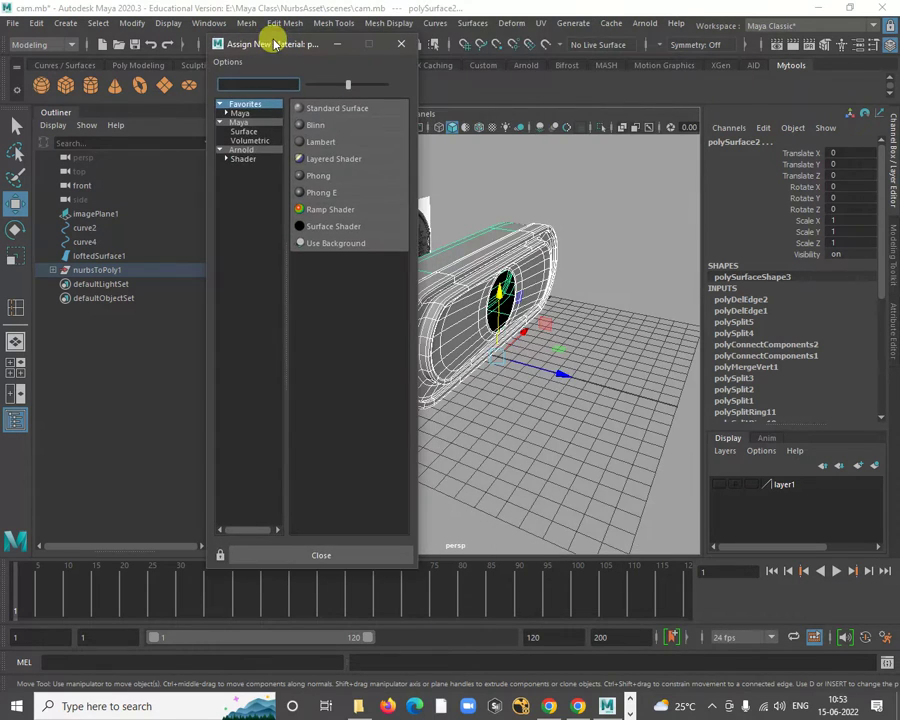
{"action": "left_click", "coordinate": [320, 130]}
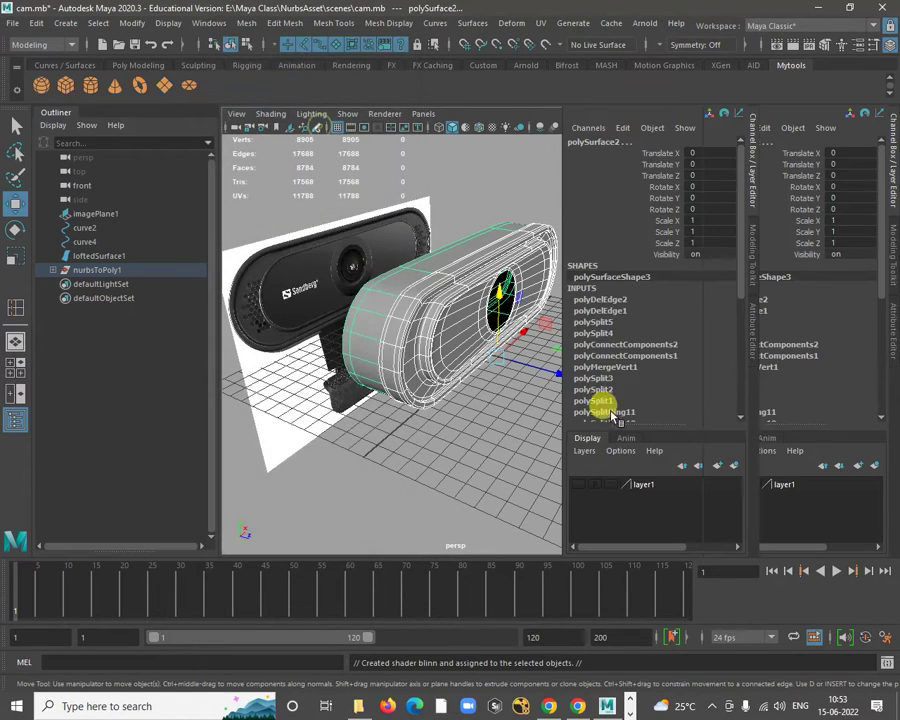
Darken the body's Blinn material color and set its eccentricity to 0.396.
{"action": "left_click", "coordinate": [472, 281]}
{"action": "scroll", "coordinate": [511, 314], "scroll_direction": "up", "scroll_amount": 3}
{"action": "mouse_move", "coordinate": [511, 314]}
{"action": "left_mouse_down", "text": "alt"}
{"action": "mouse_move", "coordinate": [505, 331]}
{"action": "mouse_move", "coordinate": [503, 321]}
{"action": "left_mouse_up", "text": "alt"}
{"action": "left_click", "coordinate": [498, 402]}
{"action": "left_click_drag", "start_coordinate": [487, 414], "coordinate": [366, 308], "text": "alt"}
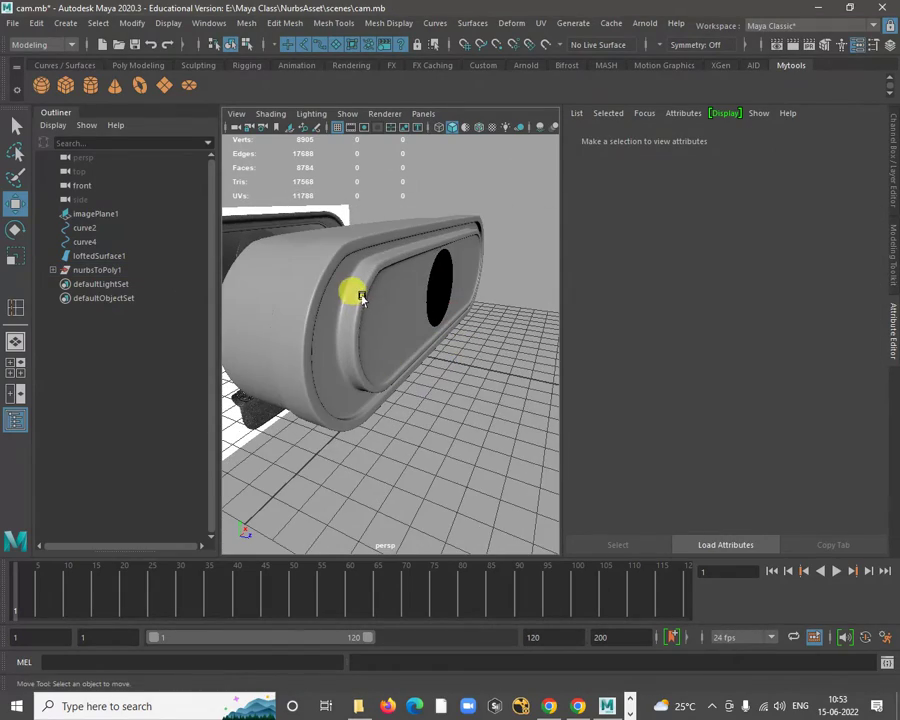
{"action": "left_click", "coordinate": [361, 297]}
{"action": "right_click_drag", "start_coordinate": [372, 278], "coordinate": [380, 624]}
{"action": "left_click_drag", "start_coordinate": [783, 300], "coordinate": [756, 304]}
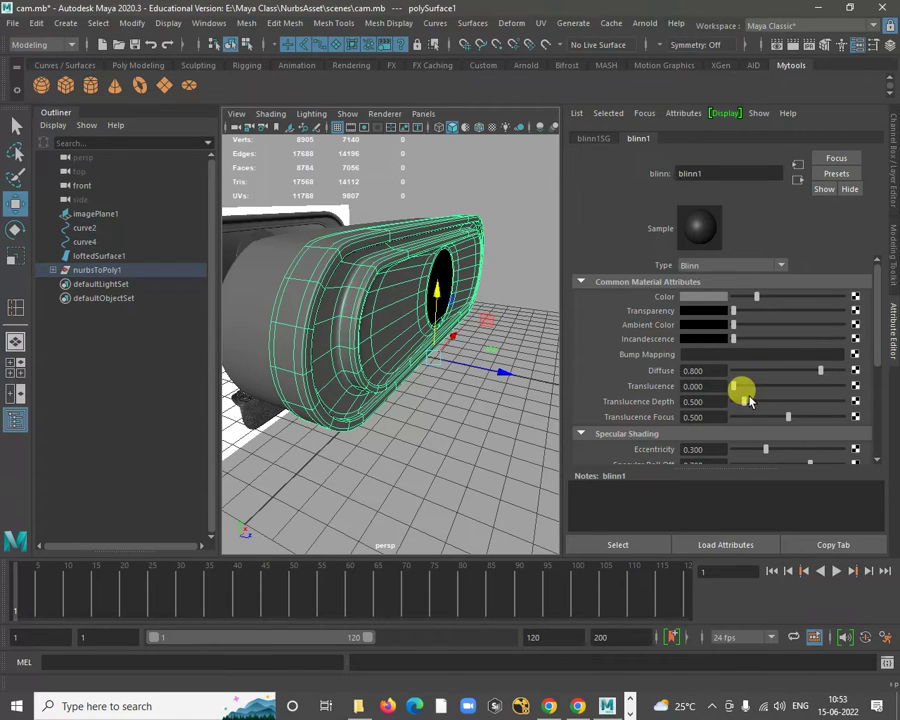
{"action": "scroll", "coordinate": [752, 402], "scroll_direction": "down", "scroll_amount": 2}
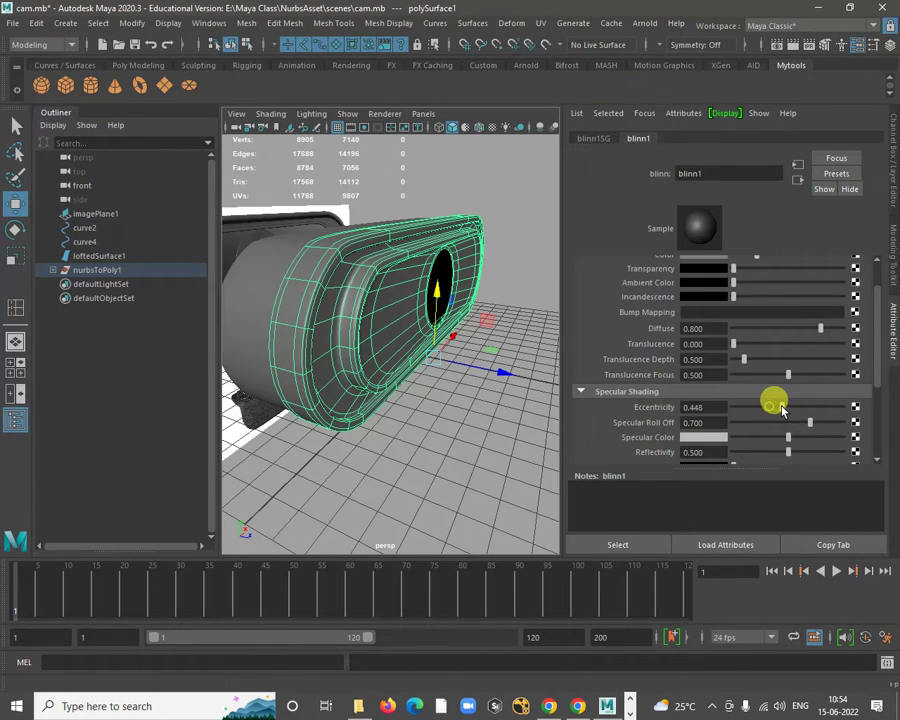
{"action": "left_click", "coordinate": [490, 488]}
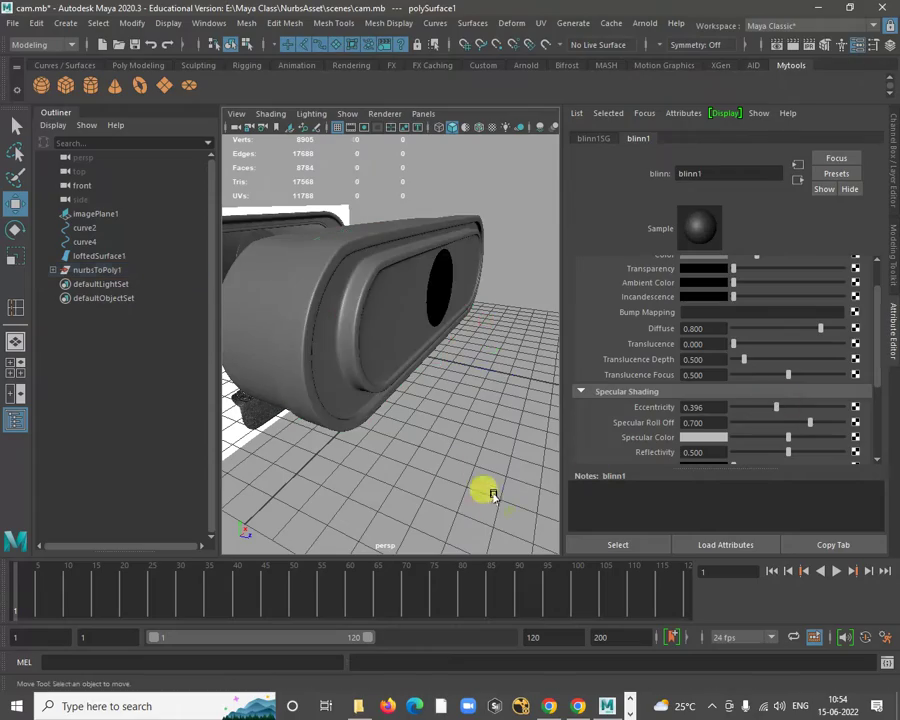
Review the Blinn material's attributes and examine the darkened front shell's shading around the recess and lens hole.
{"action": "left_click_drag", "start_coordinate": [490, 488], "coordinate": [456, 398], "text": "alt"}
{"action": "left_click", "coordinate": [492, 314]}
{"action": "right_click_drag", "start_coordinate": [492, 314], "coordinate": [492, 652]}
{"action": "scroll", "coordinate": [763, 285], "scroll_direction": "up", "scroll_amount": 2}
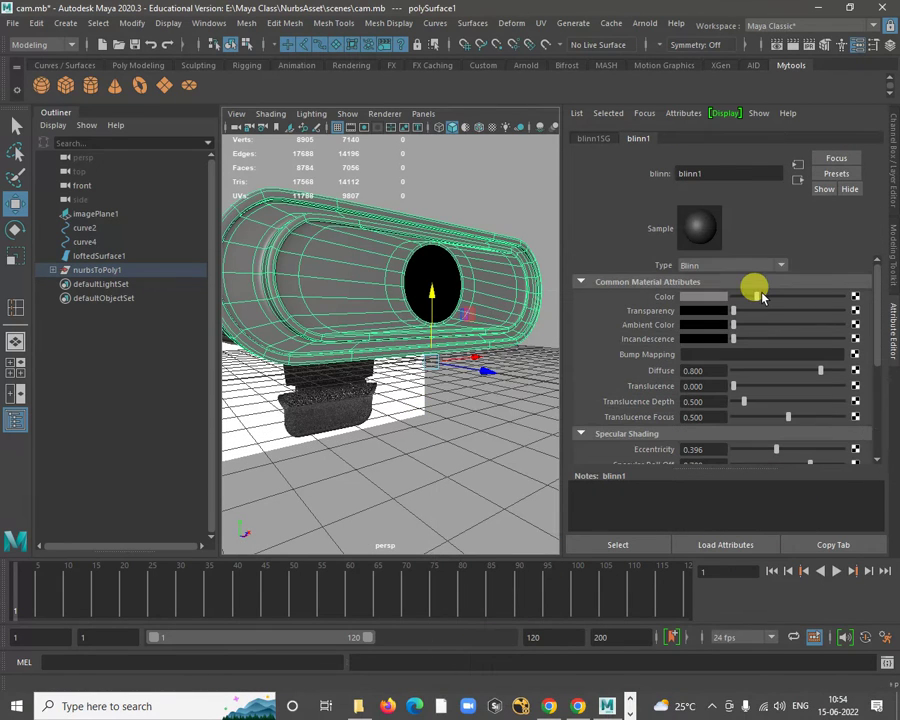
{"action": "left_click", "coordinate": [448, 454]}
{"action": "left_click_drag", "start_coordinate": [448, 454], "coordinate": [377, 466], "text": "alt"}
{"action": "left_click_drag", "start_coordinate": [278, 418], "coordinate": [516, 348], "text": "alt"}
{"action": "right_click_drag", "start_coordinate": [516, 348], "coordinate": [326, 320], "text": "alt"}
{"action": "right_click_drag", "start_coordinate": [402, 384], "coordinate": [316, 344], "text": "alt"}
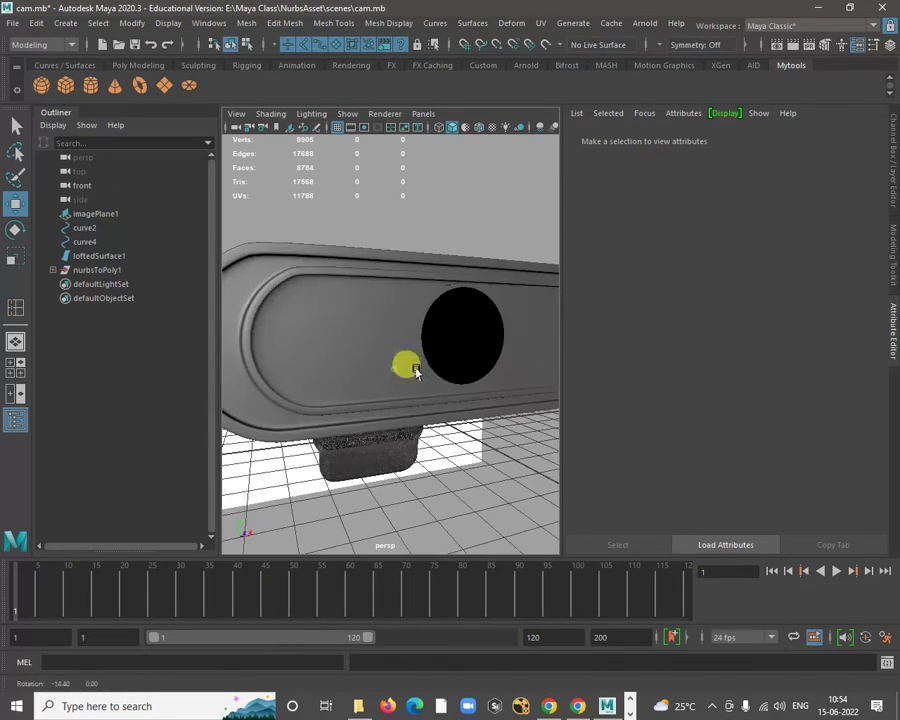
Extrude the border edge loop of the round lens hole with a thickness of 0.3.
{"action": "left_click", "coordinate": [393, 293]}
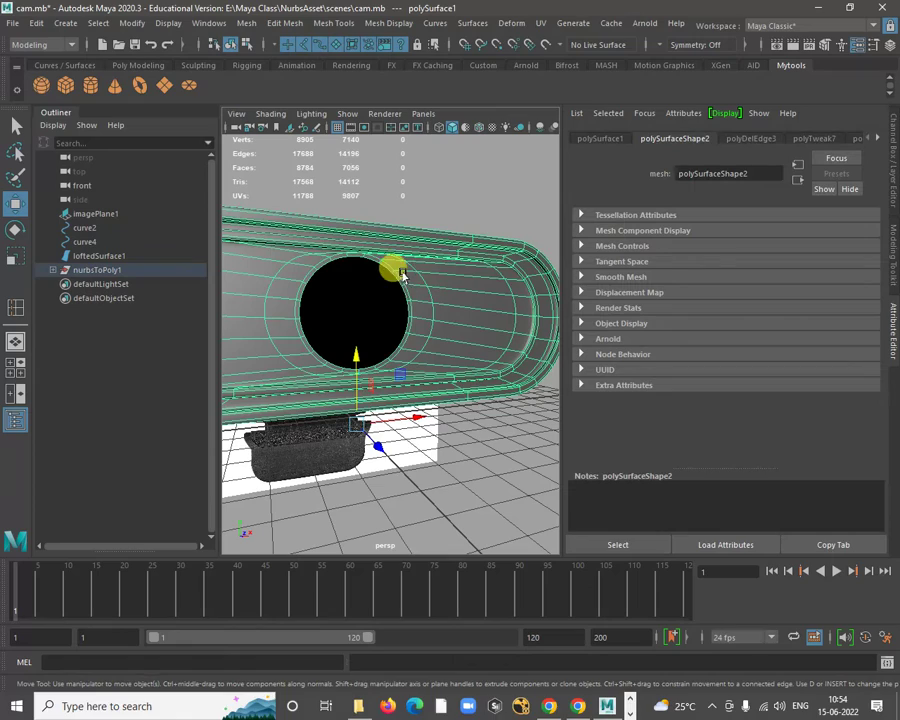
{"action": "right_click_drag", "start_coordinate": [400, 275], "coordinate": [404, 236]}
{"action": "double_click", "coordinate": [390, 282]}
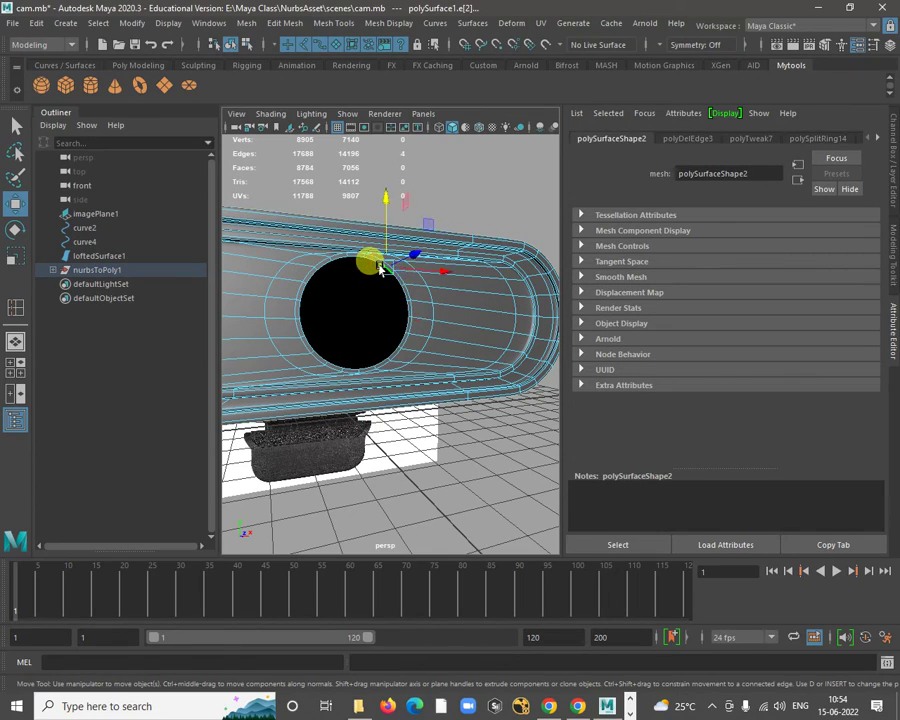
{"action": "left_click_drag", "start_coordinate": [380, 268], "coordinate": [402, 372], "text": "alt"}
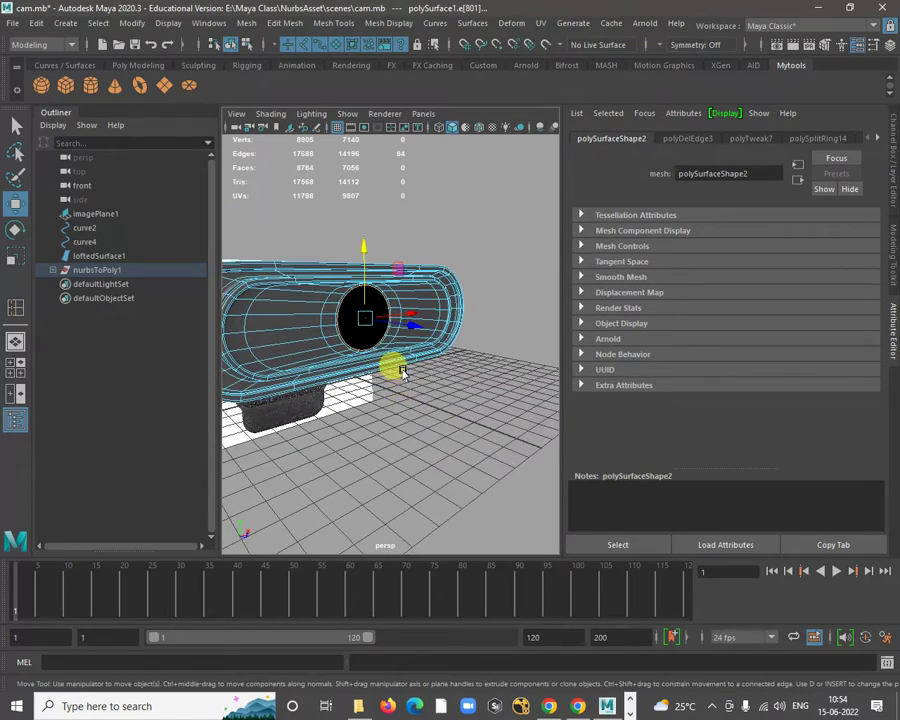
{"action": "right_click_drag", "start_coordinate": [402, 372], "coordinate": [437, 424], "text": "alt"}
{"action": "middle_click_drag", "start_coordinate": [430, 420], "coordinate": [442, 426], "text": "alt"}
{"action": "right_click_drag", "start_coordinate": [434, 374], "coordinate": [454, 434], "text": "alt"}
{"action": "middle_click_drag", "start_coordinate": [493, 437], "coordinate": [461, 422], "text": "alt"}
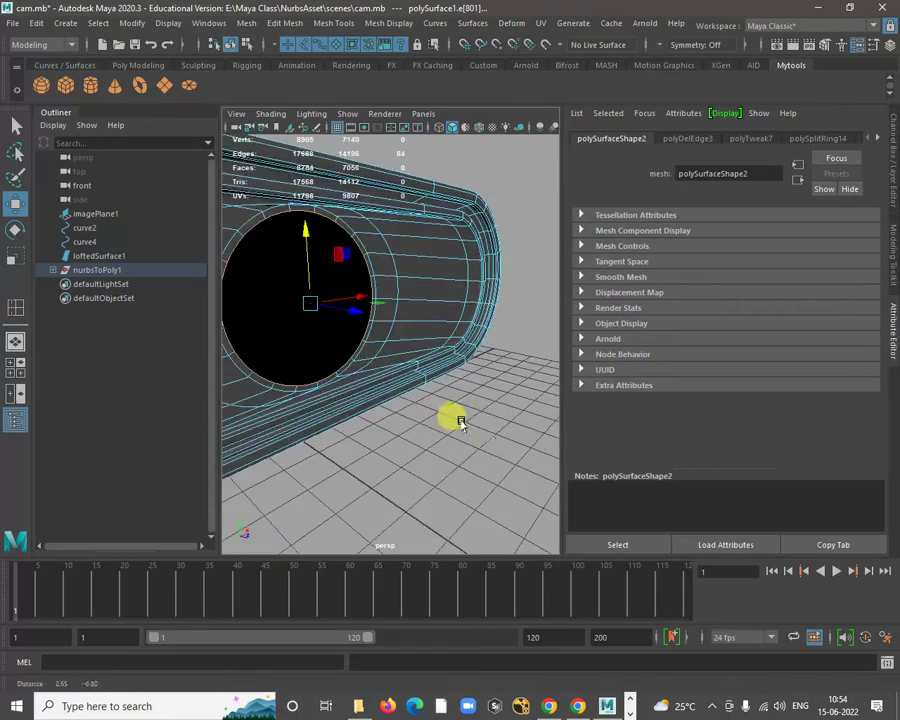
{"action": "left_click_drag", "start_coordinate": [460, 422], "coordinate": [486, 392], "text": "alt"}
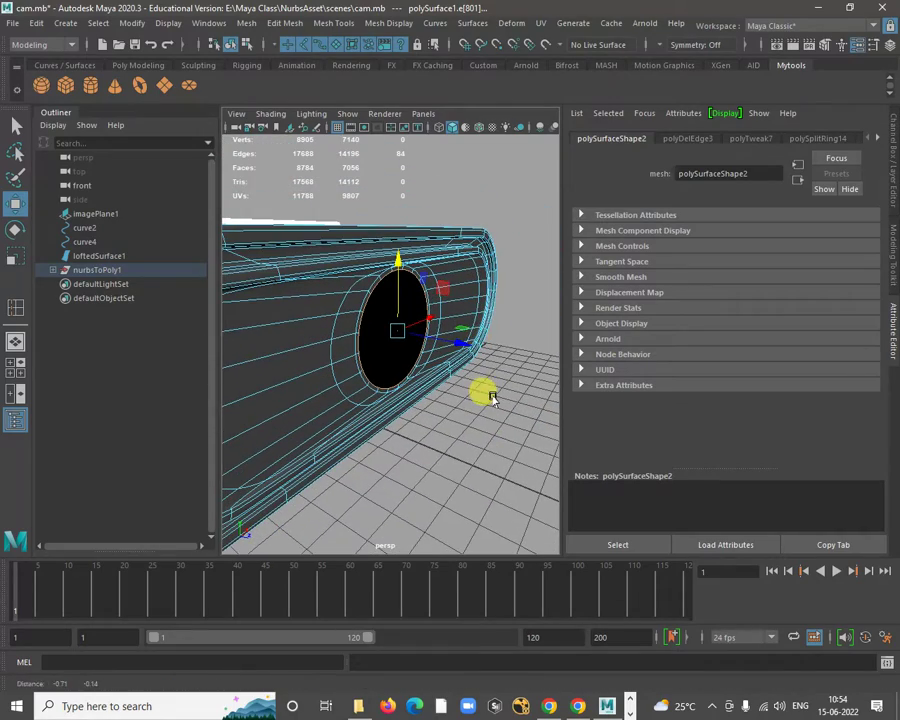
{"action": "right_click", "coordinate": [520, 305], "text": "shift"}
{"action": "left_click", "coordinate": [530, 345]}
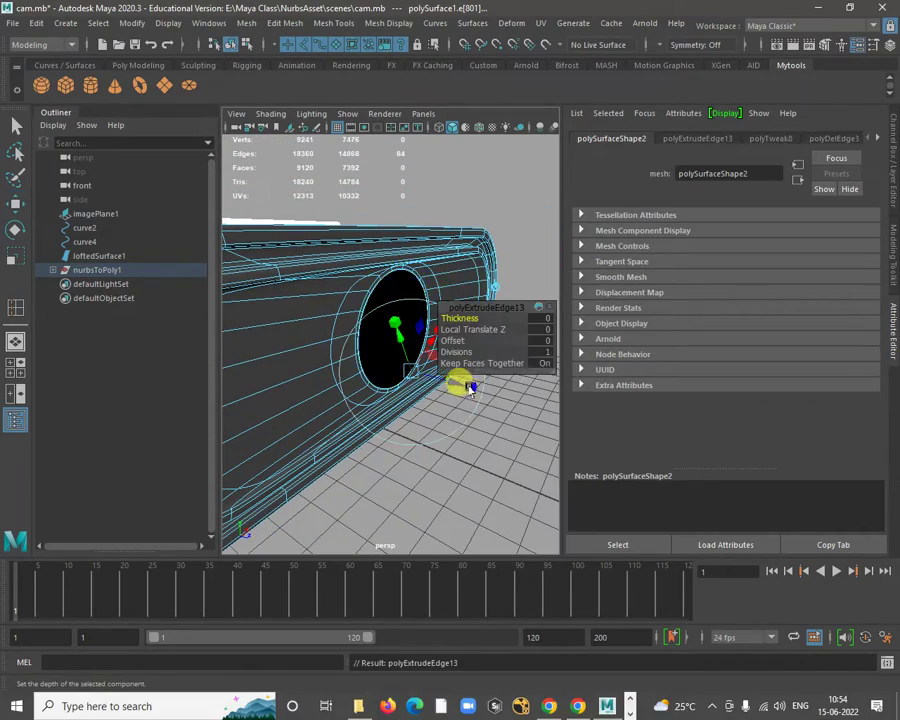
{"action": "mouse_move", "coordinate": [428, 390]}
{"action": "left_mouse_down", "text": "alt"}
{"action": "mouse_move", "coordinate": [458, 408]}
{"action": "mouse_move", "coordinate": [420, 390]}
{"action": "mouse_move", "coordinate": [427, 400]}
{"action": "left_mouse_up", "text": "alt"}
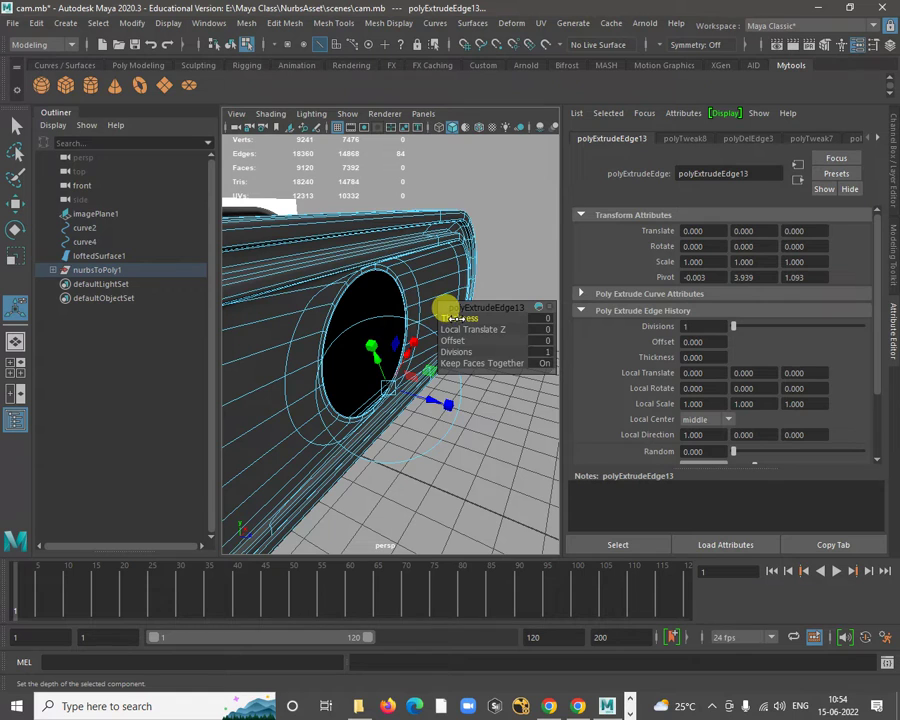
{"action": "left_click_drag", "start_coordinate": [455, 318], "coordinate": [459, 318]}
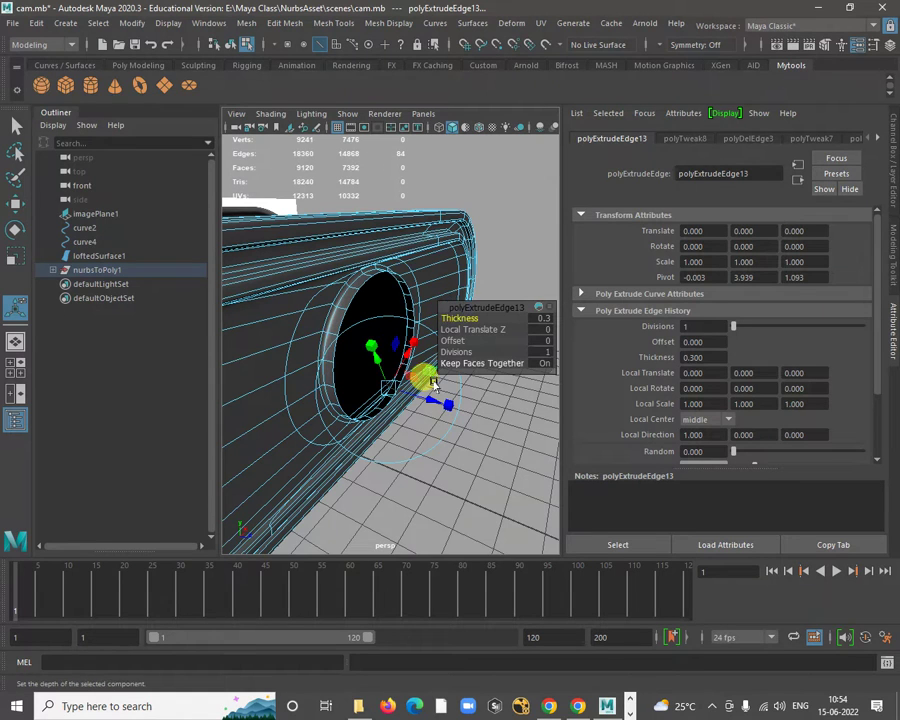
{"action": "left_click", "coordinate": [470, 488]}
Select the full ring of extruded faces around the lens hole and extract it as a separate piece.
{"action": "right_click_drag", "start_coordinate": [440, 379], "coordinate": [431, 418], "text": "alt"}
{"action": "middle_click_drag", "start_coordinate": [400, 335], "coordinate": [441, 343], "text": "alt"}
{"action": "left_click_drag", "start_coordinate": [441, 343], "coordinate": [454, 321], "text": "alt"}
{"action": "key", "text": "w"}
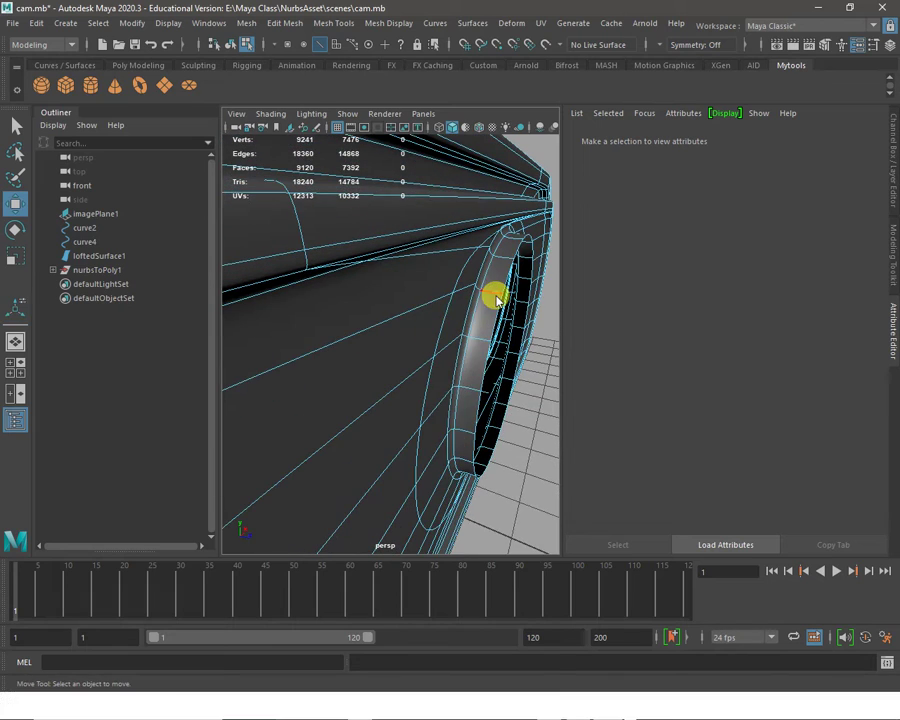
{"action": "right_click_drag", "start_coordinate": [494, 296], "coordinate": [487, 333]}
{"action": "left_click", "coordinate": [478, 322]}
{"action": "left_click", "coordinate": [470, 367]}
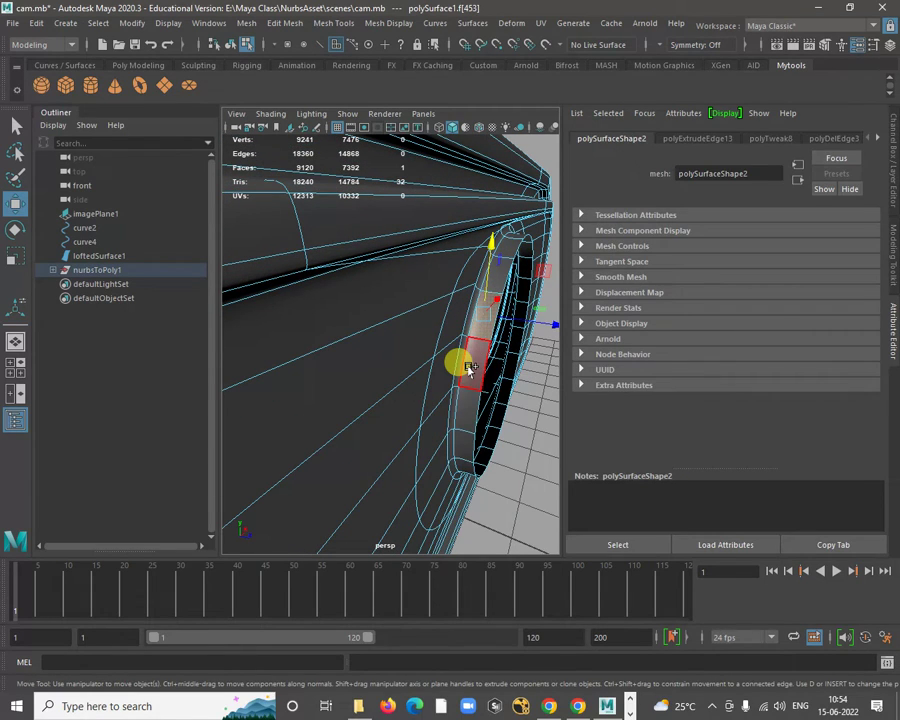
{"action": "double_click", "coordinate": [467, 367], "text": "shift"}
{"action": "left_click_drag", "start_coordinate": [496, 434], "coordinate": [348, 414], "text": "alt"}
{"action": "right_click_drag", "start_coordinate": [346, 431], "coordinate": [337, 330], "text": "alt"}
{"action": "left_click_drag", "start_coordinate": [340, 333], "coordinate": [490, 250], "text": "alt"}
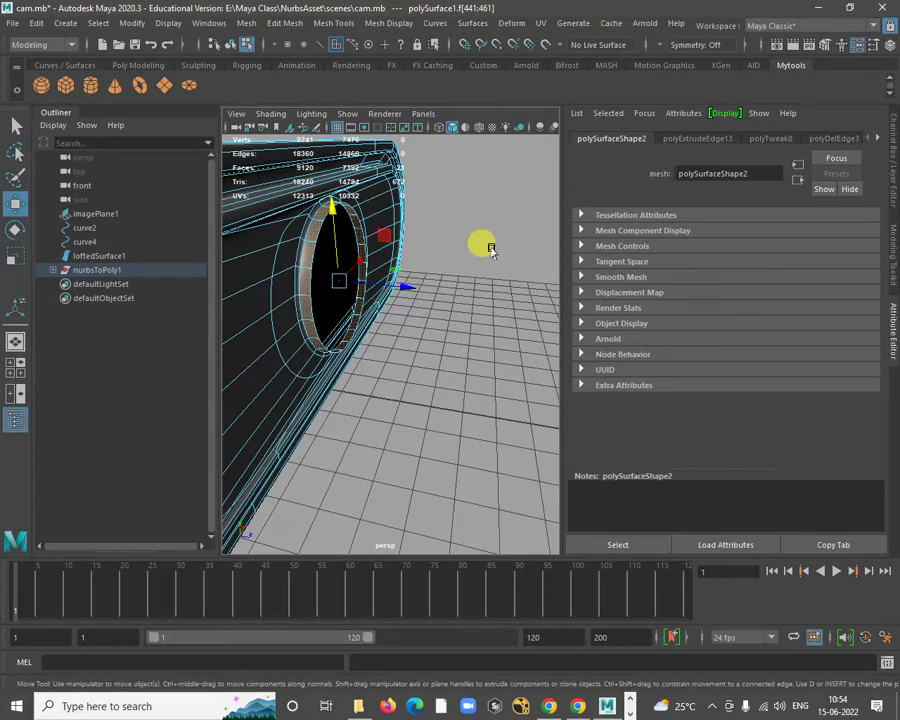
{"action": "right_click_drag", "start_coordinate": [499, 213], "coordinate": [481, 453], "text": "shift"}
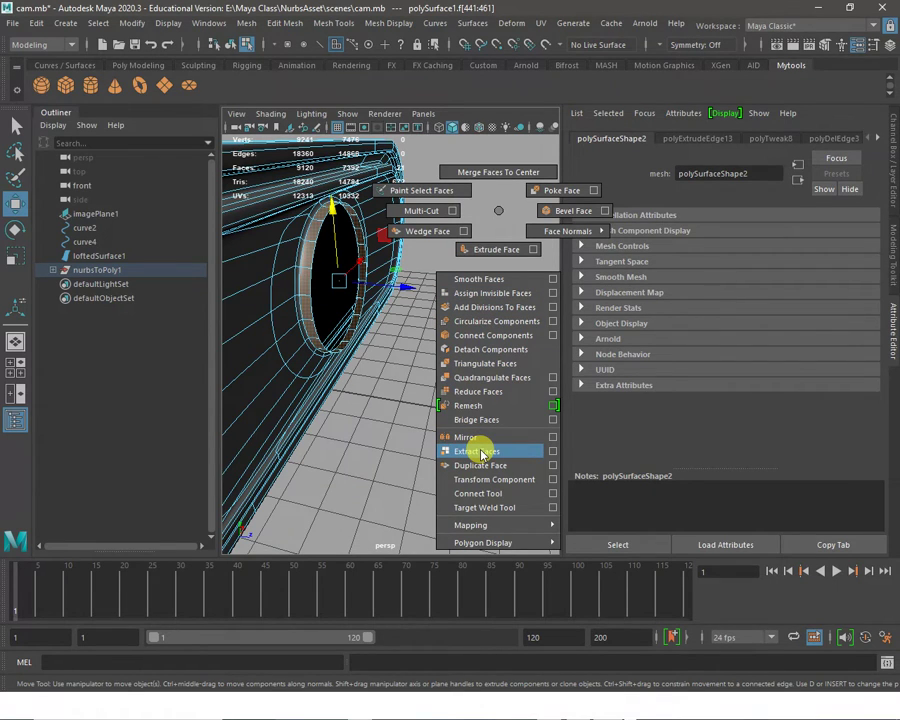
{"action": "right_click_drag", "start_coordinate": [481, 453], "coordinate": [476, 445], "text": "shift"}
{"action": "left_click", "coordinate": [418, 268]}
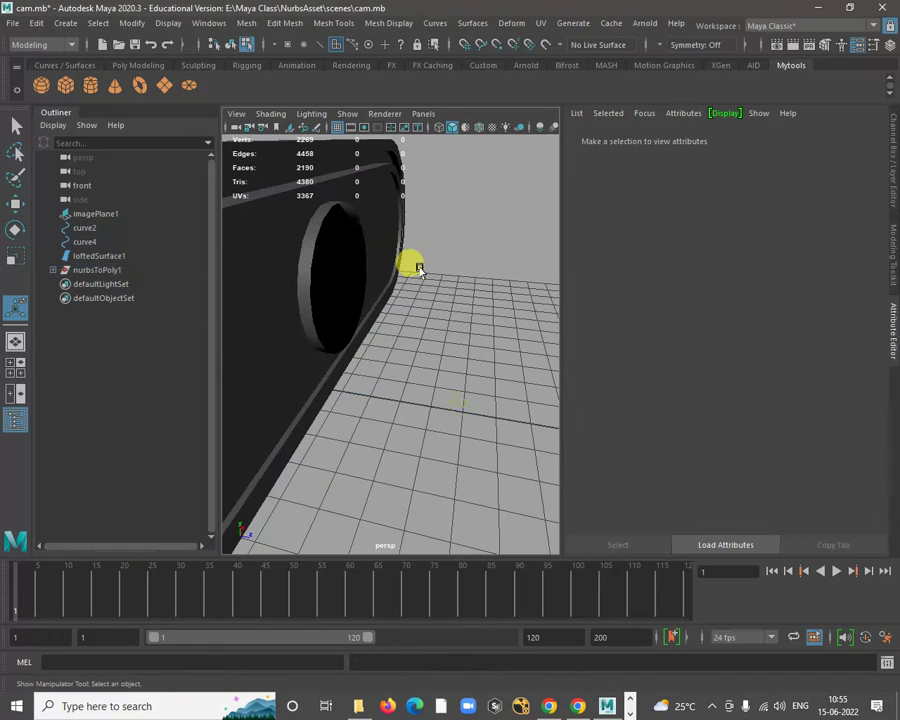
Select the front edge loop of the extracted lens ring and scale it inward to taper the ring.
{"action": "right_click_drag", "start_coordinate": [390, 196], "coordinate": [430, 174]}
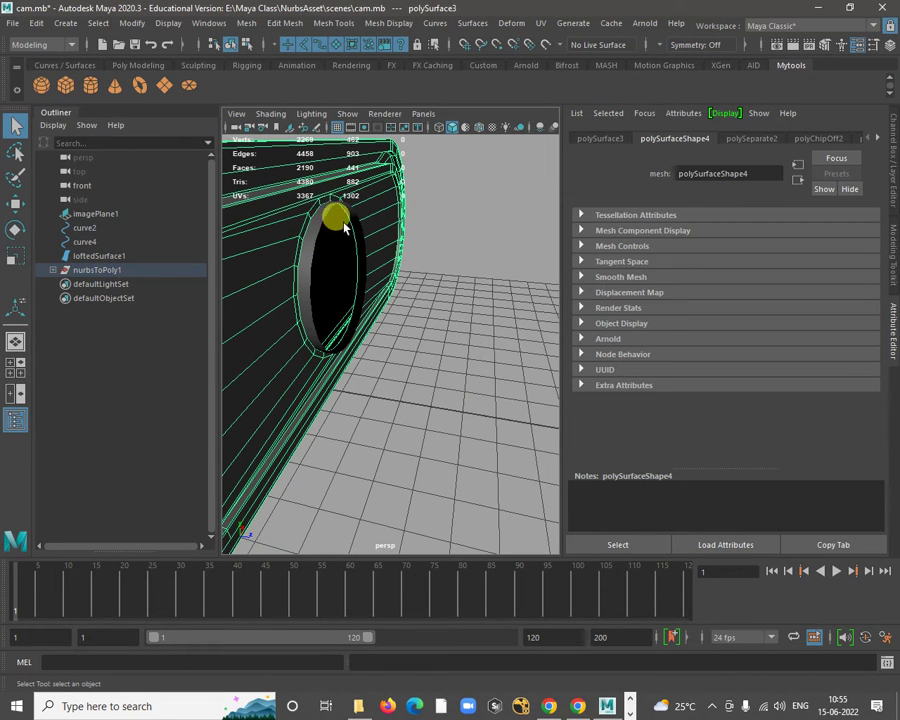
{"action": "left_click", "coordinate": [318, 240]}
{"action": "left_click_drag", "start_coordinate": [430, 315], "coordinate": [341, 228], "text": "alt"}
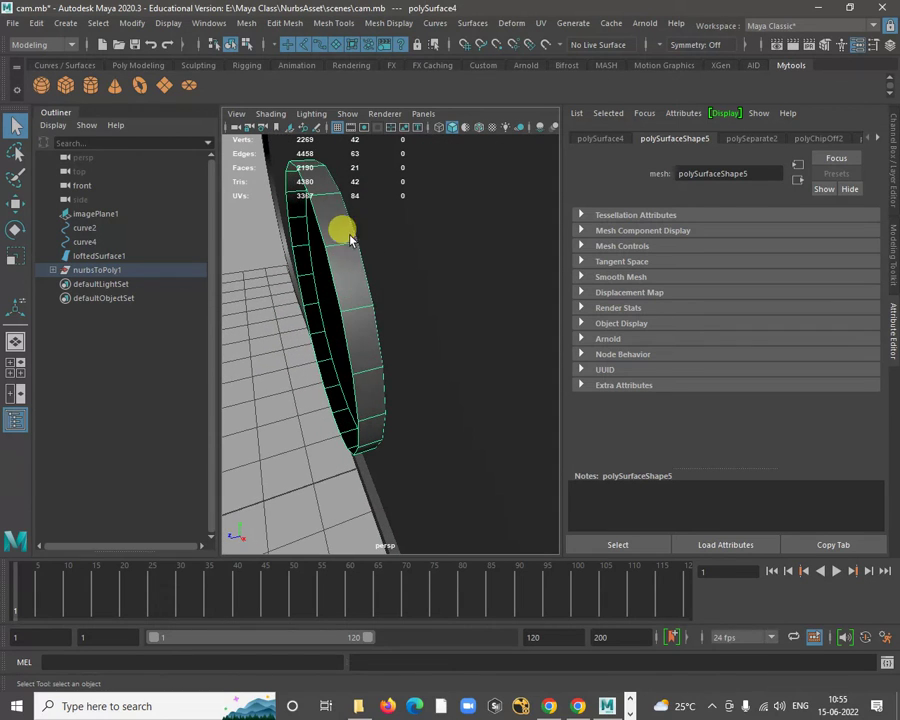
{"action": "right_click_drag", "start_coordinate": [341, 226], "coordinate": [327, 195]}
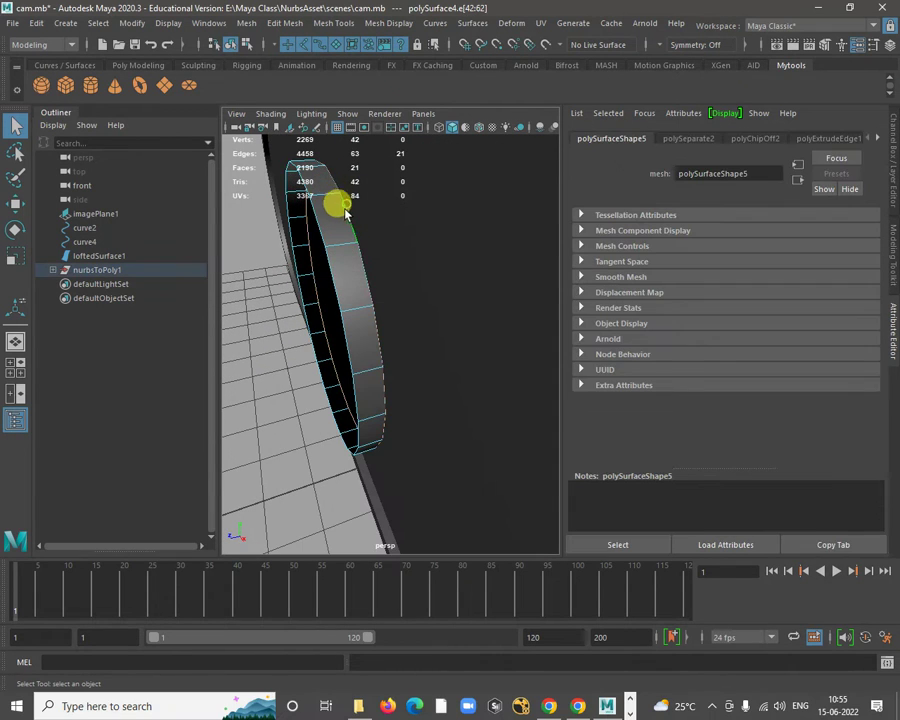
{"action": "left_click_drag", "start_coordinate": [338, 201], "coordinate": [499, 280], "text": "alt"}
{"action": "key", "text": "r"}
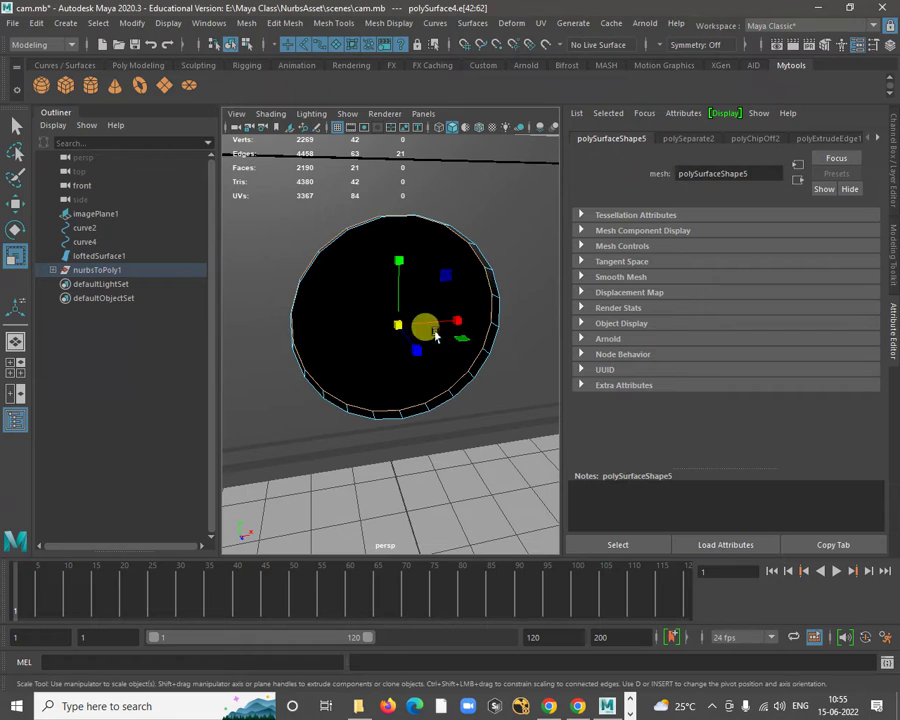
{"action": "left_click_drag", "start_coordinate": [398, 324], "coordinate": [381, 400]}
Extrude the lens ring's front edge loop, scale the new loop inward and move it slightly back toward the body.
{"action": "right_click_drag", "start_coordinate": [329, 418], "coordinate": [327, 280]}
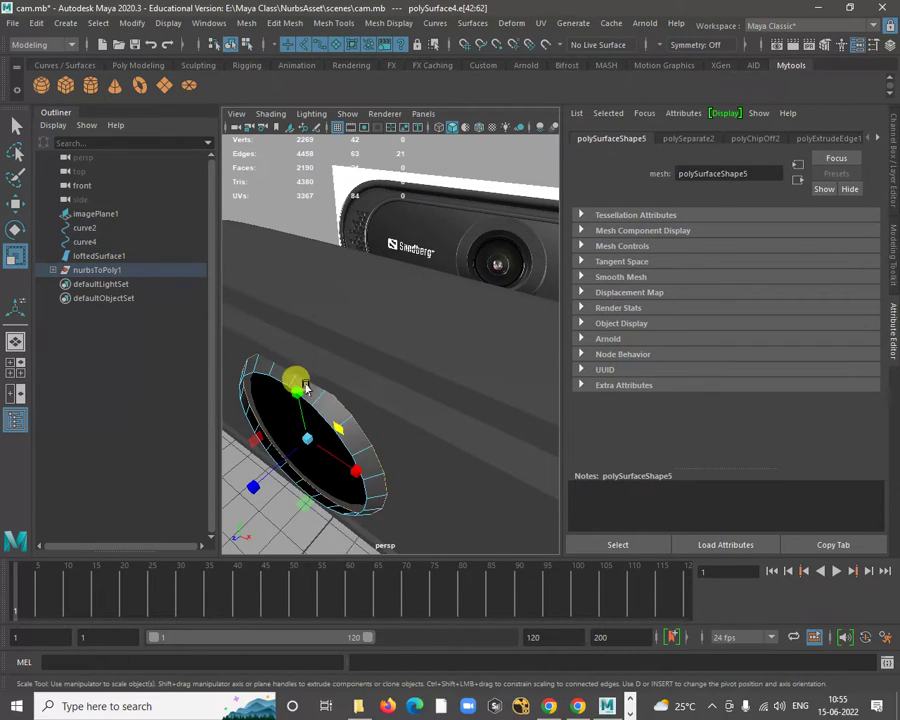
{"action": "left_click_drag", "start_coordinate": [341, 458], "coordinate": [341, 388], "text": "alt"}
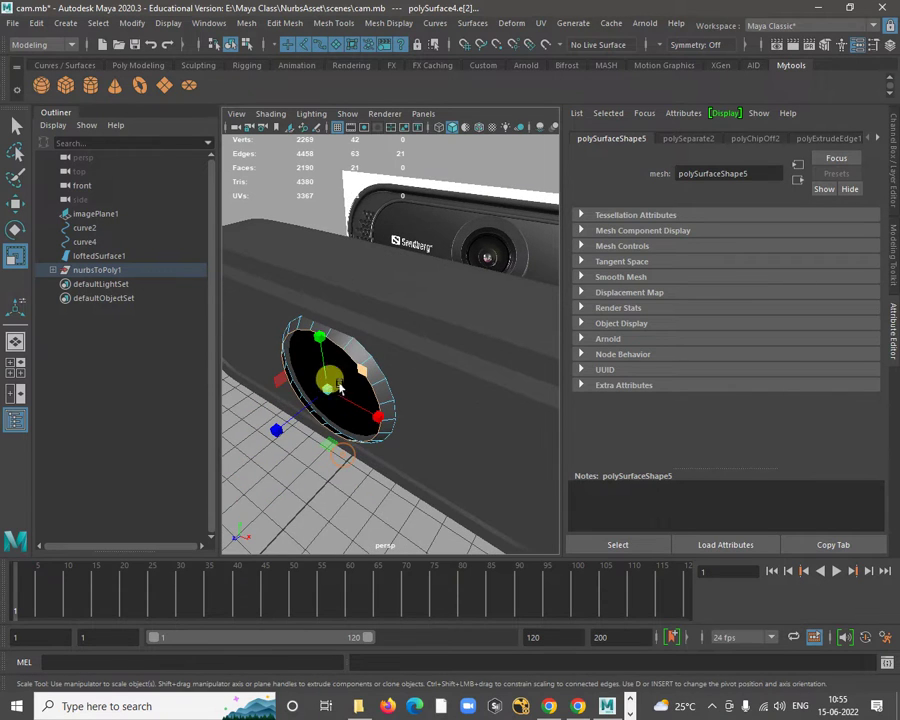
{"action": "right_click", "coordinate": [338, 350], "text": "shift"}
{"action": "left_click", "coordinate": [335, 386]}
{"action": "key", "text": "r"}
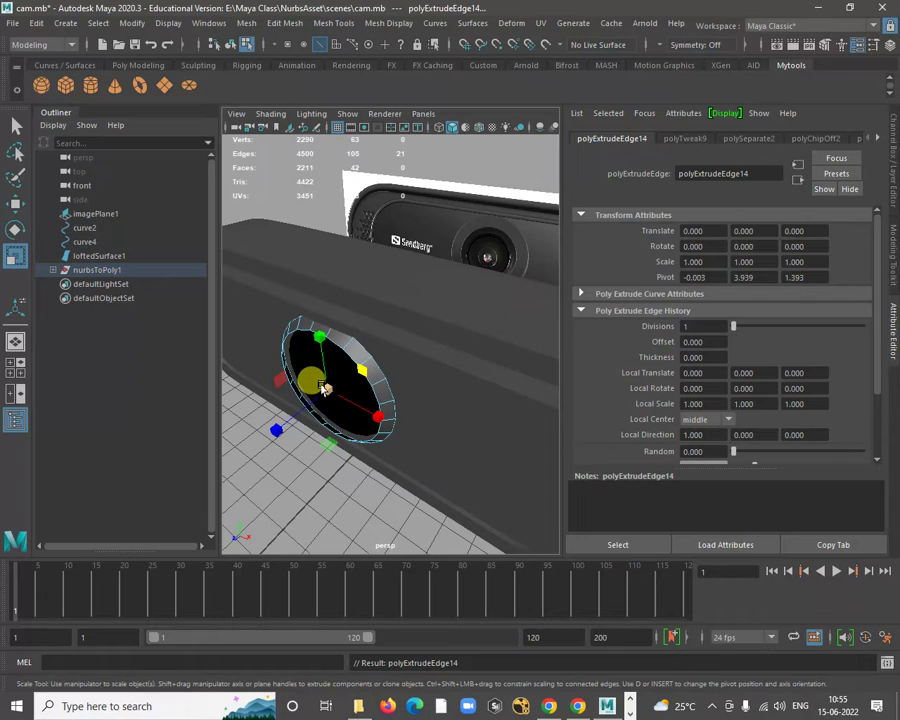
{"action": "left_click_drag", "start_coordinate": [325, 388], "coordinate": [503, 288]}
{"action": "key", "text": "w"}
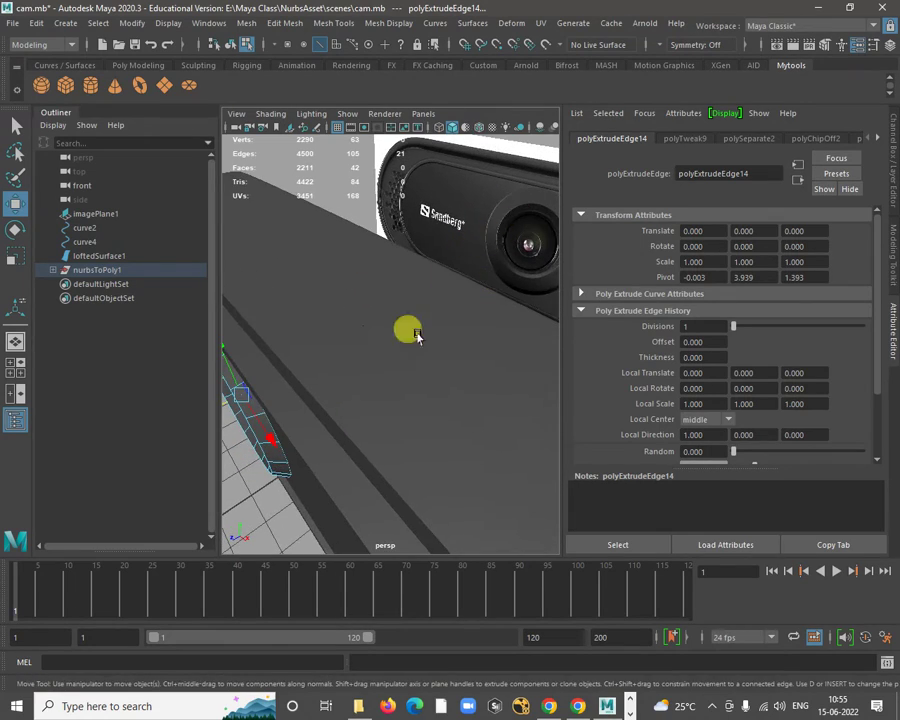
{"action": "left_click_drag", "start_coordinate": [416, 337], "coordinate": [303, 472], "text": "alt"}
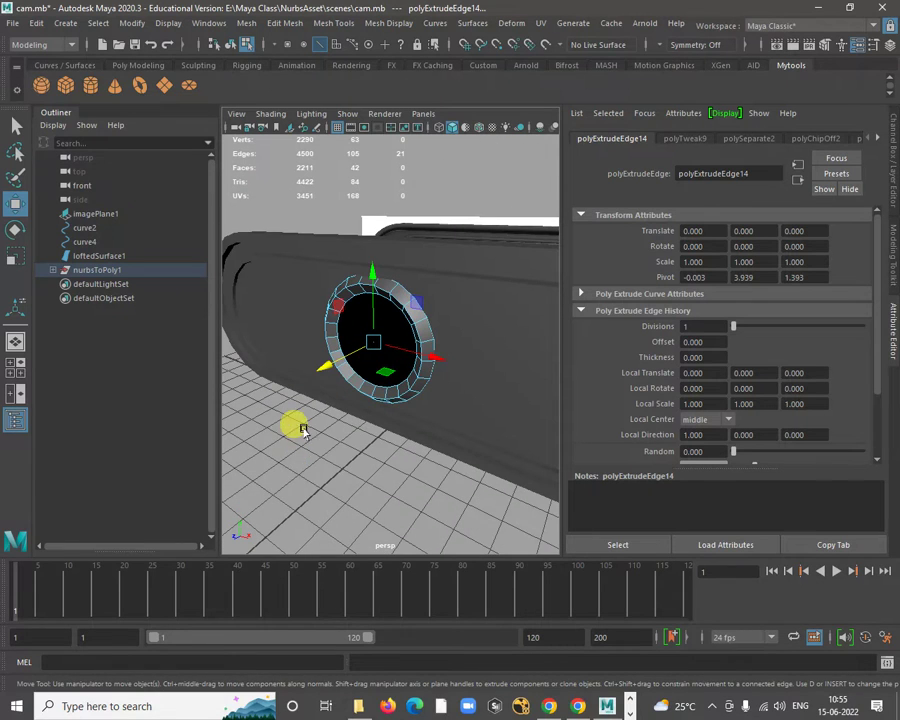
Extrude the ring's inner edge loop again and move it deeper into the lens hole.
{"action": "right_click_drag", "start_coordinate": [303, 430], "coordinate": [305, 445], "text": "shift"}
{"action": "left_click_drag", "start_coordinate": [305, 445], "coordinate": [370, 388], "text": "alt"}
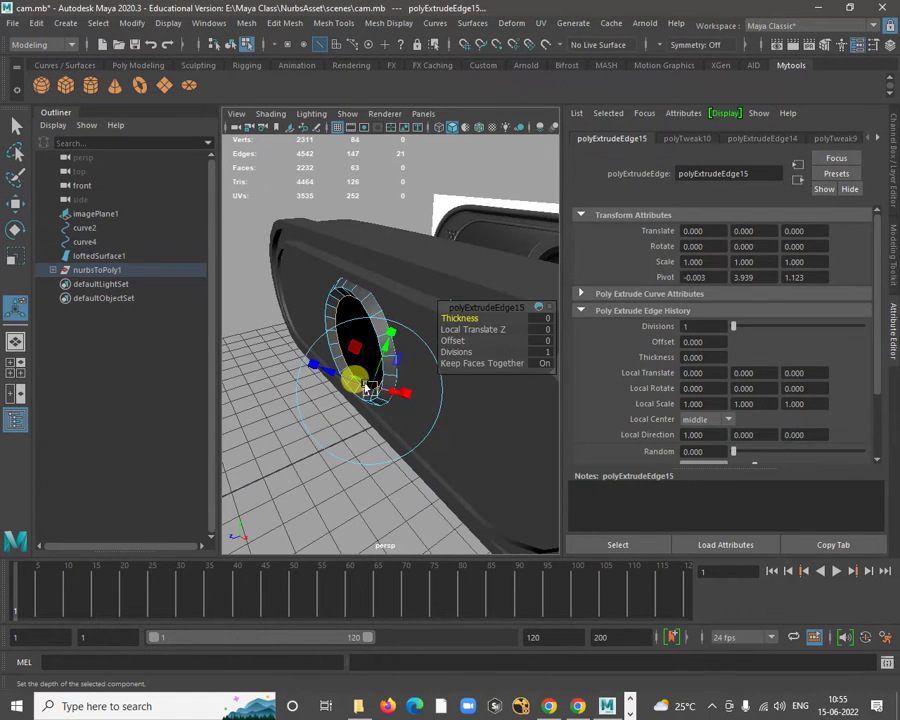
{"action": "left_click_drag", "start_coordinate": [330, 382], "coordinate": [418, 302]}
Extrude the recessed inner loop and scale it inward to form a narrow flat lip around the lens hole.
{"action": "key", "text": "ctrl+e"}
{"action": "key", "text": "r"}
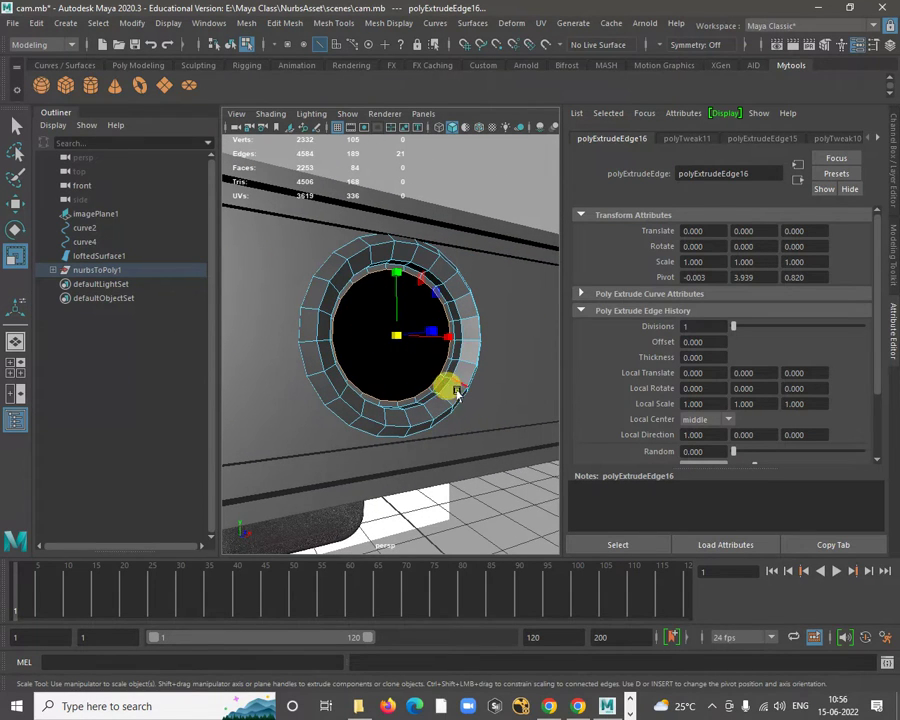
{"action": "scroll", "coordinate": [444, 408], "scroll_direction": "up", "scroll_amount": 3}
{"action": "left_click_drag", "start_coordinate": [444, 408], "coordinate": [418, 426], "text": "alt"}
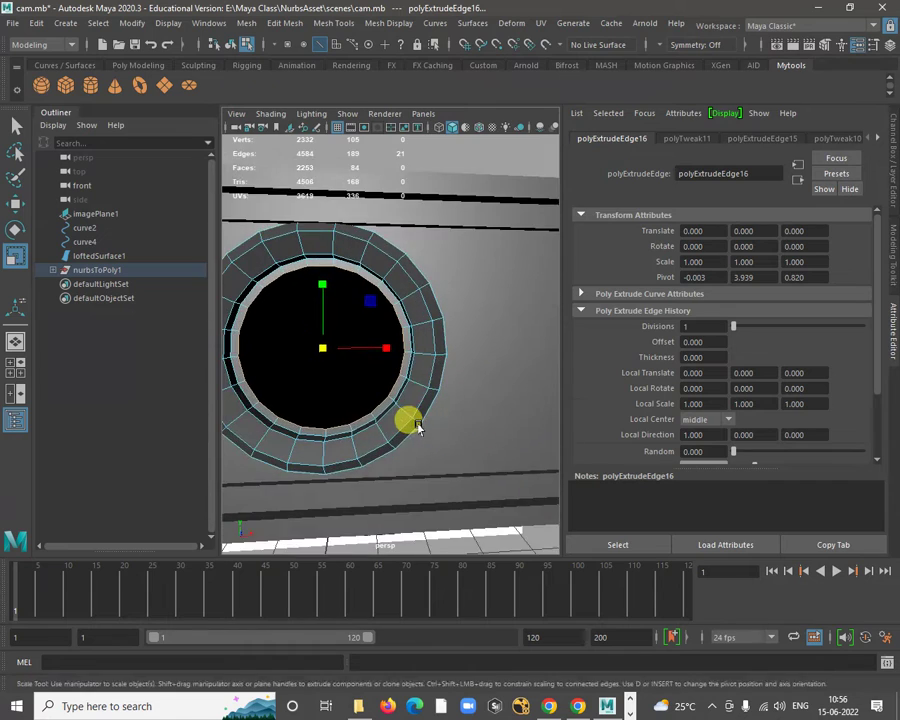
{"action": "scroll", "coordinate": [390, 350], "scroll_direction": "up", "scroll_amount": 2}
{"action": "middle_click_drag", "start_coordinate": [390, 350], "coordinate": [441, 318], "text": "alt"}
{"action": "scroll", "coordinate": [395, 366], "scroll_direction": "down", "scroll_amount": 4}
{"action": "left_click_drag", "start_coordinate": [395, 366], "coordinate": [452, 378], "text": "alt"}
{"action": "scroll", "coordinate": [452, 378], "scroll_direction": "up", "scroll_amount": 2}
{"action": "middle_click_drag", "start_coordinate": [452, 378], "coordinate": [390, 348], "text": "alt"}
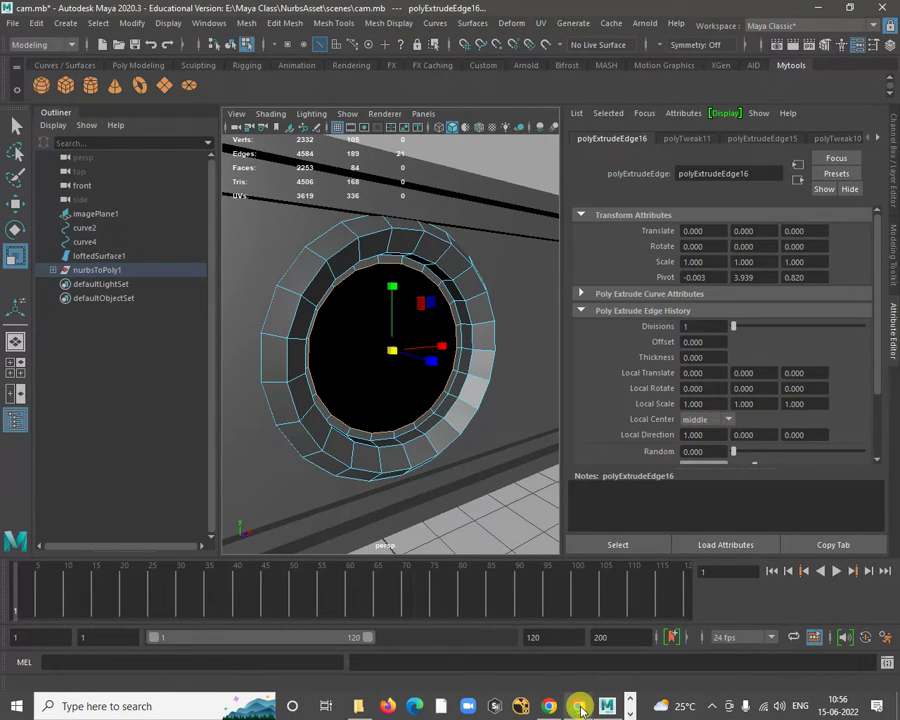
Switch to Chrome and compare the Sandberg webcam photo with the macro lens product pictures.
{"action": "left_click", "coordinate": [548, 706]}
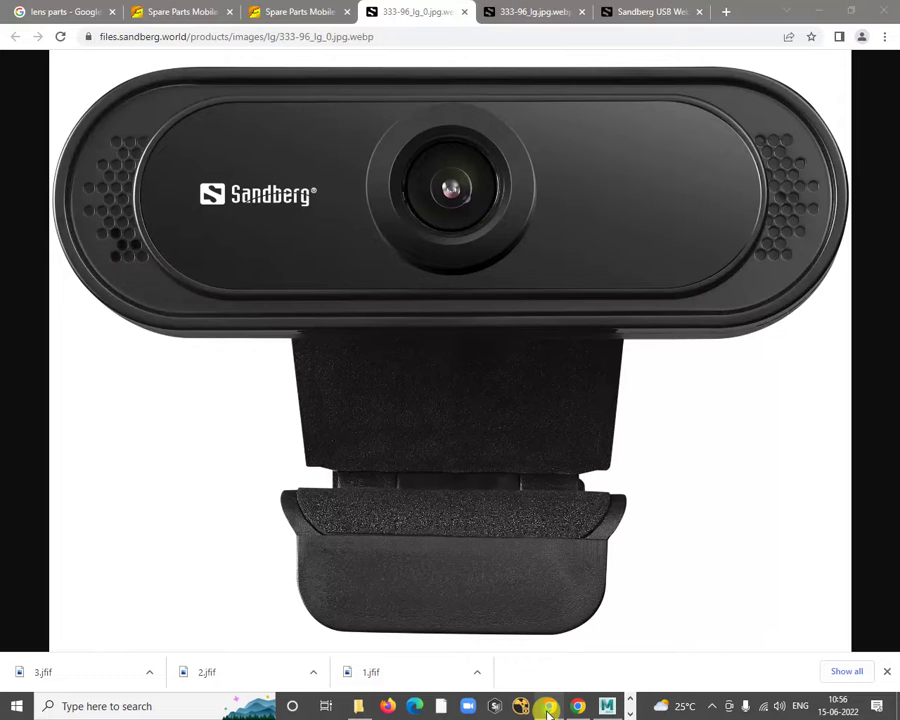
{"action": "left_click", "coordinate": [315, 14]}
{"action": "mouse_move", "coordinate": [141, 400]}
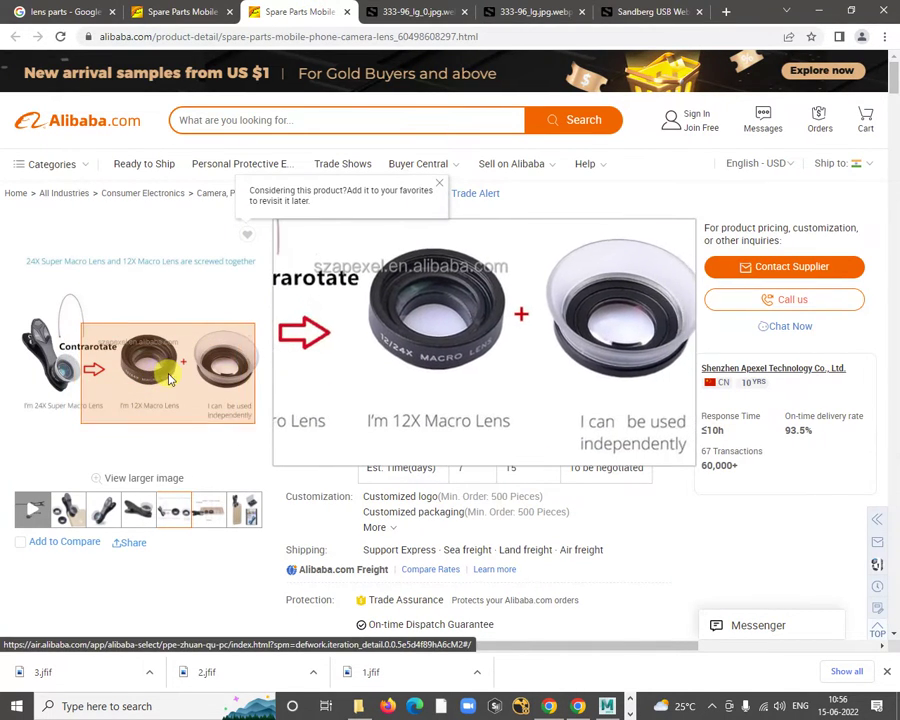
{"action": "left_click", "coordinate": [416, 8]}
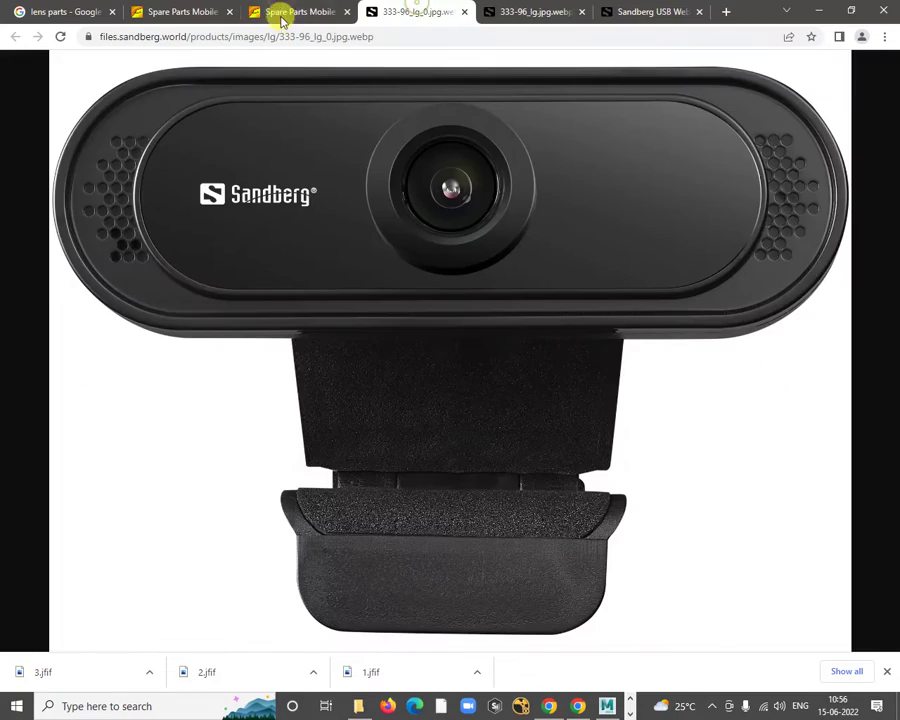
{"action": "left_click", "coordinate": [282, 16]}
{"action": "left_click", "coordinate": [195, 8]}
{"action": "left_click", "coordinate": [65, 12]}
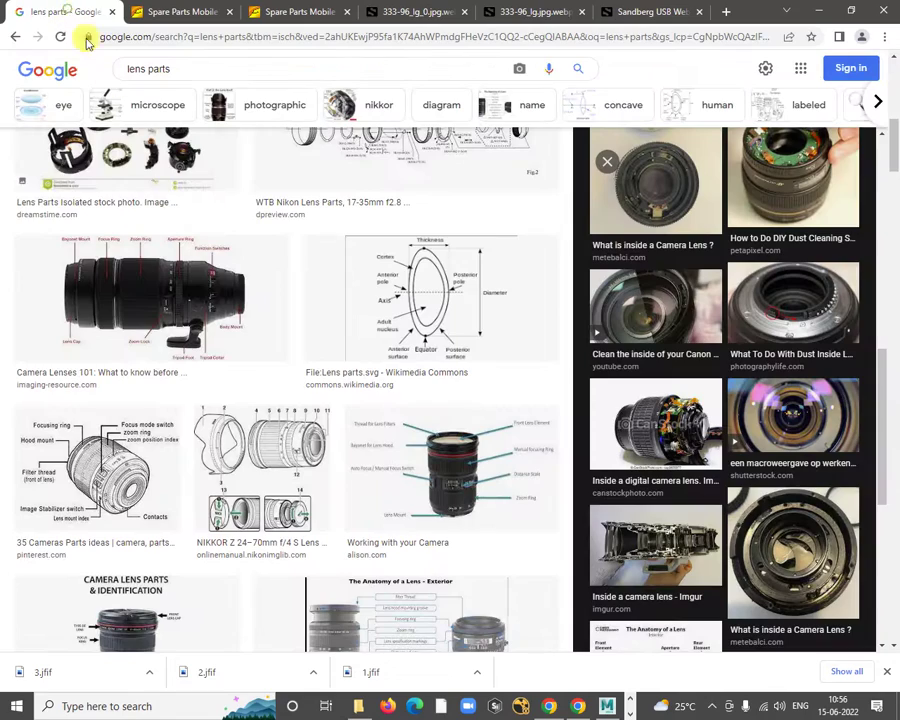
Browse the "lens parts" image results and examine the Nikon lens interior, exploded SLR lens and macro lens pictures.
{"action": "scroll", "coordinate": [447, 338], "scroll_direction": "down", "scroll_amount": 5}
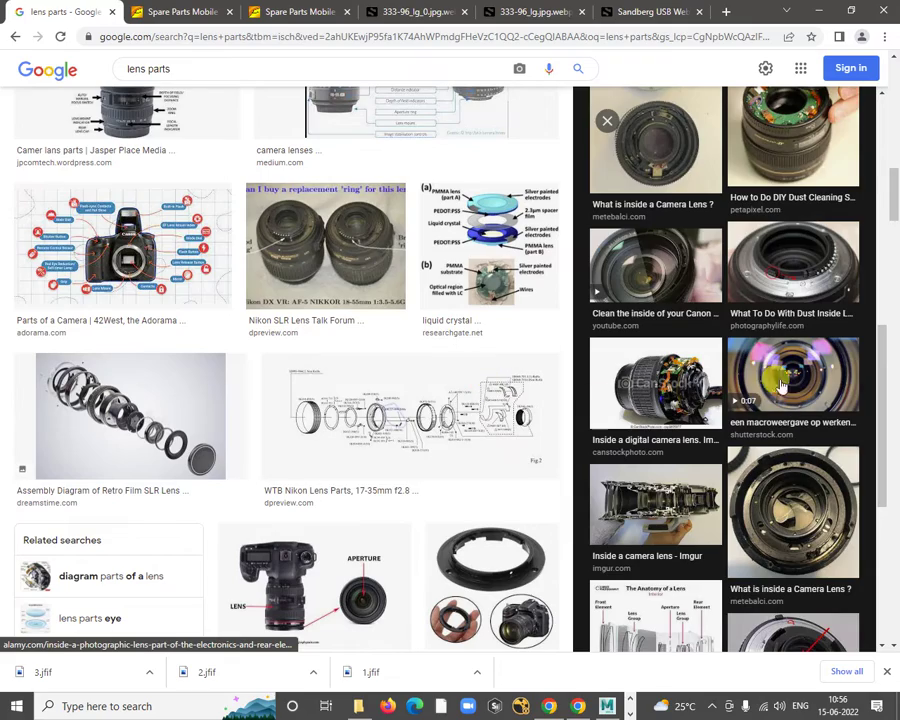
{"action": "scroll", "coordinate": [765, 290], "scroll_direction": "up", "scroll_amount": 2}
{"action": "left_click", "coordinate": [765, 290]}
{"action": "scroll", "coordinate": [423, 301], "scroll_direction": "up", "scroll_amount": 10}
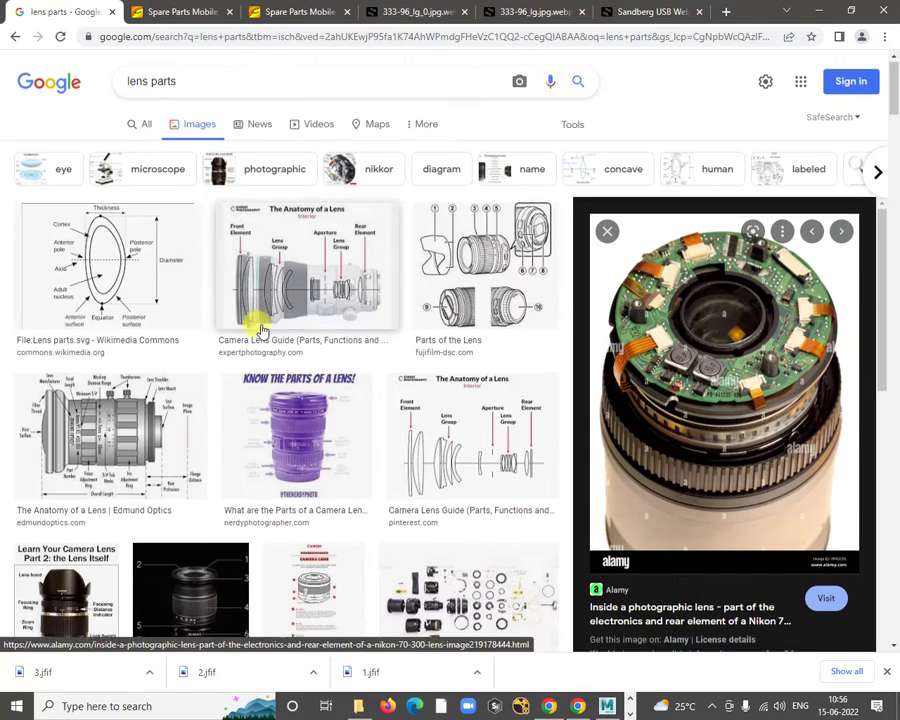
{"action": "scroll", "coordinate": [258, 323], "scroll_direction": "down", "scroll_amount": 5}
{"action": "scroll", "coordinate": [260, 329], "scroll_direction": "down", "scroll_amount": 10}
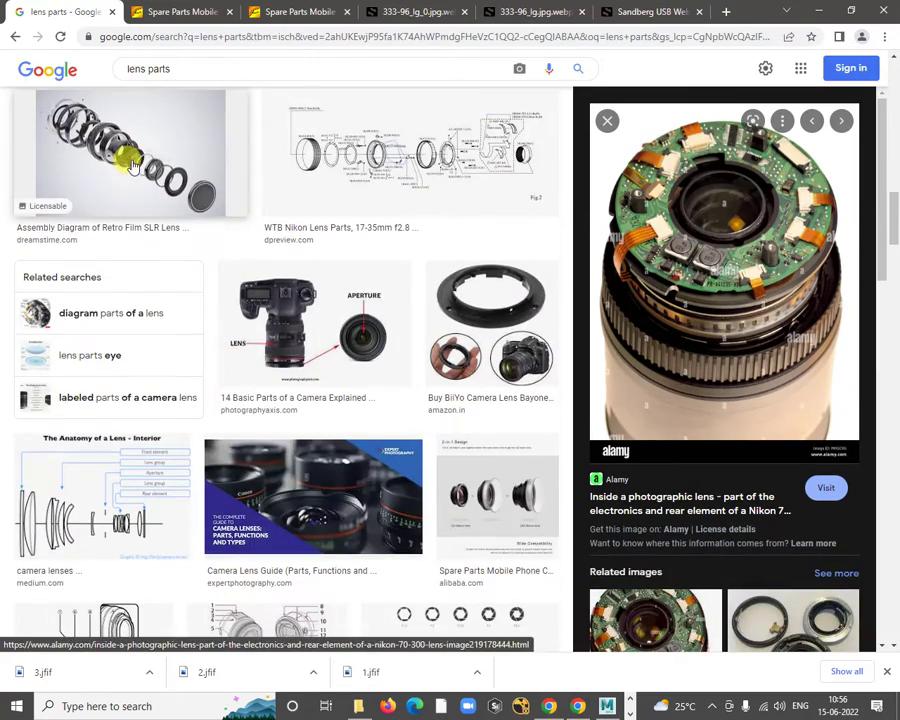
{"action": "left_click", "coordinate": [130, 160]}
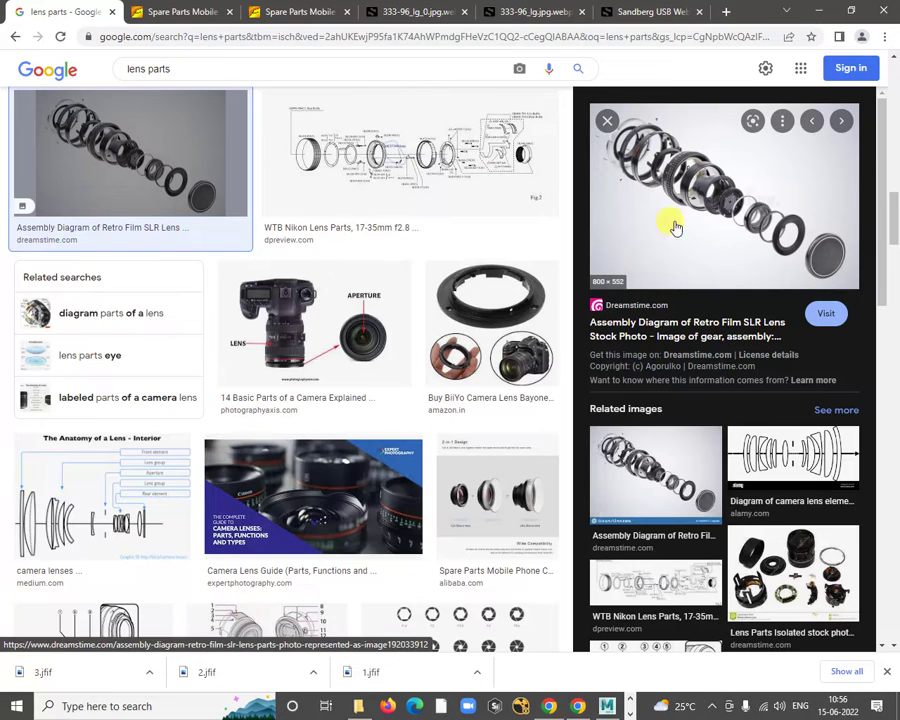
{"action": "scroll", "coordinate": [470, 510], "scroll_direction": "down", "scroll_amount": 3}
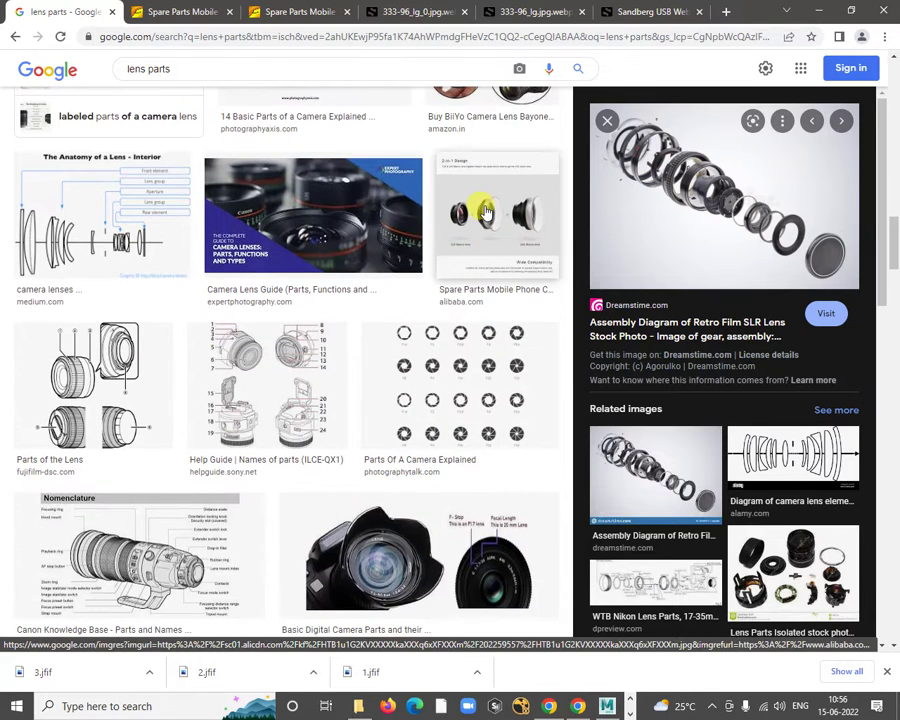
{"action": "left_click", "coordinate": [485, 212]}
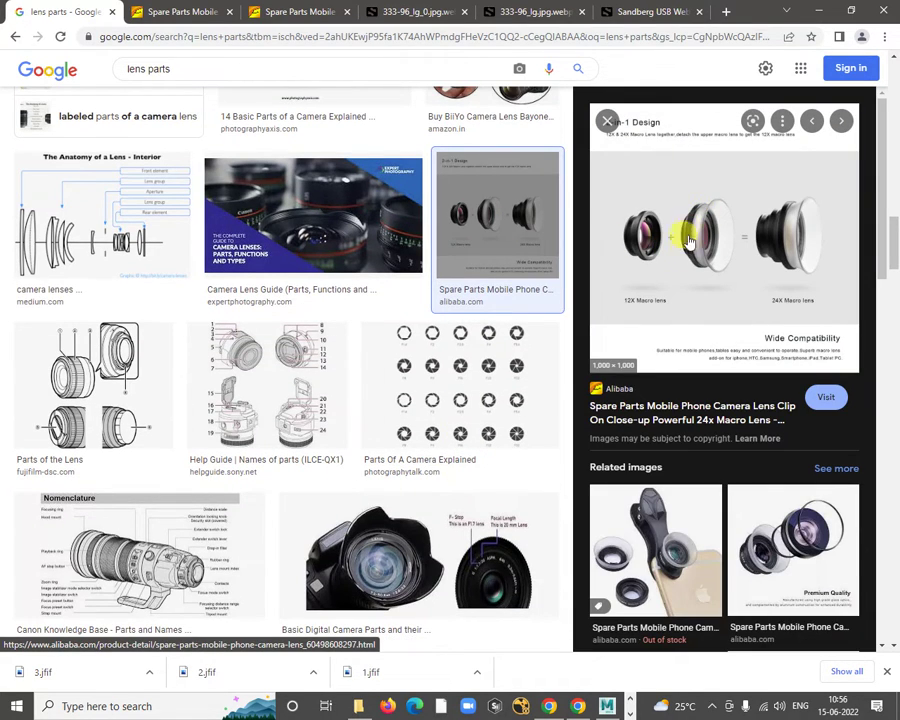
{"action": "left_click", "coordinate": [800, 533]}
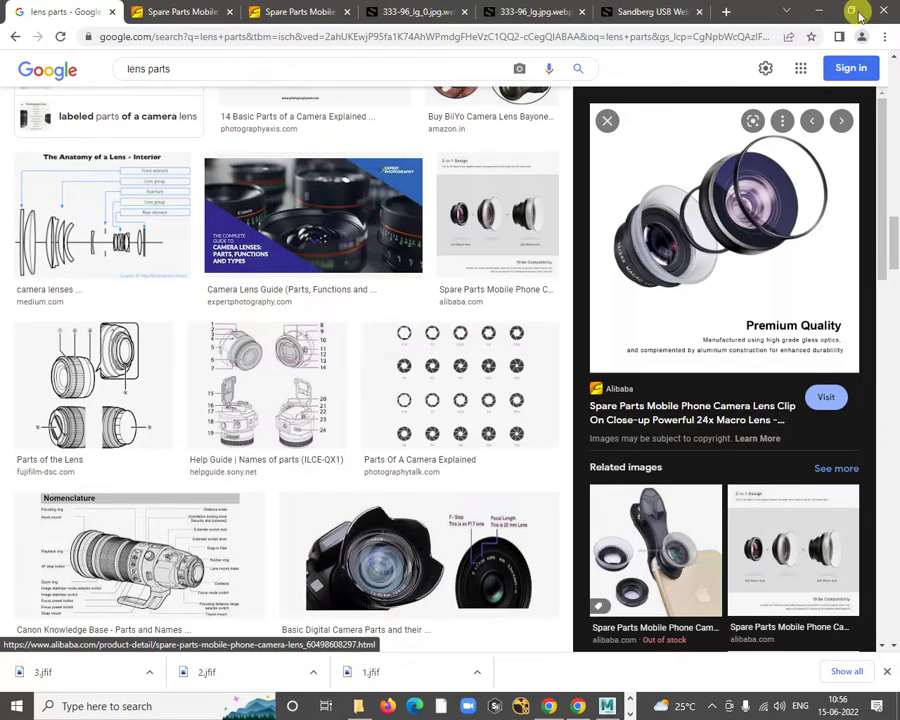
Return to Maya, extrude the lip's inner edge loop and scale it inward to about 0.885.
{"action": "left_click", "coordinate": [816, 11]}
{"action": "left_click_drag", "start_coordinate": [500, 398], "coordinate": [460, 318], "text": "alt"}
{"action": "scroll", "coordinate": [460, 300], "scroll_direction": "up", "scroll_amount": 3}
{"action": "middle_click_drag", "start_coordinate": [460, 285], "coordinate": [514, 368], "text": "alt"}
{"action": "scroll", "coordinate": [500, 362], "scroll_direction": "down", "scroll_amount": 1}
{"action": "scroll", "coordinate": [458, 286], "scroll_direction": "up", "scroll_amount": 3}
{"action": "key", "text": "w"}
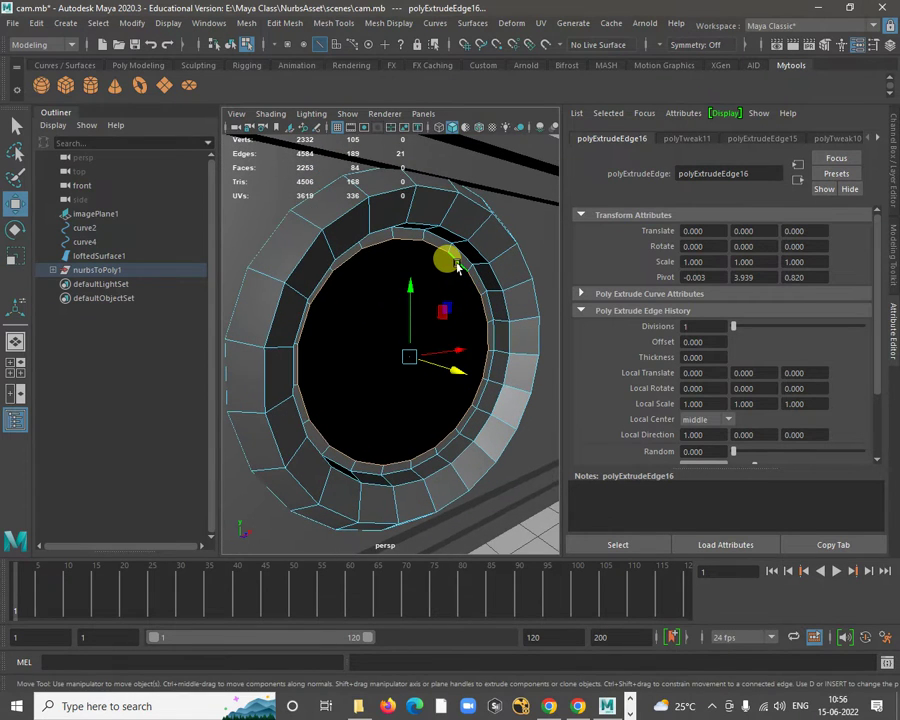
{"action": "right_click_drag", "start_coordinate": [456, 265], "coordinate": [453, 300], "text": "shift"}
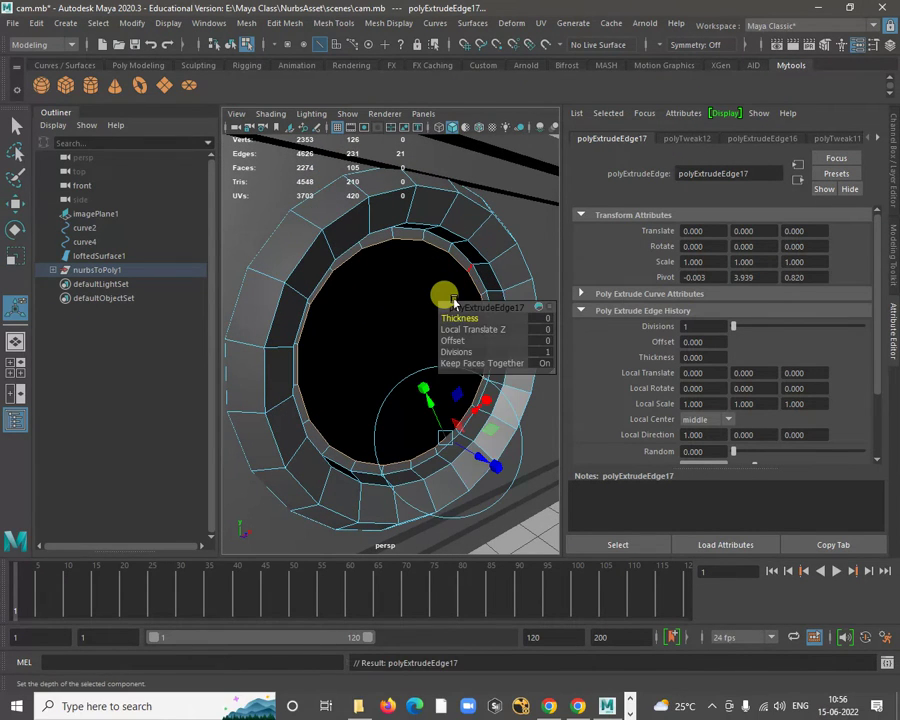
{"action": "key", "text": "r"}
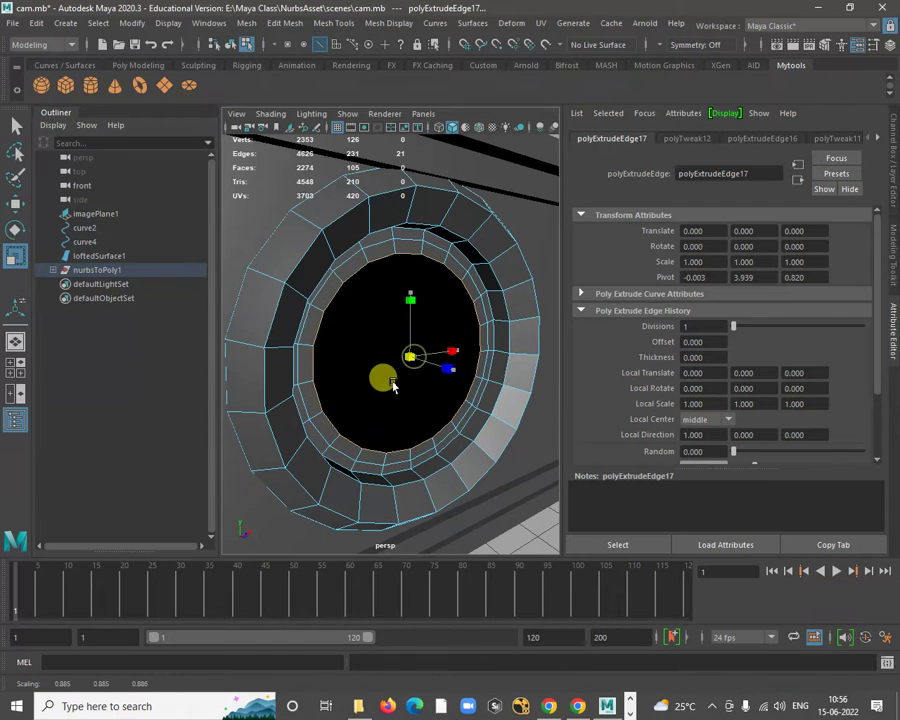
Move the extruded inner loop deep into the lens hole and narrow it to form a tapered barrel wall.
{"action": "left_click_drag", "start_coordinate": [410, 396], "coordinate": [436, 405], "text": "alt"}
{"action": "key", "text": "w"}
{"action": "left_click_drag", "start_coordinate": [507, 388], "coordinate": [455, 380]}
{"action": "key", "text": "r"}
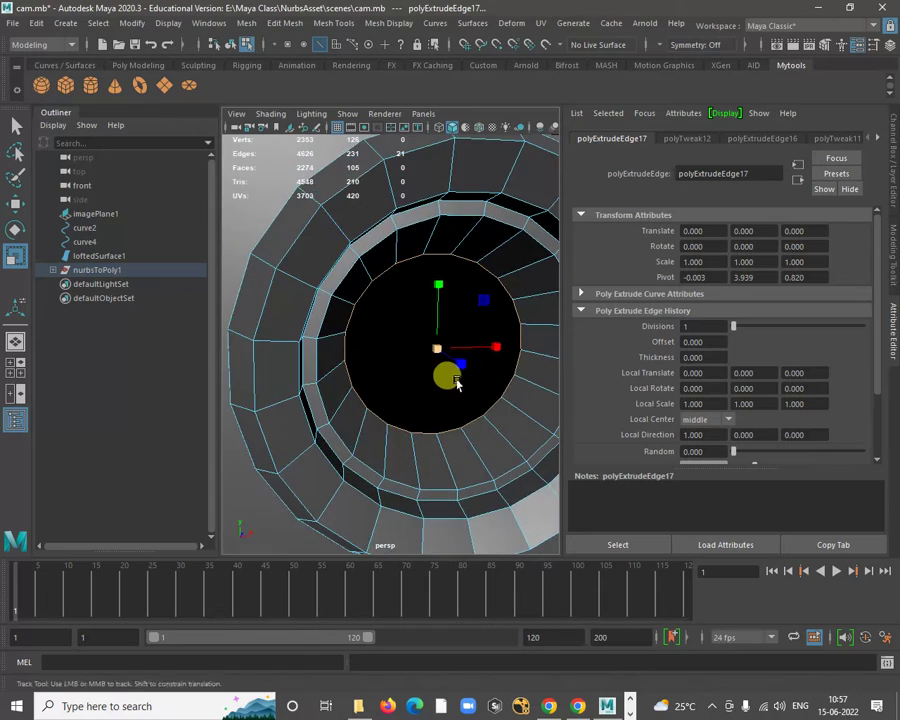
{"action": "middle_click_drag", "start_coordinate": [455, 380], "coordinate": [346, 315], "text": "alt"}
{"action": "right_click_drag", "start_coordinate": [346, 315], "coordinate": [368, 344], "text": "alt"}
{"action": "left_click_drag", "start_coordinate": [368, 345], "coordinate": [432, 355], "text": "alt"}
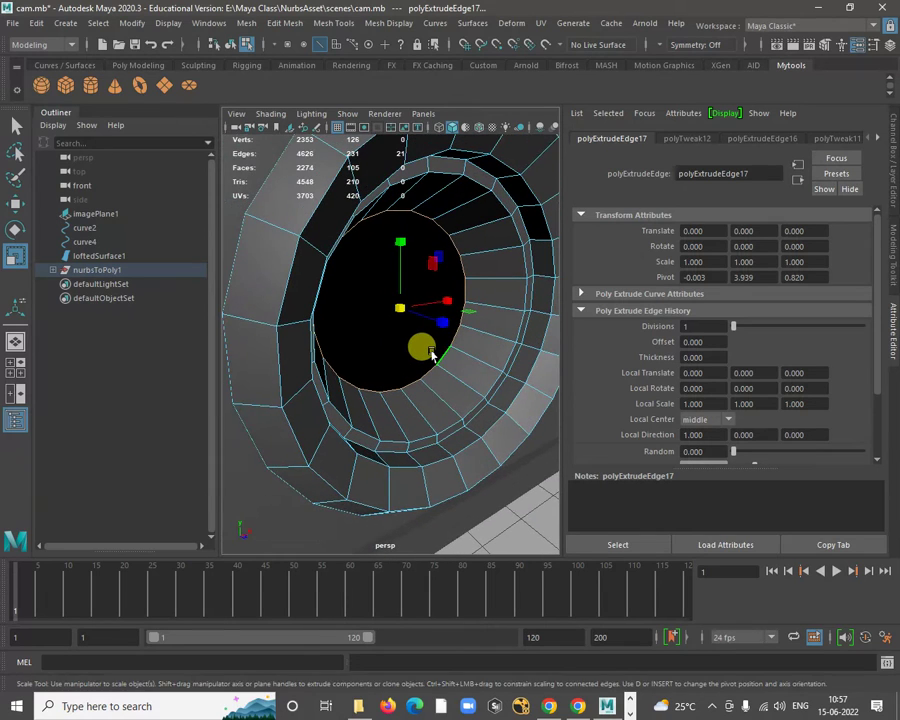
Extrude the barrel's rear edge loop, scale it inward and move it slightly forward.
{"action": "key", "text": "ctrl+e"}
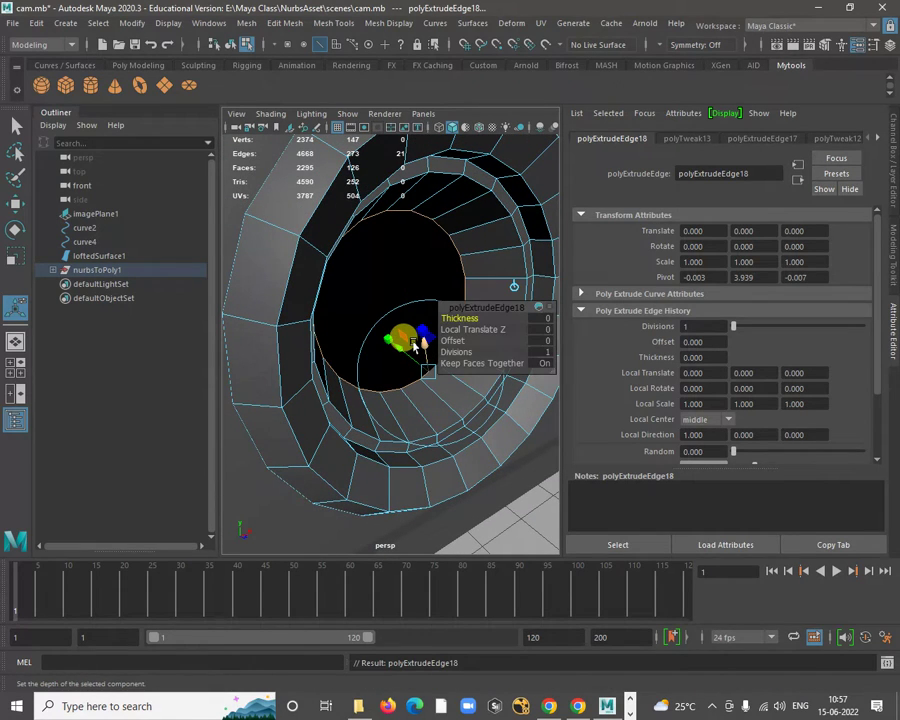
{"action": "key", "text": "r"}
{"action": "left_click_drag", "start_coordinate": [399, 308], "coordinate": [456, 311]}
{"action": "key", "text": "w"}
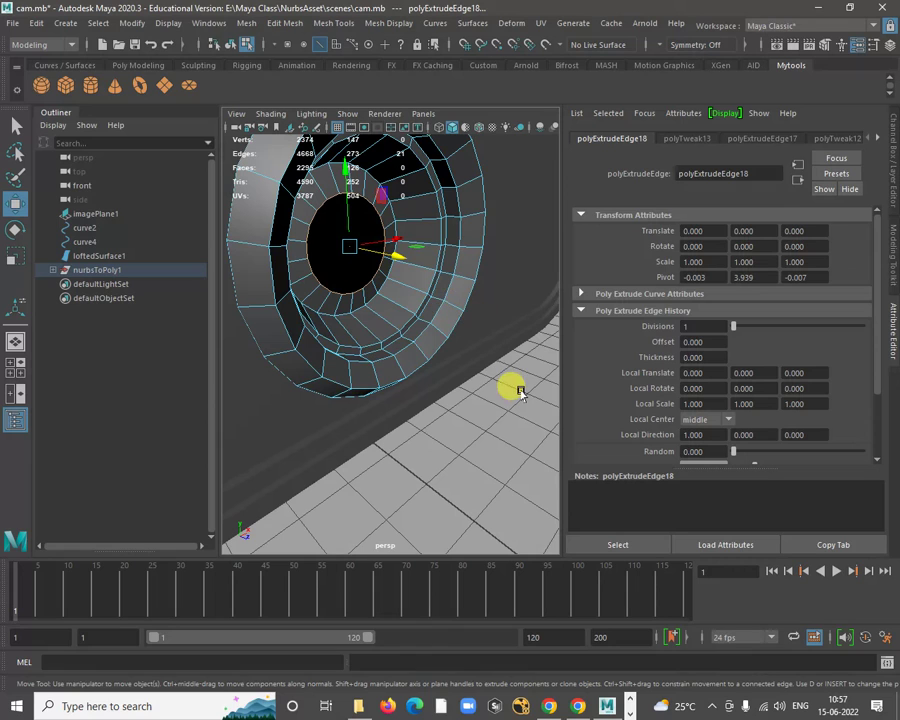
Extrude the innermost loop at the barrel's rear once more and shrink the remaining opening.
{"action": "key", "text": "ctrl+e"}
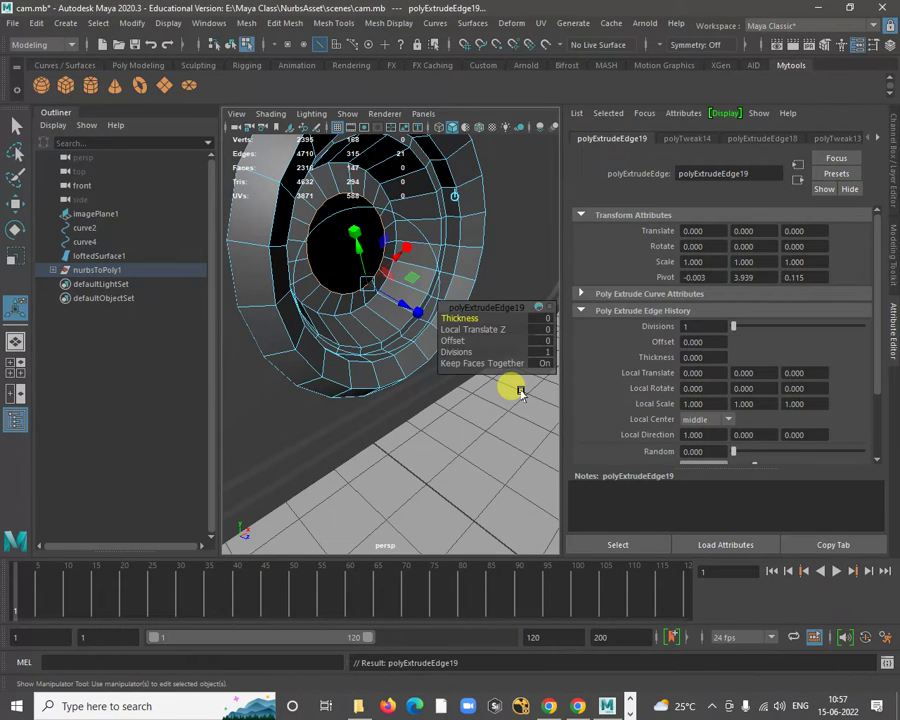
{"action": "left_click_drag", "start_coordinate": [520, 391], "coordinate": [371, 287], "text": "alt"}
{"action": "key", "text": "w"}
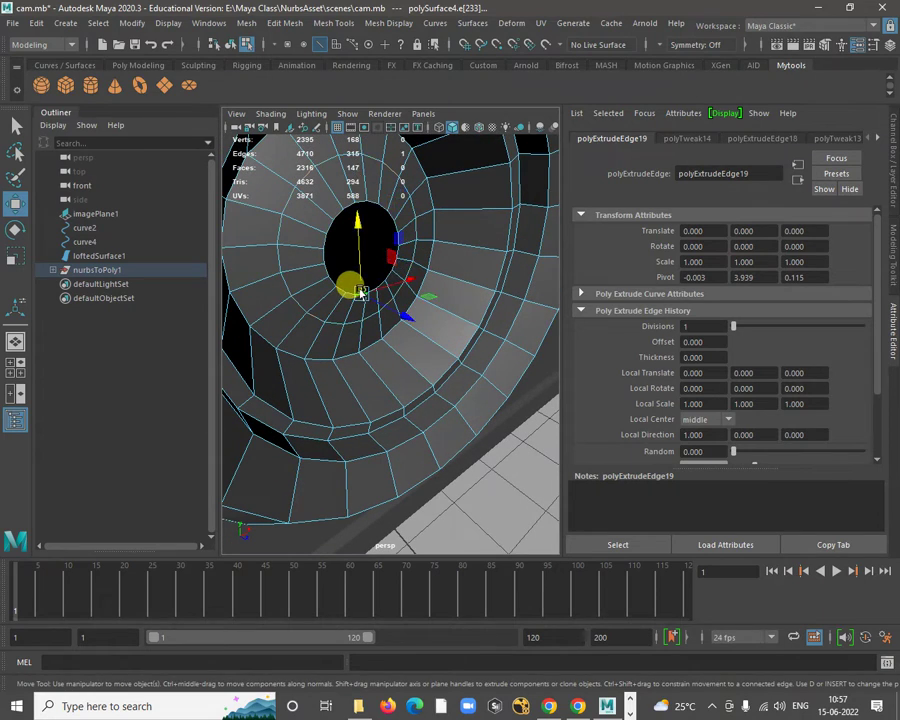
Reselect the full edge loop of the central opening and move it forward to about Z 0.318.
{"action": "left_click", "coordinate": [406, 345]}
{"action": "left_click_drag", "start_coordinate": [408, 346], "coordinate": [462, 402], "text": "alt"}
{"action": "right_click", "coordinate": [544, 388], "text": "shift"}
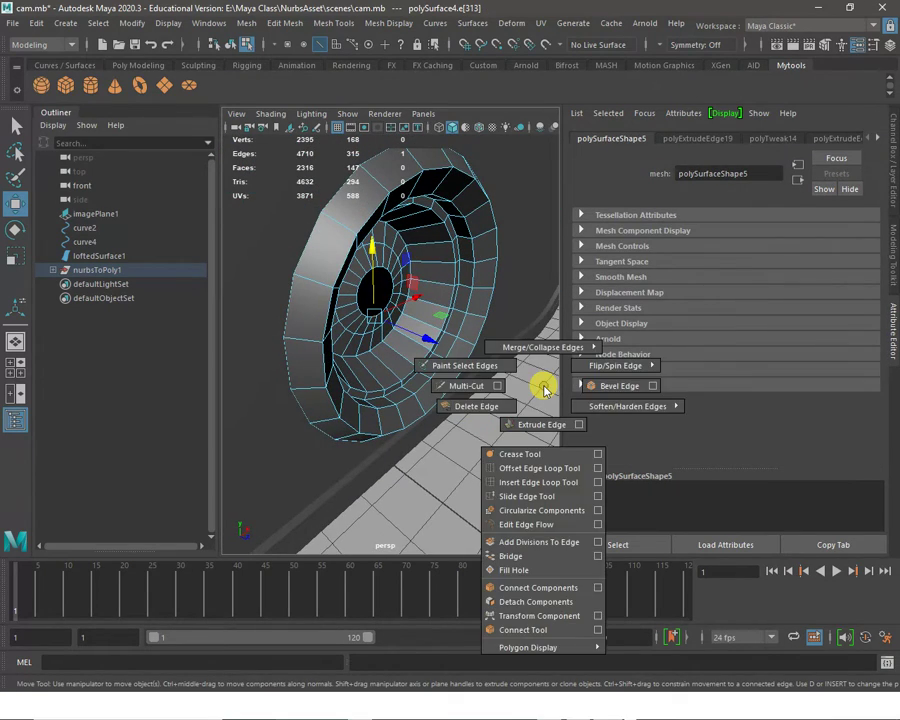
{"action": "right_click_drag", "start_coordinate": [544, 388], "coordinate": [470, 445], "text": "shift"}
{"action": "scroll", "coordinate": [380, 249], "scroll_direction": "up", "scroll_amount": 3}
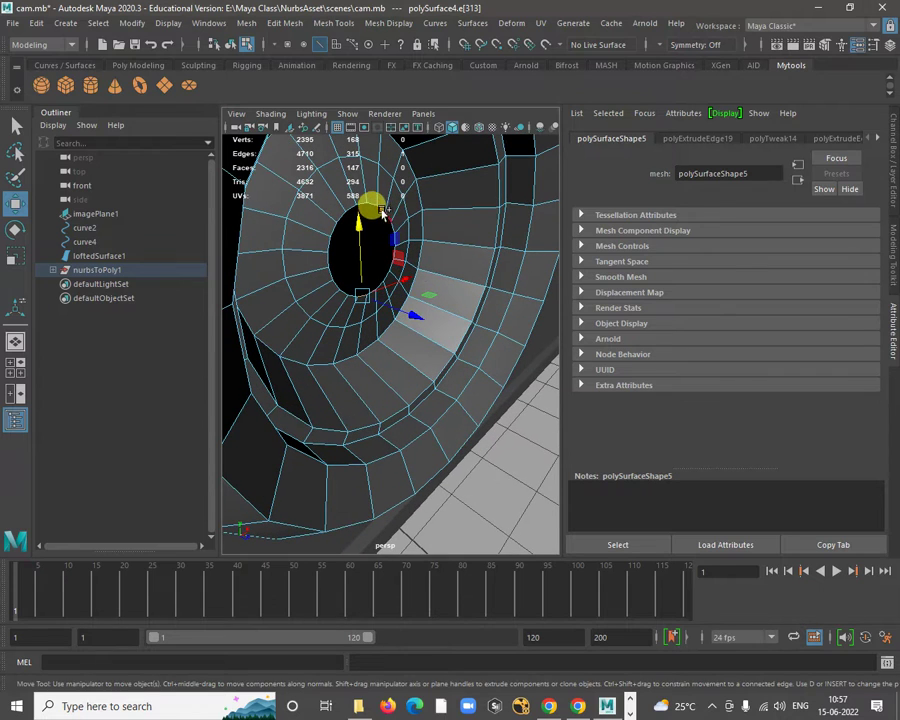
{"action": "left_click", "coordinate": [333, 250]}
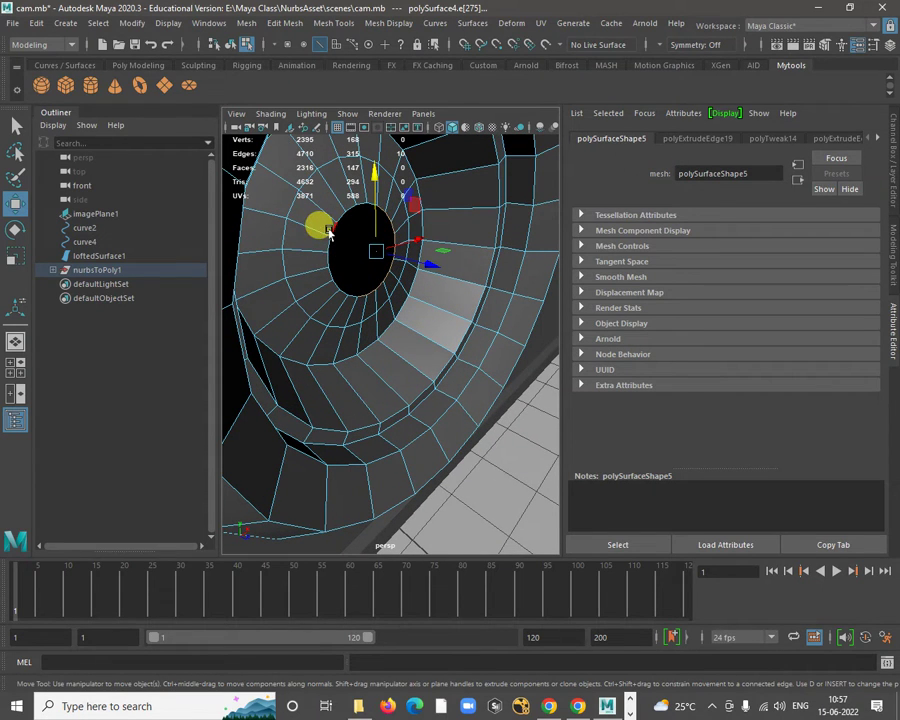
{"action": "mouse_move", "coordinate": [395, 257]}
{"action": "left_mouse_down"}
{"action": "mouse_move", "coordinate": [425, 275]}
{"action": "mouse_move", "coordinate": [407, 272]}
{"action": "left_mouse_up"}
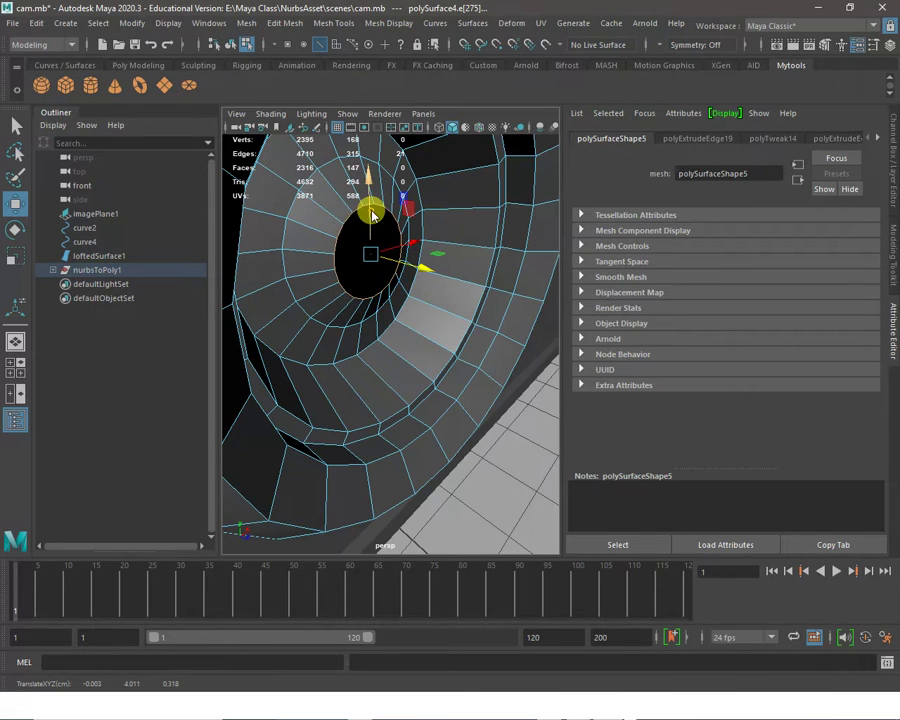
Extrude the central opening's edge loop, shrink it inward and move it forward to about Z 0.388.
{"action": "right_click_drag", "start_coordinate": [368, 228], "coordinate": [368, 248], "text": "shift"}
{"action": "key", "text": "r"}
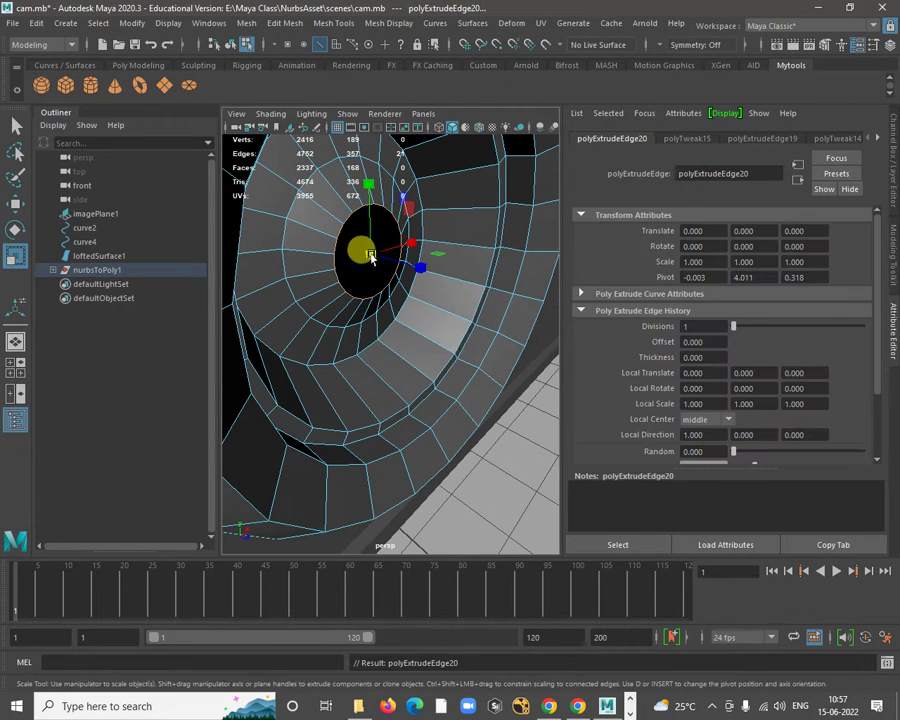
{"action": "left_click_drag", "start_coordinate": [376, 256], "coordinate": [342, 316]}
{"action": "left_click_drag", "start_coordinate": [342, 316], "coordinate": [424, 263], "text": "alt"}
{"action": "key", "text": "w"}
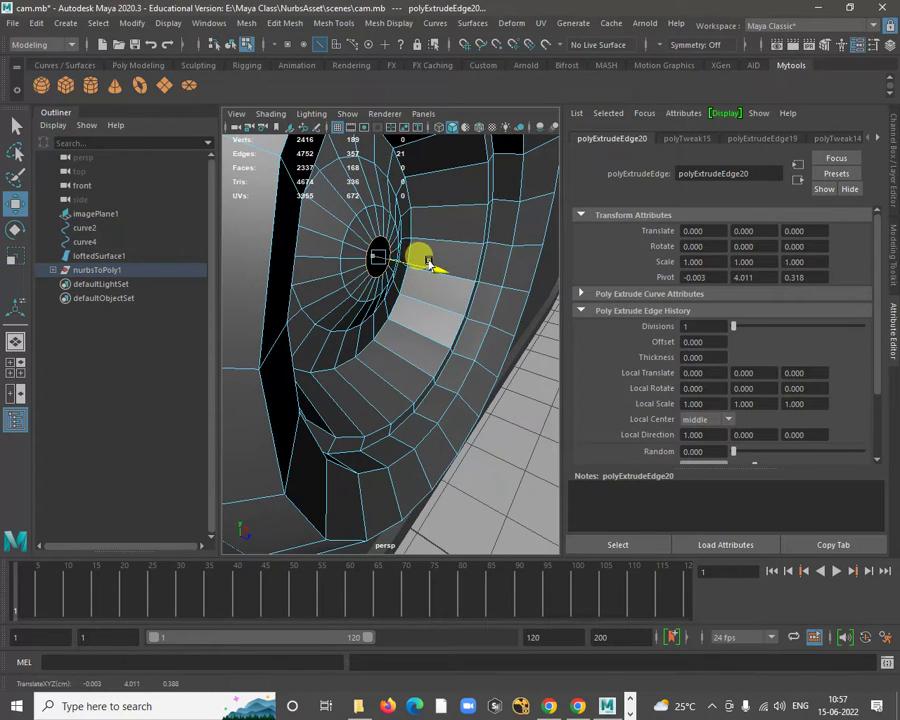
{"action": "middle_click_drag", "start_coordinate": [397, 301], "coordinate": [392, 279], "text": "alt"}
{"action": "left_click_drag", "start_coordinate": [394, 280], "coordinate": [372, 217], "text": "alt"}
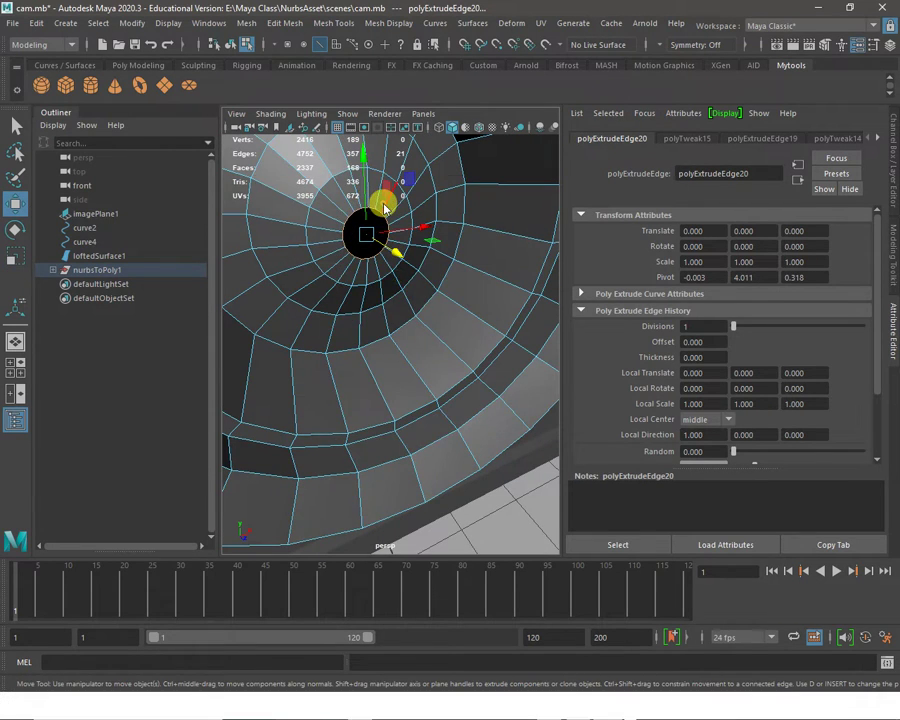
Fill the remaining hole at the barrel's center with a cap face and leave edge selection.
{"action": "right_click_drag", "start_coordinate": [383, 204], "coordinate": [374, 388], "text": "shift"}
{"action": "left_click_drag", "start_coordinate": [396, 361], "coordinate": [412, 225], "text": "alt"}
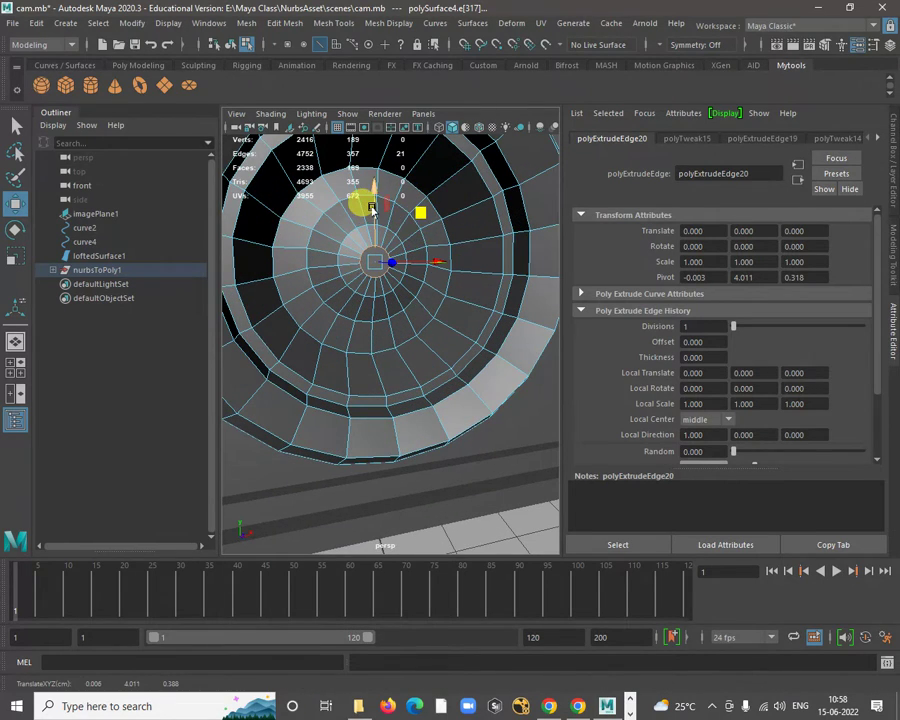
{"action": "right_click_drag", "start_coordinate": [390, 210], "coordinate": [370, 289]}
{"action": "middle_click_drag", "start_coordinate": [381, 247], "coordinate": [389, 292], "text": "alt"}
{"action": "mouse_move", "coordinate": [388, 293]}
{"action": "left_mouse_down", "text": "alt"}
{"action": "mouse_move", "coordinate": [382, 281]}
{"action": "mouse_move", "coordinate": [408, 296]}
{"action": "mouse_move", "coordinate": [373, 295]}
{"action": "left_mouse_up", "text": "alt"}
Connect two pairs of opposite rim vertices with edges running across the middle of the filled cap.
{"action": "right_click_drag", "start_coordinate": [351, 238], "coordinate": [287, 231]}
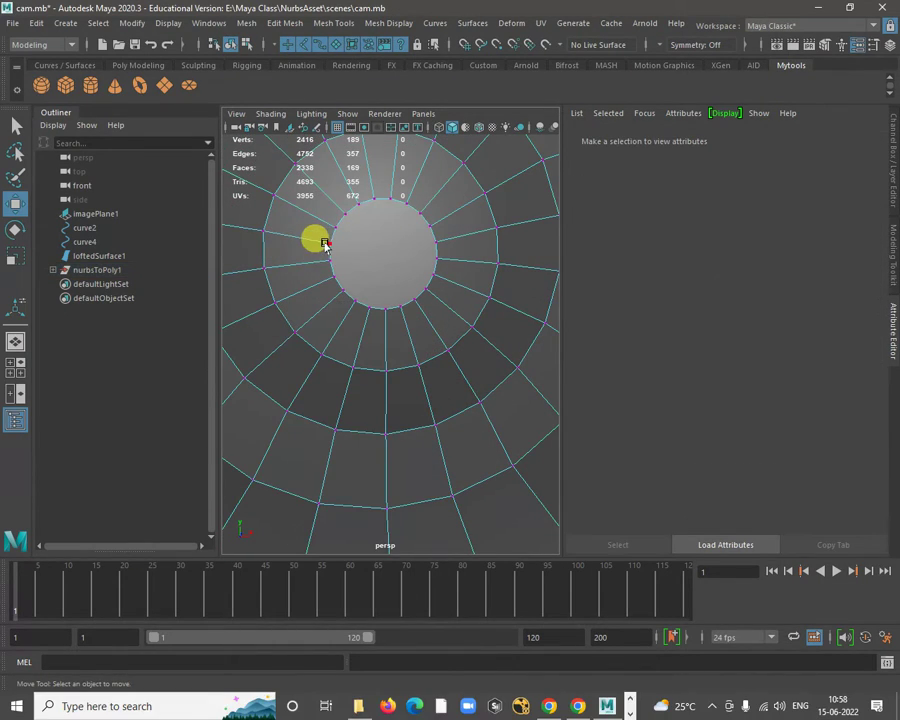
{"action": "left_click", "coordinate": [323, 258]}
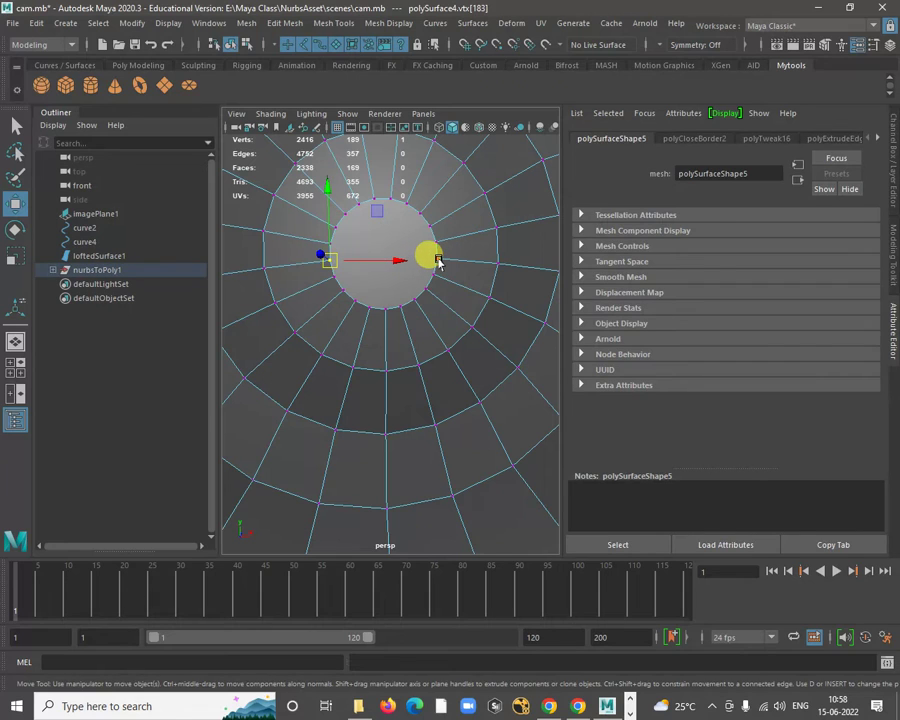
{"action": "left_click", "coordinate": [437, 259], "text": "shift"}
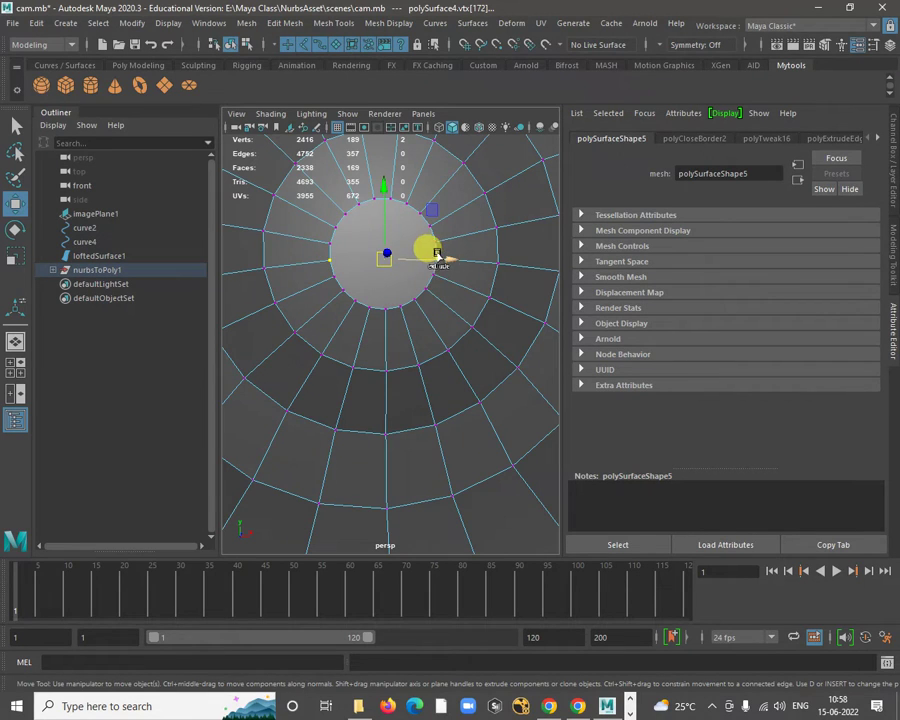
{"action": "right_click_drag", "start_coordinate": [437, 259], "coordinate": [430, 335], "text": "shift"}
{"action": "left_click", "coordinate": [435, 242]}
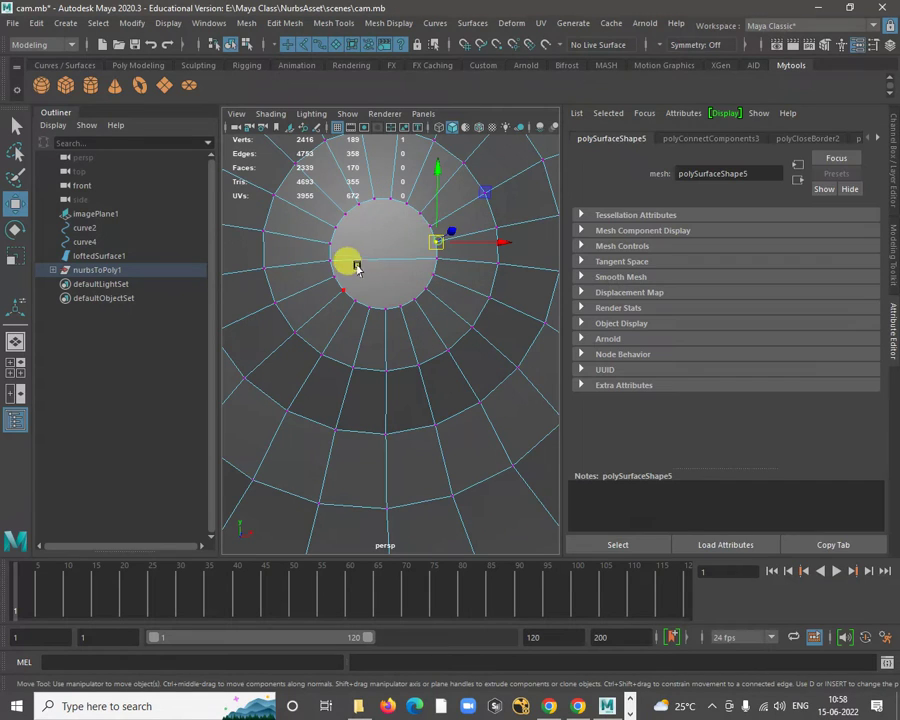
{"action": "left_click", "coordinate": [329, 244], "text": "shift"}
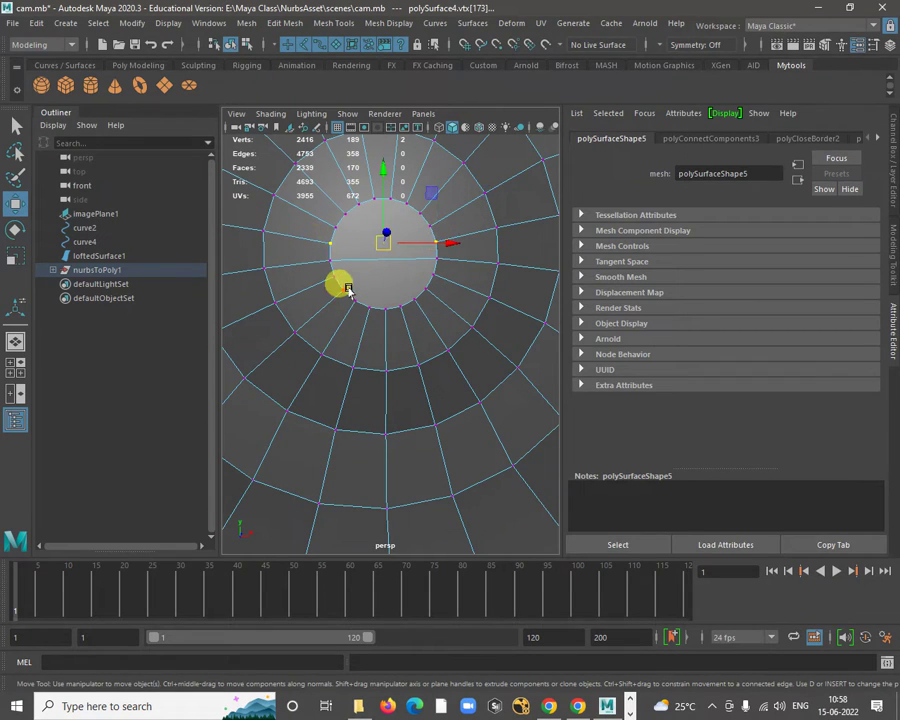
{"action": "right_click_drag", "start_coordinate": [348, 290], "coordinate": [346, 266], "text": "shift"}
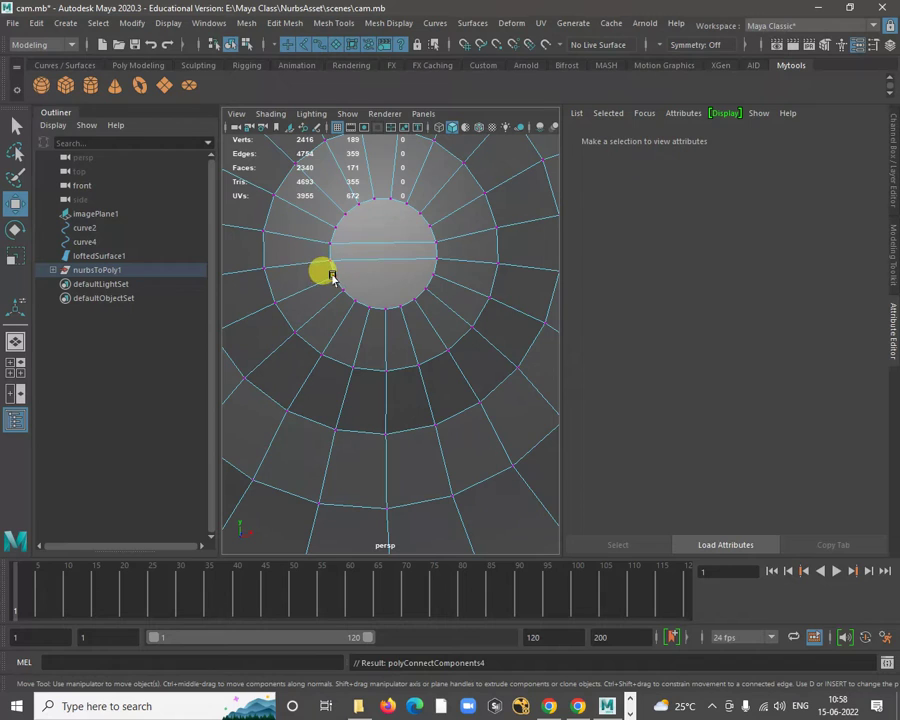
Connect the next two pairs of opposite rim vertices across the lower half of the cap.
{"action": "left_click", "coordinate": [332, 276]}
{"action": "left_click", "coordinate": [431, 273], "text": "shift"}
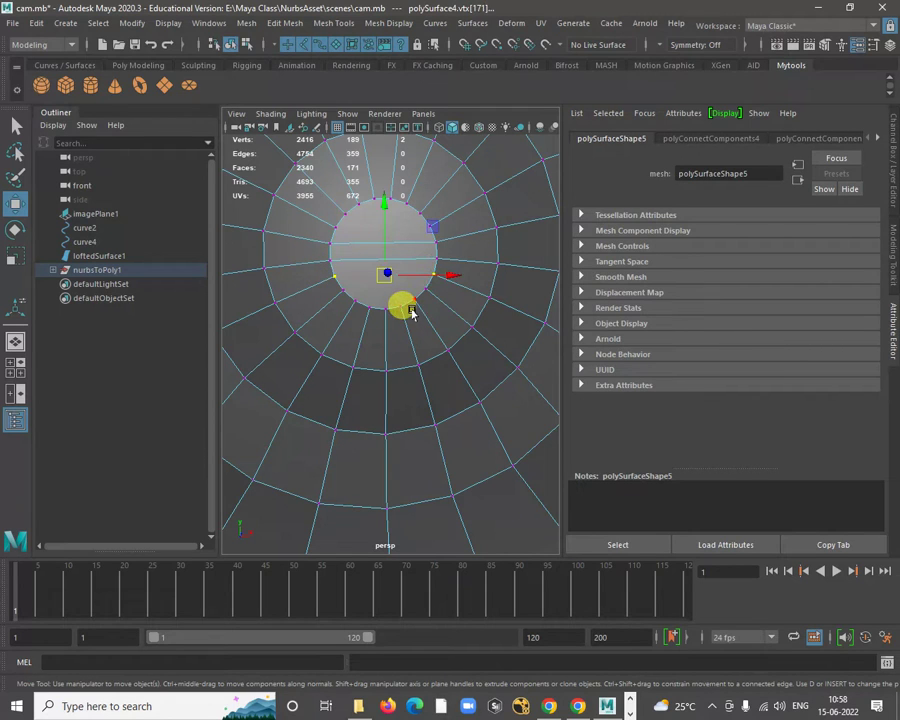
{"action": "right_click_drag", "start_coordinate": [408, 302], "coordinate": [418, 295], "text": "shift"}
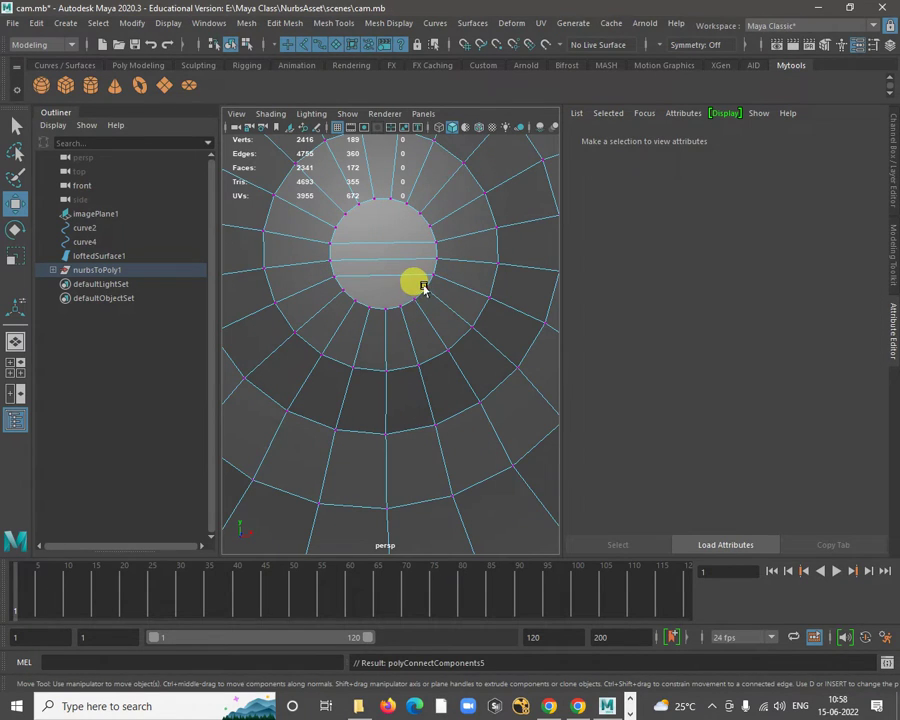
{"action": "left_click", "coordinate": [425, 288]}
{"action": "left_click", "coordinate": [341, 289], "text": "shift"}
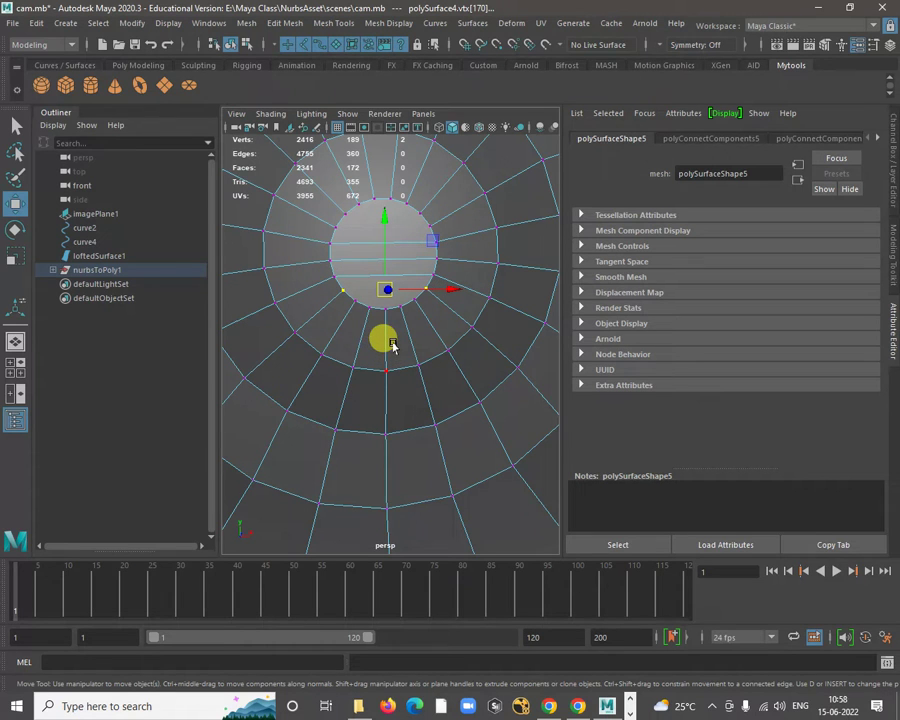
{"action": "left_click", "coordinate": [391, 344]}
{"action": "left_click_drag", "start_coordinate": [390, 343], "coordinate": [398, 301], "text": "alt"}
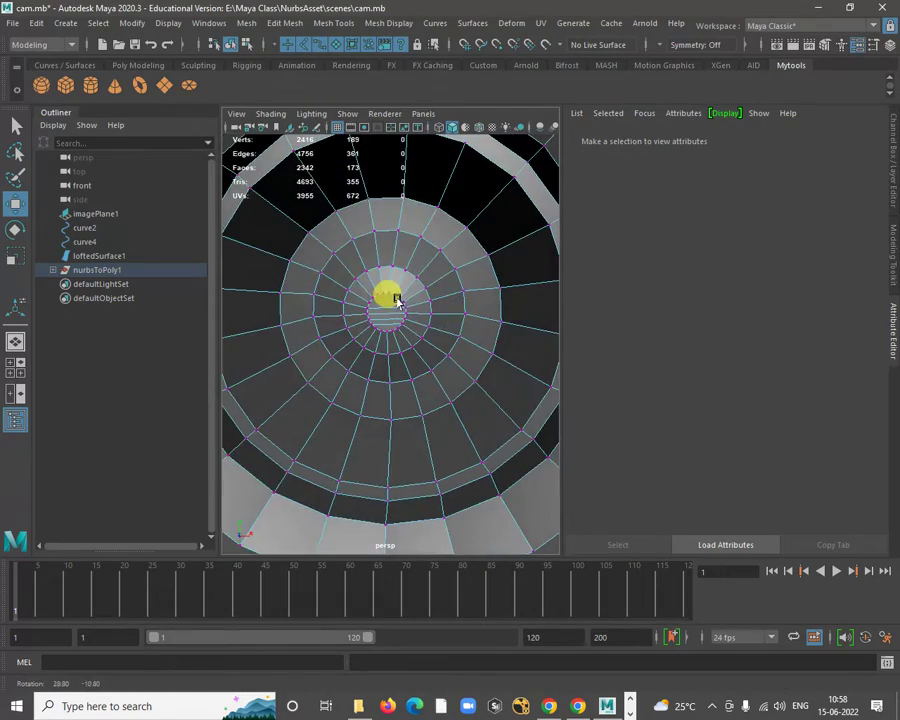
Delete the rear ring of faces inside the lens barrel and the remaining central cap faces.
{"action": "left_click_drag", "start_coordinate": [446, 330], "coordinate": [393, 315], "text": "alt"}
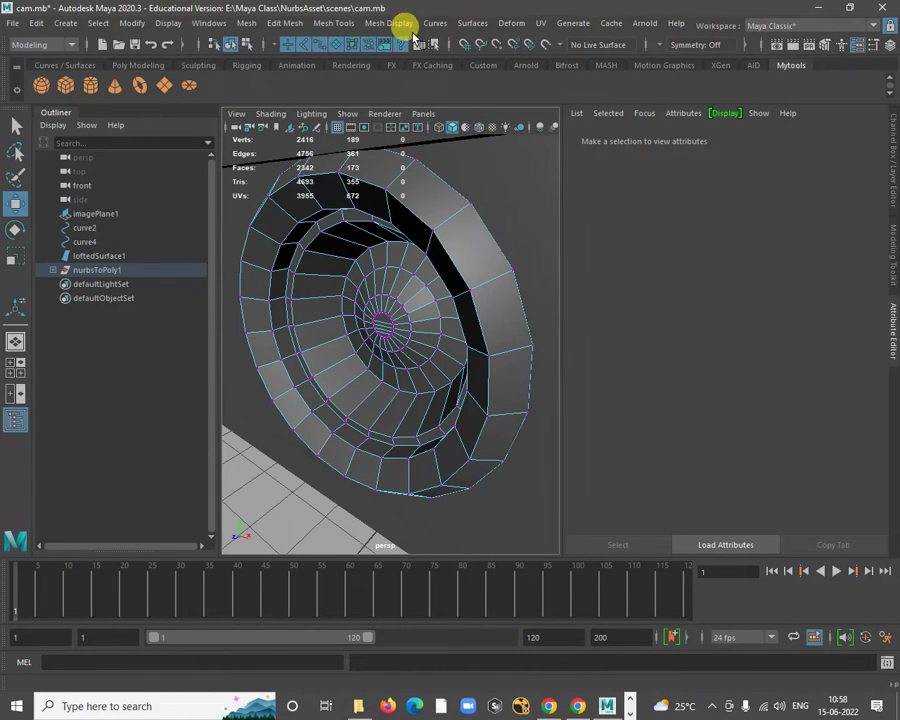
{"action": "left_click_drag", "start_coordinate": [510, 220], "coordinate": [440, 197], "text": "alt"}
{"action": "right_click_drag", "start_coordinate": [440, 197], "coordinate": [452, 230]}
{"action": "left_click", "coordinate": [458, 233]}
{"action": "double_click", "coordinate": [468, 280]}
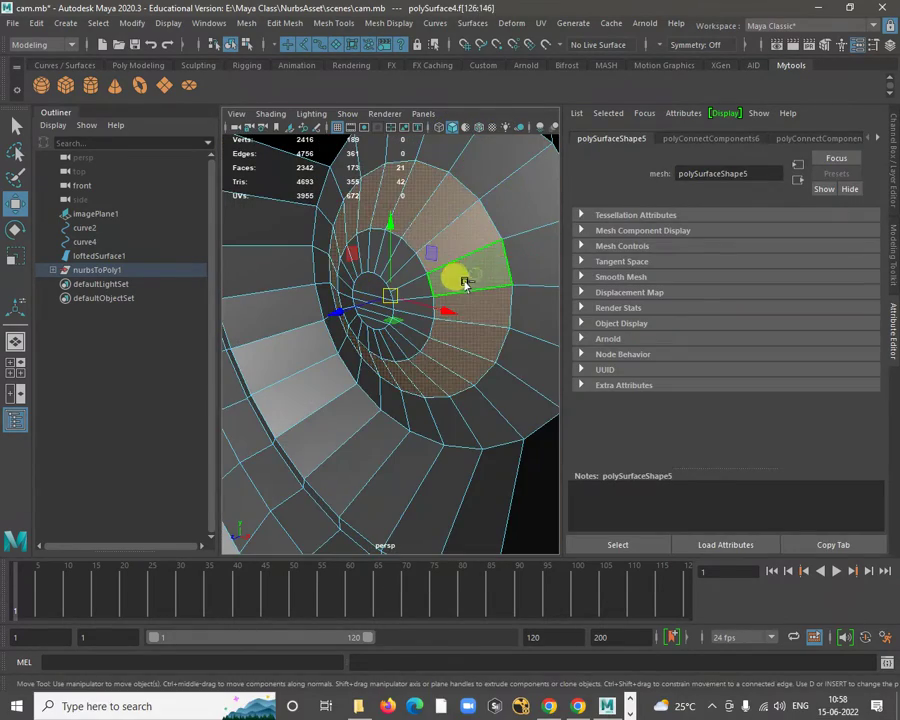
{"action": "key", "text": "Delete"}
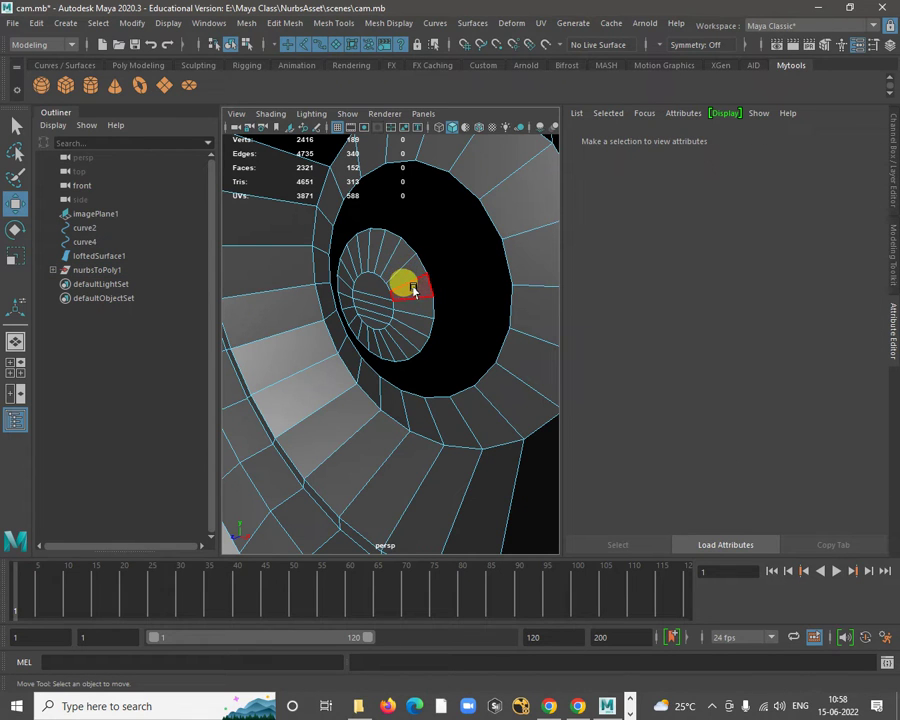
{"action": "left_click", "coordinate": [413, 289]}
{"action": "key", "text": "Delete"}
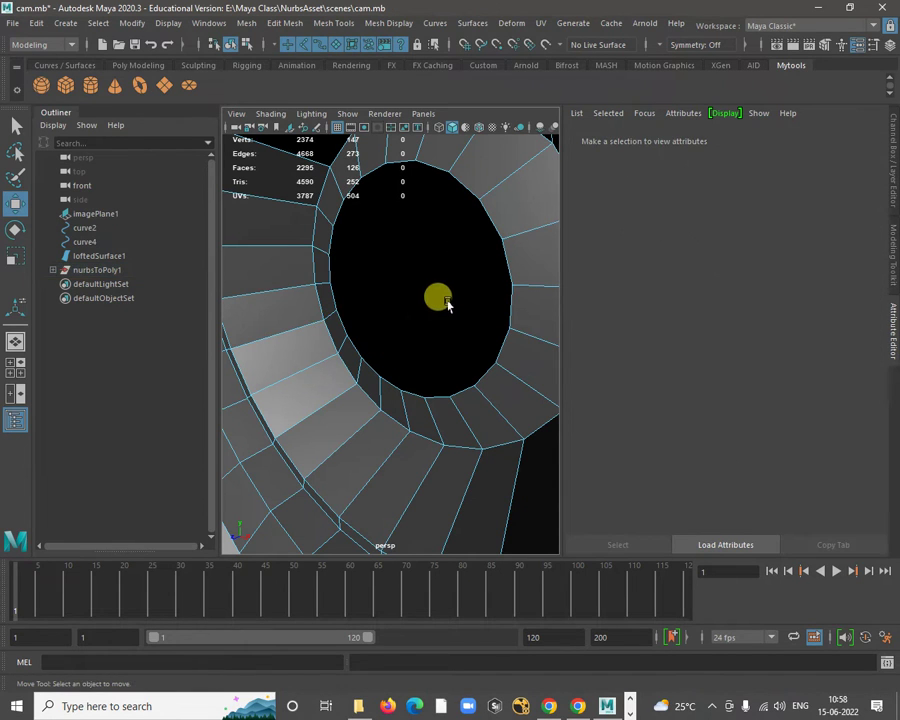
{"action": "left_click_drag", "start_coordinate": [474, 321], "coordinate": [445, 316], "text": "alt"}
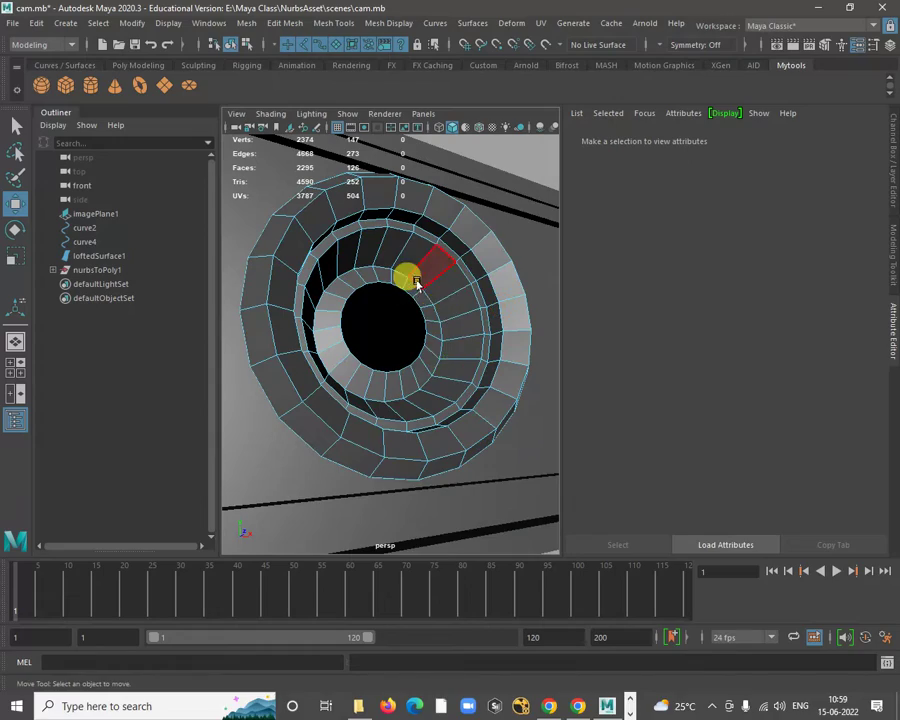
Go around the barrel's open rear rim vertex by vertex to count its vertices.
{"action": "right_click_drag", "start_coordinate": [417, 283], "coordinate": [464, 269]}
{"action": "left_click_drag", "start_coordinate": [465, 339], "coordinate": [405, 327], "text": "alt"}
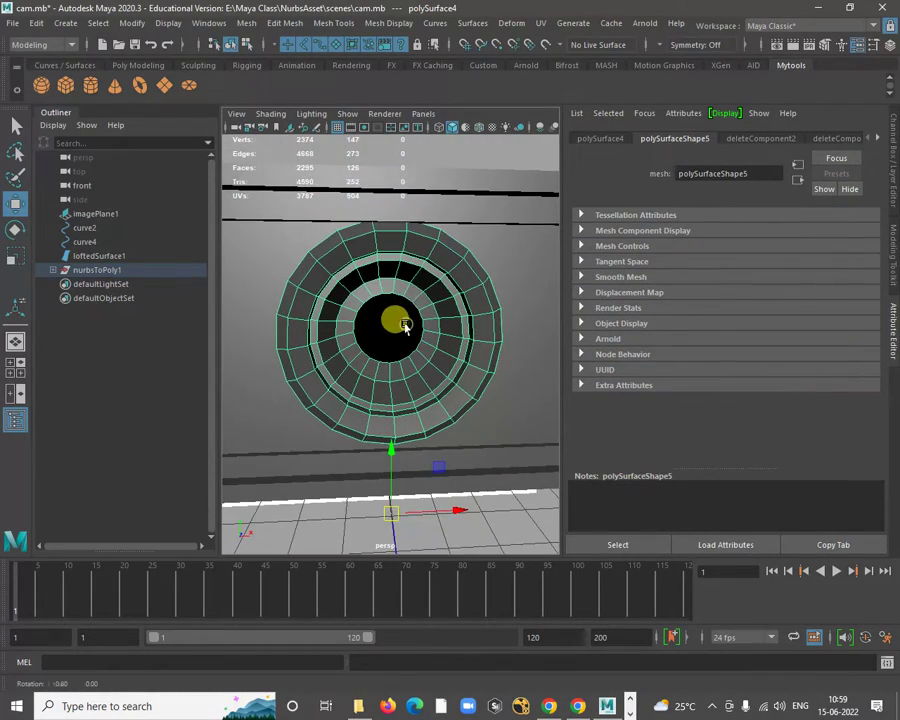
{"action": "right_click_drag", "start_coordinate": [405, 327], "coordinate": [436, 319], "text": "alt"}
{"action": "middle_click_drag", "start_coordinate": [436, 319], "coordinate": [423, 264], "text": "alt"}
{"action": "right_click_drag", "start_coordinate": [423, 264], "coordinate": [434, 282], "text": "alt"}
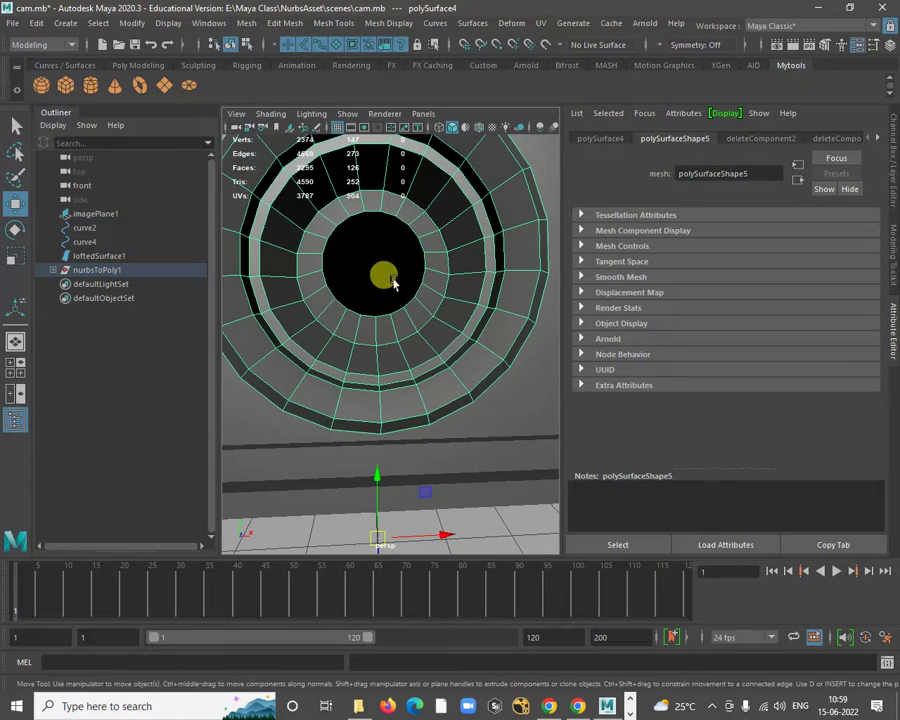
{"action": "left_click_drag", "start_coordinate": [412, 253], "coordinate": [452, 293], "text": "alt"}
{"action": "right_click_drag", "start_coordinate": [476, 263], "coordinate": [407, 263]}
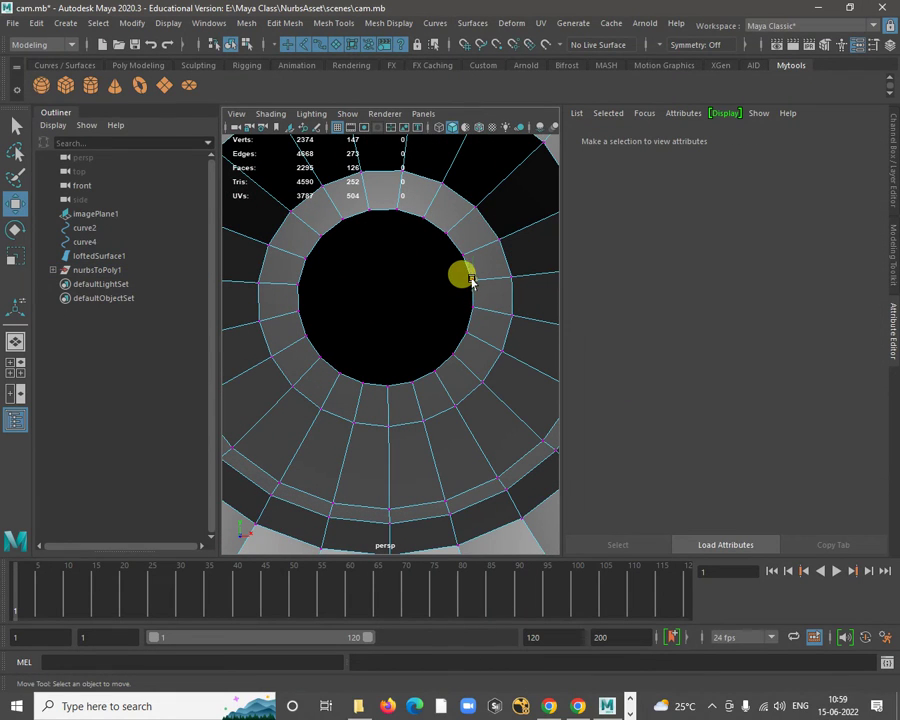
{"action": "left_click", "coordinate": [471, 280]}
{"action": "left_click", "coordinate": [458, 248]}
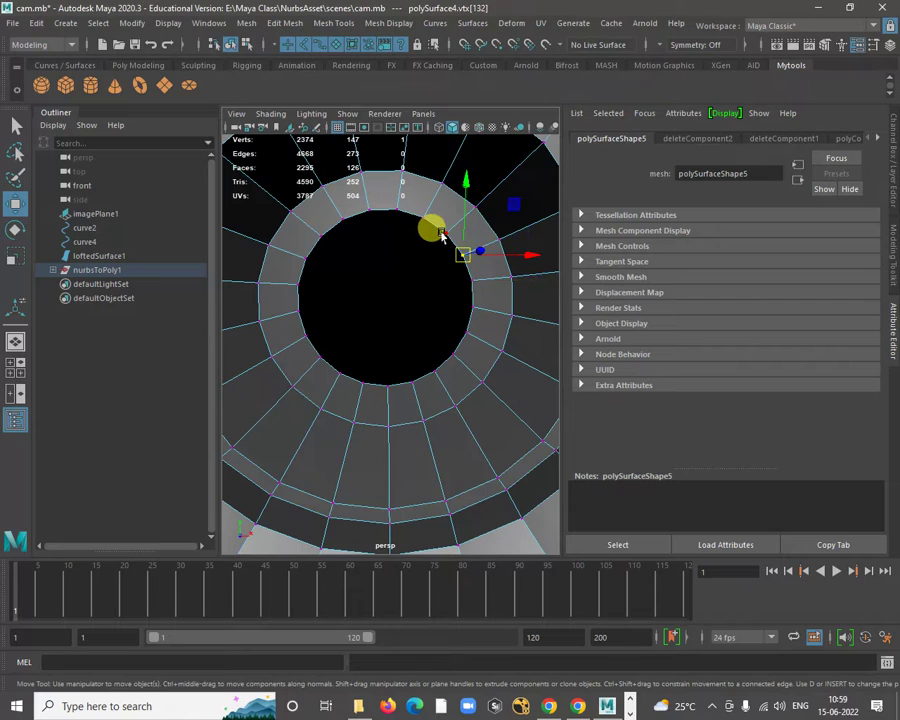
{"action": "left_click", "coordinate": [440, 230]}
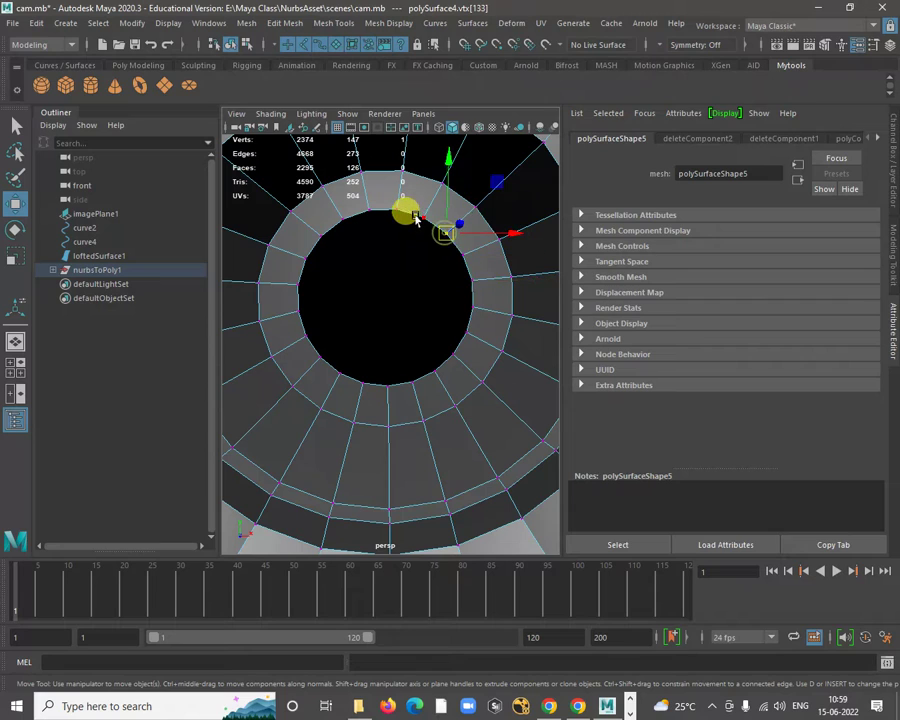
{"action": "left_click", "coordinate": [471, 306]}
{"action": "key", "text": "q"}
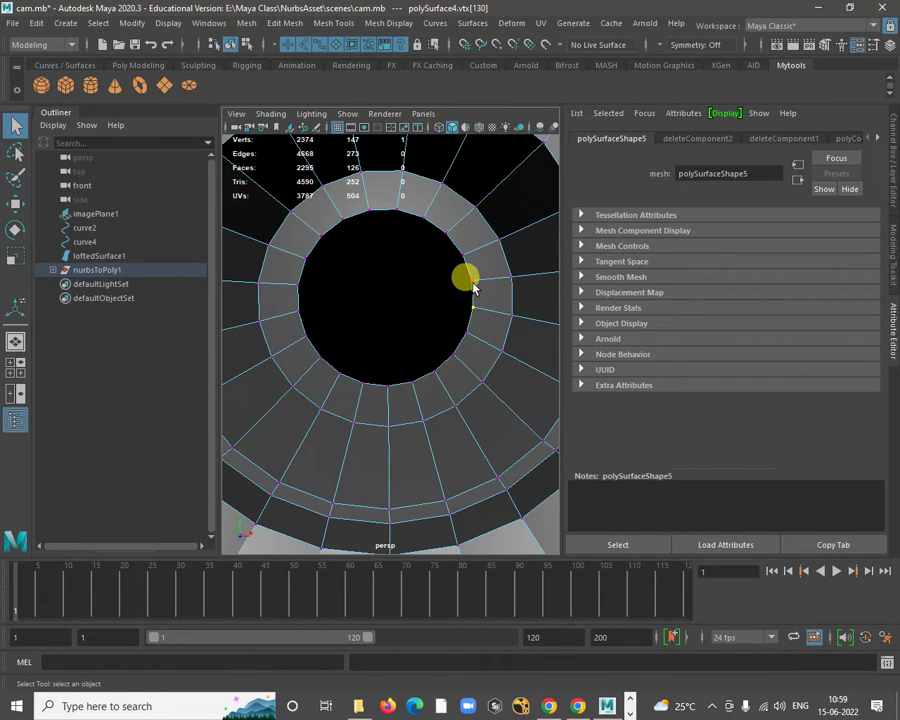
{"action": "left_click", "coordinate": [418, 217]}
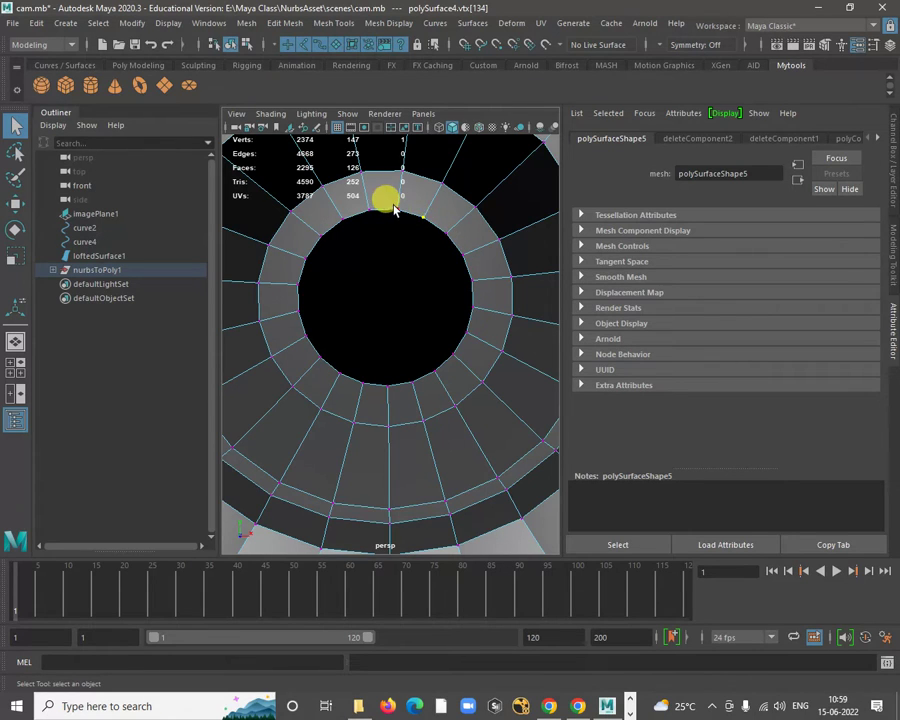
{"action": "left_click", "coordinate": [368, 212]}
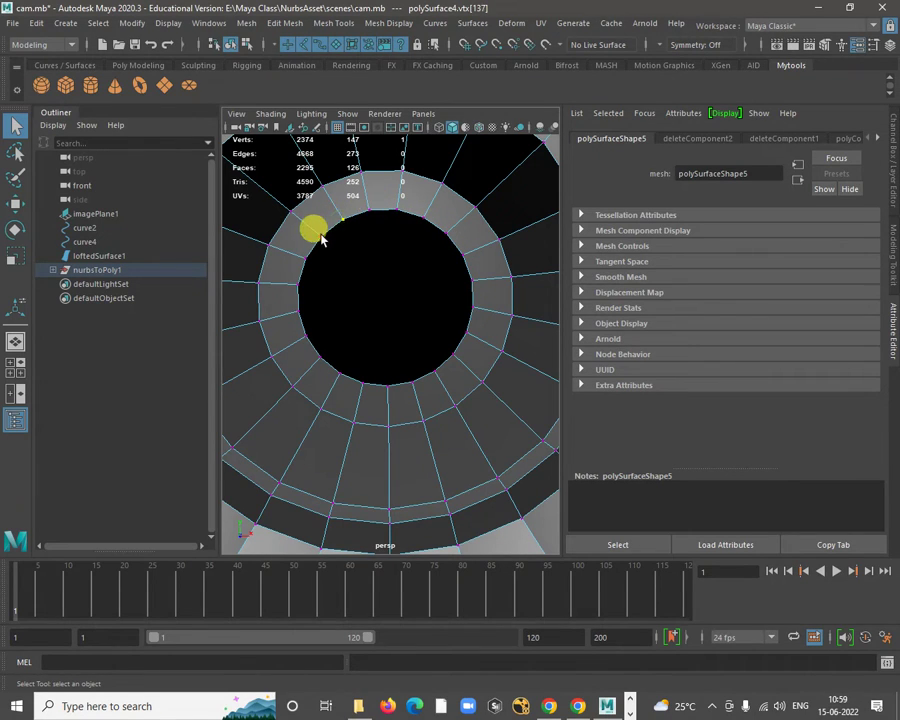
{"action": "left_click", "coordinate": [305, 259]}
{"action": "left_click", "coordinate": [292, 310]}
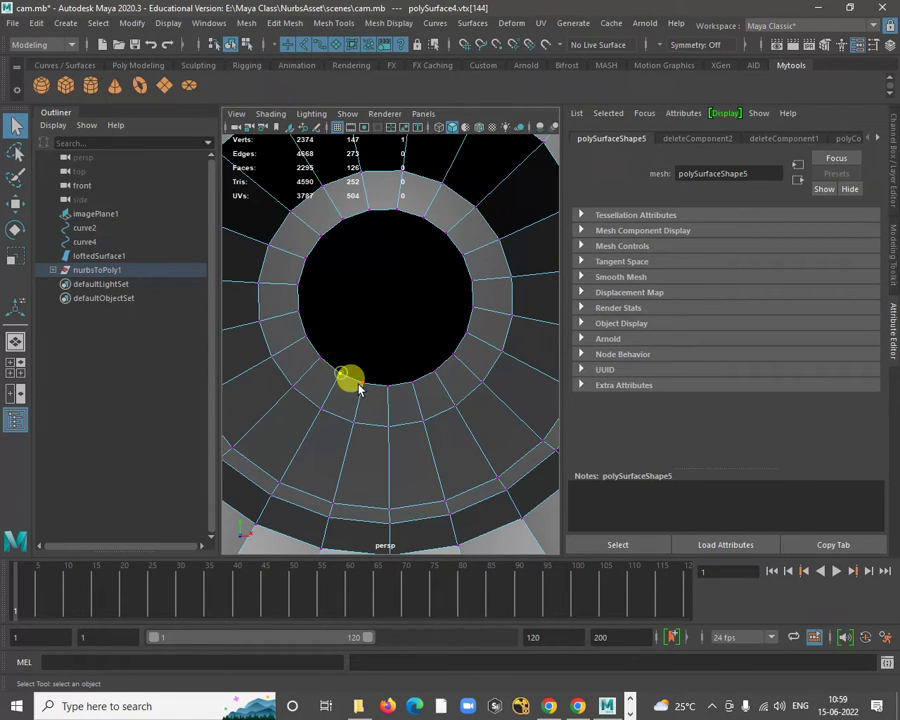
{"action": "left_click", "coordinate": [445, 373]}
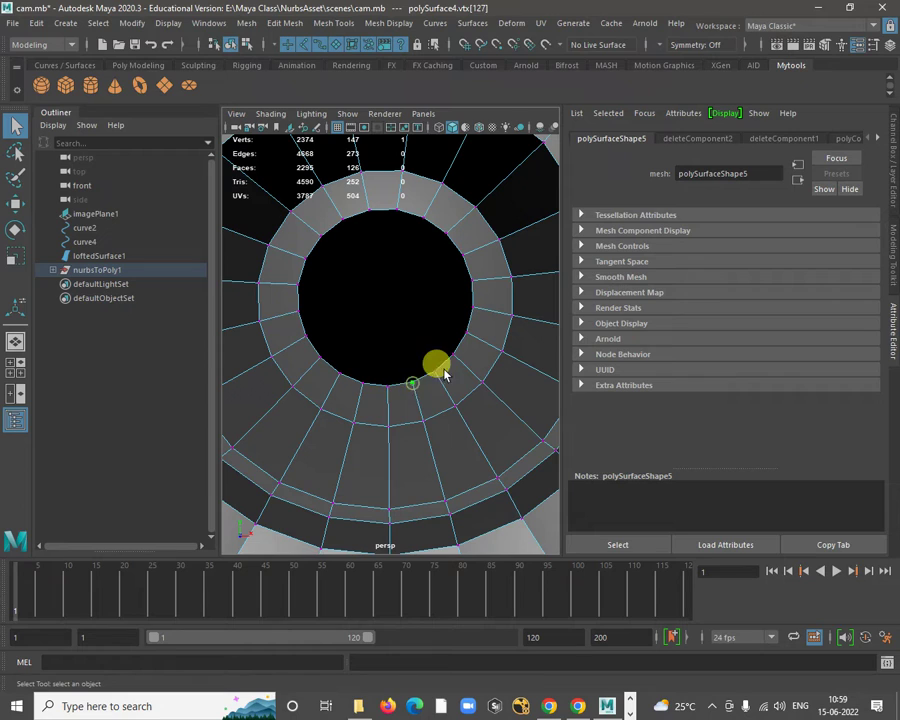
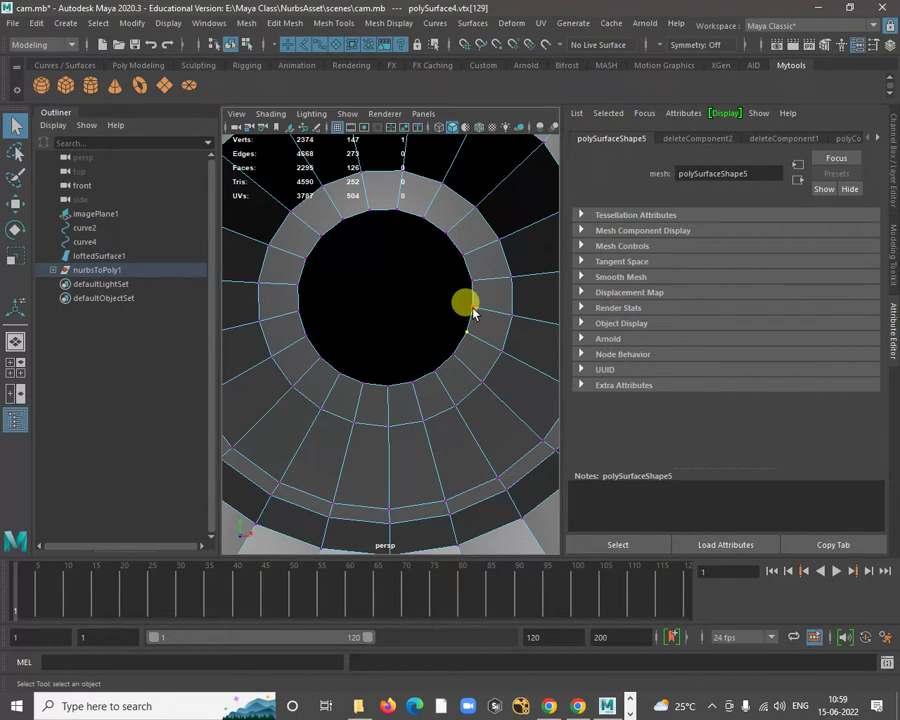
{"action": "left_click", "coordinate": [473, 333]}
Return to object mode, create a polygon sphere on the grid and display its channel attributes.
{"action": "right_click_drag", "start_coordinate": [490, 370], "coordinate": [358, 311], "text": "alt"}
{"action": "left_click_drag", "start_coordinate": [358, 311], "coordinate": [418, 245], "text": "alt"}
{"action": "right_click_drag", "start_coordinate": [418, 245], "coordinate": [496, 280], "text": "alt"}
{"action": "key", "text": "w"}
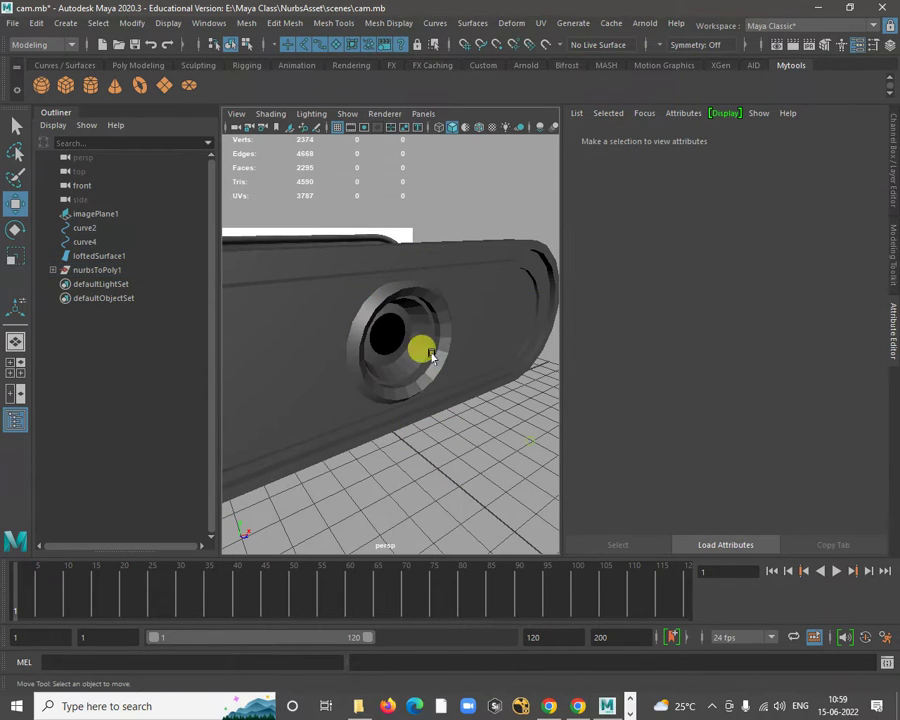
{"action": "left_click", "coordinate": [125, 65]}
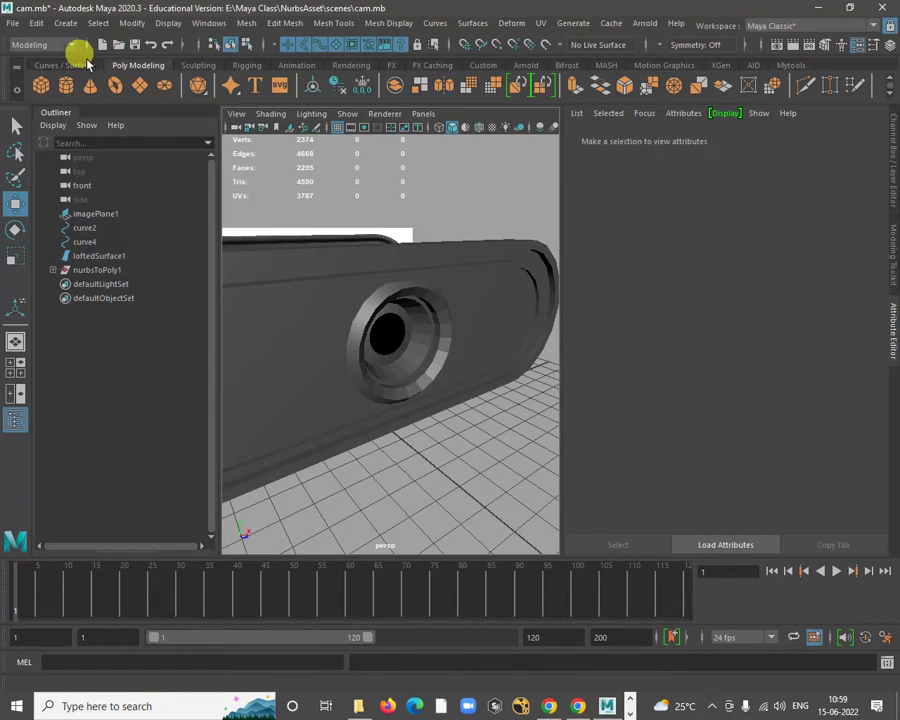
{"action": "left_click", "coordinate": [66, 22]}
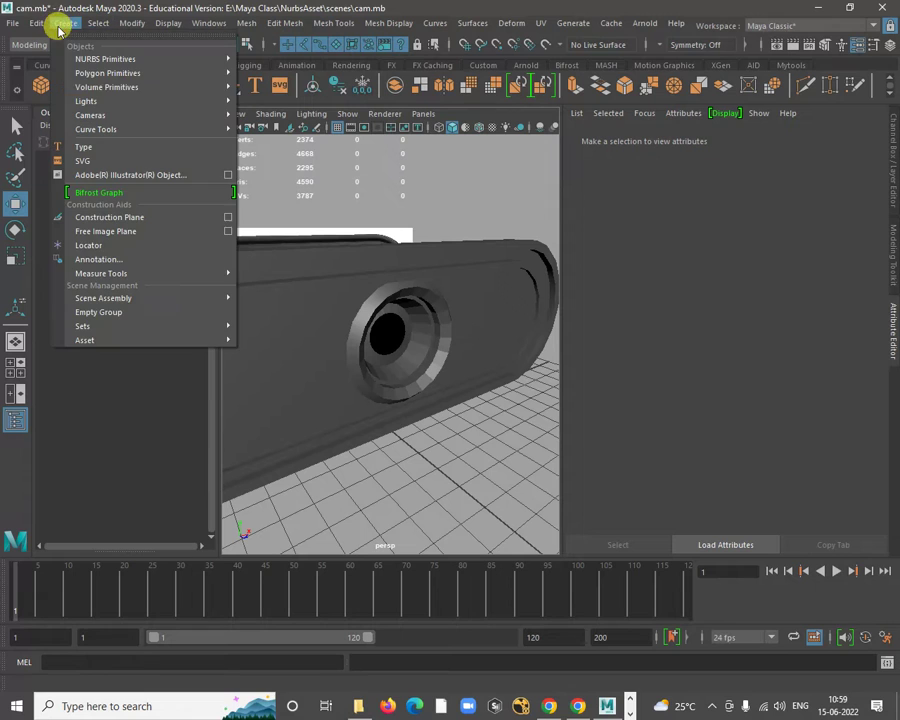
{"action": "mouse_move", "coordinate": [142, 74]}
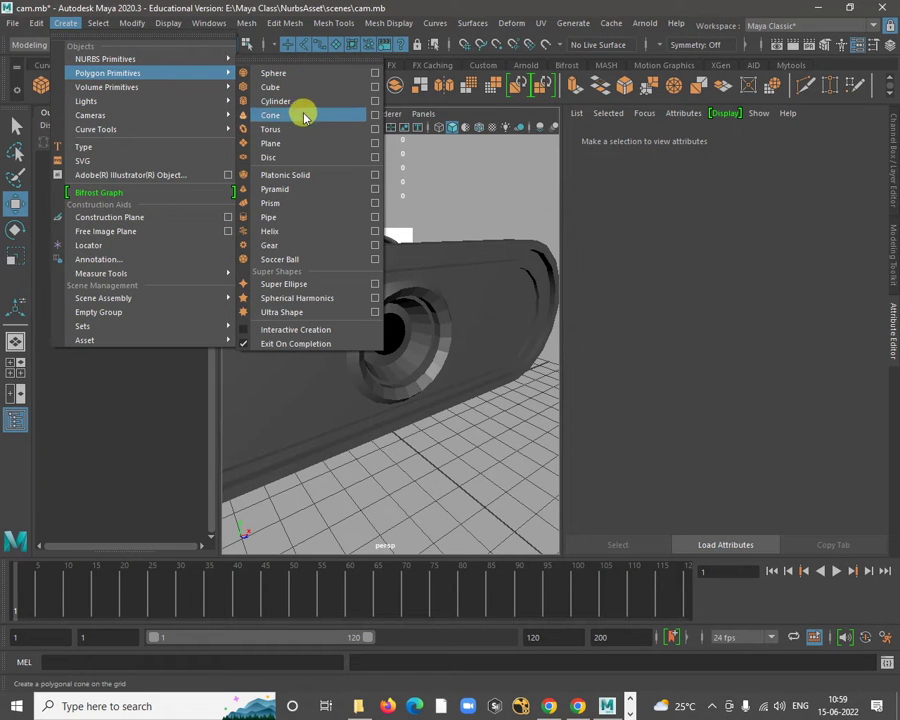
{"action": "left_click", "coordinate": [300, 74]}
{"action": "left_click_drag", "start_coordinate": [390, 330], "coordinate": [490, 400], "text": "alt"}
{"action": "left_click", "coordinate": [886, 140]}
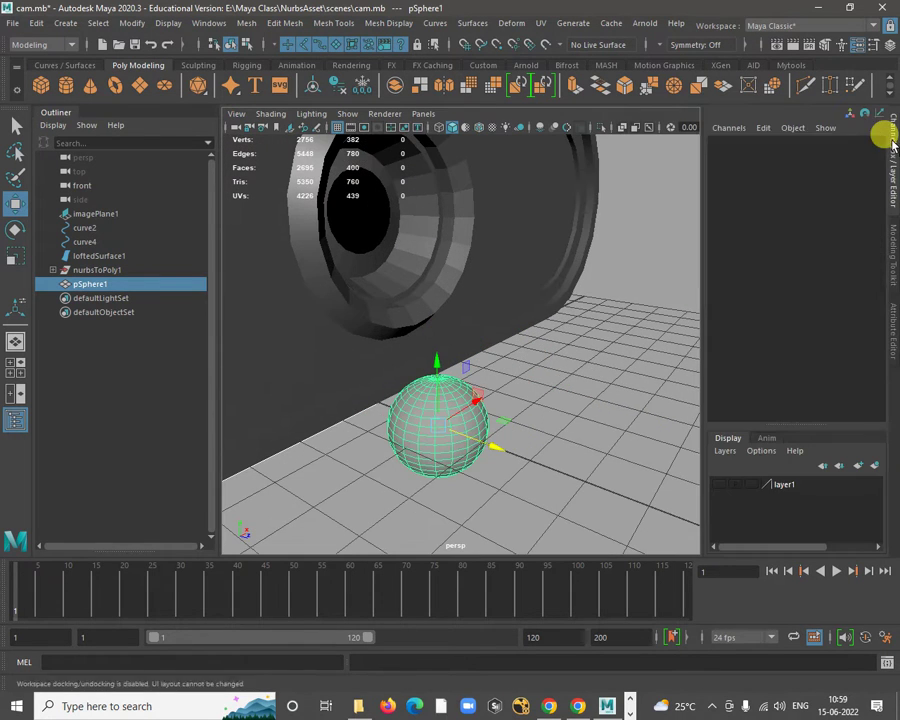
Set the sphere's axis and height subdivisions to 21.
{"action": "left_click", "coordinate": [752, 300]}
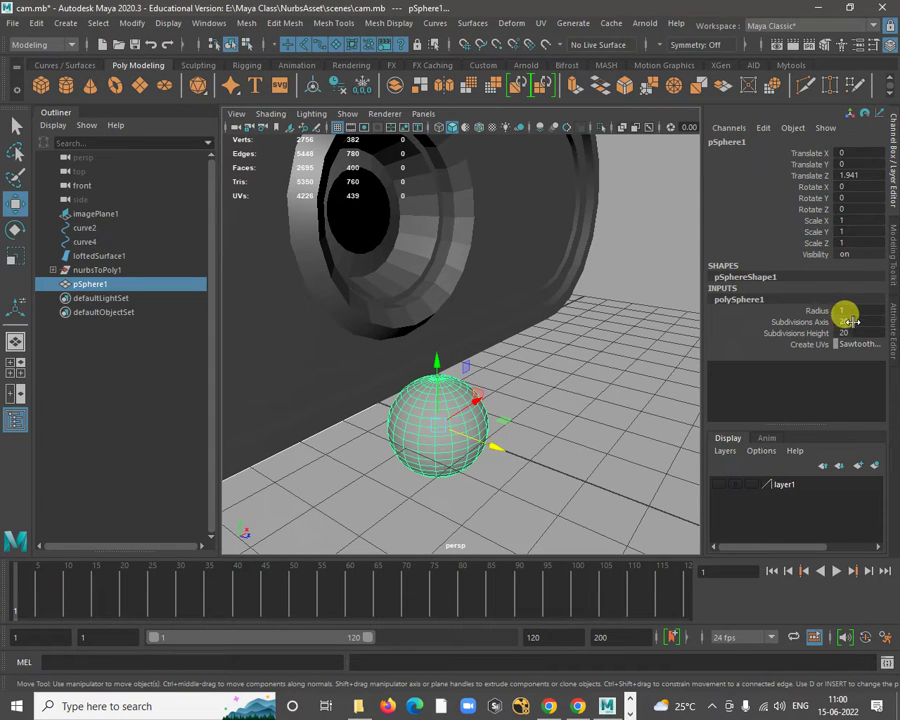
{"action": "left_click_drag", "start_coordinate": [852, 322], "coordinate": [854, 333]}
{"action": "type", "text": "21"}
{"action": "key", "text": "Return"}
Raise the sphere in front of the lens barrel and position it in the side view at Translate Y 3.955, Translate Z 1.602.
{"action": "left_click_drag", "start_coordinate": [544, 348], "coordinate": [423, 176], "text": "alt"}
{"action": "scroll", "coordinate": [436, 290], "scroll_direction": "up", "scroll_amount": 3}
{"action": "left_click_drag", "start_coordinate": [435, 289], "coordinate": [442, 315], "text": "alt"}
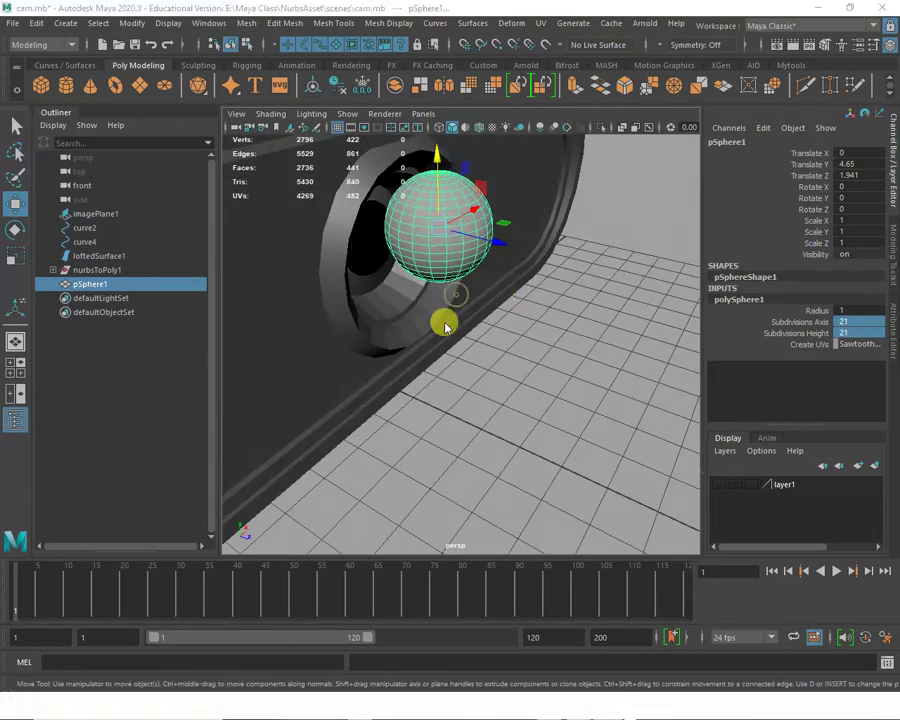
{"action": "key", "text": "space"}
{"action": "key", "text": "space"}
{"action": "right_click_drag", "start_coordinate": [407, 289], "coordinate": [449, 372], "text": "alt"}
{"action": "key", "text": "4"}
{"action": "scroll", "coordinate": [430, 264], "scroll_direction": "up", "scroll_amount": 3}
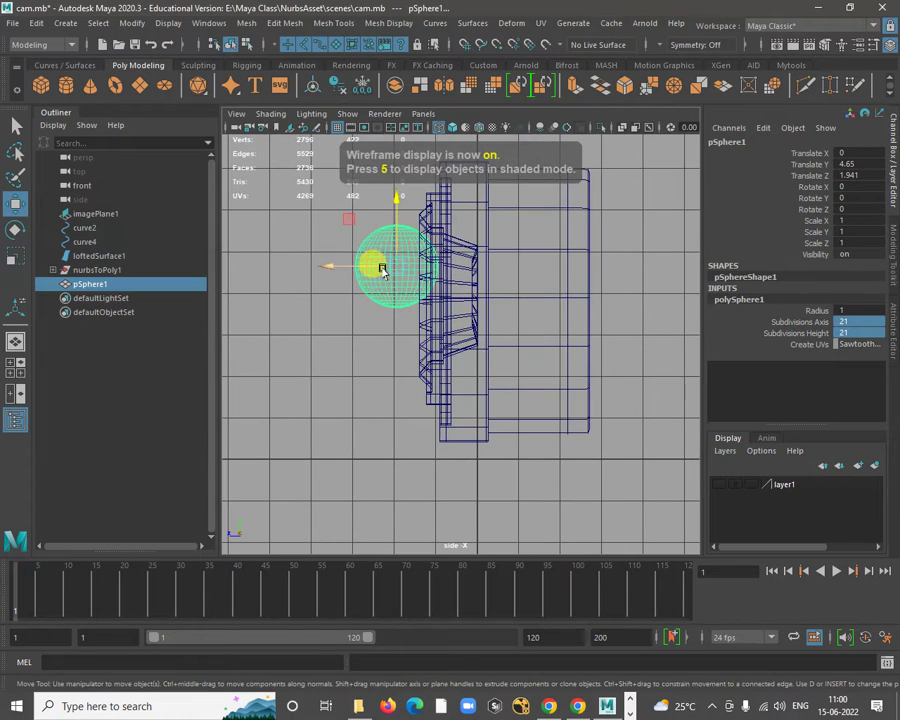
{"action": "left_click_drag", "start_coordinate": [398, 260], "coordinate": [410, 283]}
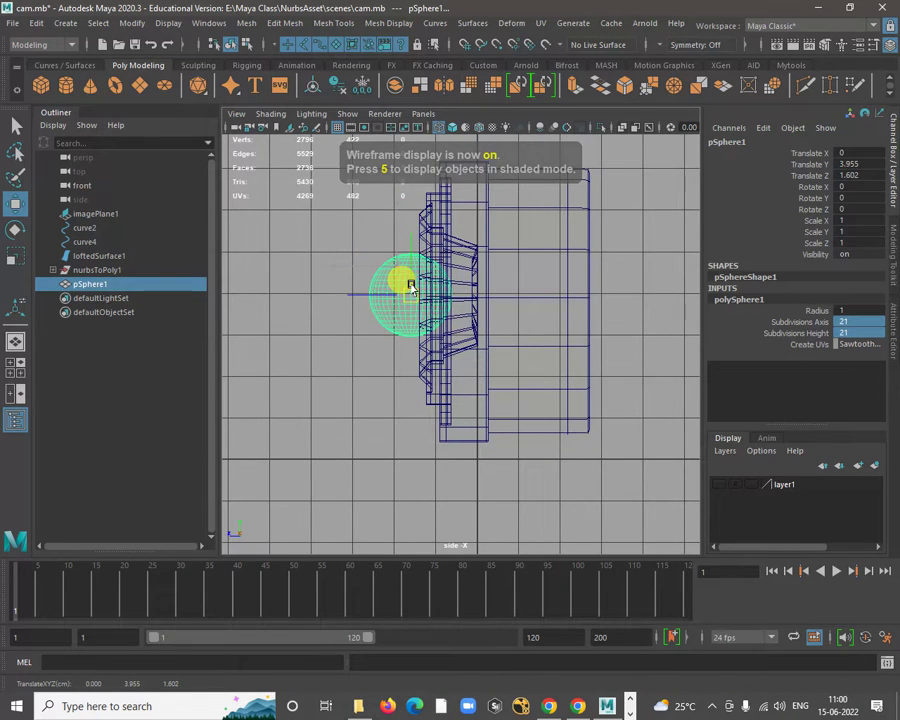
Rotate the sphere -90 degrees about X so its pole faces the front of the lens.
{"action": "right_click_drag", "start_coordinate": [410, 283], "coordinate": [457, 381], "text": "alt"}
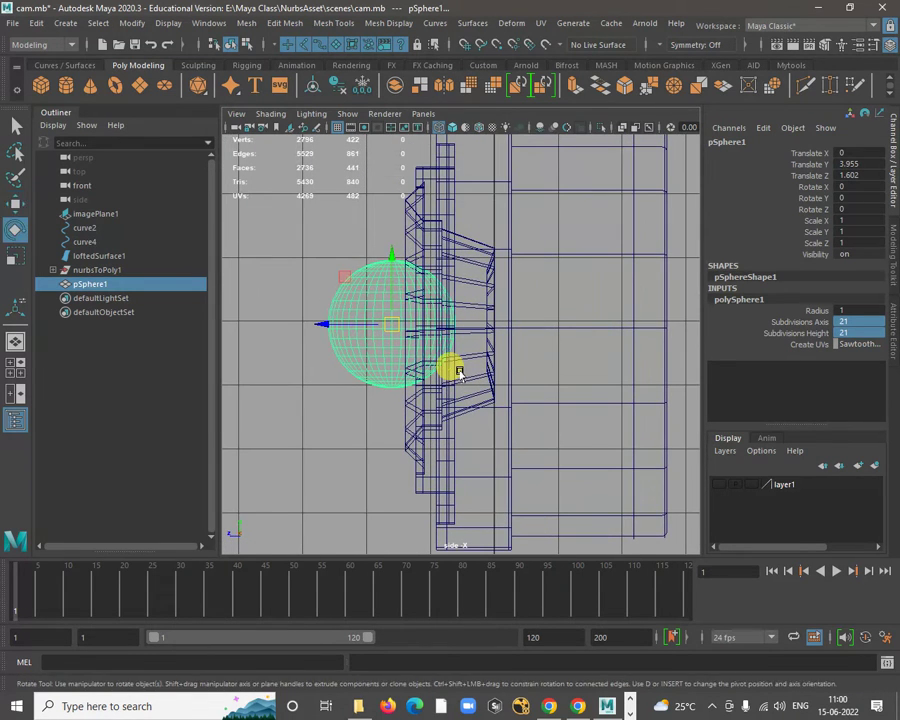
{"action": "key", "text": "e"}
{"action": "left_click_drag", "start_coordinate": [438, 275], "coordinate": [484, 362]}
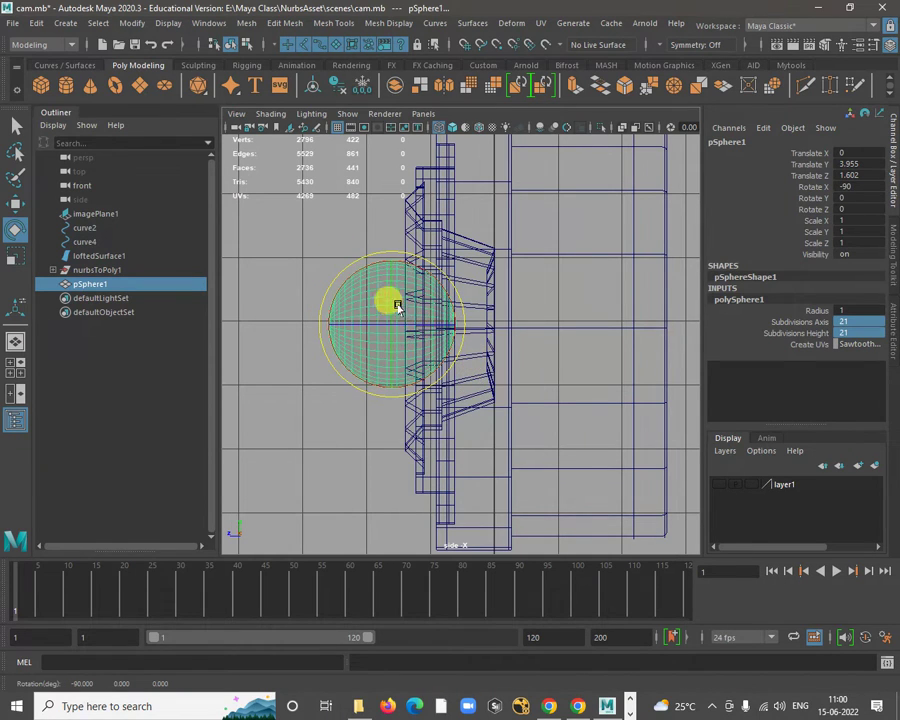
{"action": "key", "text": "w"}
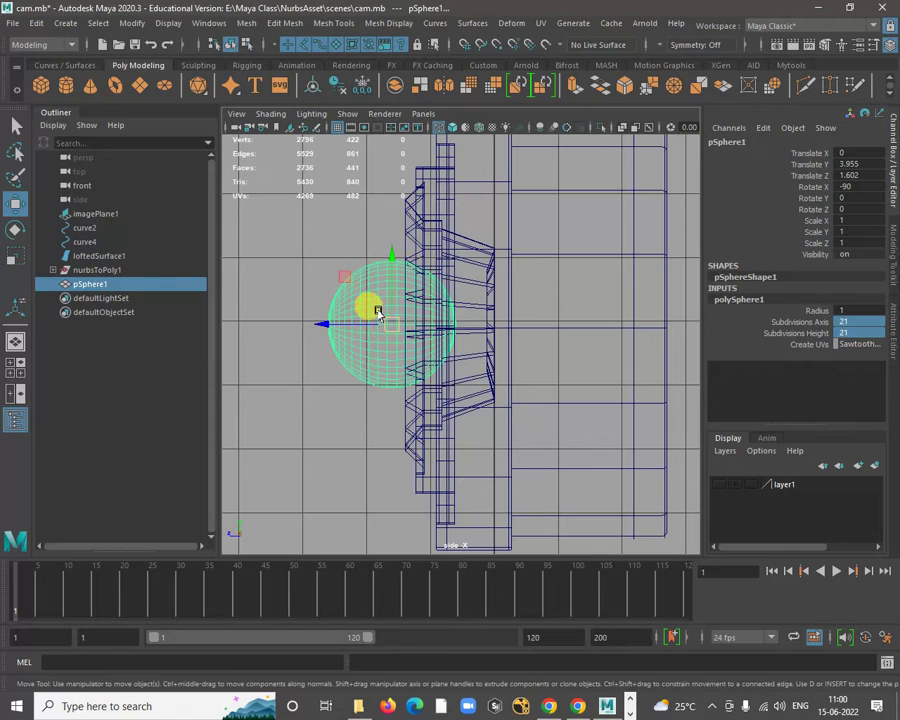
Delete the rear half of the sphere's faces, leaving a front dome, and return to object mode.
{"action": "scroll", "coordinate": [347, 343], "scroll_direction": "up", "scroll_amount": 2}
{"action": "scroll", "coordinate": [325, 284], "scroll_direction": "down", "scroll_amount": 2}
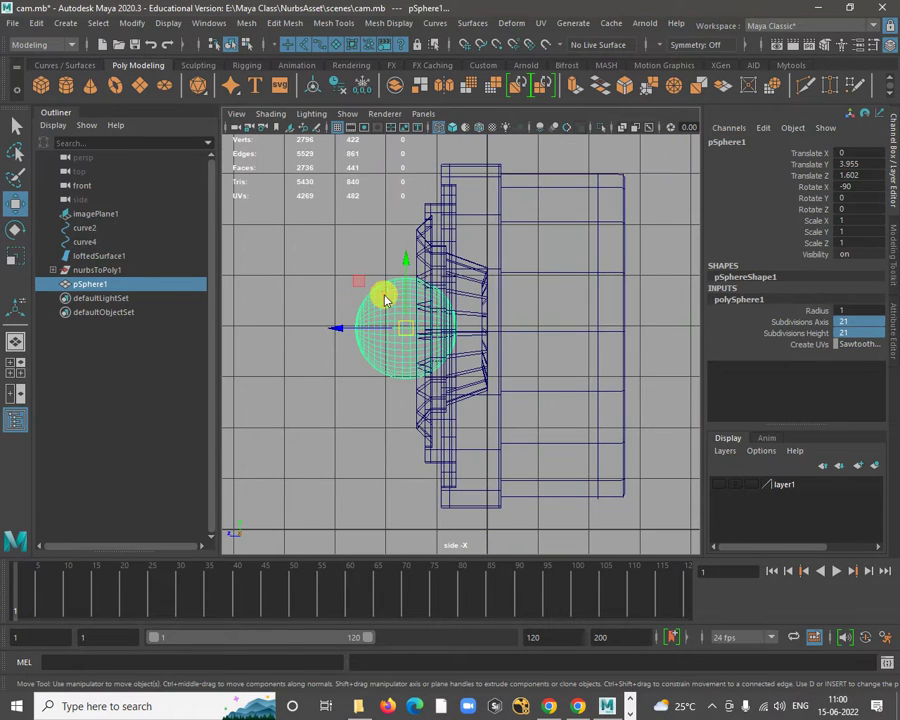
{"action": "right_click_drag", "start_coordinate": [384, 300], "coordinate": [381, 332]}
{"action": "left_click_drag", "start_coordinate": [491, 237], "coordinate": [401, 449]}
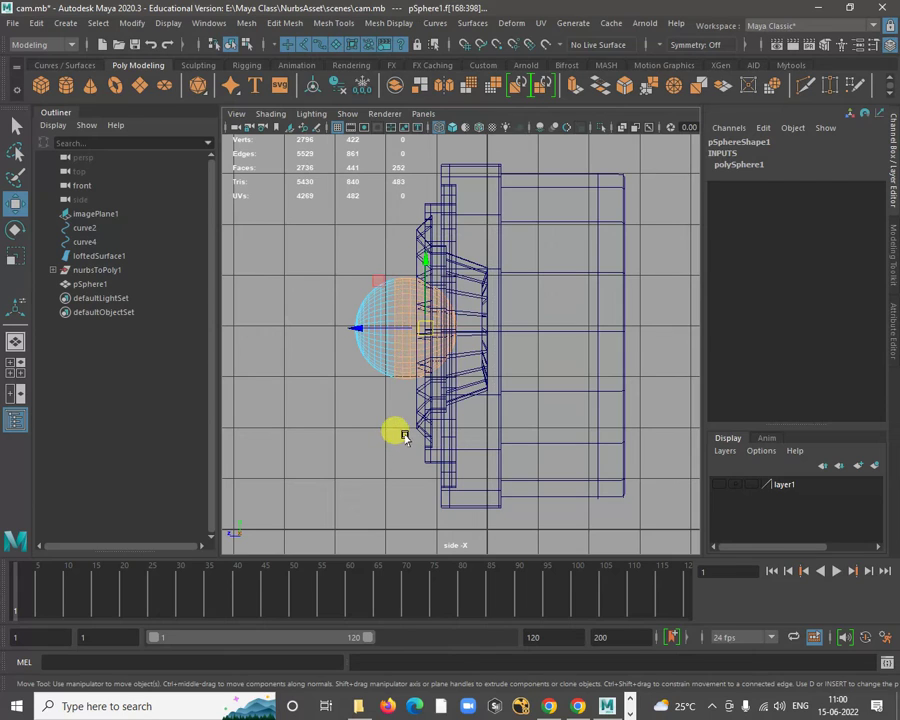
{"action": "key", "text": "Delete"}
{"action": "right_click_drag", "start_coordinate": [380, 305], "coordinate": [412, 287]}
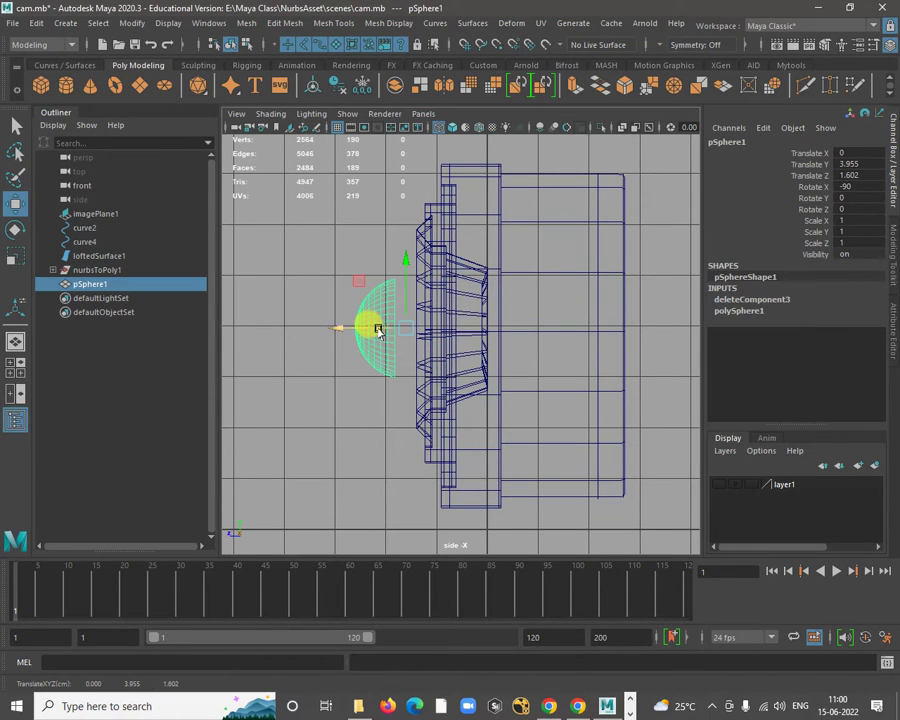
Flatten the dome to Scale Y 0.456 and move it back into the barrel to Translate Z 0.048.
{"action": "key", "text": "r"}
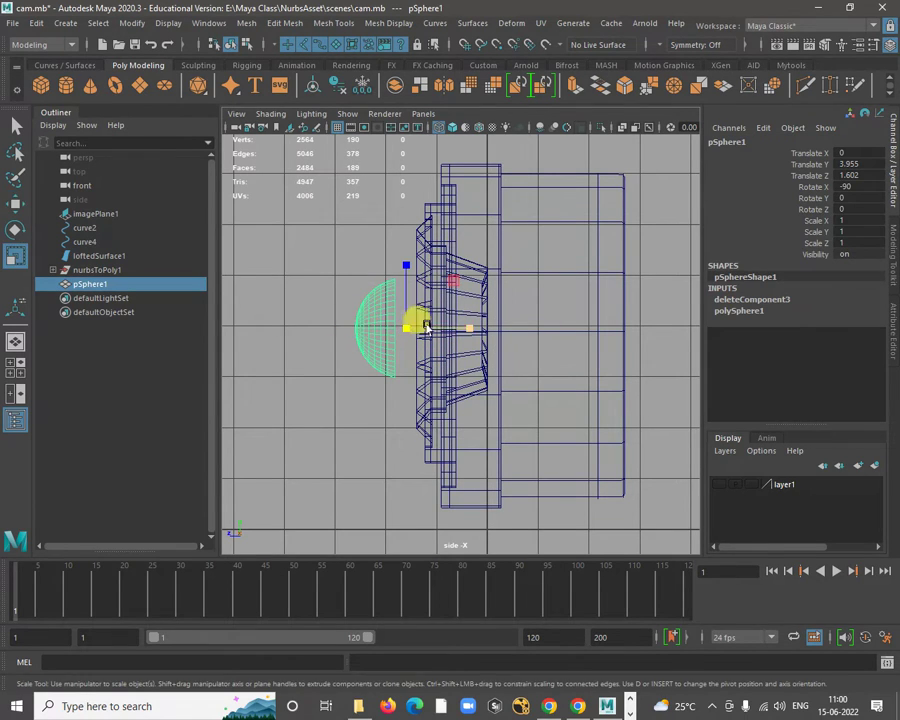
{"action": "left_click_drag", "start_coordinate": [465, 330], "coordinate": [435, 334]}
{"action": "key", "text": "space"}
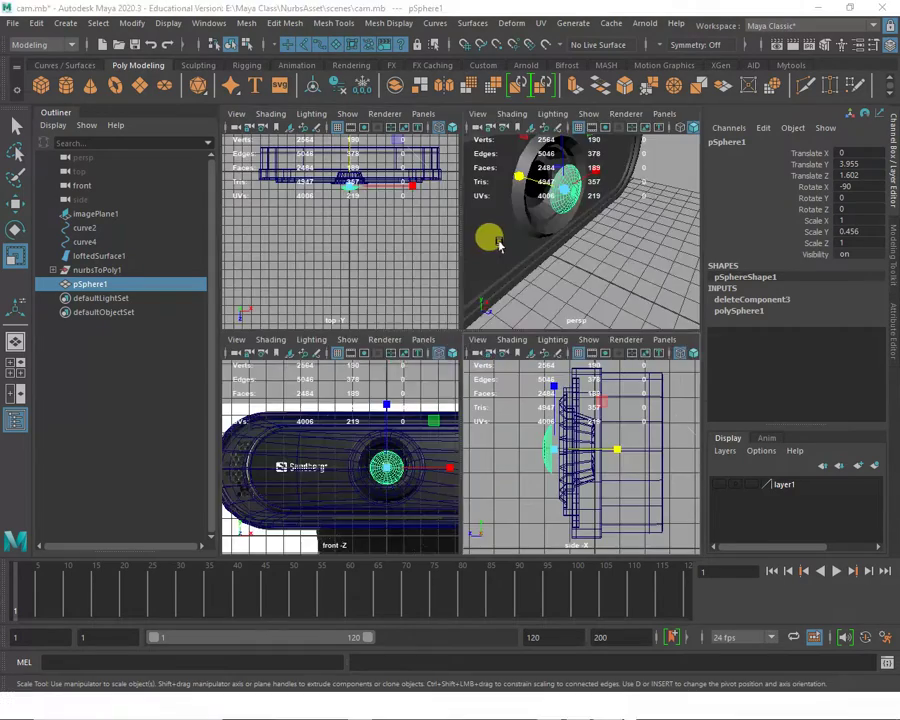
{"action": "key", "text": "space"}
{"action": "left_click_drag", "start_coordinate": [508, 267], "coordinate": [506, 331], "text": "alt"}
{"action": "key", "text": "w"}
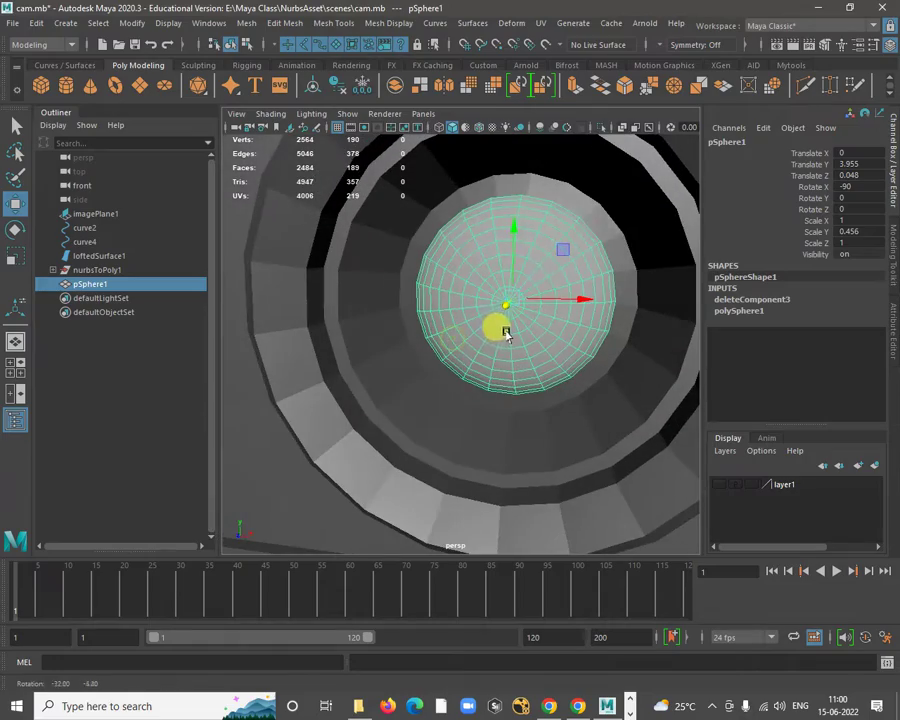
Fit the dome to the barrel's rear opening by raising it to Translate Y 4.009 and scaling it uniformly to 0.777 across and 0.354 deep.
{"action": "left_click", "coordinate": [587, 229]}
{"action": "left_click_drag", "start_coordinate": [587, 231], "coordinate": [581, 277], "text": "alt"}
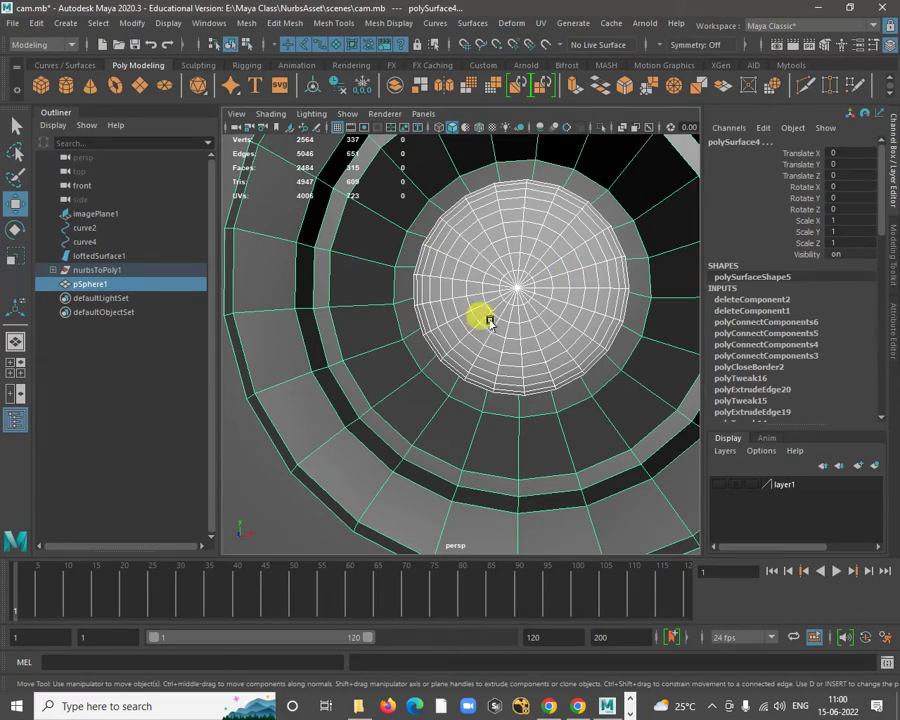
{"action": "left_click_drag", "start_coordinate": [489, 320], "coordinate": [560, 256], "text": "alt"}
{"action": "left_click", "coordinate": [549, 289]}
{"action": "key", "text": "r"}
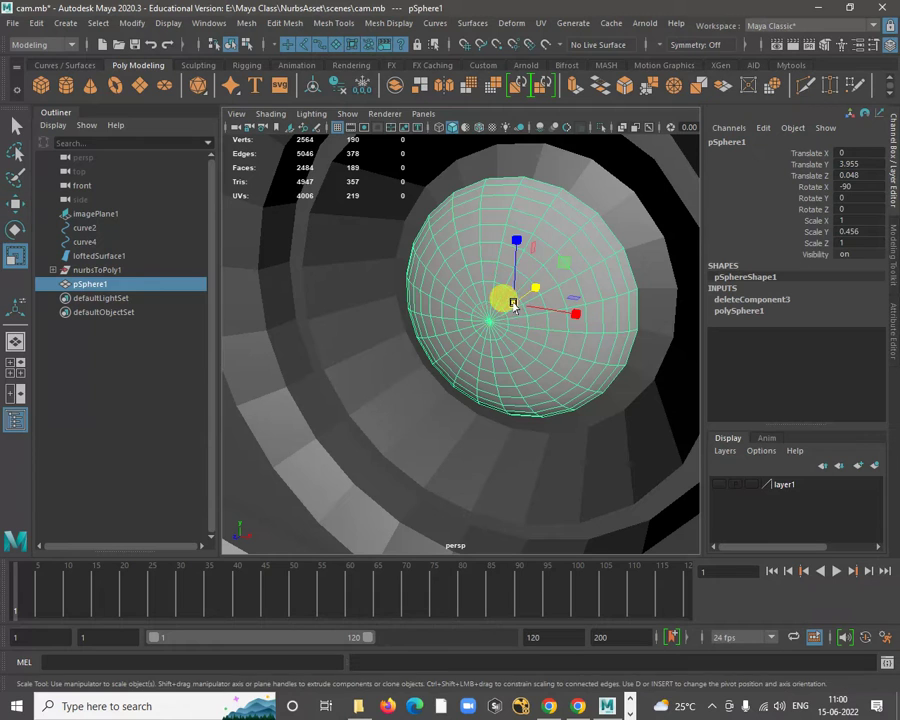
{"action": "left_click_drag", "start_coordinate": [512, 301], "coordinate": [540, 320]}
{"action": "key", "text": "w"}
{"action": "left_click_drag", "start_coordinate": [522, 244], "coordinate": [526, 236]}
{"action": "key", "text": "r"}
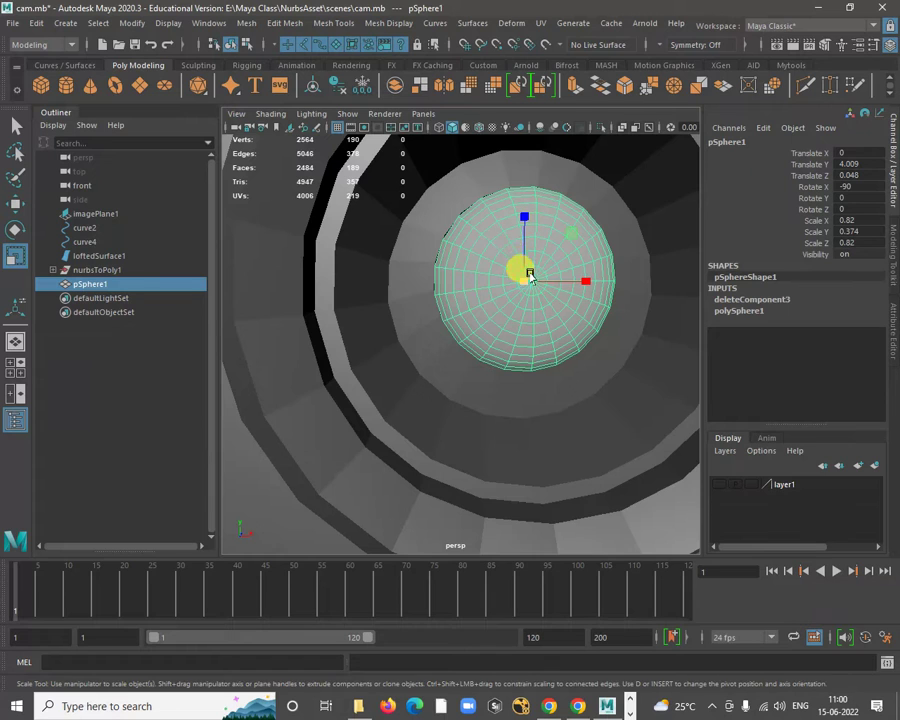
{"action": "left_click_drag", "start_coordinate": [521, 284], "coordinate": [488, 316]}
{"action": "key", "text": "w"}
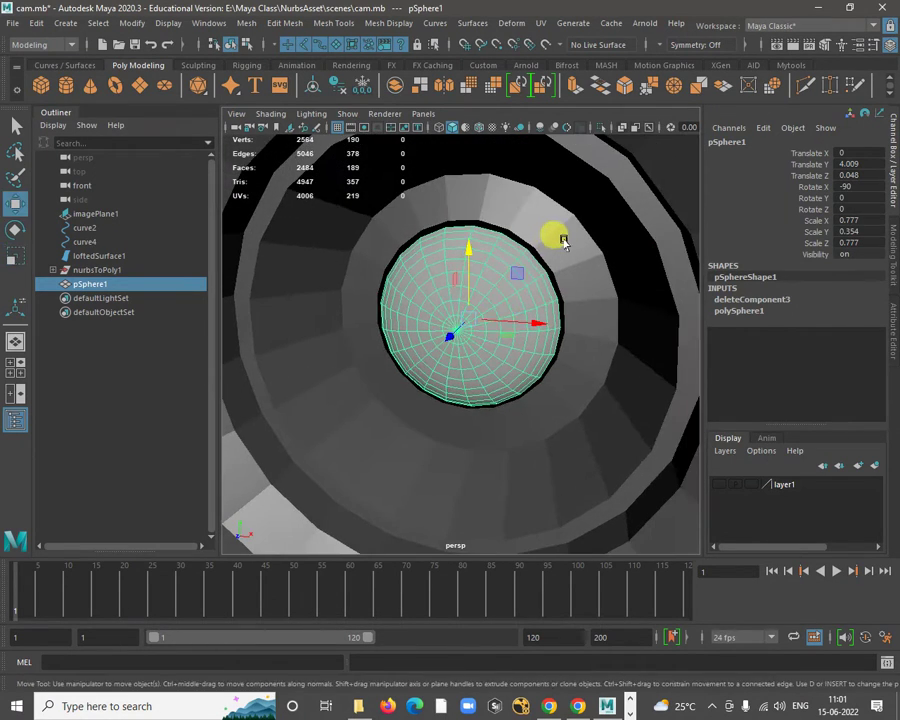
Combine the dome and the lens barrel into one mesh.
{"action": "left_click", "coordinate": [562, 241]}
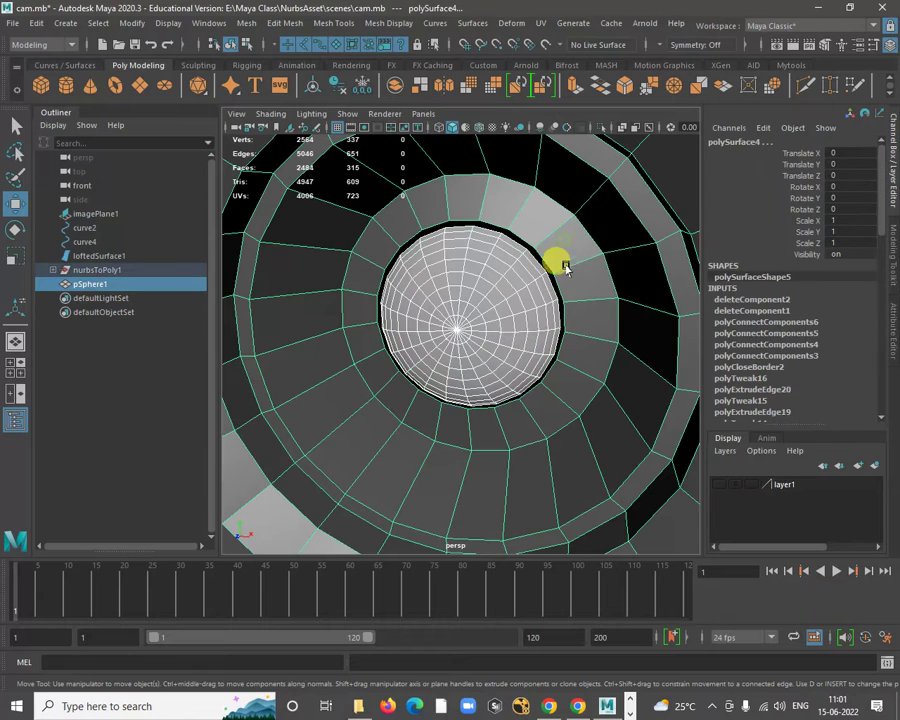
{"action": "left_click", "coordinate": [247, 23]}
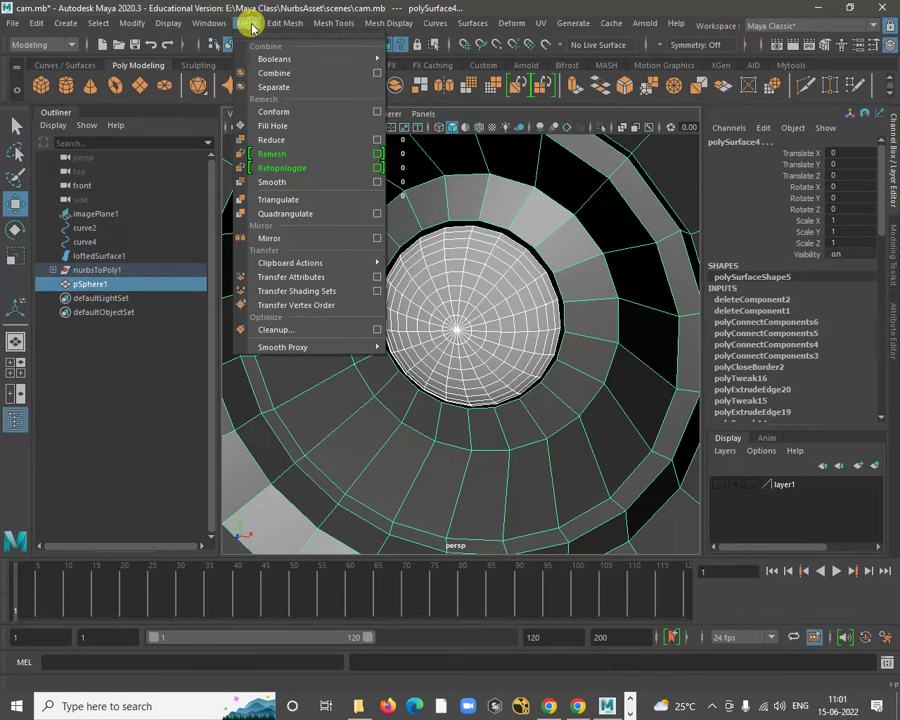
{"action": "left_click", "coordinate": [285, 73]}
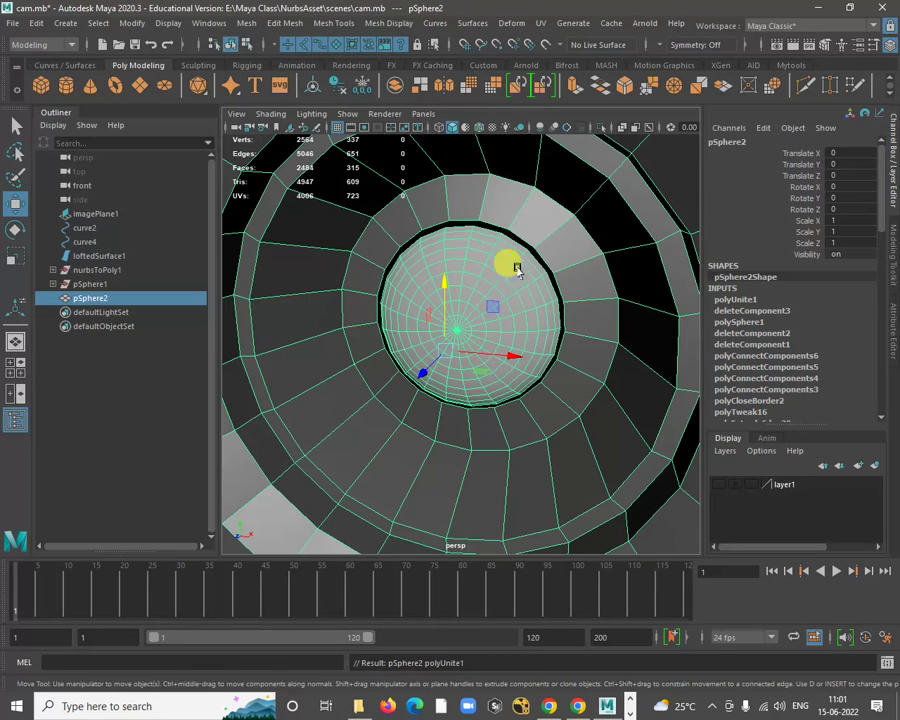
Try to bridge the dome's border edges to the barrel's inner rim, and undo the bridge.
{"action": "right_click_drag", "start_coordinate": [463, 217], "coordinate": [488, 285], "text": "alt"}
{"action": "right_click", "coordinate": [512, 210]}
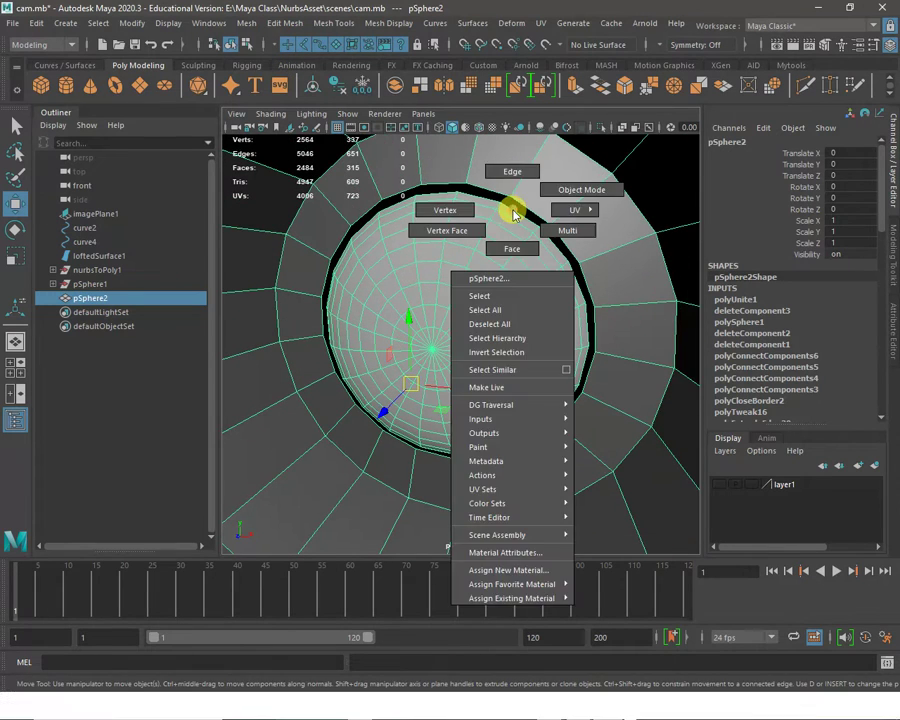
{"action": "right_click_drag", "start_coordinate": [512, 210], "coordinate": [512, 171]}
{"action": "double_click", "coordinate": [514, 211]}
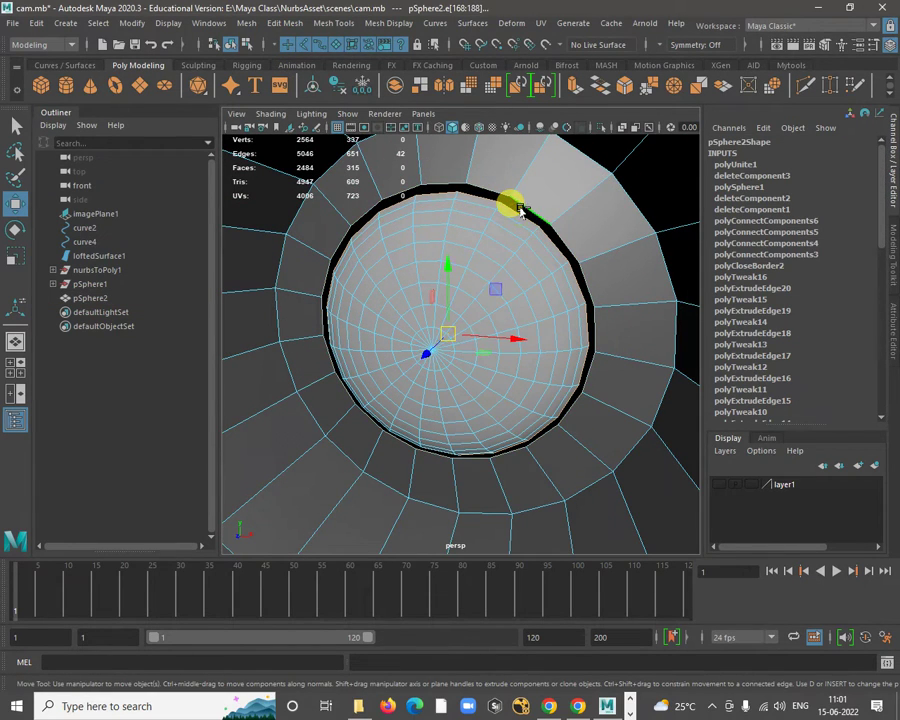
{"action": "right_click", "coordinate": [520, 210], "text": "shift"}
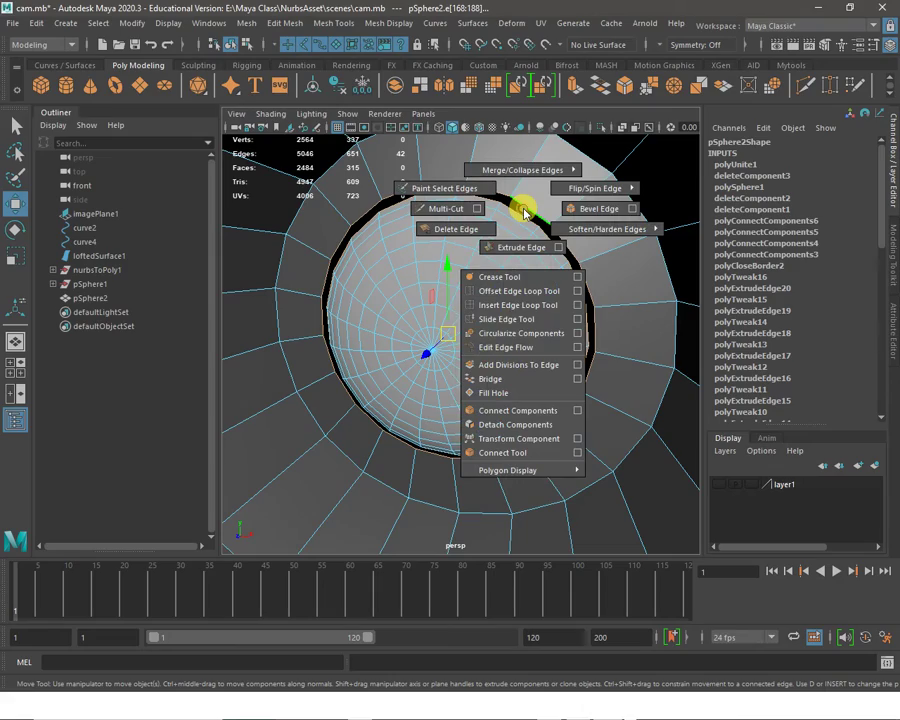
{"action": "left_click", "coordinate": [490, 378]}
{"action": "left_click_drag", "start_coordinate": [483, 310], "coordinate": [515, 216], "text": "alt"}
{"action": "key", "text": "ctrl+z"}
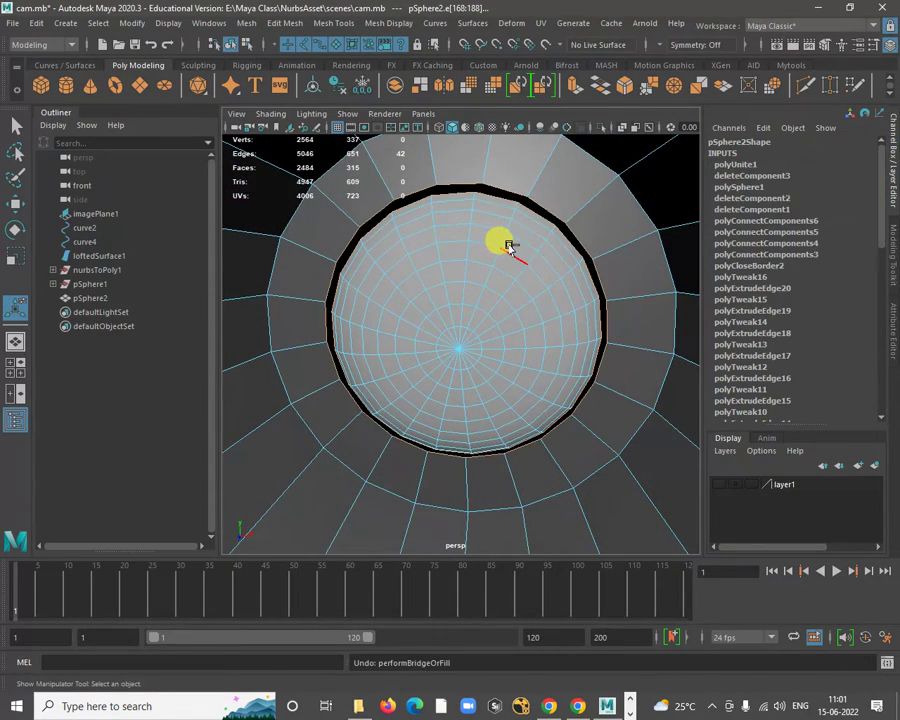
Select all the dome's faces and rotate them to line up their edges with the barrel rim's edges.
{"action": "right_click_drag", "start_coordinate": [503, 237], "coordinate": [506, 276]}
{"action": "double_click", "coordinate": [508, 280]}
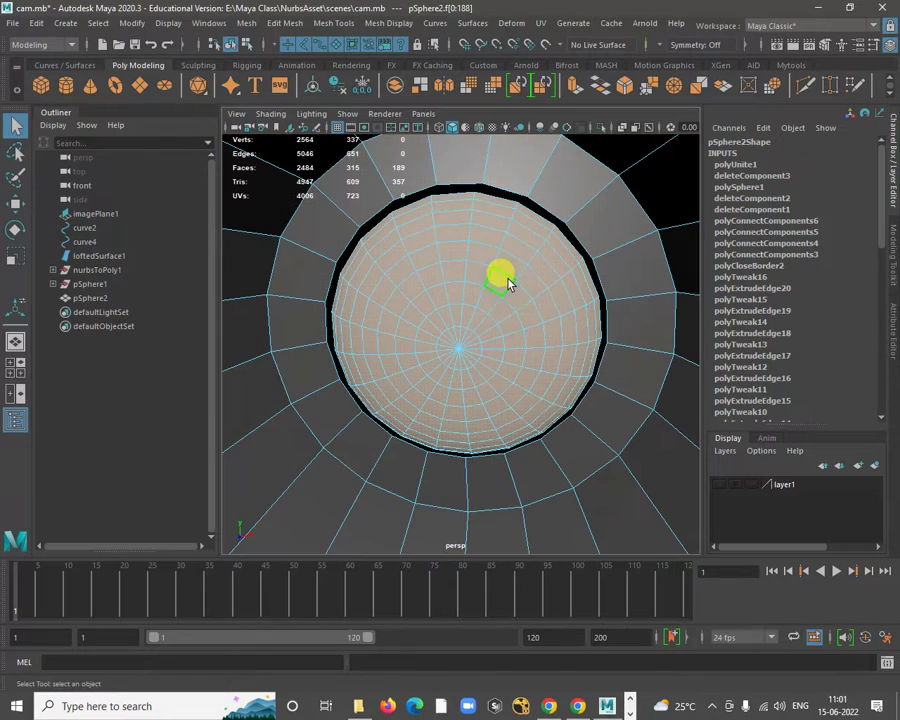
{"action": "key", "text": "e"}
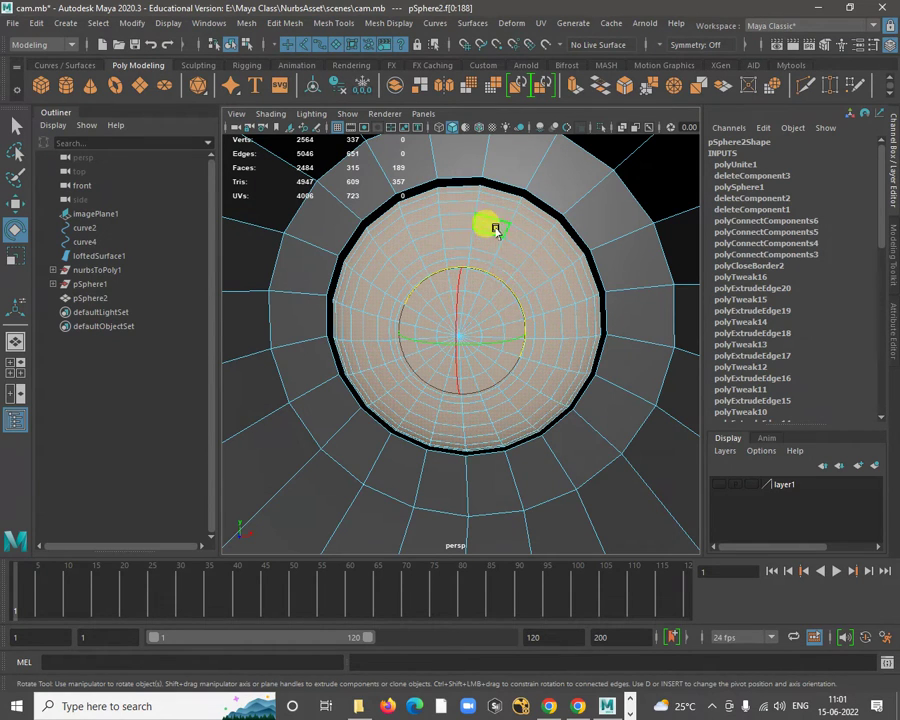
{"action": "key", "text": "w"}
Bridge the dome's border edges to the barrel's inner rim and return to object mode.
{"action": "right_click_drag", "start_coordinate": [500, 210], "coordinate": [496, 372]}
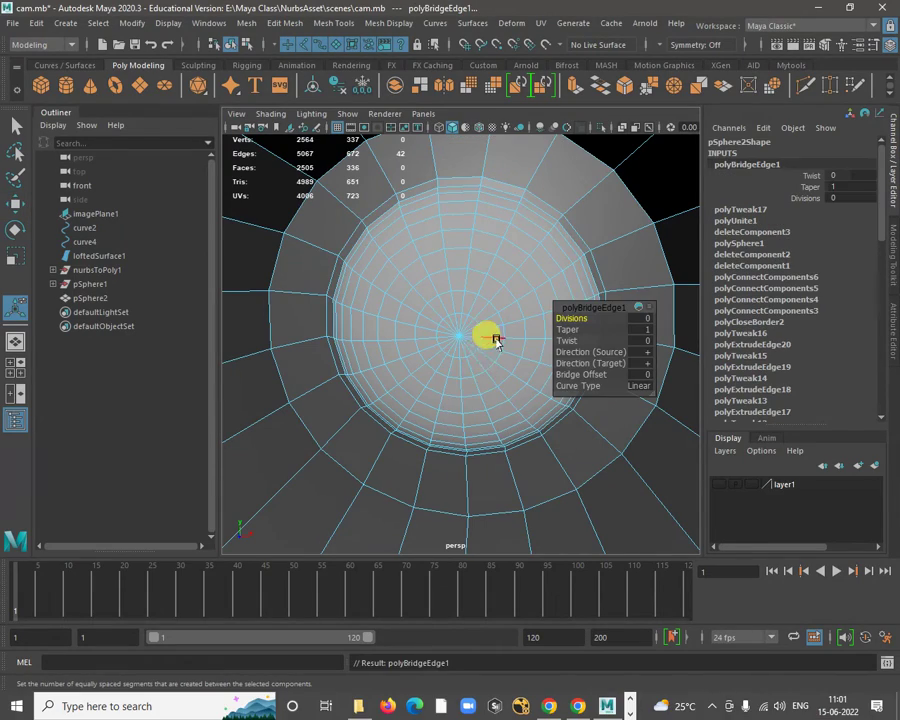
{"action": "left_click_drag", "start_coordinate": [488, 333], "coordinate": [478, 285], "text": "alt"}
{"action": "right_click_drag", "start_coordinate": [478, 285], "coordinate": [522, 255]}
Assign the existing blinn1 material to the combined lens mesh.
{"action": "left_click_drag", "start_coordinate": [628, 472], "coordinate": [460, 331], "text": "alt"}
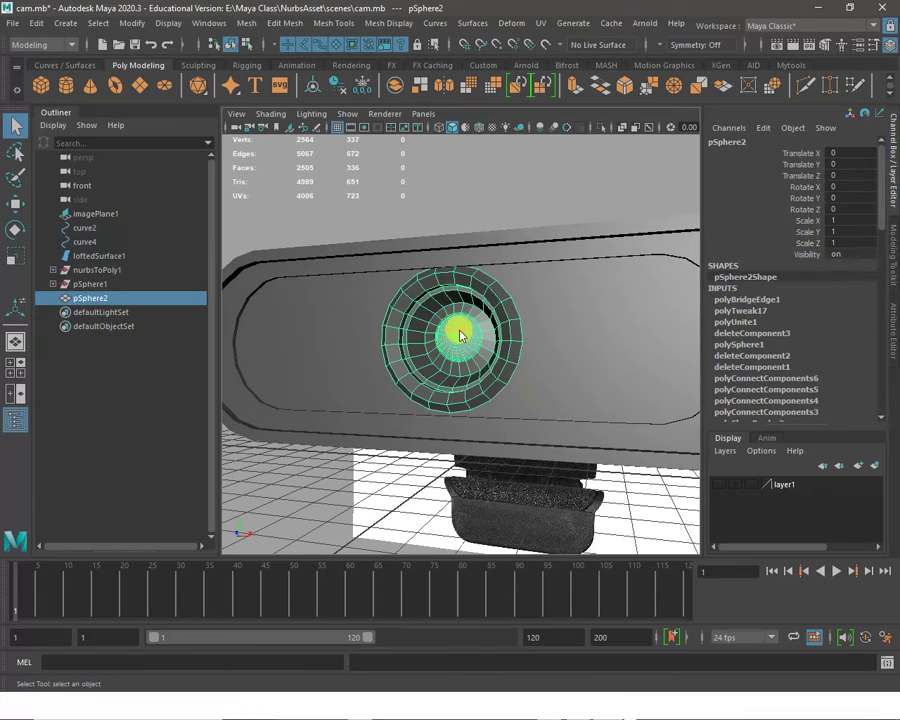
{"action": "right_click_drag", "start_coordinate": [459, 322], "coordinate": [580, 597]}
{"action": "right_click_drag", "start_coordinate": [544, 636], "coordinate": [583, 653]}
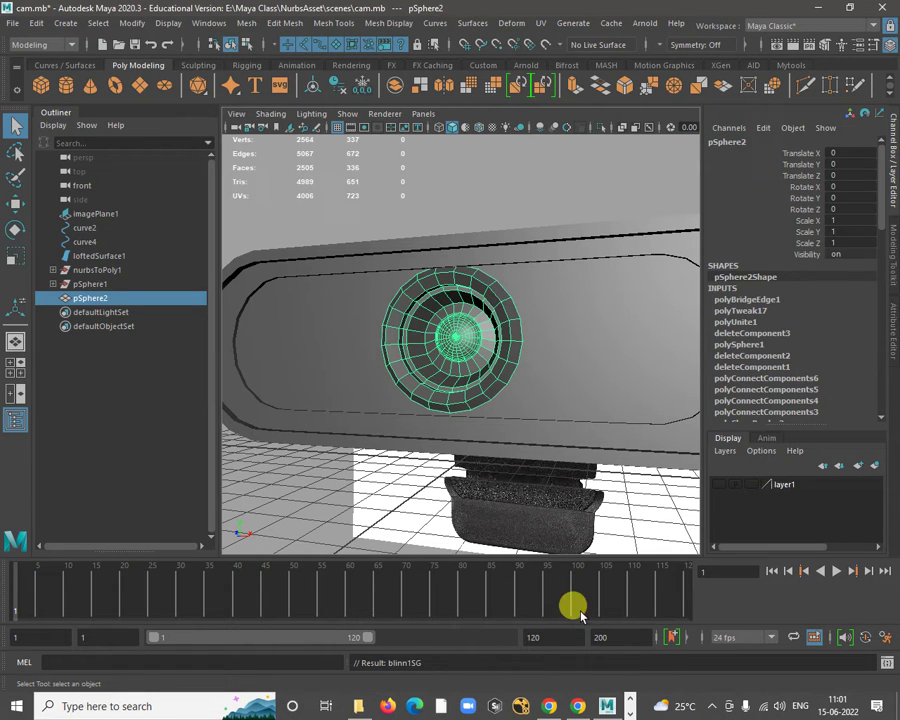
Preview the lens mesh smoothed, examine its rims and dome from several angles, and return it to unsmoothed display.
{"action": "left_click", "coordinate": [548, 505]}
{"action": "right_click_drag", "start_coordinate": [548, 505], "coordinate": [508, 497], "text": "alt"}
{"action": "left_click_drag", "start_coordinate": [508, 497], "coordinate": [569, 499], "text": "alt"}
{"action": "left_click", "coordinate": [488, 373]}
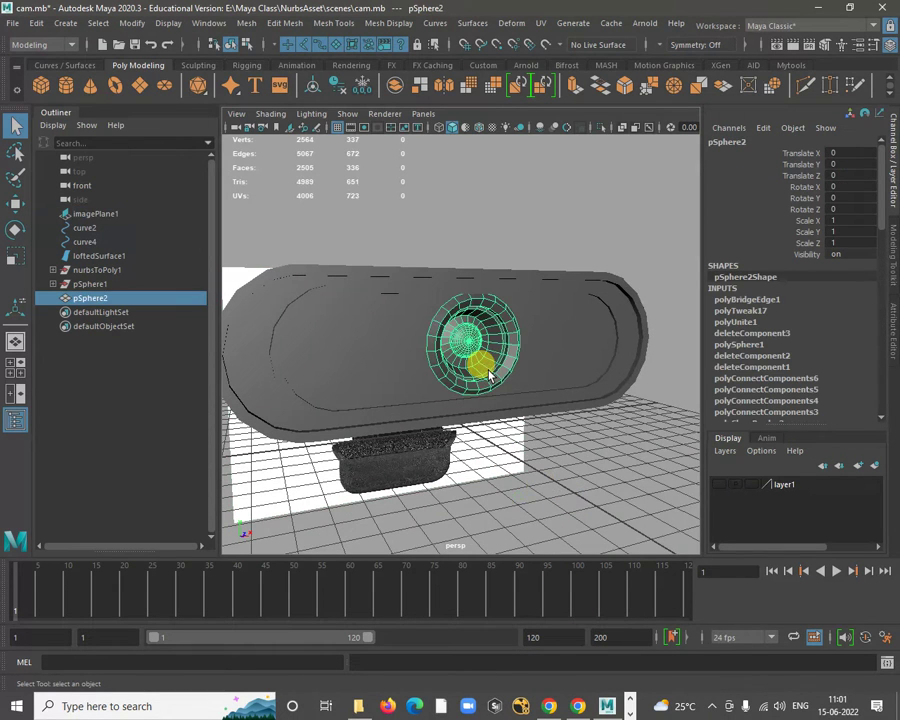
{"action": "left_click", "coordinate": [598, 482]}
{"action": "left_click_drag", "start_coordinate": [598, 482], "coordinate": [577, 482], "text": "alt"}
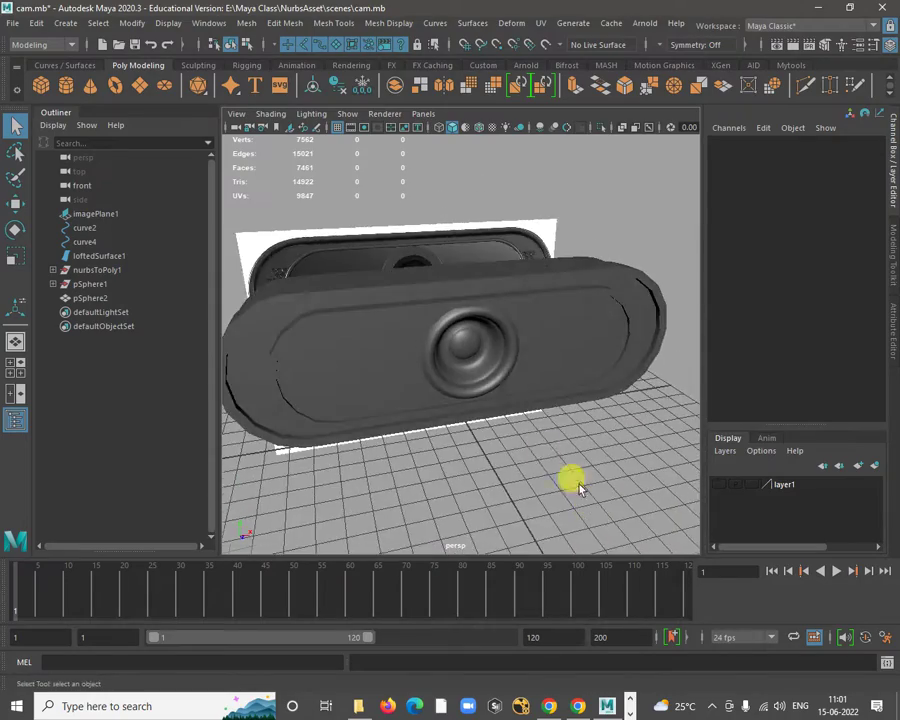
{"action": "right_click_drag", "start_coordinate": [577, 482], "coordinate": [560, 462], "text": "alt"}
{"action": "left_click_drag", "start_coordinate": [560, 462], "coordinate": [505, 338], "text": "alt"}
{"action": "left_click", "coordinate": [505, 338]}
{"action": "right_click_drag", "start_coordinate": [478, 307], "coordinate": [506, 452], "text": "alt"}
{"action": "left_click_drag", "start_coordinate": [506, 452], "coordinate": [456, 341], "text": "alt"}
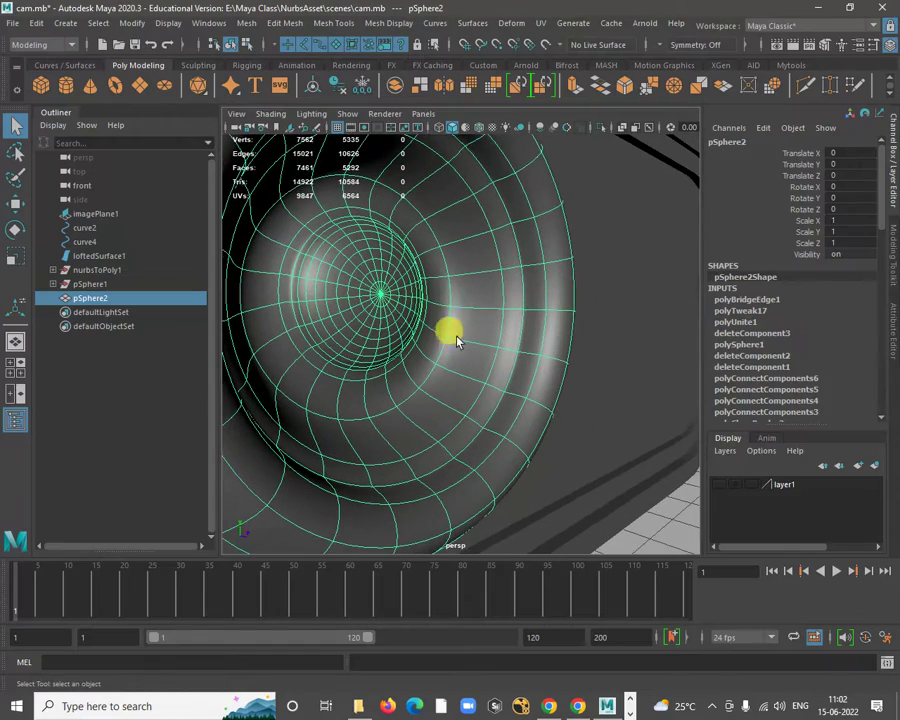
{"action": "key", "text": "1"}
{"action": "right_click_drag", "start_coordinate": [470, 283], "coordinate": [466, 323], "text": "alt"}
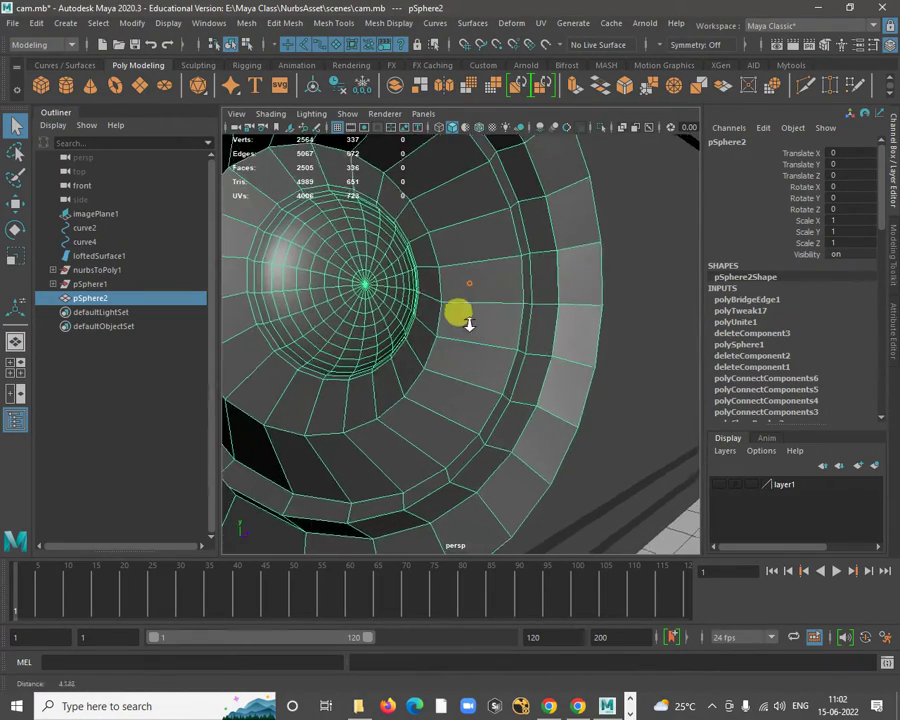
{"action": "left_click_drag", "start_coordinate": [474, 348], "coordinate": [460, 313], "text": "alt"}
{"action": "right_click_drag", "start_coordinate": [460, 313], "coordinate": [422, 254], "text": "alt"}
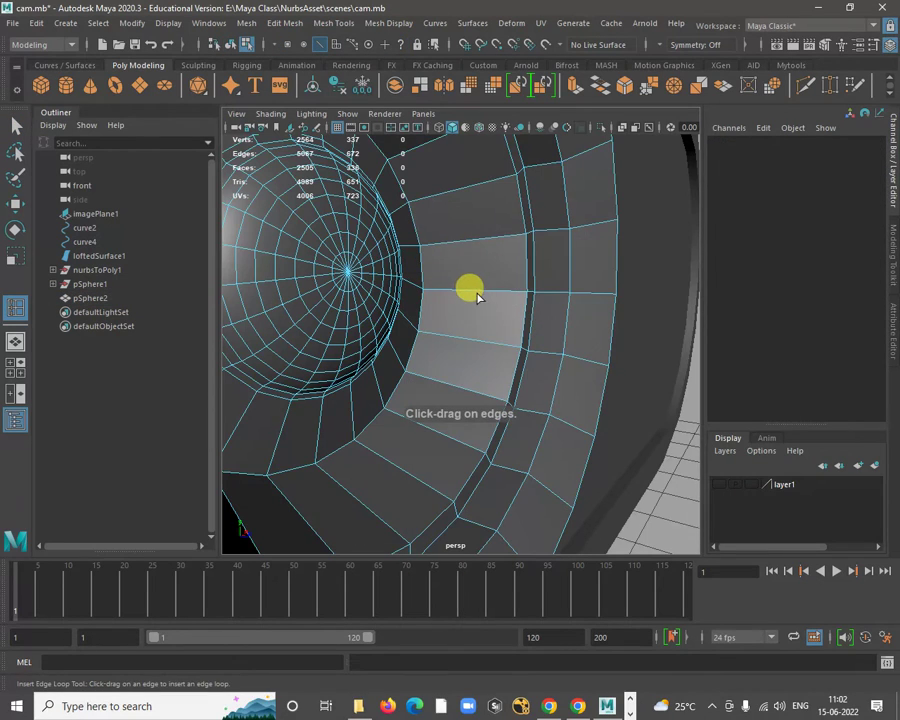
{"action": "left_click_drag", "start_coordinate": [477, 296], "coordinate": [466, 227], "text": "alt"}
{"action": "right_click_drag", "start_coordinate": [466, 227], "coordinate": [540, 203]}
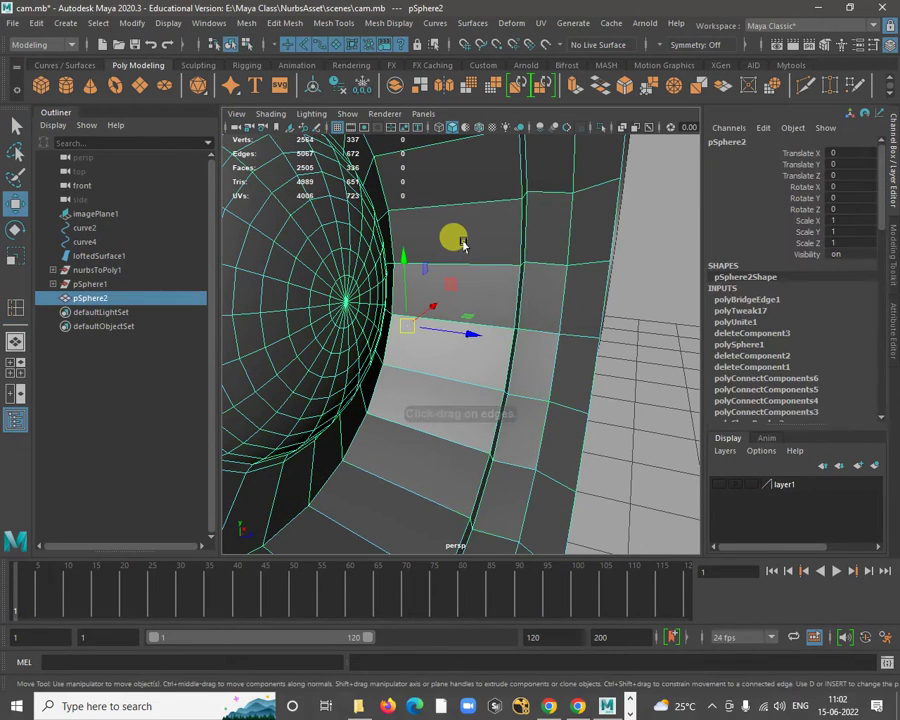
Insert 10 evenly spaced edge loops around the barrel's inner wall using the Insert Edge Loop tool's Multiple edge loops option.
{"action": "right_click_drag", "start_coordinate": [485, 222], "coordinate": [447, 244], "text": "shift"}
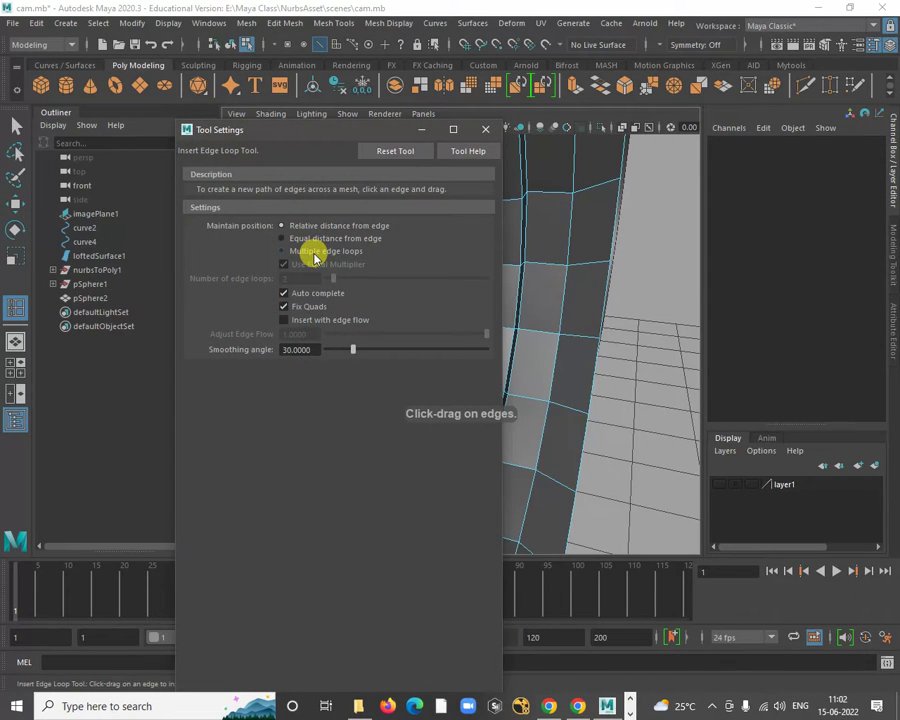
{"action": "left_click", "coordinate": [313, 250]}
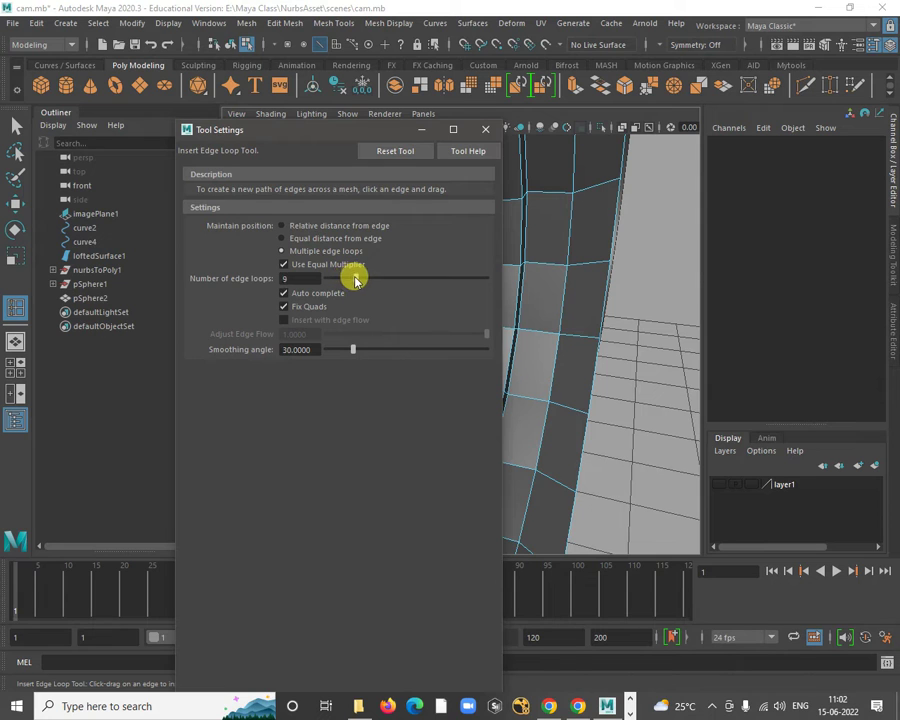
{"action": "left_click", "coordinate": [485, 130]}
{"action": "left_click_drag", "start_coordinate": [458, 196], "coordinate": [466, 204]}
{"action": "right_click_drag", "start_coordinate": [466, 206], "coordinate": [474, 241], "text": "alt"}
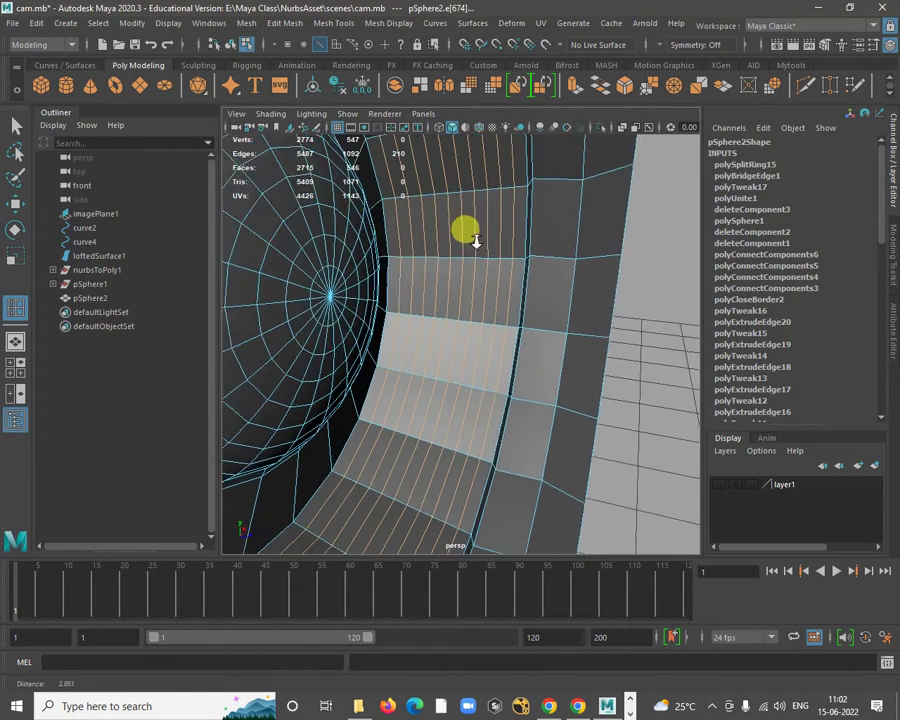
{"action": "mouse_move", "coordinate": [474, 241]}
{"action": "left_mouse_down", "text": "alt"}
{"action": "mouse_move", "coordinate": [482, 255]}
{"action": "mouse_move", "coordinate": [472, 263]}
{"action": "left_mouse_up", "text": "alt"}
Select every other ring of faces around the barrel's inner wall, from the outer rim inward to the dome.
{"action": "key", "text": "w"}
{"action": "right_click_drag", "start_coordinate": [530, 208], "coordinate": [532, 255]}
{"action": "left_click", "coordinate": [527, 230]}
{"action": "double_click", "coordinate": [523, 270]}
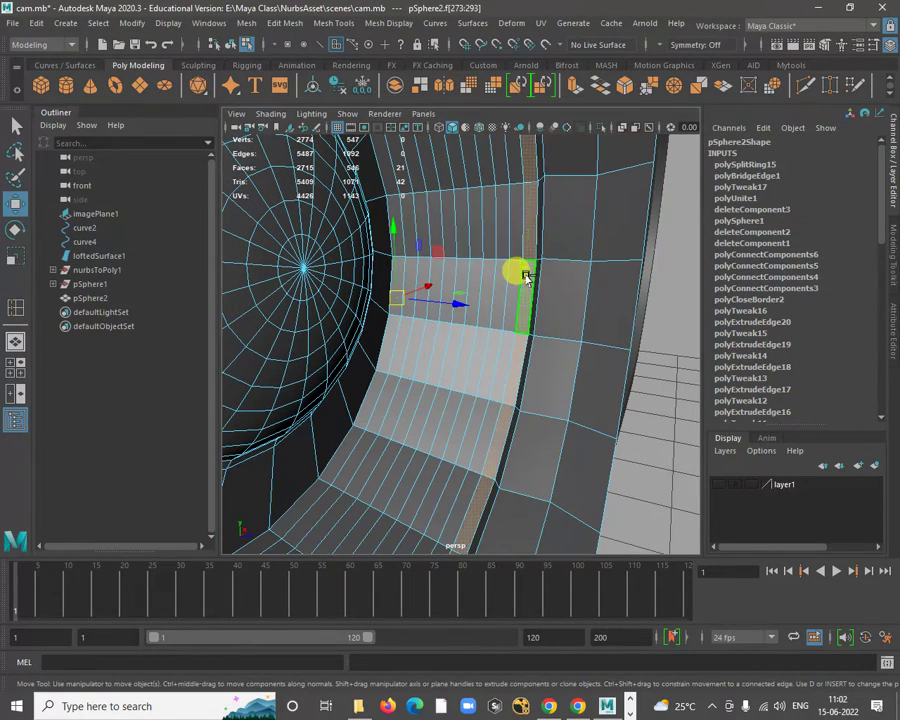
{"action": "double_click", "coordinate": [501, 279], "text": "shift"}
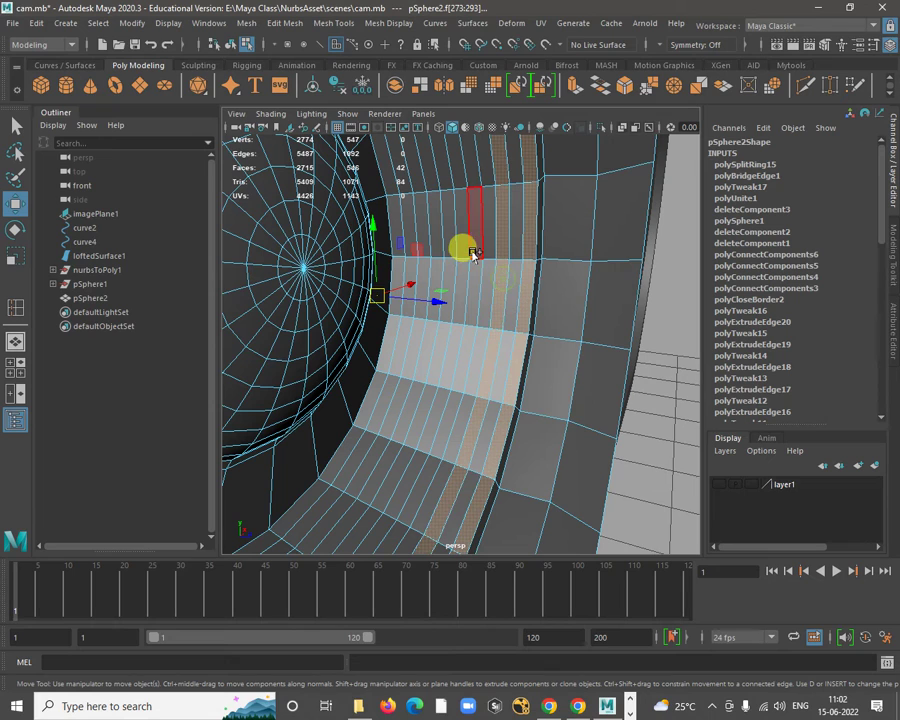
{"action": "mouse_move", "coordinate": [474, 252]}
{"action": "left_mouse_down"}
{"action": "mouse_move", "coordinate": [466, 280]}
{"action": "mouse_move", "coordinate": [446, 257]}
{"action": "mouse_move", "coordinate": [450, 271]}
{"action": "mouse_move", "coordinate": [402, 278]}
{"action": "mouse_move", "coordinate": [398, 236]}
{"action": "mouse_move", "coordinate": [401, 265]}
{"action": "left_mouse_up"}
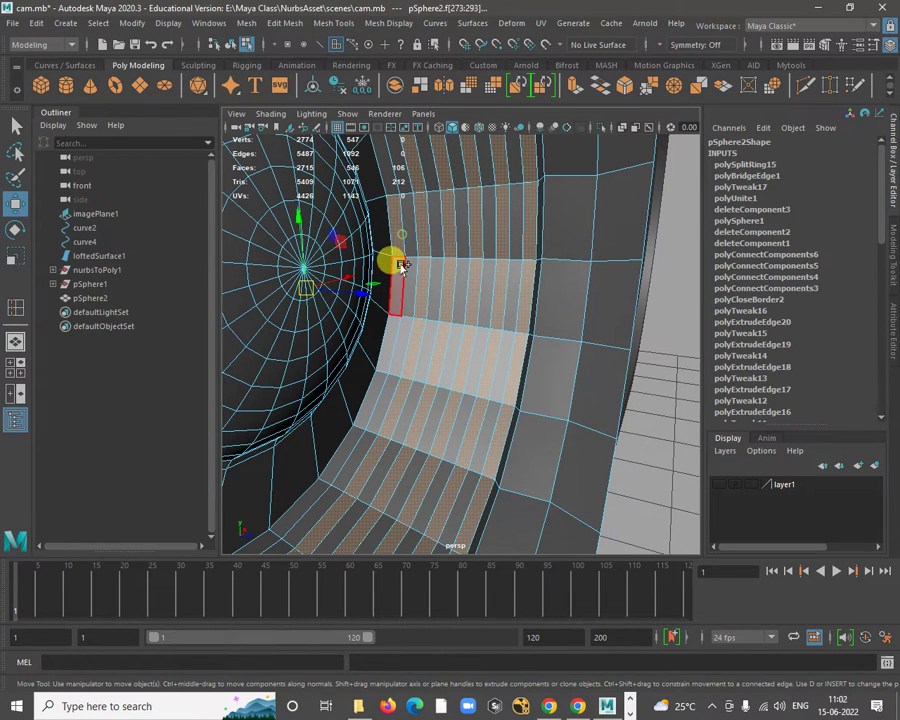
{"action": "double_click", "coordinate": [397, 270], "text": "shift"}
{"action": "left_click_drag", "start_coordinate": [418, 342], "coordinate": [441, 349], "text": "alt"}
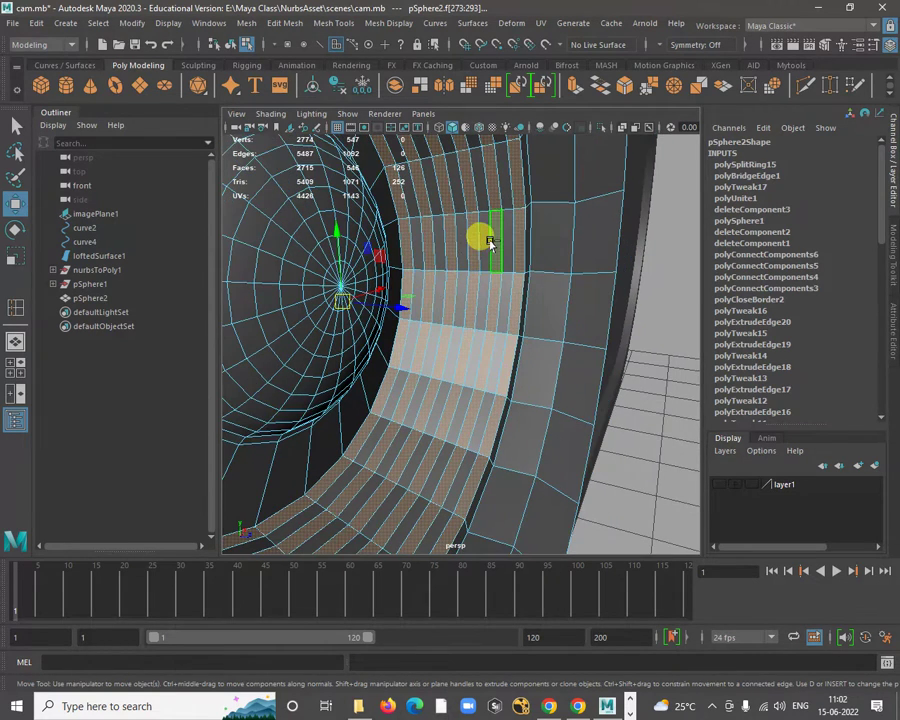
Extrude the selected face rings with a Local Translate Z of about 0.04, and extrude them a second time slightly further.
{"action": "right_click", "coordinate": [494, 244], "text": "shift"}
{"action": "right_click_drag", "start_coordinate": [496, 281], "coordinate": [496, 282], "text": "shift"}
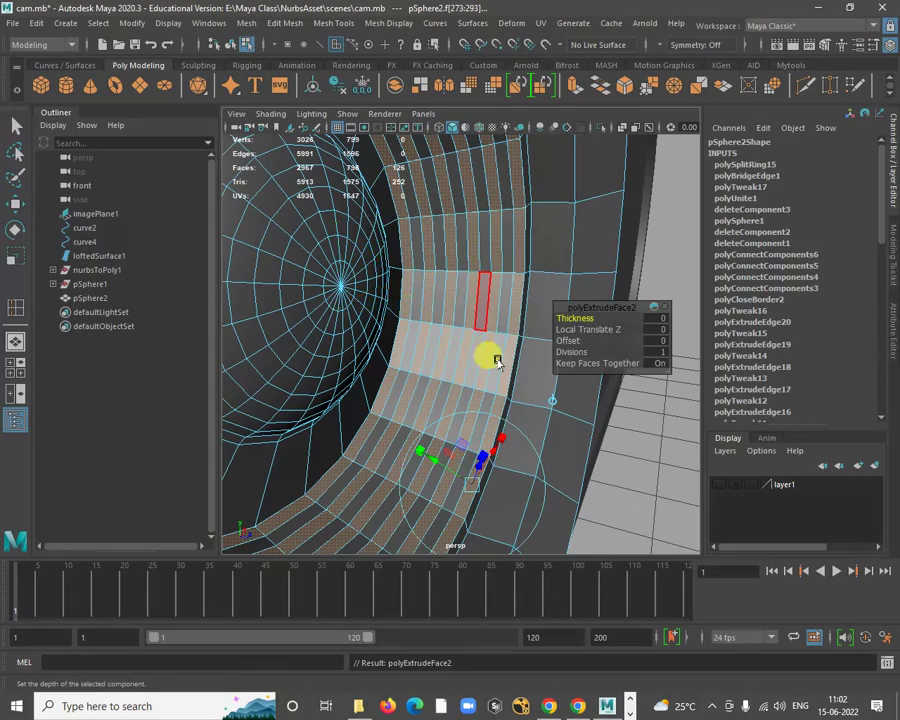
{"action": "right_click_drag", "start_coordinate": [489, 357], "coordinate": [478, 350], "text": "alt"}
{"action": "middle_click_drag", "start_coordinate": [478, 350], "coordinate": [490, 264], "text": "alt"}
{"action": "right_click_drag", "start_coordinate": [490, 264], "coordinate": [488, 332], "text": "alt"}
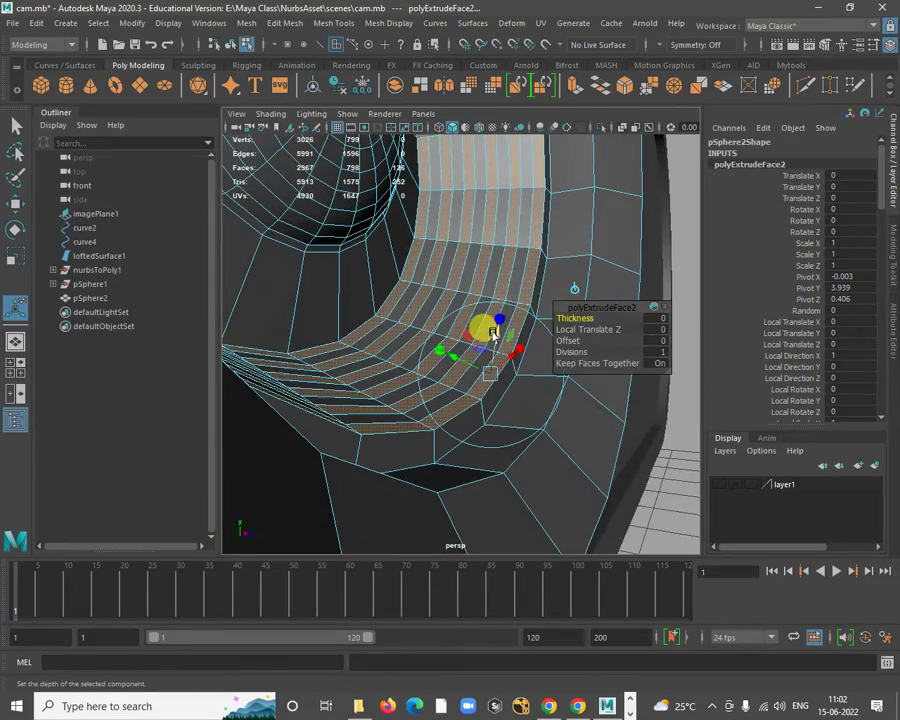
{"action": "left_click_drag", "start_coordinate": [488, 332], "coordinate": [466, 335]}
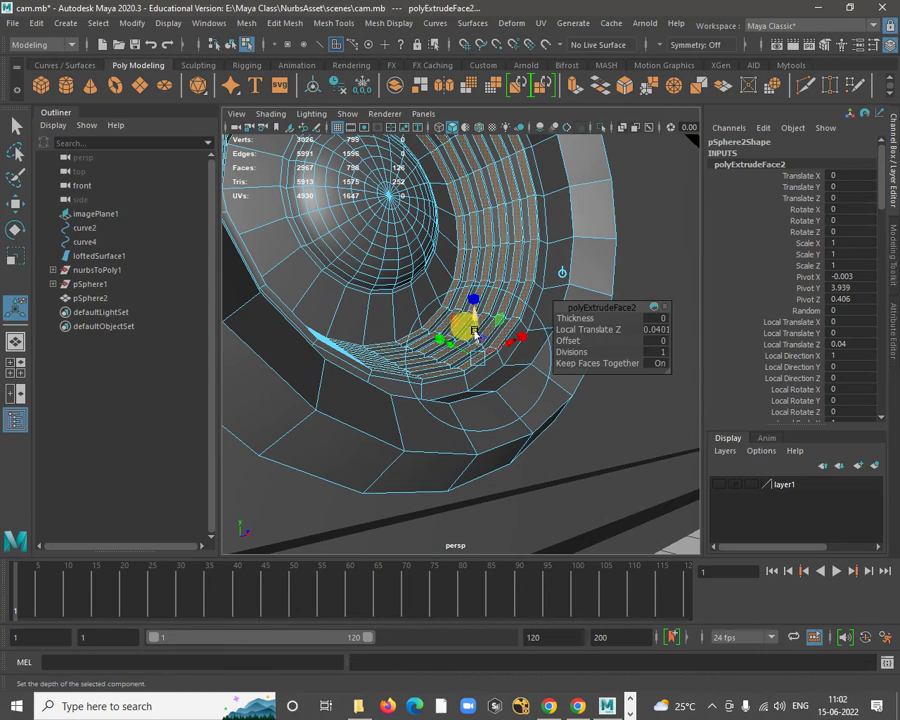
{"action": "key", "text": "ctrl+e"}
{"action": "left_click_drag", "start_coordinate": [475, 320], "coordinate": [474, 317]}
Preview the lens mesh smoothed in object mode, examine the barrel's ridges up close, and return it to unsmoothed display.
{"action": "right_click_drag", "start_coordinate": [506, 287], "coordinate": [486, 251], "text": "alt"}
{"action": "right_click_drag", "start_coordinate": [521, 196], "coordinate": [548, 172]}
{"action": "key", "text": "3"}
{"action": "scroll", "coordinate": [497, 260], "scroll_direction": "down", "scroll_amount": 5}
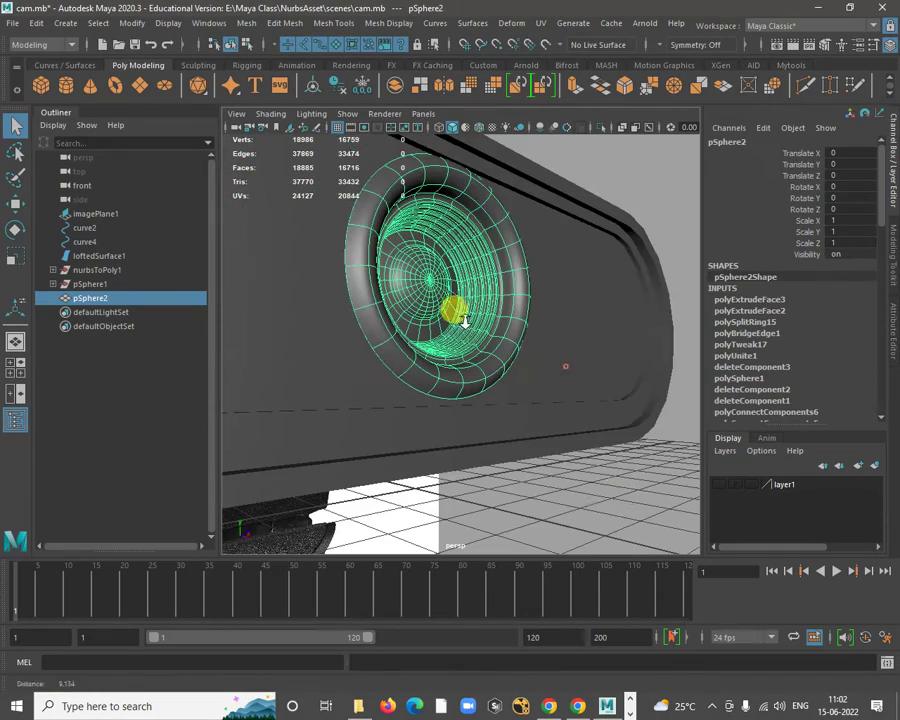
{"action": "left_click", "coordinate": [613, 488]}
{"action": "left_click_drag", "start_coordinate": [583, 396], "coordinate": [440, 307], "text": "alt"}
{"action": "scroll", "coordinate": [440, 307], "scroll_direction": "up", "scroll_amount": 10}
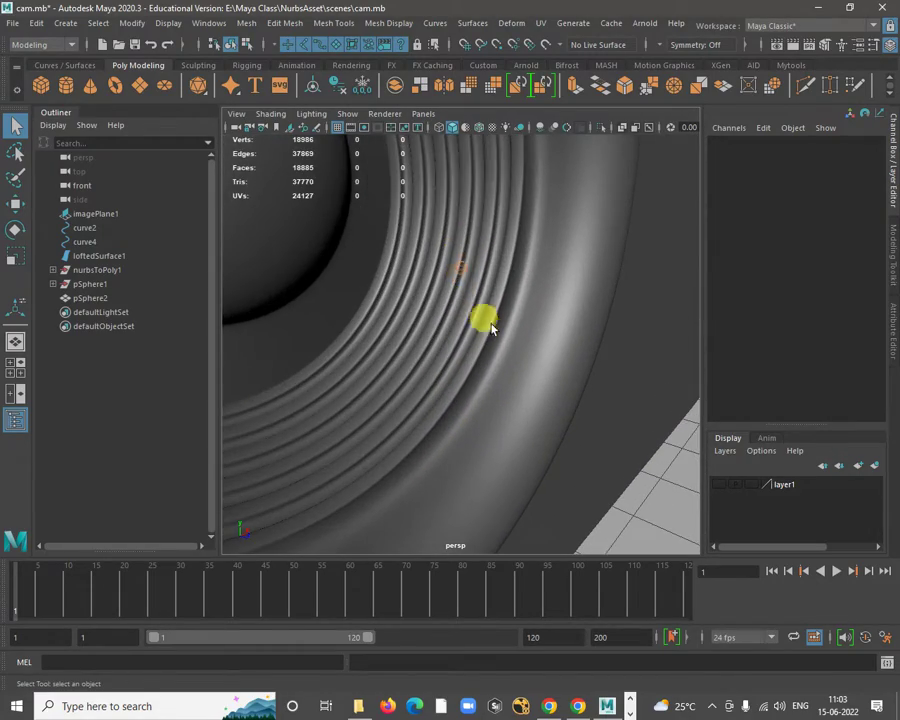
{"action": "left_click", "coordinate": [460, 246]}
{"action": "left_click_drag", "start_coordinate": [460, 246], "coordinate": [518, 307], "text": "alt"}
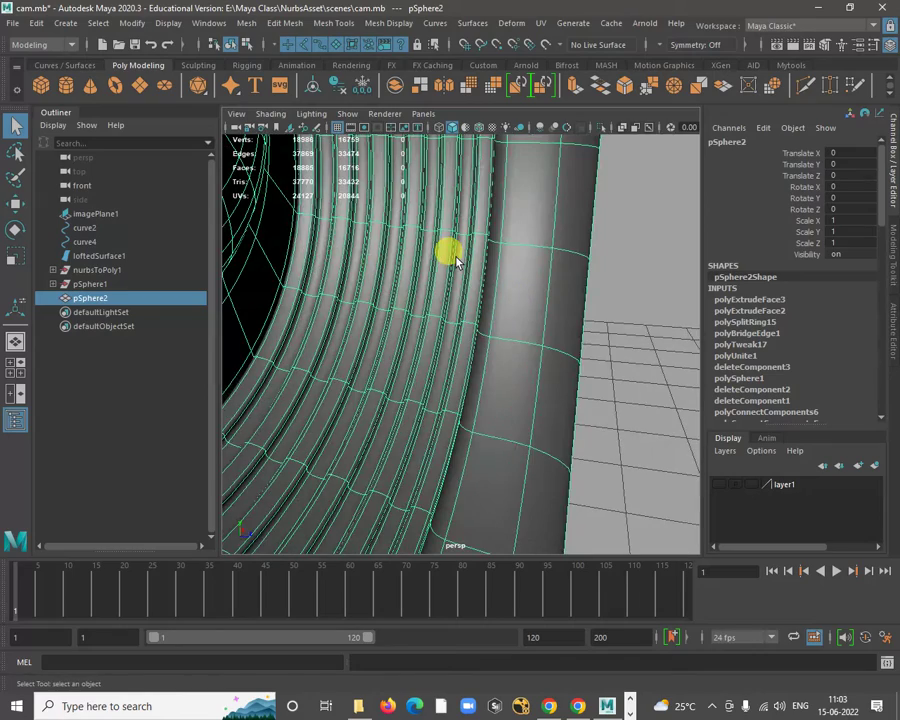
{"action": "key", "text": "1"}
{"action": "right_click_drag", "start_coordinate": [446, 227], "coordinate": [398, 240], "text": "shift"}
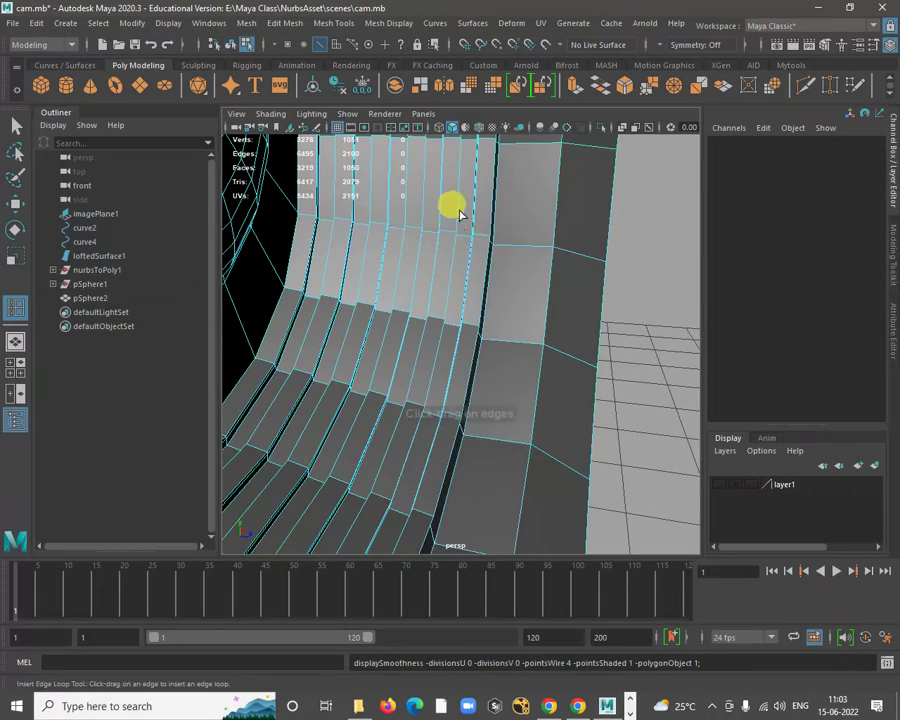
{"action": "mouse_move", "coordinate": [460, 214]}
{"action": "left_mouse_down", "text": "alt"}
{"action": "mouse_move", "coordinate": [416, 265]}
{"action": "mouse_move", "coordinate": [548, 269]}
{"action": "mouse_move", "coordinate": [510, 242]}
{"action": "mouse_move", "coordinate": [516, 213]}
{"action": "mouse_move", "coordinate": [510, 240]}
{"action": "left_mouse_up", "text": "alt"}
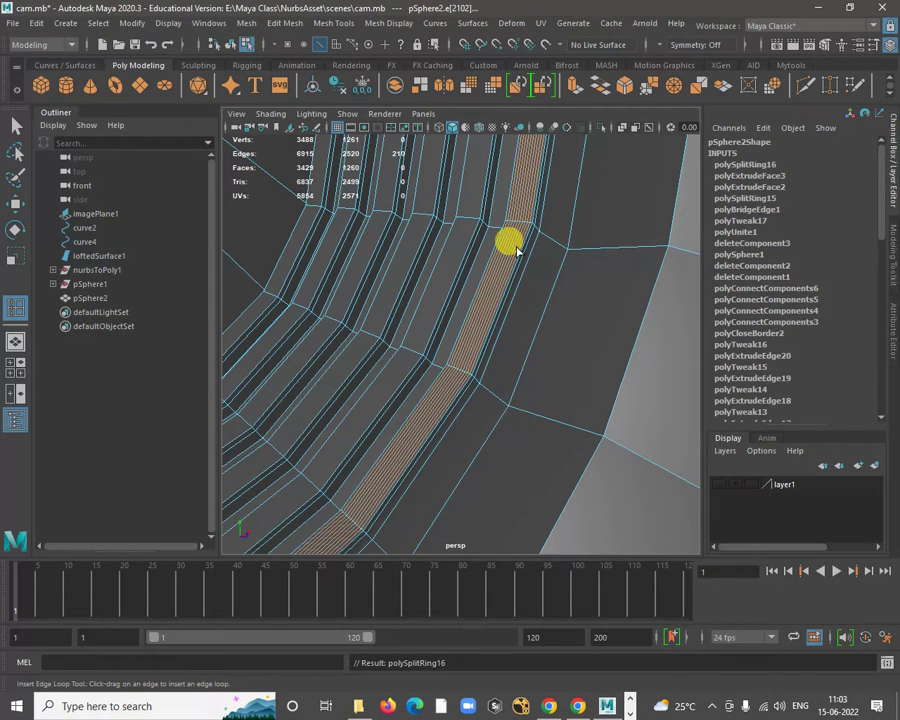
{"action": "key", "text": "ctrl+z"}
Reset the Insert Edge Loop tool to its default settings for the lens mesh.
{"action": "left_click_drag", "start_coordinate": [476, 275], "coordinate": [494, 301], "text": "alt"}
{"action": "key", "text": "w"}
{"action": "left_click", "coordinate": [466, 214]}
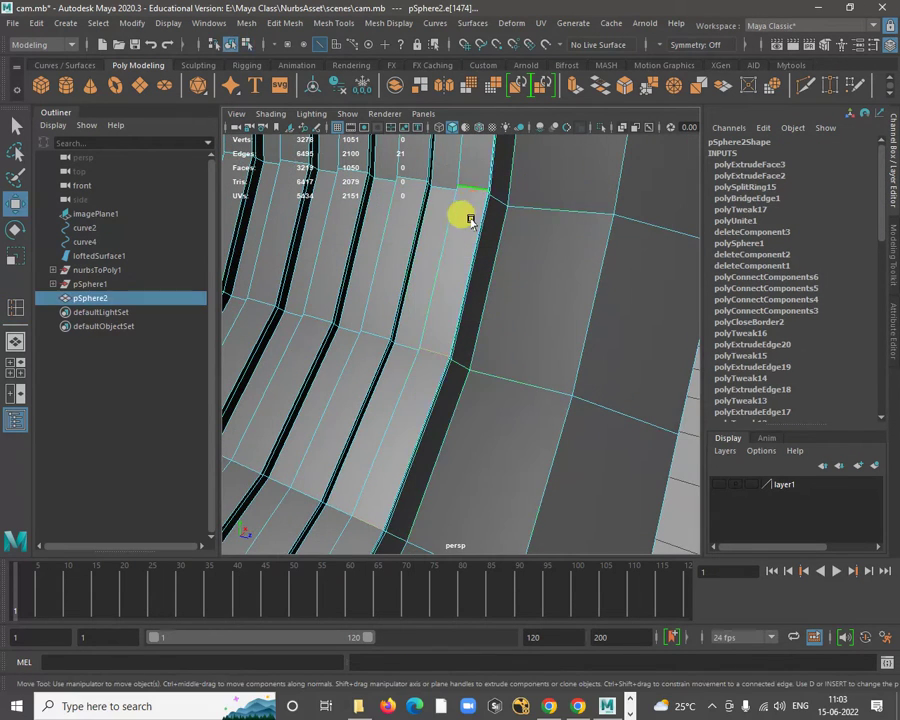
{"action": "right_click", "coordinate": [473, 194], "text": "shift"}
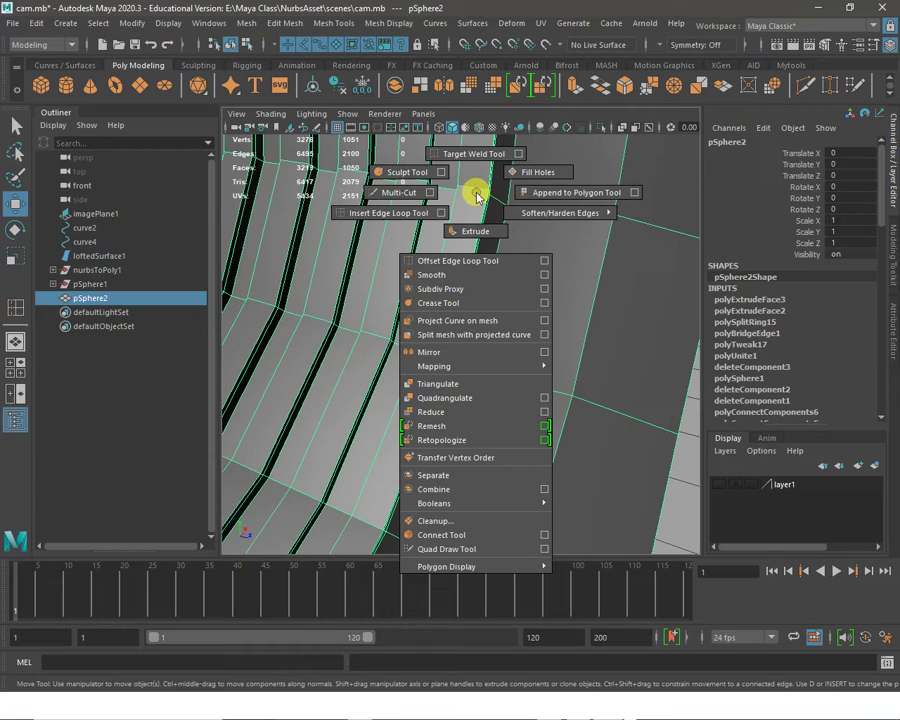
{"action": "left_click", "coordinate": [441, 213]}
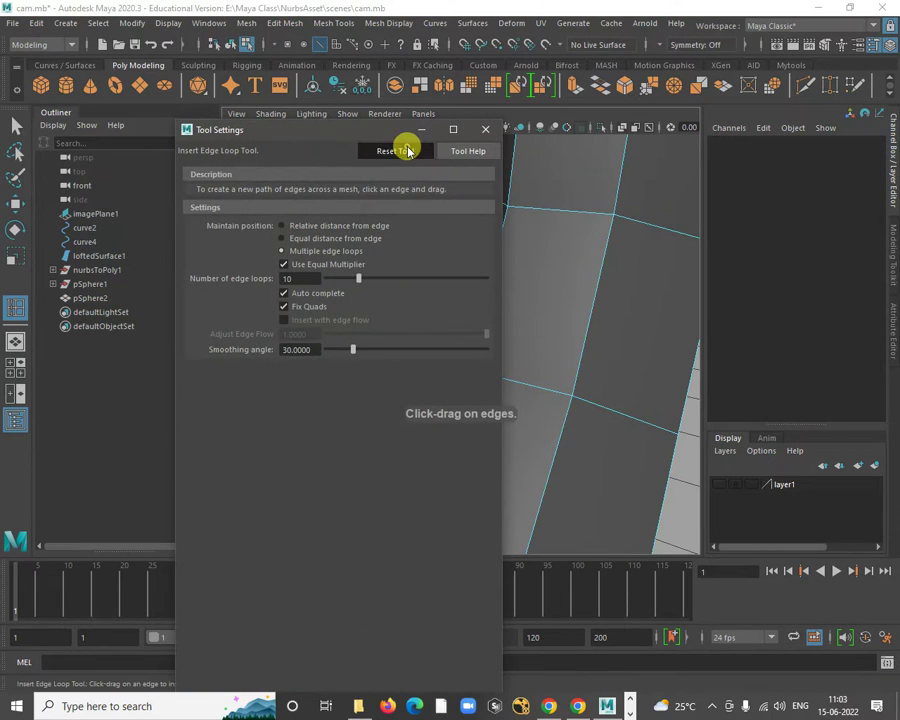
{"action": "left_click", "coordinate": [407, 151]}
{"action": "left_click", "coordinate": [485, 129]}
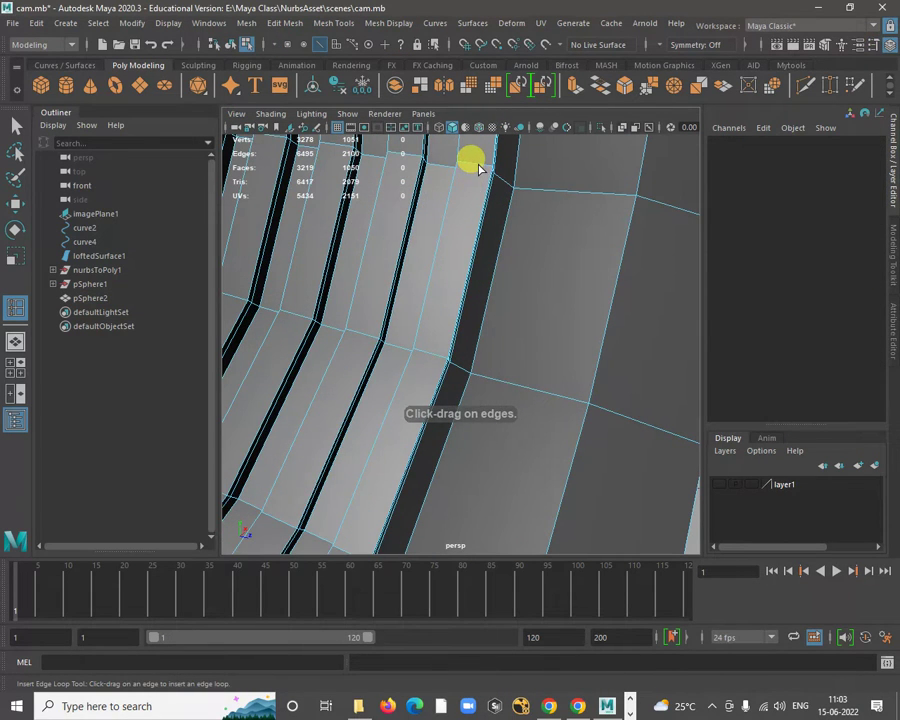
Insert single edge loops close to both borders of the three outermost ridges on the barrel's inner wall.
{"action": "left_click", "coordinate": [478, 168]}
{"action": "left_click_drag", "start_coordinate": [488, 172], "coordinate": [488, 237]}
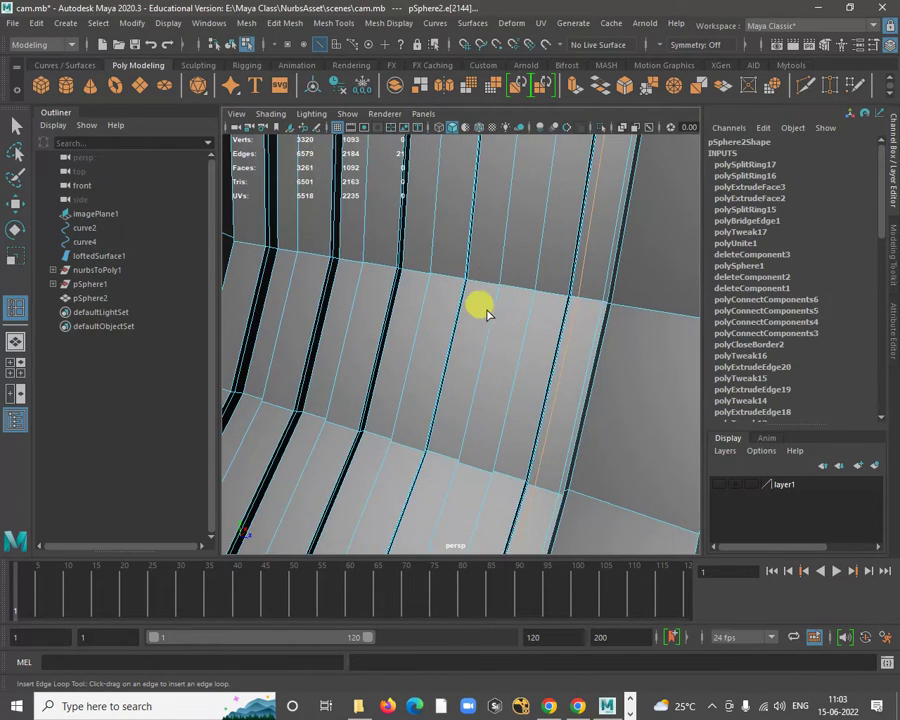
{"action": "left_click_drag", "start_coordinate": [486, 314], "coordinate": [436, 261], "text": "alt"}
{"action": "left_click", "coordinate": [492, 263]}
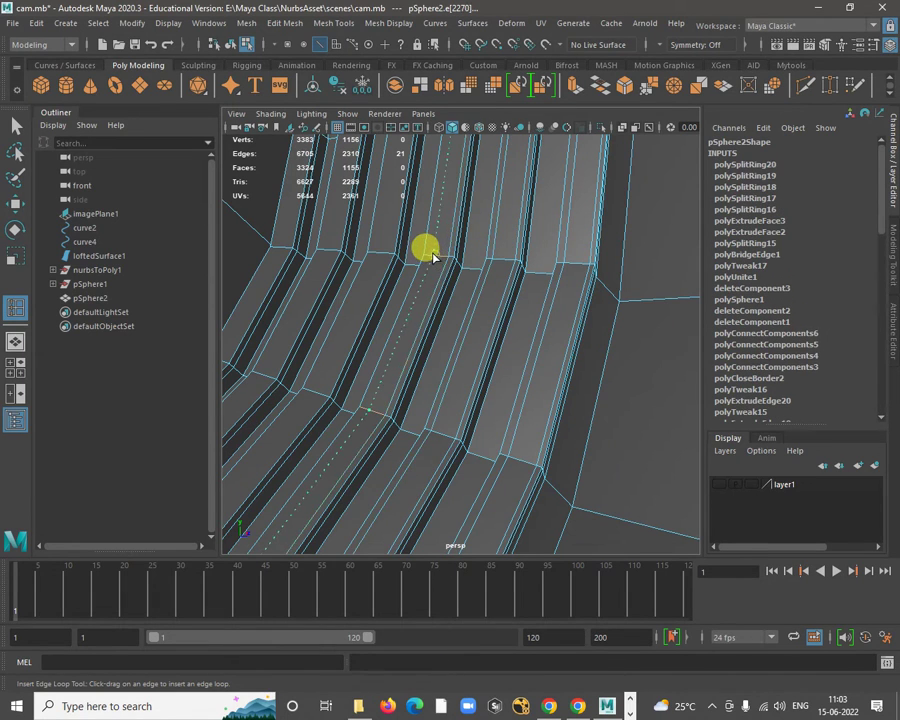
{"action": "left_click", "coordinate": [432, 258]}
Insert single edge loops close to both borders of the three innermost ridges, undoing the stray loop that cuts across the ridges.
{"action": "left_click", "coordinate": [380, 248]}
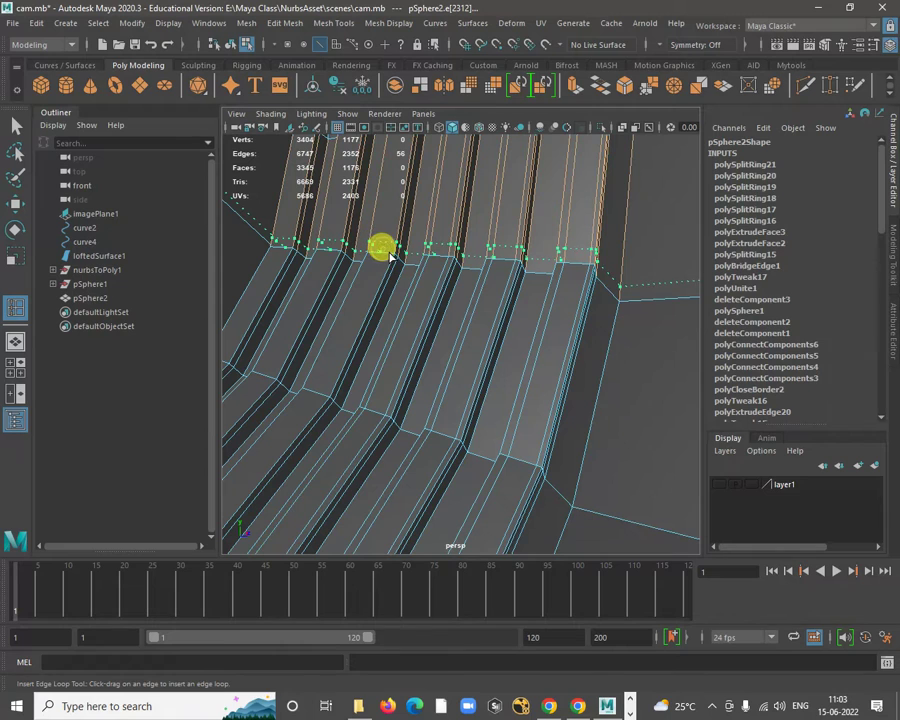
{"action": "key", "text": "ctrl+z"}
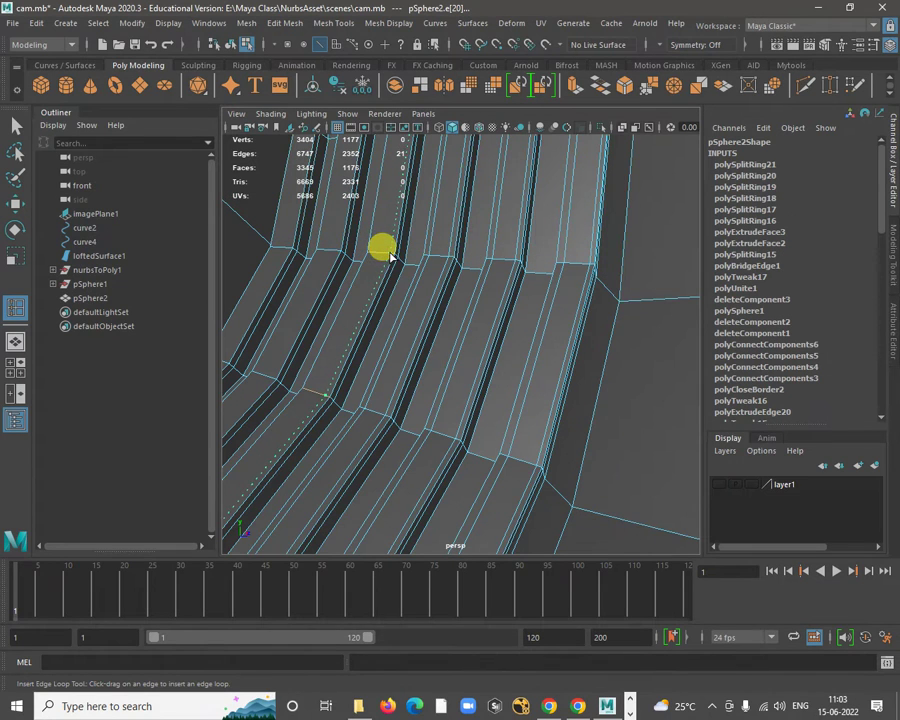
{"action": "left_click_drag", "start_coordinate": [390, 257], "coordinate": [381, 257]}
{"action": "left_click", "coordinate": [376, 258]}
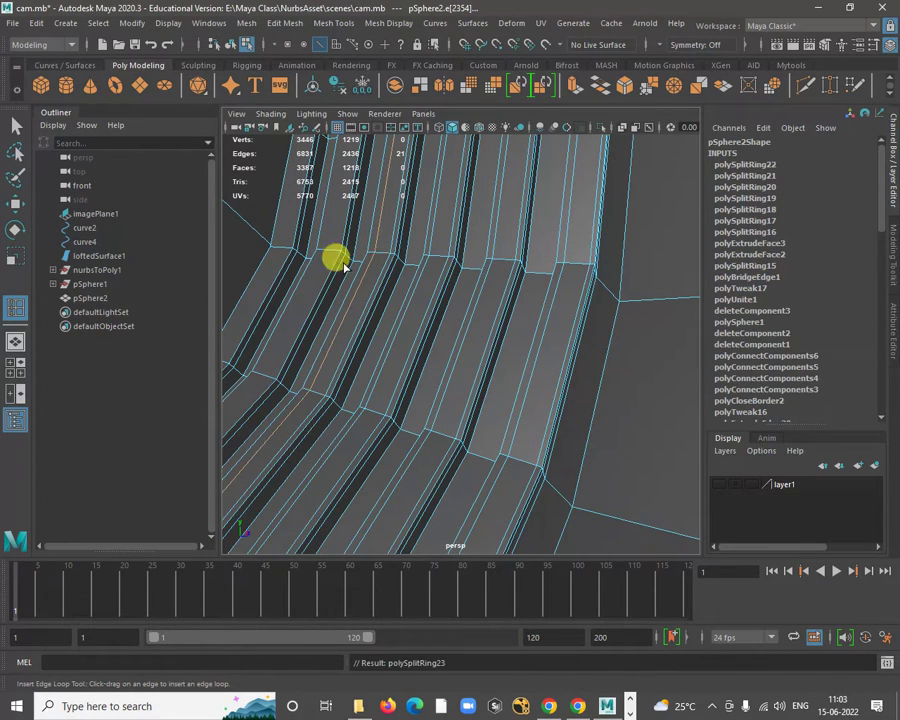
{"action": "left_click", "coordinate": [330, 252]}
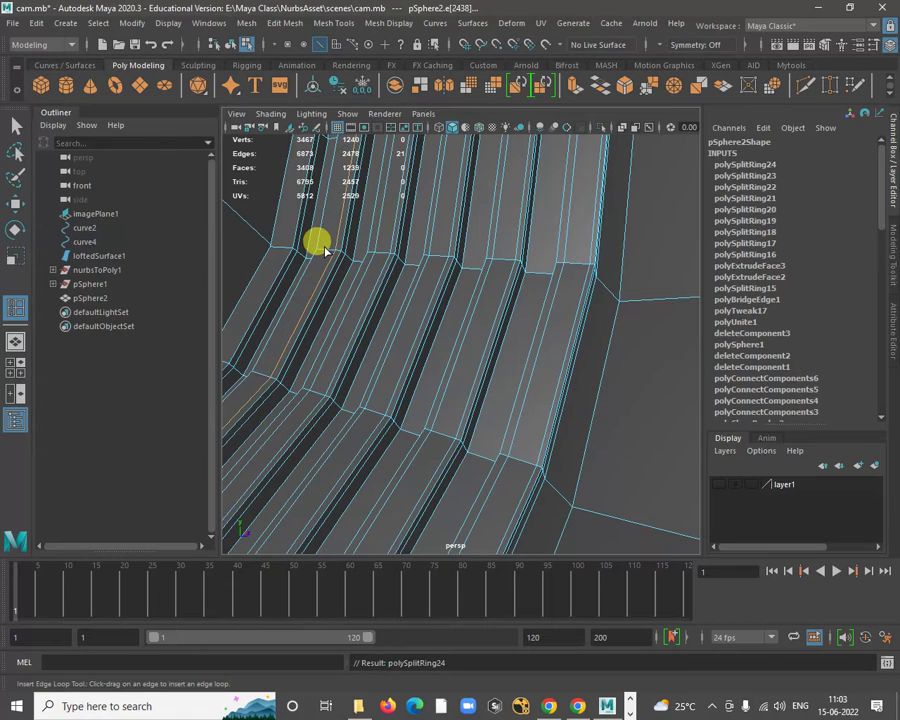
{"action": "left_click", "coordinate": [322, 250]}
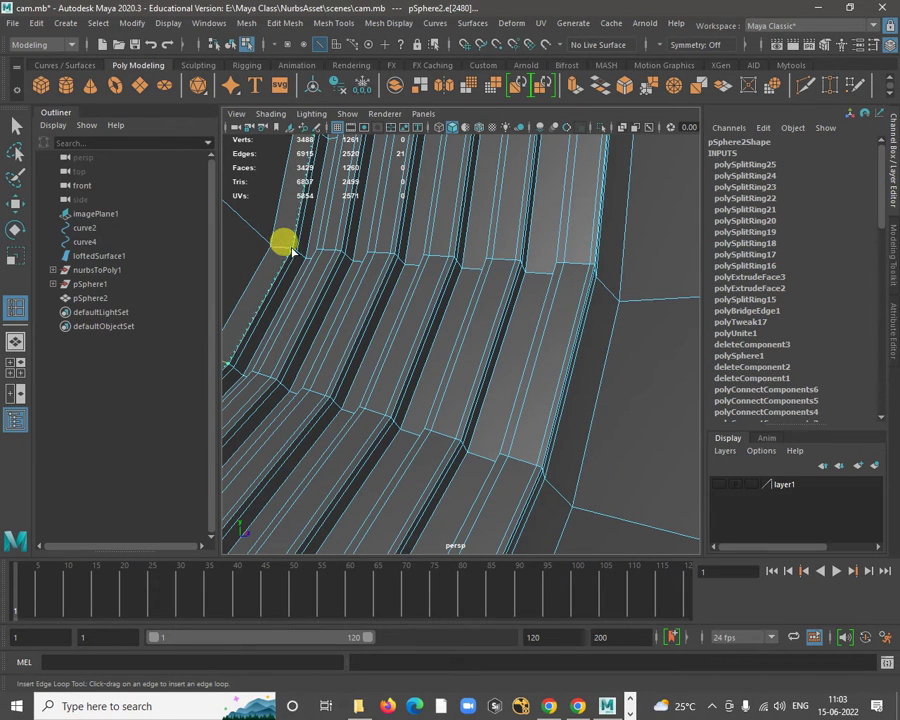
{"action": "left_click", "coordinate": [290, 252]}
{"action": "left_click", "coordinate": [276, 247]}
Return to object mode, display the lens mesh smoothed, and deselect it to view the sharpened ridges.
{"action": "right_click_drag", "start_coordinate": [424, 320], "coordinate": [358, 300], "text": "alt"}
{"action": "key", "text": "w"}
{"action": "right_click_drag", "start_coordinate": [466, 214], "coordinate": [520, 180]}
{"action": "right_click_drag", "start_coordinate": [451, 272], "coordinate": [351, 277], "text": "alt"}
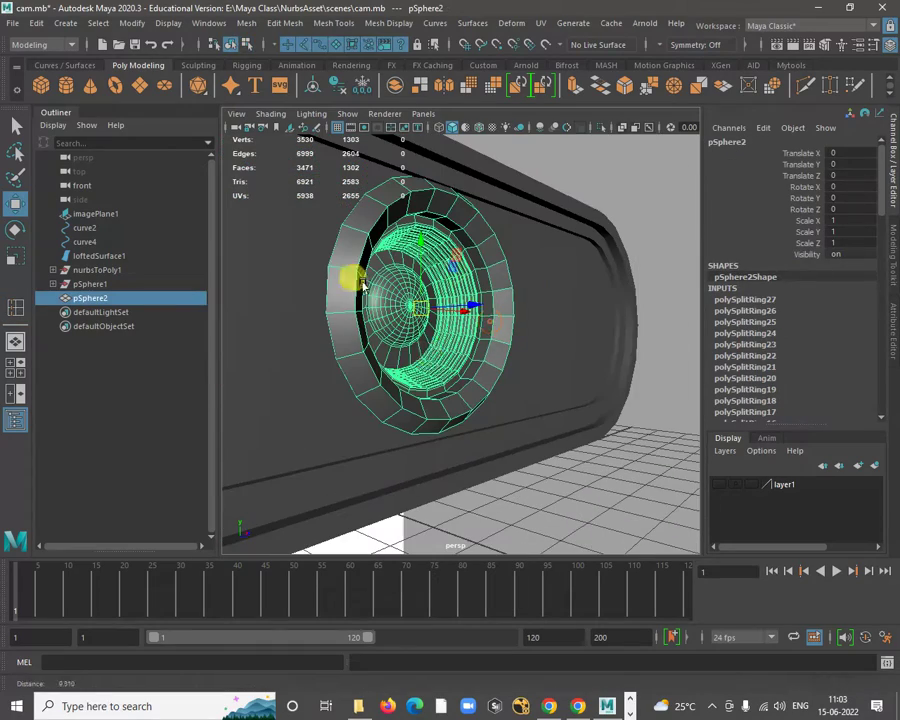
{"action": "key", "text": "3"}
{"action": "left_click", "coordinate": [622, 467]}
{"action": "left_click_drag", "start_coordinate": [622, 467], "coordinate": [468, 285], "text": "alt"}
Display the webcam's rear housing smoothed, check it in wireframe, and return to shaded display with nothing selected.
{"action": "key", "text": "space"}
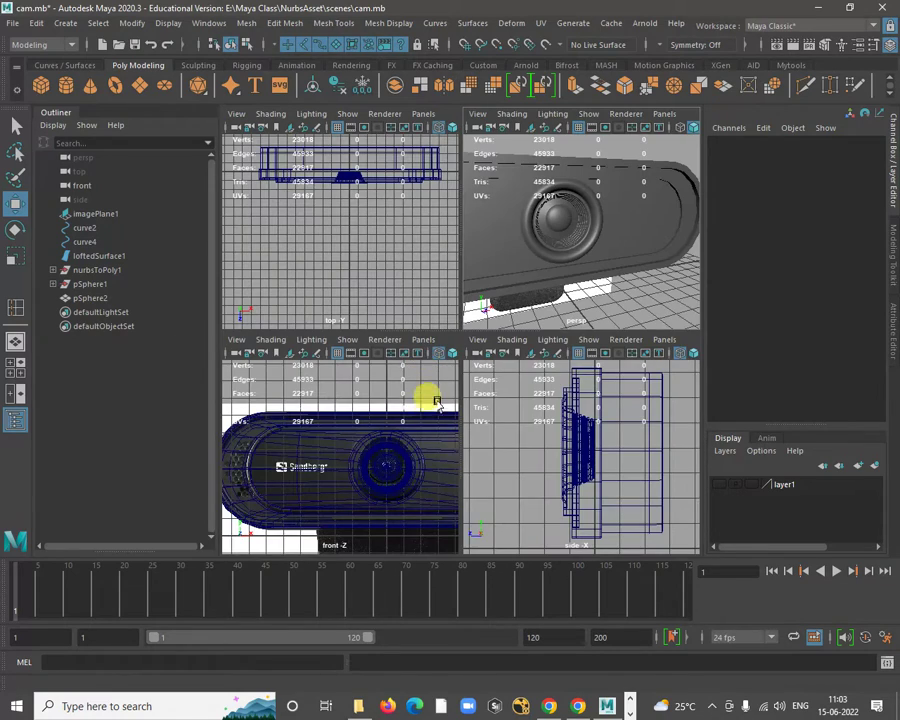
{"action": "key", "text": "space"}
{"action": "right_click_drag", "start_coordinate": [549, 240], "coordinate": [408, 261], "text": "alt"}
{"action": "left_click_drag", "start_coordinate": [408, 261], "coordinate": [426, 365], "text": "alt"}
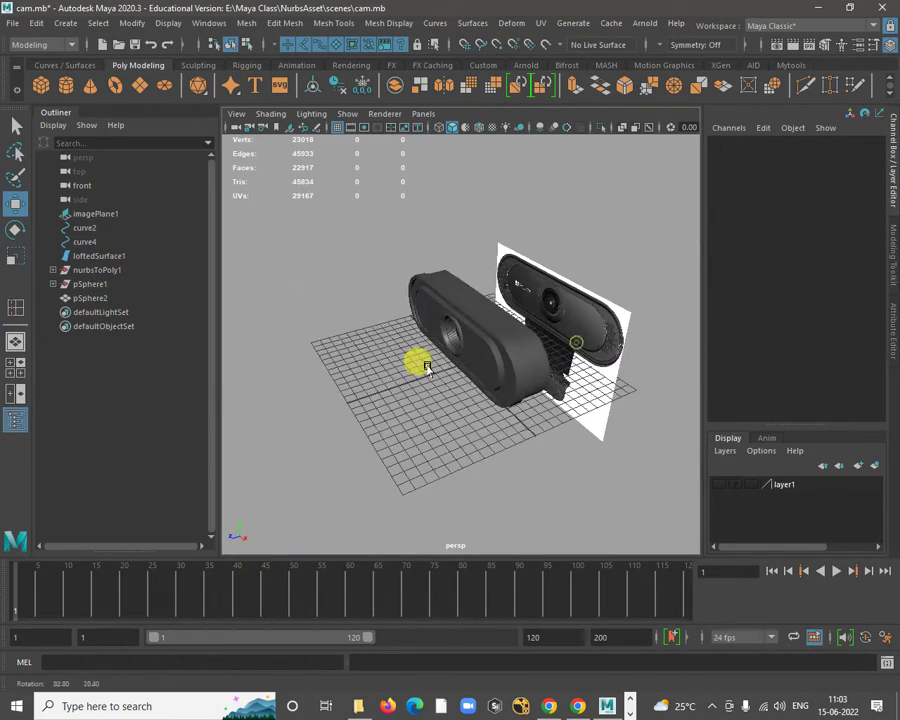
{"action": "right_click_drag", "start_coordinate": [455, 311], "coordinate": [522, 428], "text": "alt"}
{"action": "left_click", "coordinate": [610, 443]}
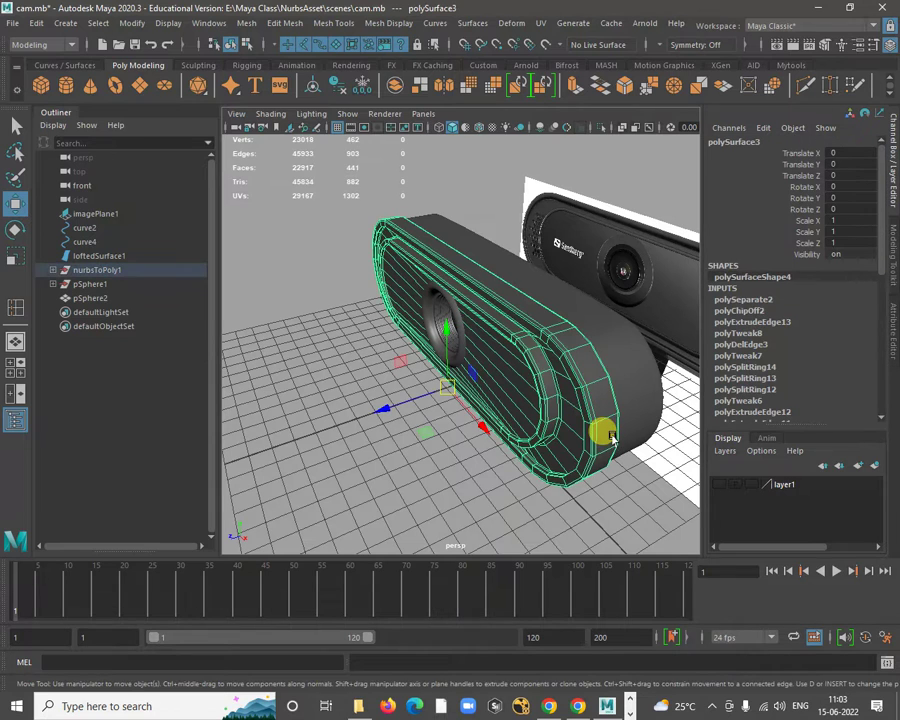
{"action": "left_click", "coordinate": [620, 405]}
{"action": "key", "text": "4"}
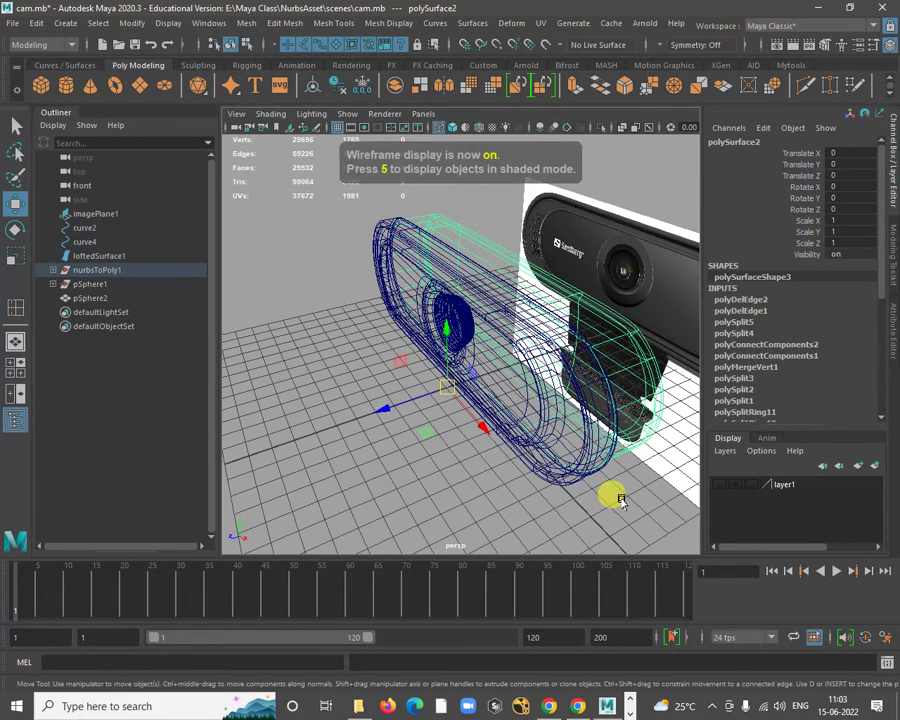
{"action": "key", "text": "3"}
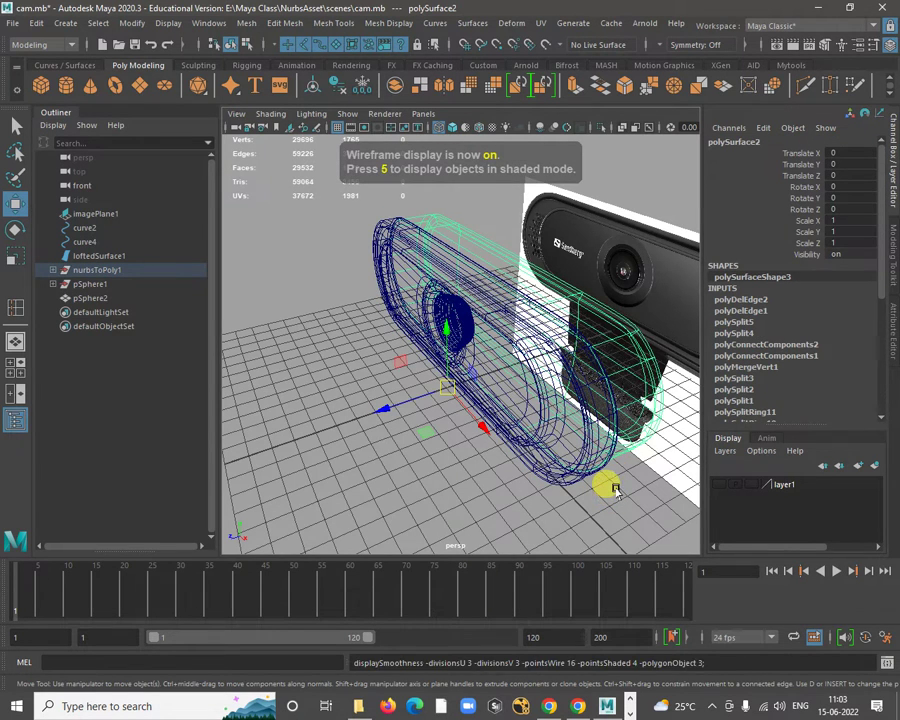
{"action": "key", "text": "5"}
{"action": "left_click", "coordinate": [582, 501]}
Examine the whole webcam model against the reference image, including the mounting stand shown below the body.
{"action": "mouse_move", "coordinate": [582, 501]}
{"action": "right_mouse_down", "text": "alt"}
{"action": "mouse_move", "coordinate": [553, 450]}
{"action": "mouse_move", "coordinate": [510, 420]}
{"action": "right_mouse_up", "text": "alt"}
{"action": "left_click_drag", "start_coordinate": [510, 420], "coordinate": [600, 440], "text": "alt"}
{"action": "right_click_drag", "start_coordinate": [555, 317], "coordinate": [610, 427], "text": "alt"}
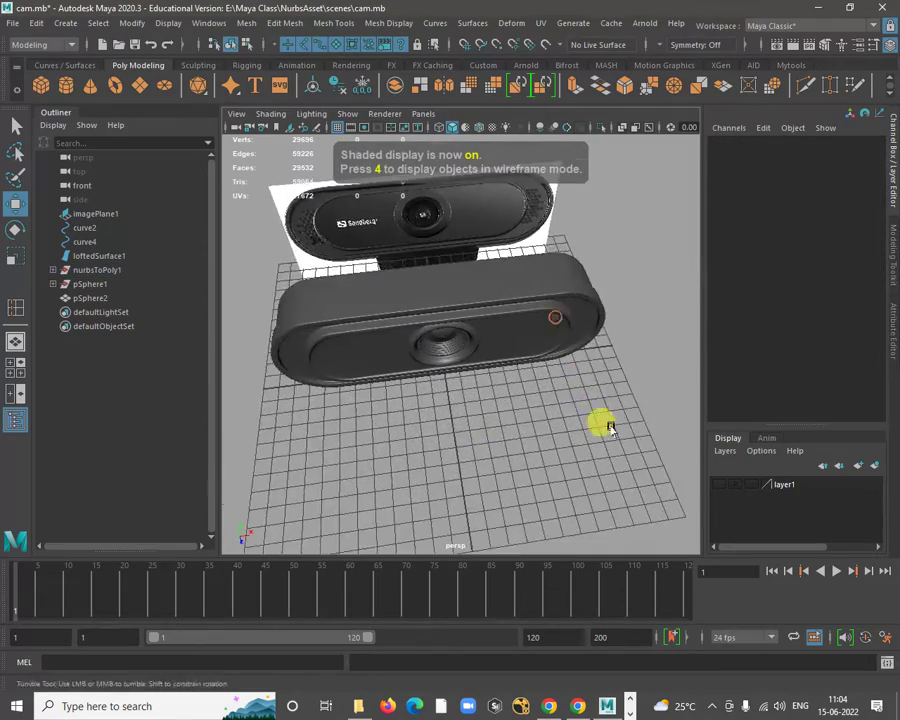
{"action": "left_click_drag", "start_coordinate": [610, 427], "coordinate": [530, 404], "text": "alt"}
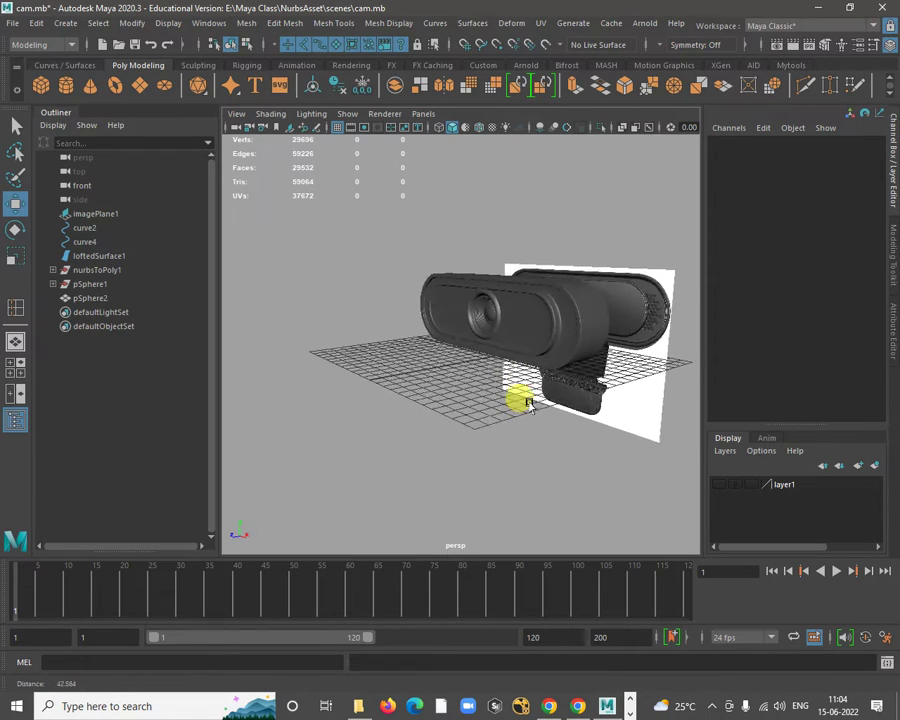
{"action": "right_click_drag", "start_coordinate": [529, 404], "coordinate": [569, 398], "text": "alt"}
{"action": "middle_click_drag", "start_coordinate": [569, 398], "coordinate": [368, 300], "text": "alt"}
{"action": "right_click_drag", "start_coordinate": [368, 300], "coordinate": [437, 312], "text": "alt"}
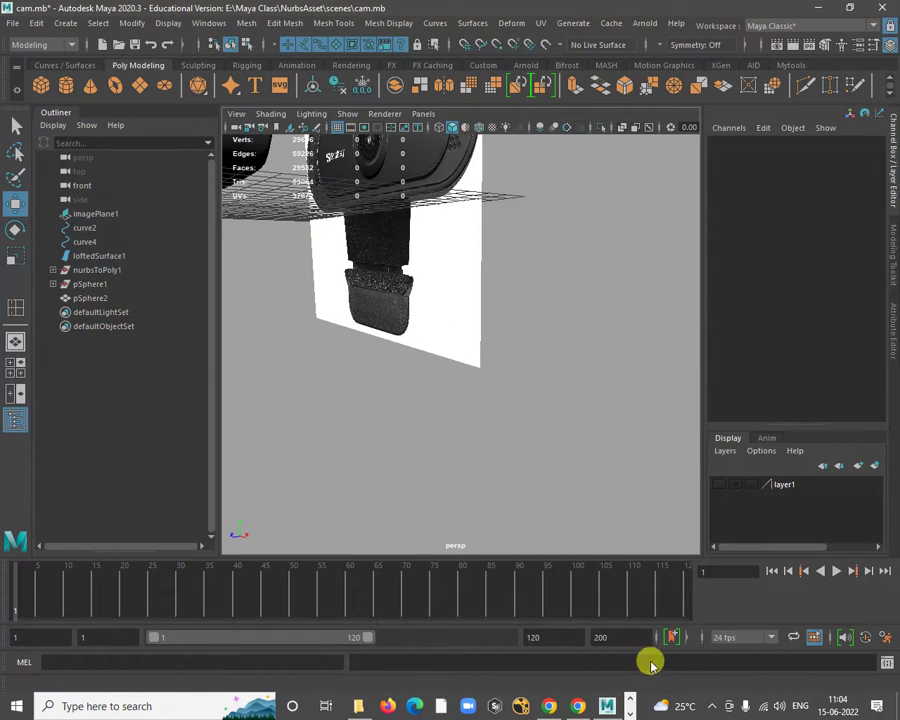
Switch to the browser's rotatable product view, examine the webcam's stand, hinges and housing from all sides, and return to Maya.
{"action": "left_click", "coordinate": [572, 705]}
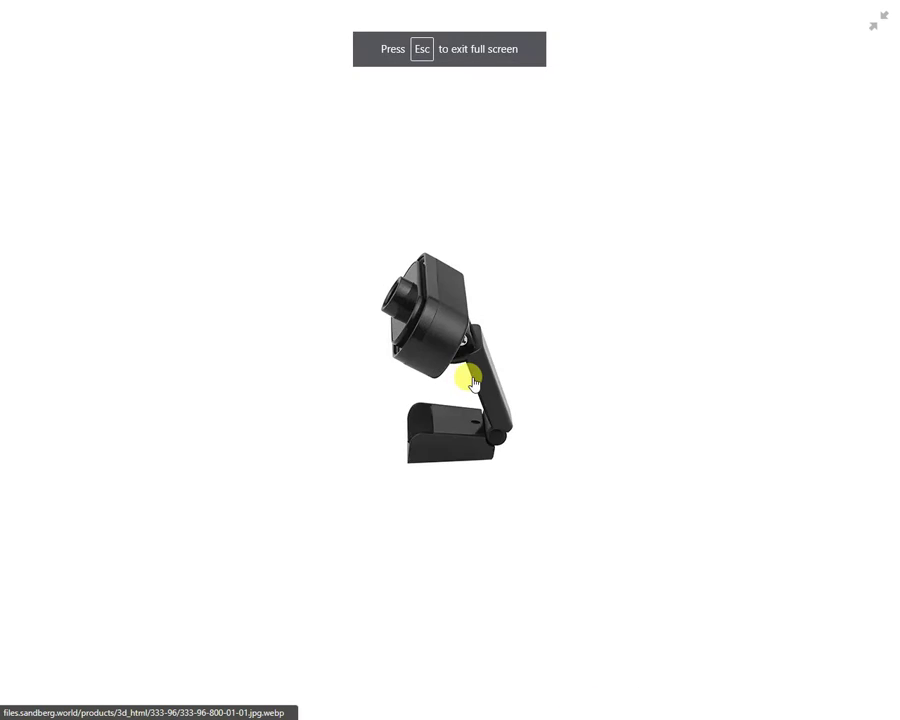
{"action": "left_click_drag", "start_coordinate": [473, 377], "coordinate": [440, 453]}
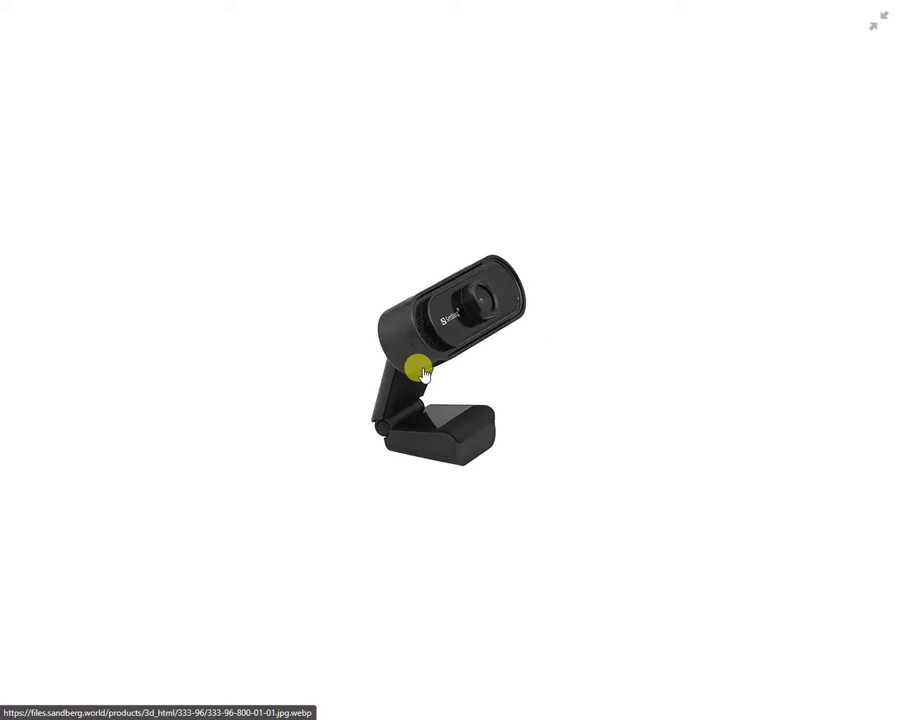
{"action": "left_click_drag", "start_coordinate": [423, 373], "coordinate": [413, 381]}
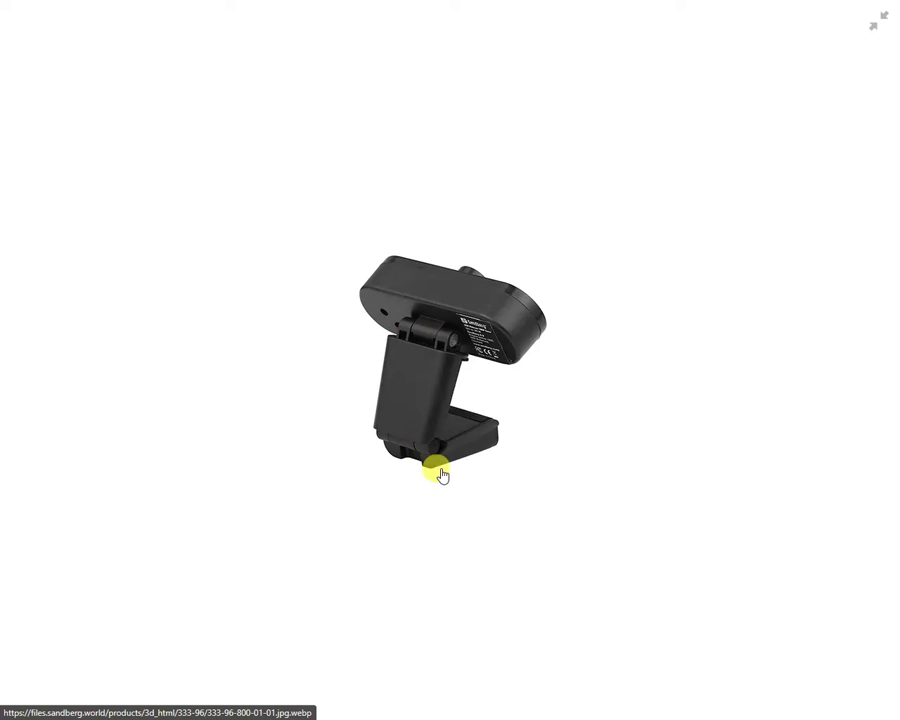
{"action": "left_click_drag", "start_coordinate": [398, 449], "coordinate": [601, 393]}
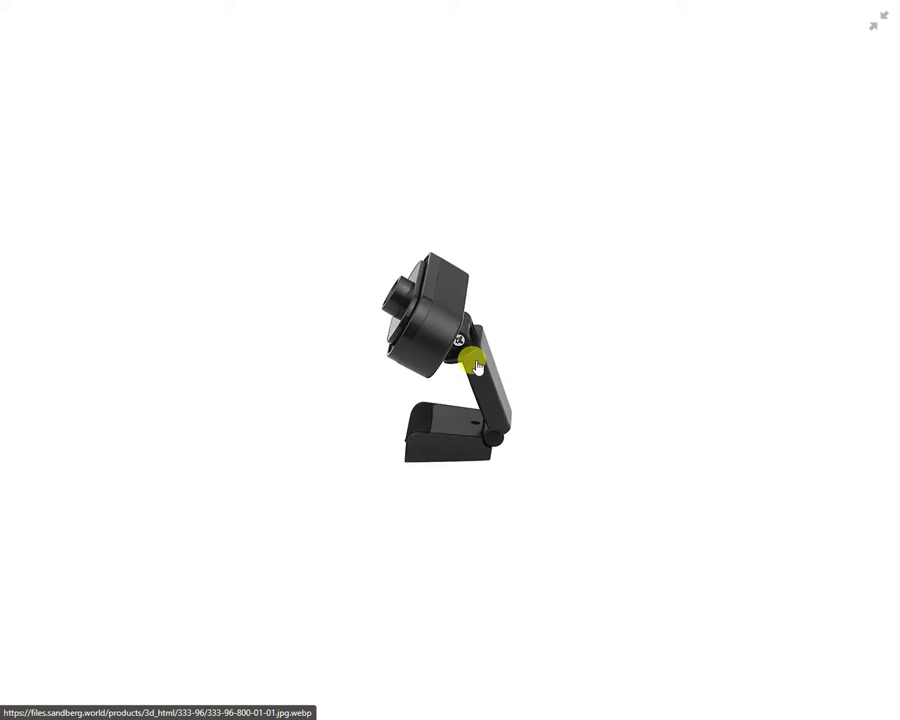
{"action": "left_click_drag", "start_coordinate": [518, 377], "coordinate": [361, 408]}
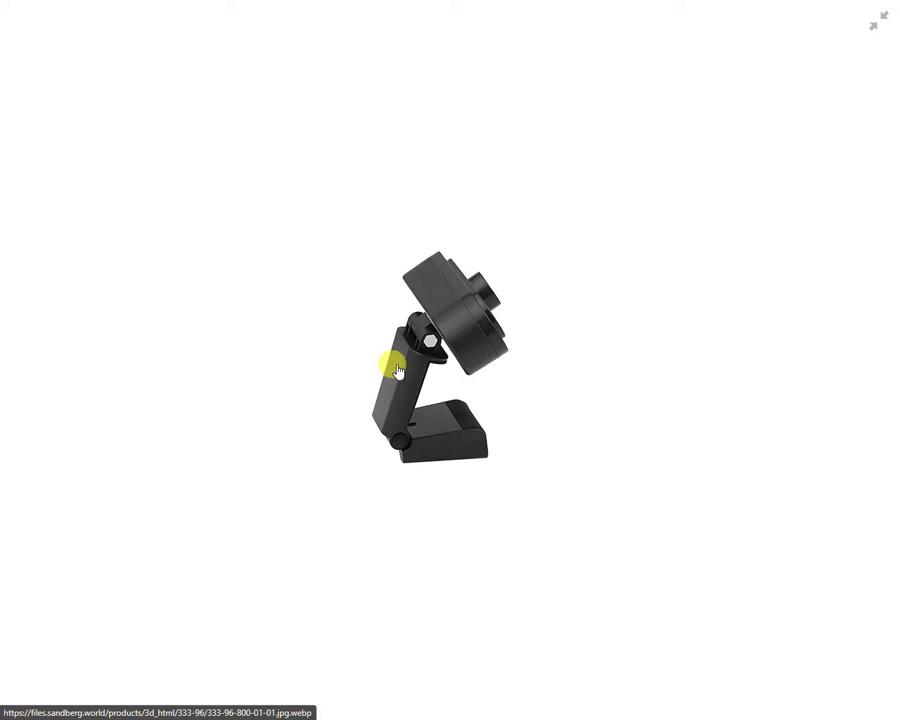
{"action": "left_click_drag", "start_coordinate": [398, 371], "coordinate": [532, 452]}
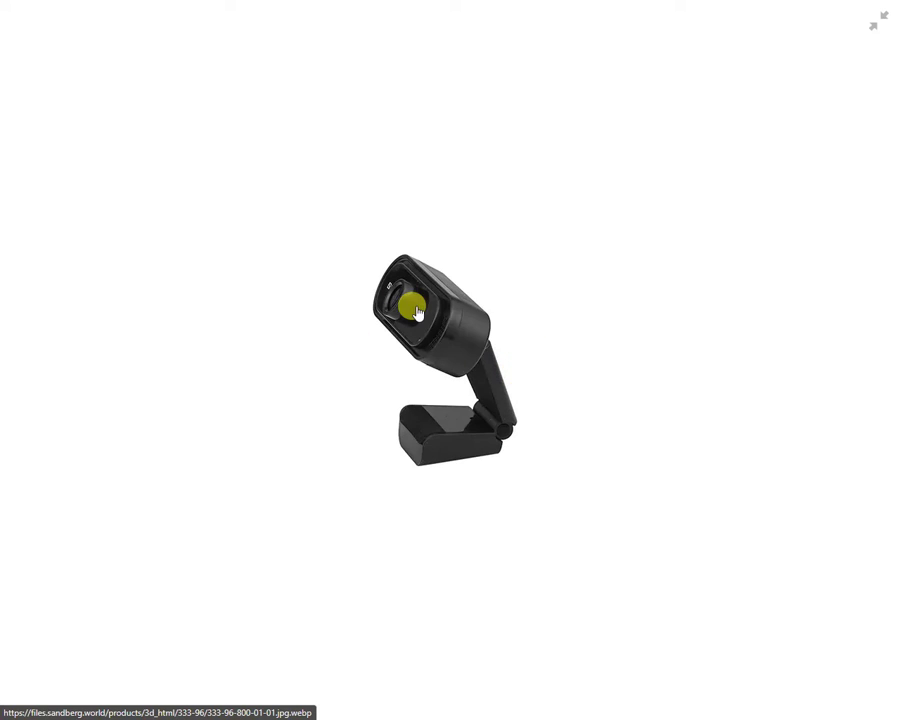
{"action": "key", "text": "Escape"}
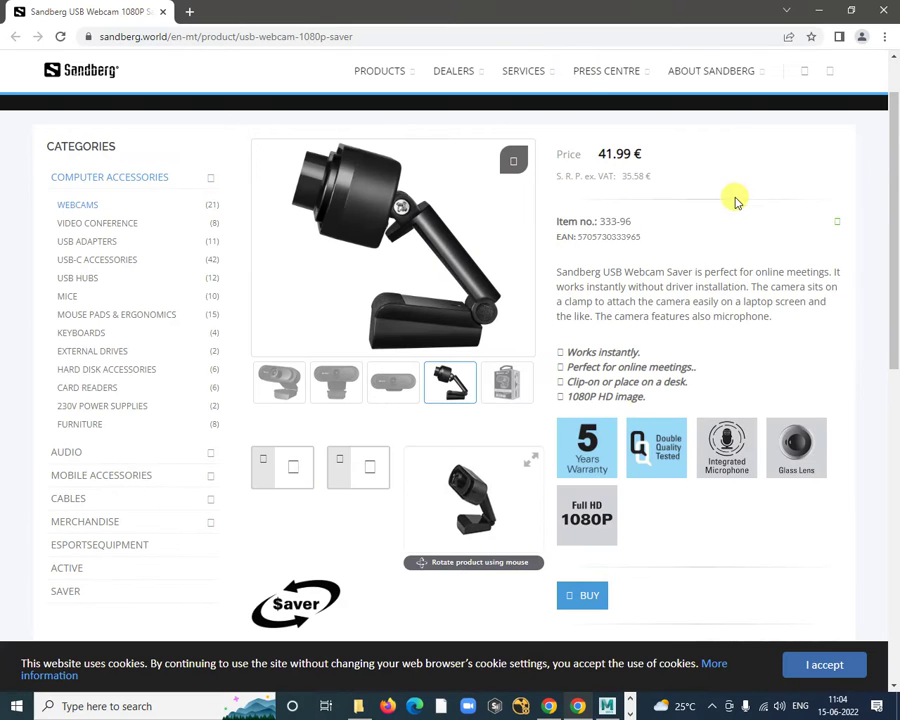
{"action": "left_click", "coordinate": [818, 14]}
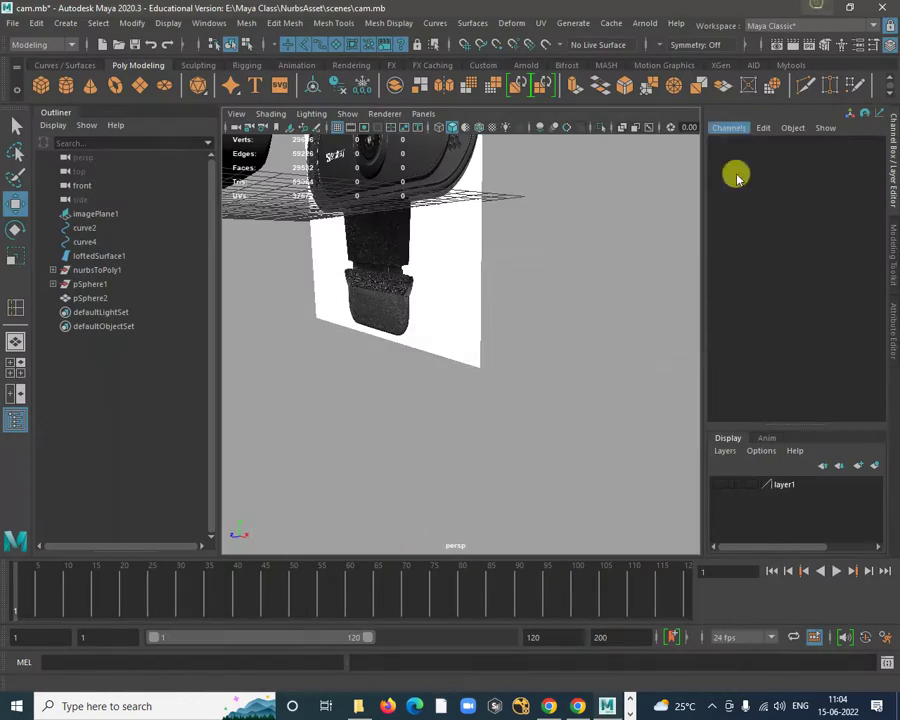
Move the ridged lens mesh straight forward out of the housing to a Translate Z of 1.488.
{"action": "left_click_drag", "start_coordinate": [558, 356], "coordinate": [525, 258], "text": "alt"}
{"action": "right_click_drag", "start_coordinate": [526, 258], "coordinate": [580, 306], "text": "alt"}
{"action": "left_click_drag", "start_coordinate": [580, 306], "coordinate": [557, 288], "text": "alt"}
{"action": "left_click", "coordinate": [550, 298]}
{"action": "right_click_drag", "start_coordinate": [582, 306], "coordinate": [514, 302], "text": "alt"}
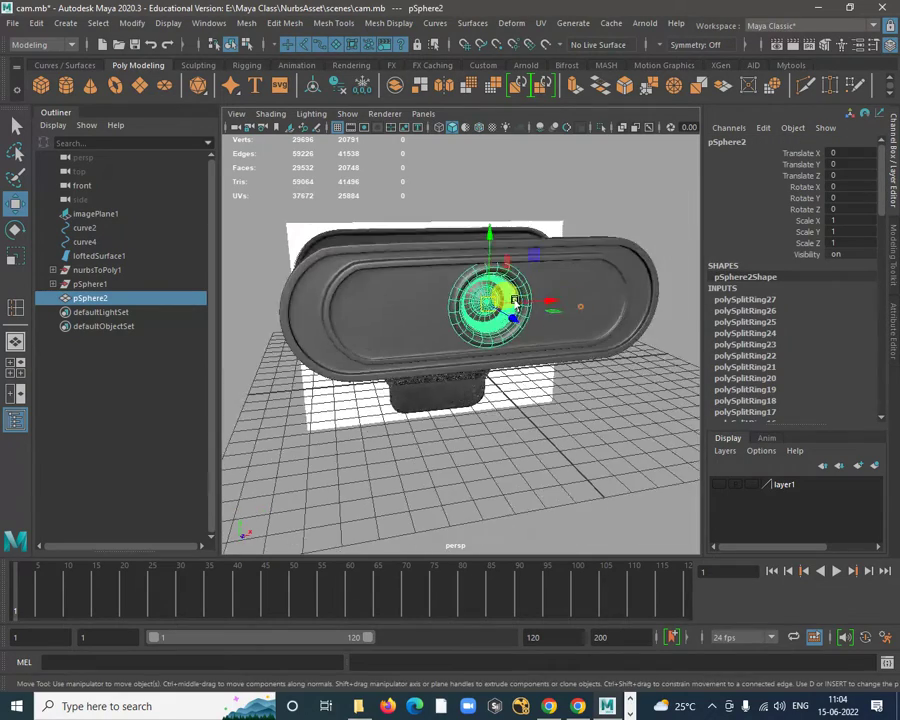
{"action": "left_click_drag", "start_coordinate": [584, 311], "coordinate": [494, 340], "text": "alt"}
{"action": "left_click_drag", "start_coordinate": [378, 343], "coordinate": [390, 246]}
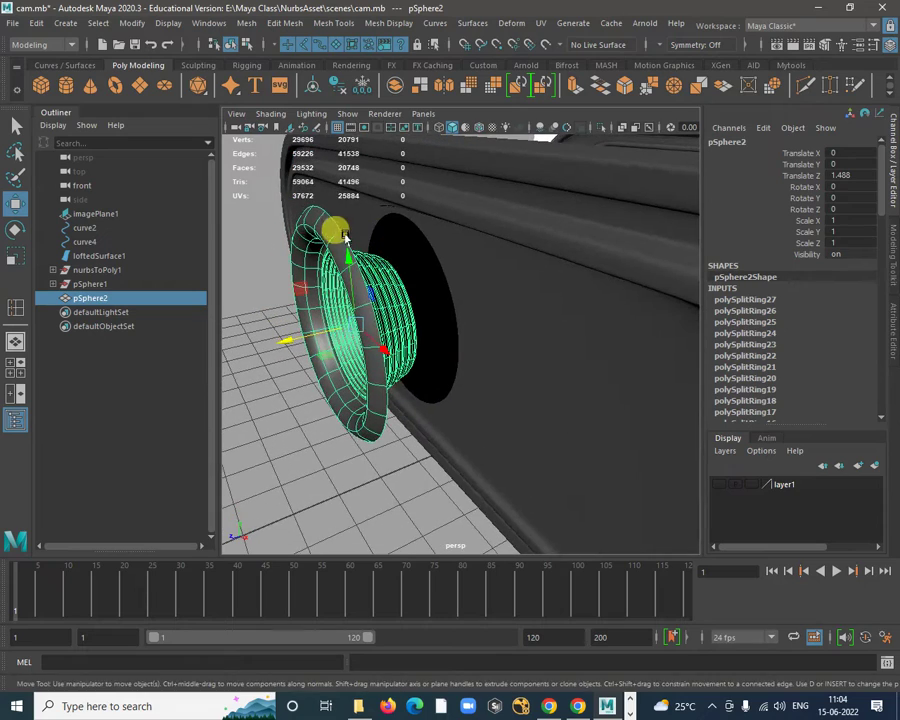
Extrude the lens rim's outer back edge loop about 0.15 cm toward the housing and scale it slightly inward to round the rim.
{"action": "right_click_drag", "start_coordinate": [342, 228], "coordinate": [344, 189]}
{"action": "double_click", "coordinate": [348, 238]}
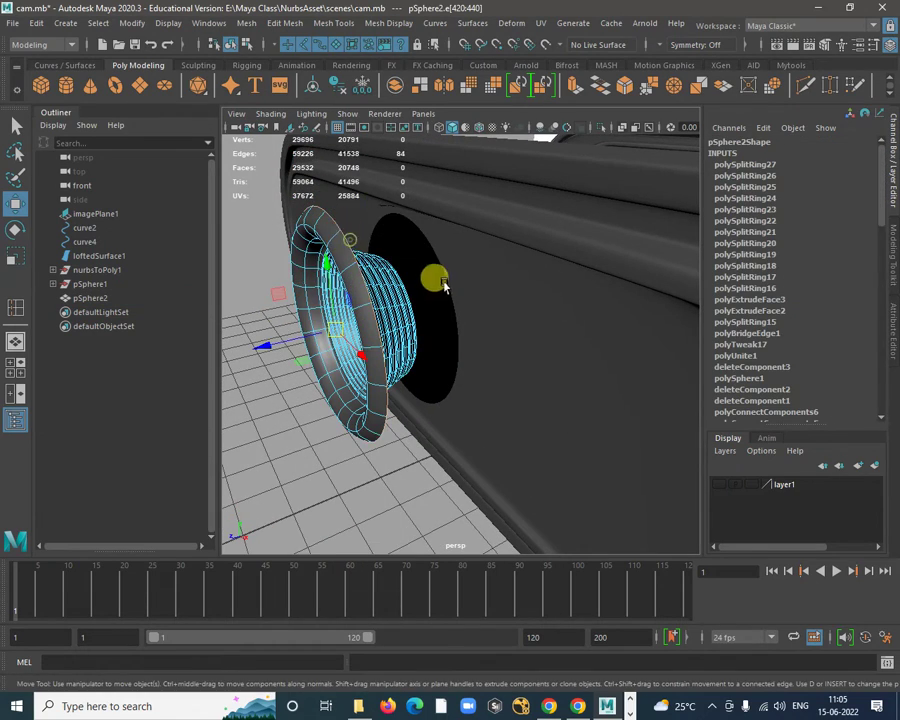
{"action": "left_click_drag", "start_coordinate": [437, 287], "coordinate": [410, 270], "text": "alt"}
{"action": "right_click_drag", "start_coordinate": [247, 188], "coordinate": [257, 227], "text": "shift"}
{"action": "left_click_drag", "start_coordinate": [331, 257], "coordinate": [340, 272], "text": "alt"}
{"action": "key", "text": "w"}
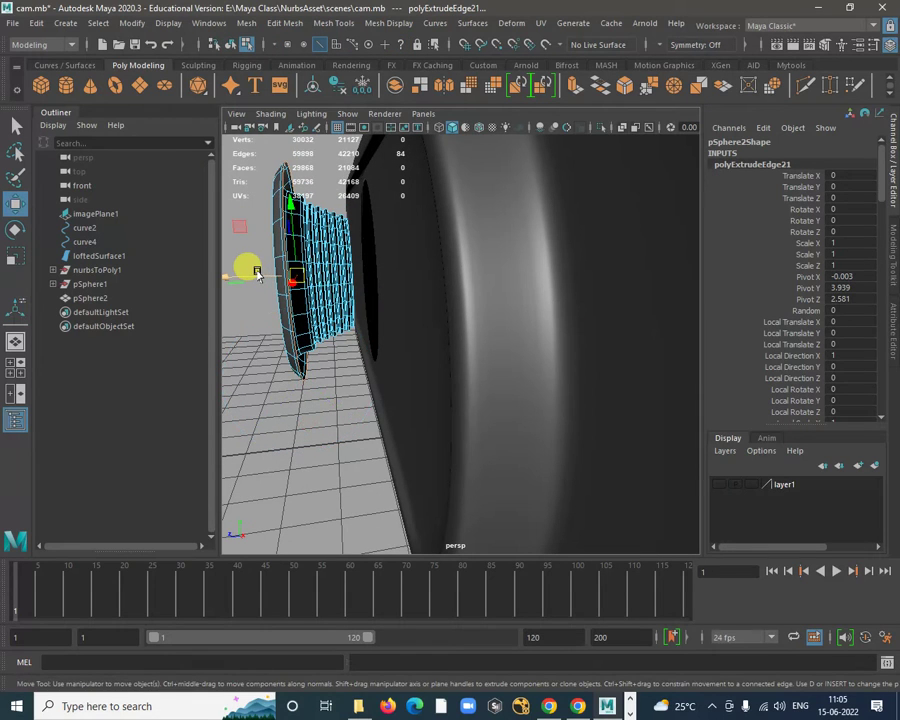
{"action": "left_click_drag", "start_coordinate": [257, 273], "coordinate": [261, 273]}
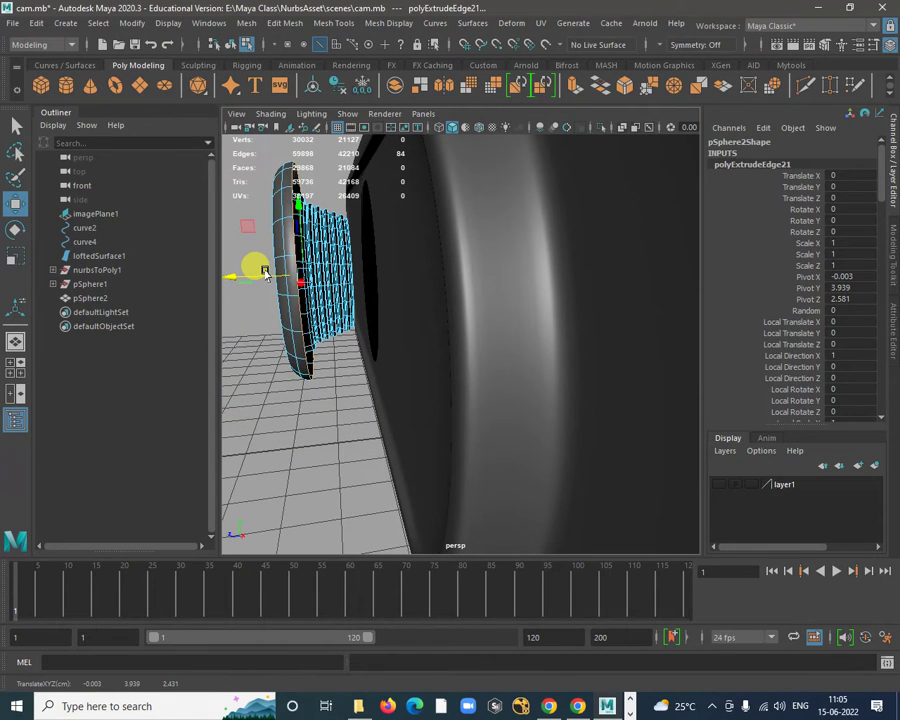
{"action": "key", "text": "r"}
{"action": "left_click_drag", "start_coordinate": [301, 281], "coordinate": [289, 291]}
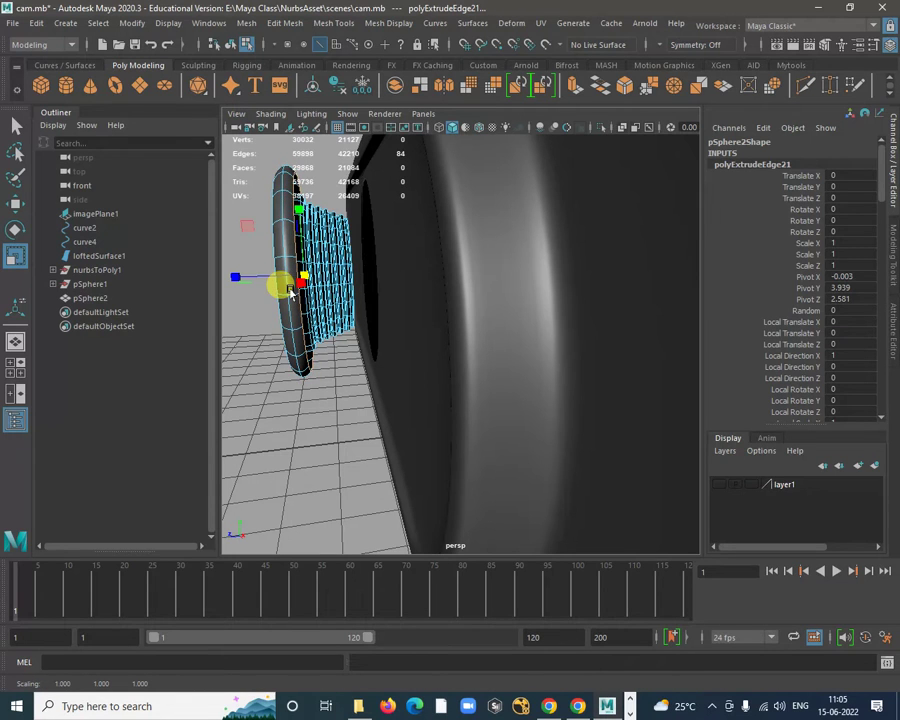
Extrude the rim's back edge loop again to form the barrel's outer wall reaching the housing, and finish in object mode with nothing selected.
{"action": "key", "text": "ctrl+e"}
{"action": "left_click_drag", "start_coordinate": [254, 252], "coordinate": [577, 317]}
{"action": "left_click", "coordinate": [624, 342]}
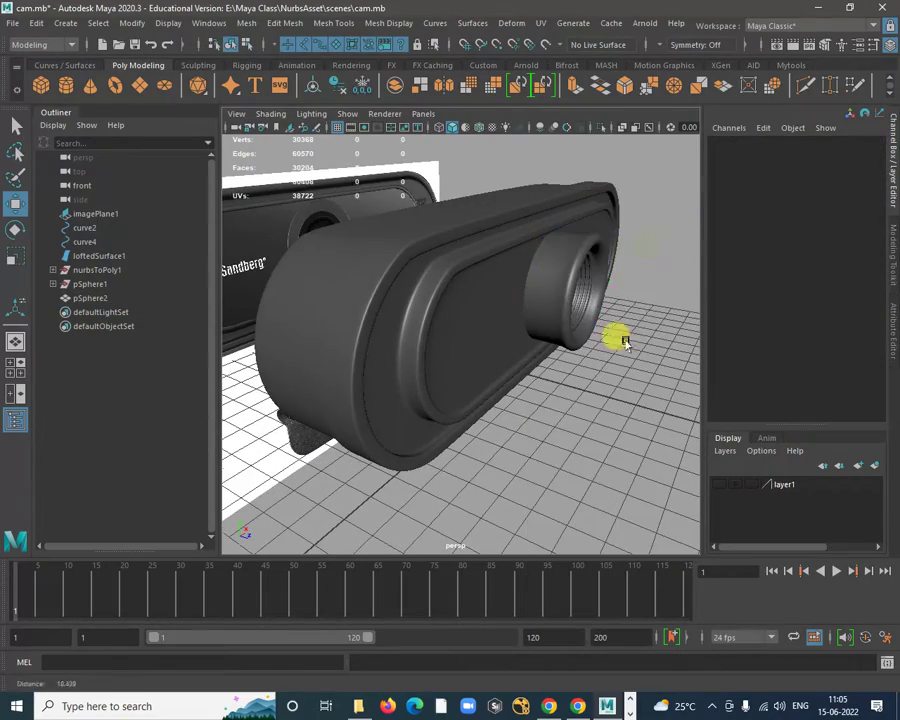
{"action": "left_click_drag", "start_coordinate": [624, 342], "coordinate": [573, 347], "text": "alt"}
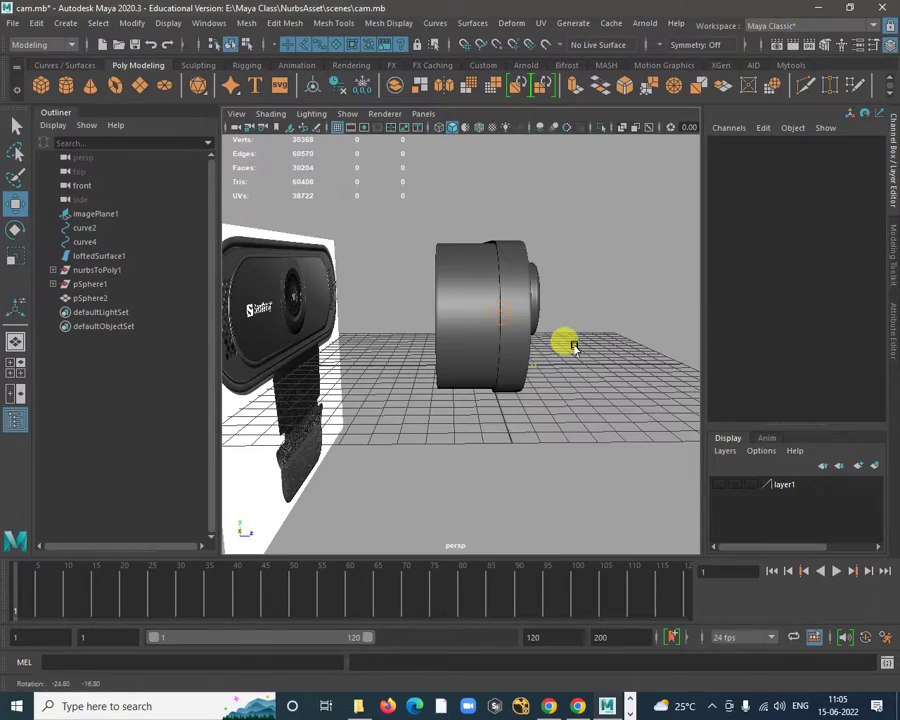
{"action": "mouse_move", "coordinate": [550, 698]}
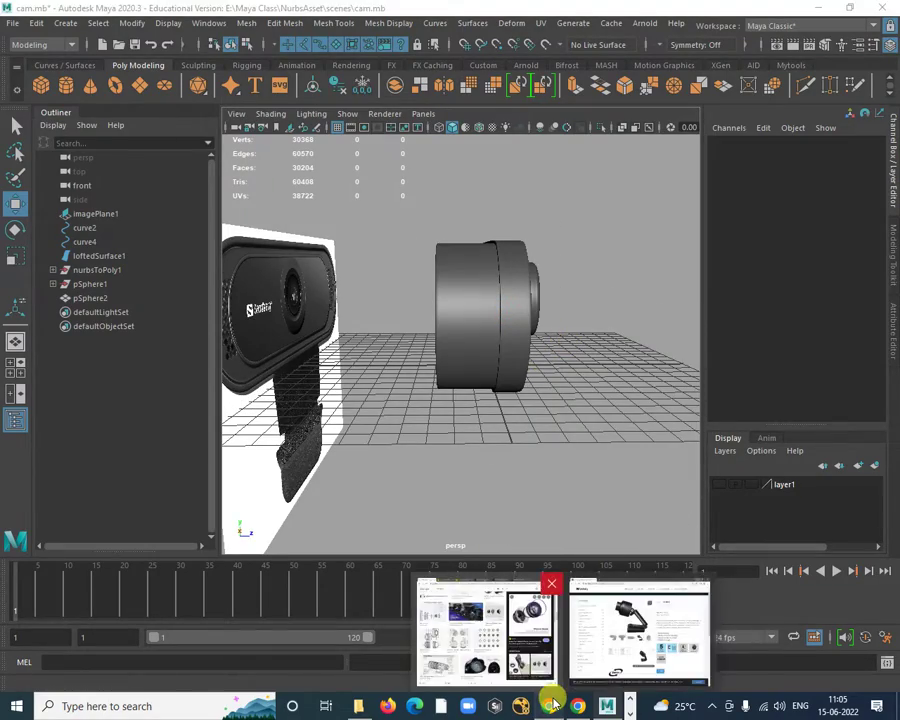
{"action": "left_click", "coordinate": [548, 625]}
{"action": "left_click", "coordinate": [818, 10]}
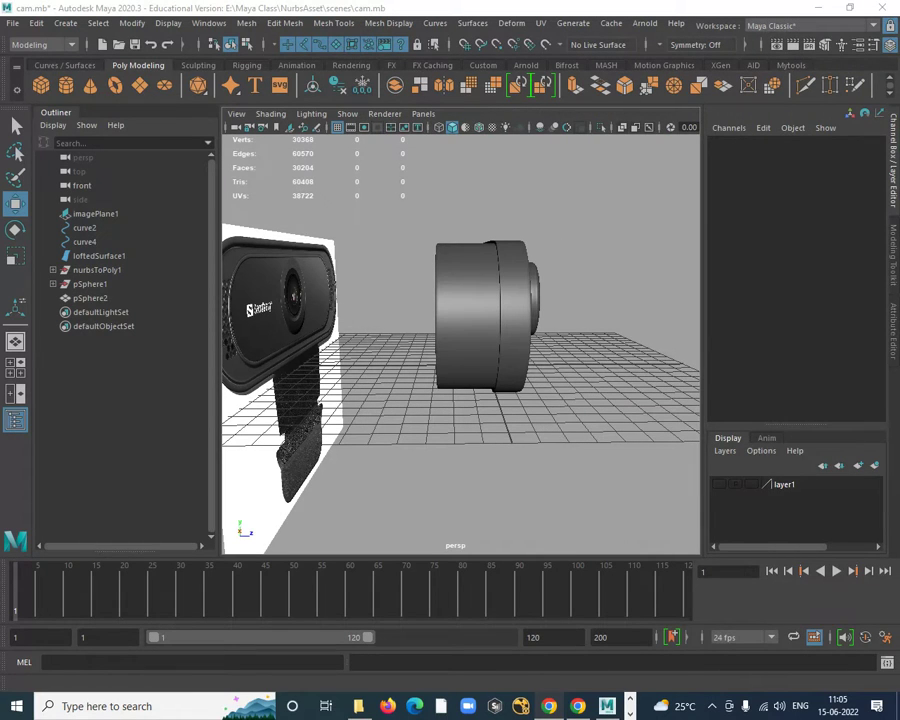
{"action": "left_click", "coordinate": [490, 351]}
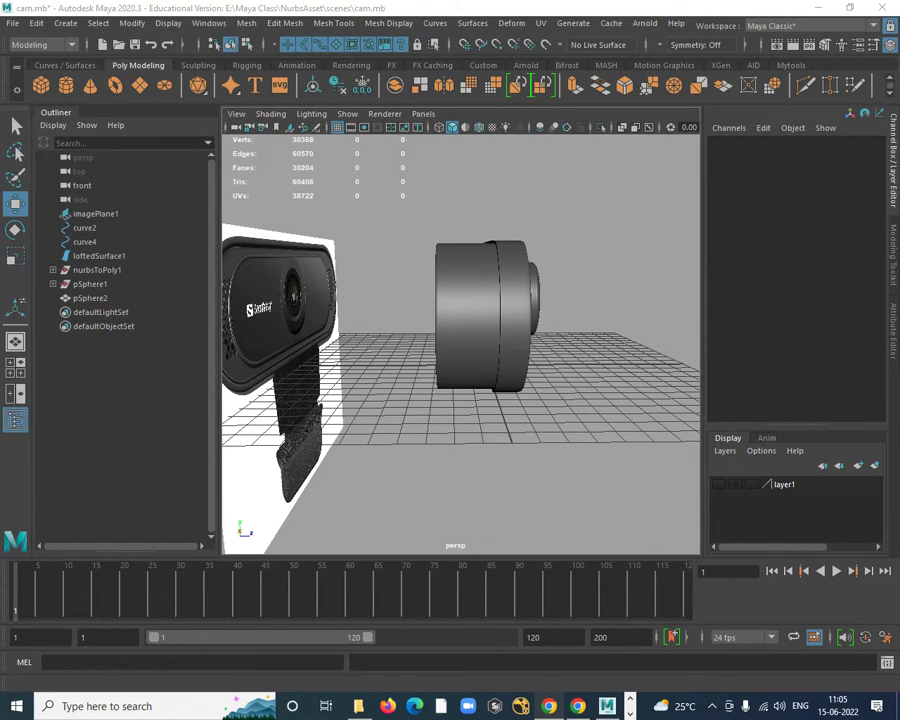